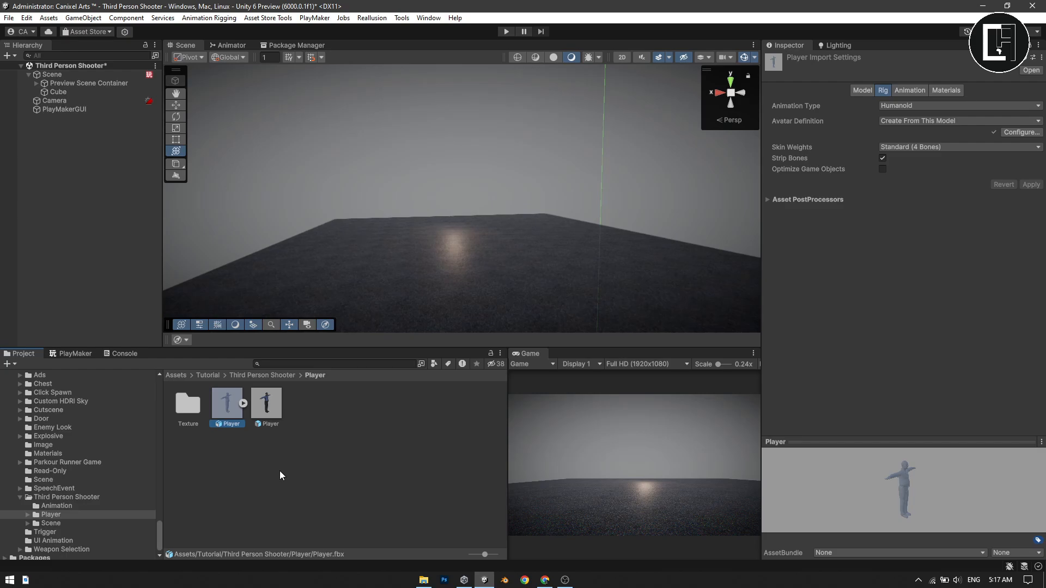
Examine the Player model's rig import settings, including its animation type and avatar definition.
left_click(279, 465)
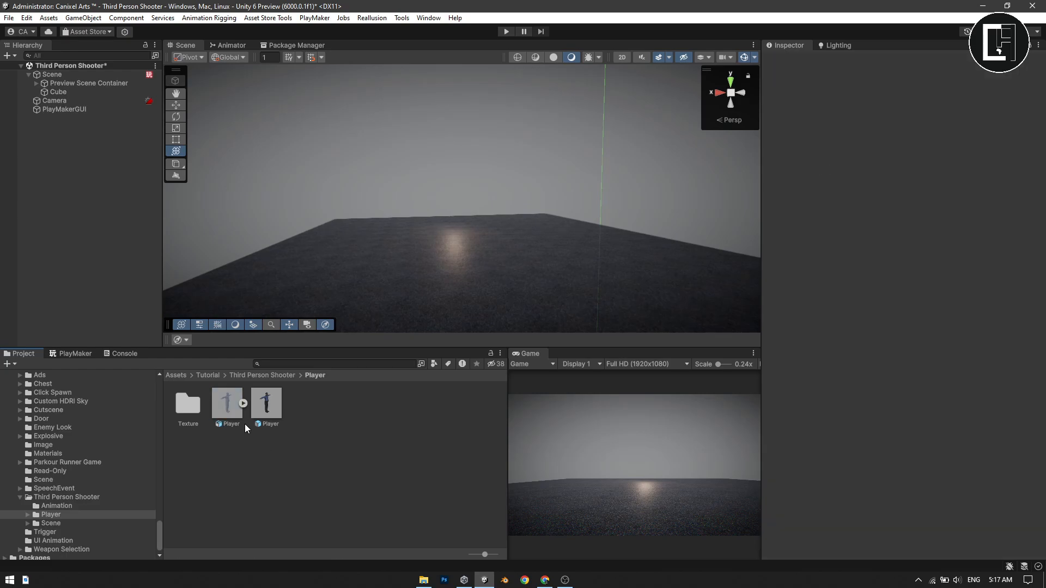
left_click(233, 408)
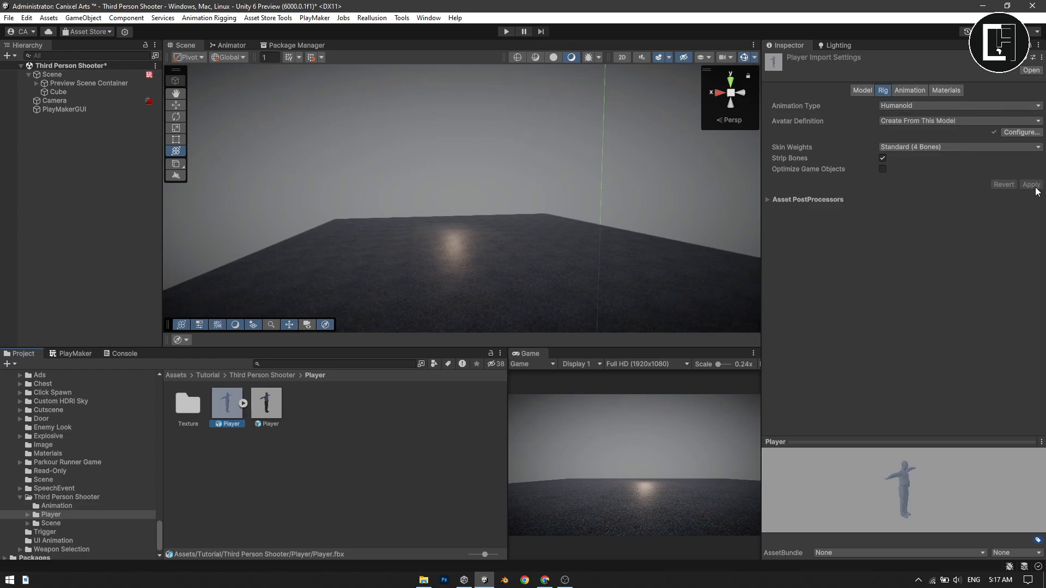
left_click(336, 432)
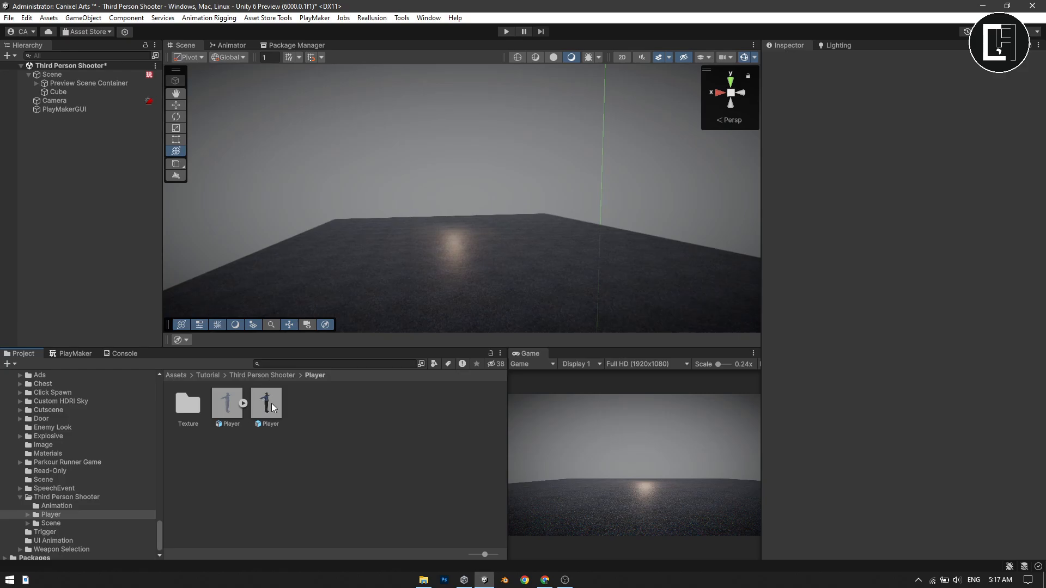
Place the Player prefab on the ground in the scene and move it to about X 0.42, Z -31.79.
left_click_drag(273, 409, 454, 286)
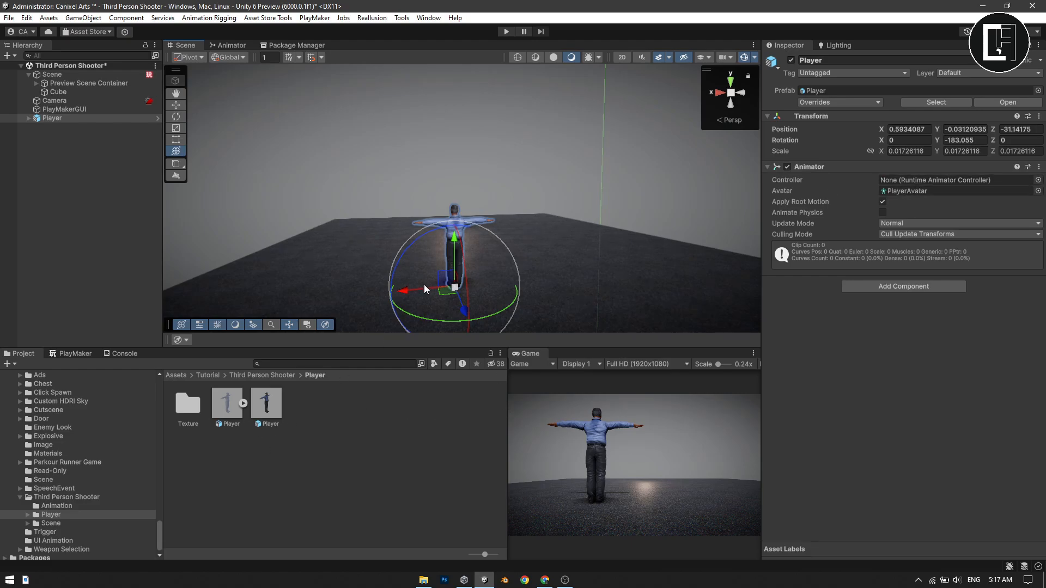
left_click_drag(445, 291, 450, 285)
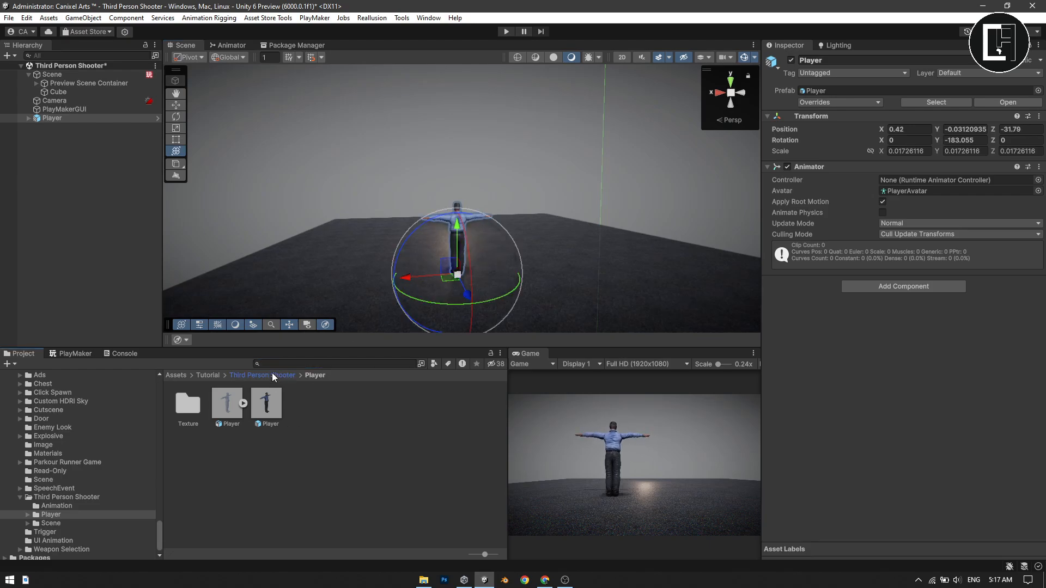
Open the Animation folder of the Third Person Shooter project and select the Walk animation.
left_click(274, 377)
double_click(186, 406)
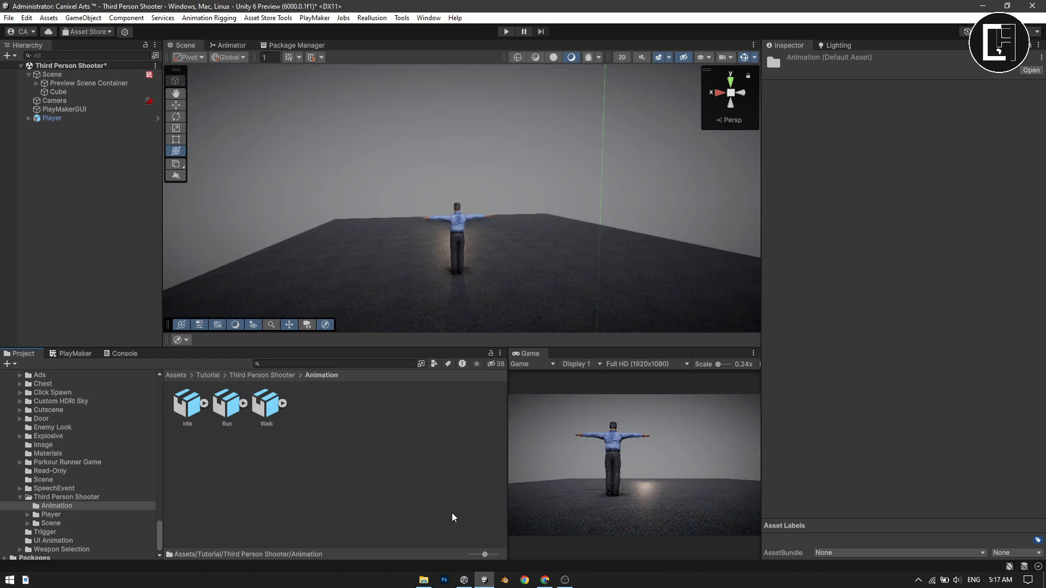
left_click(271, 414)
Switch to Mixamo in the browser and look through its animation library.
left_click(544, 580)
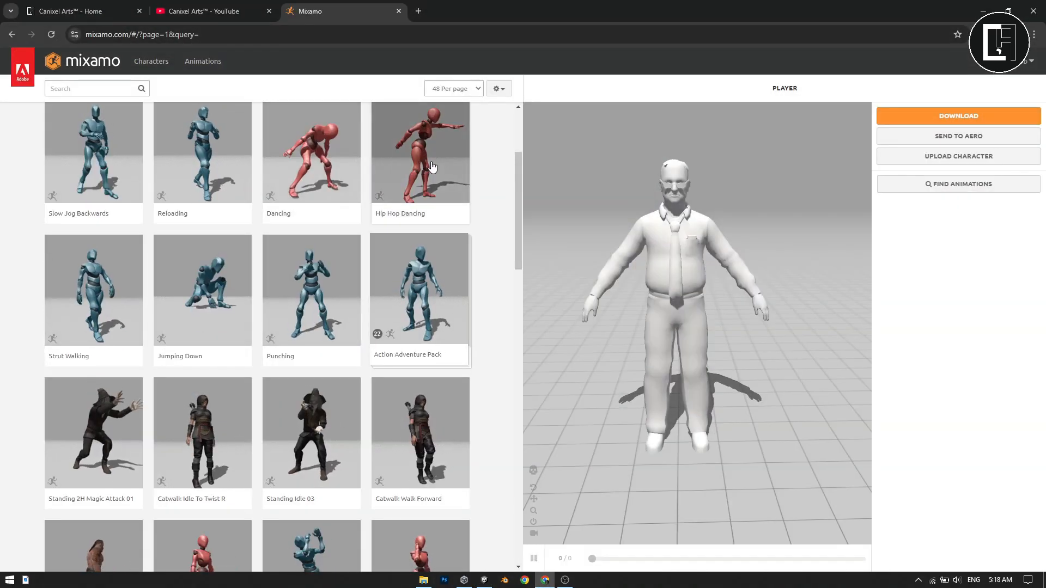
left_click_drag(518, 164, 496, 129)
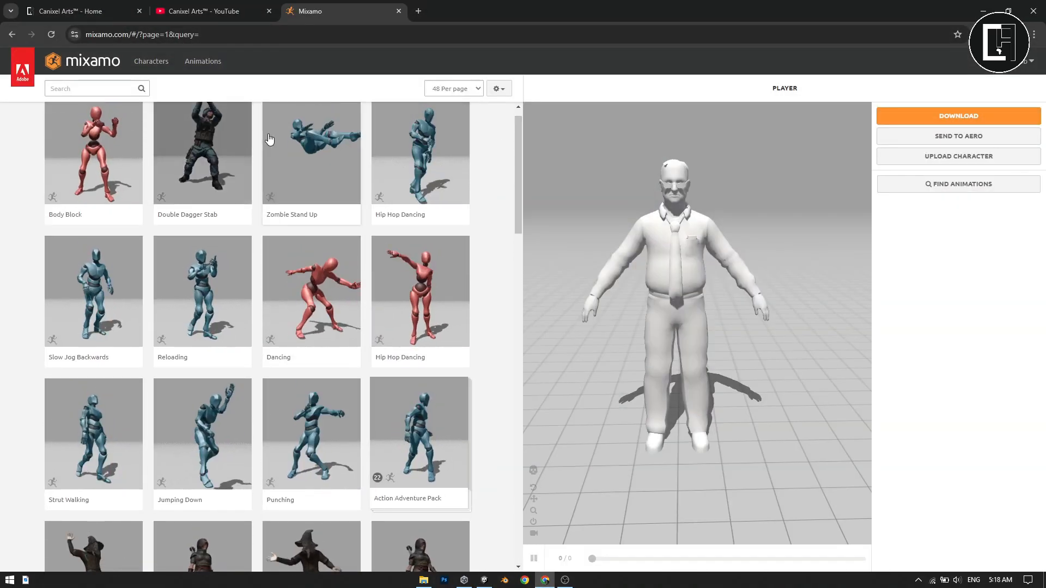
left_click(82, 88)
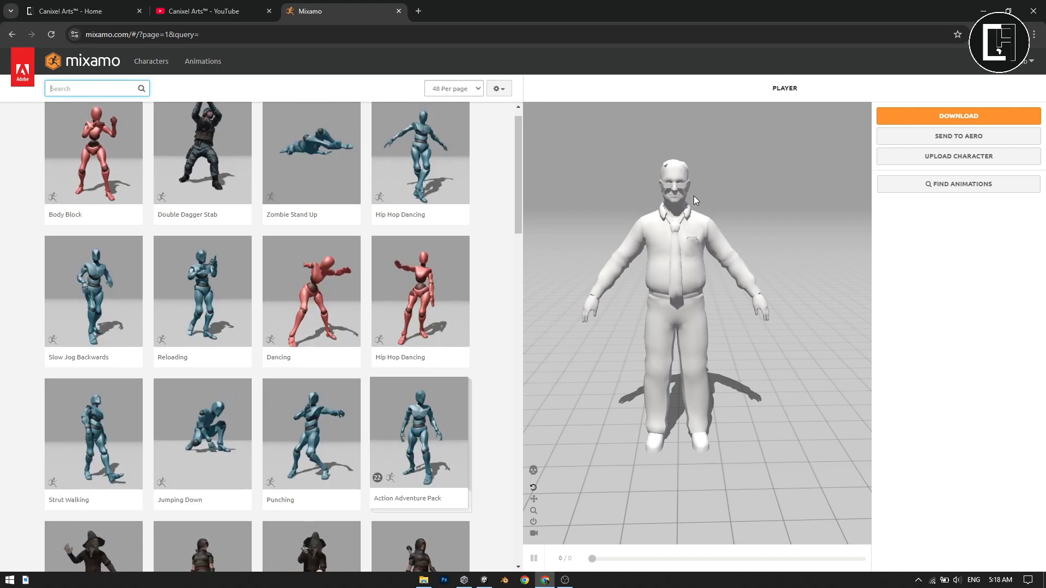
Switch to Unity and examine the Idle animation's rig settings and the PlayerAvatar contained in the Player model.
left_click(482, 581)
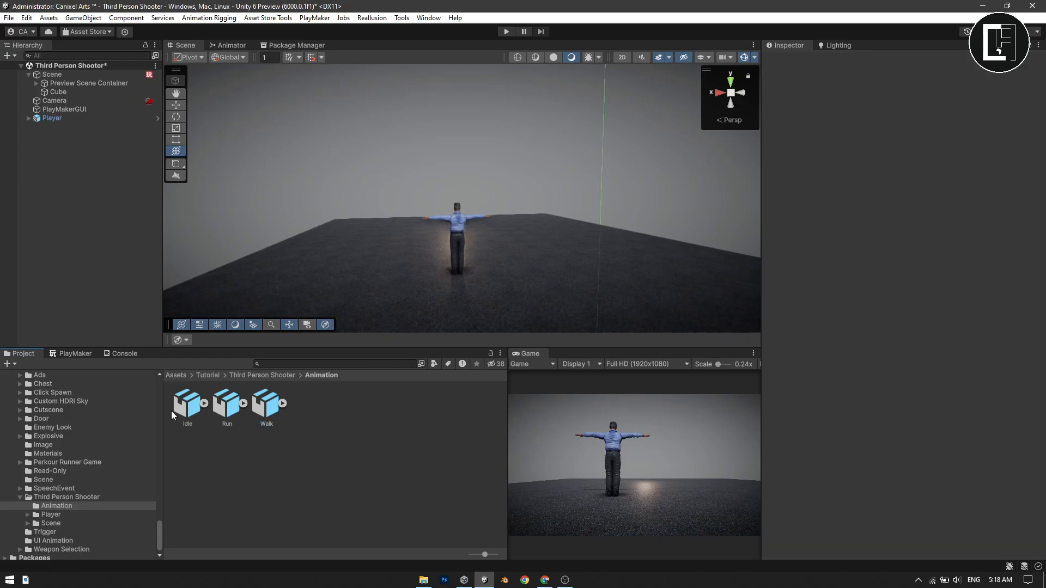
left_click(186, 405)
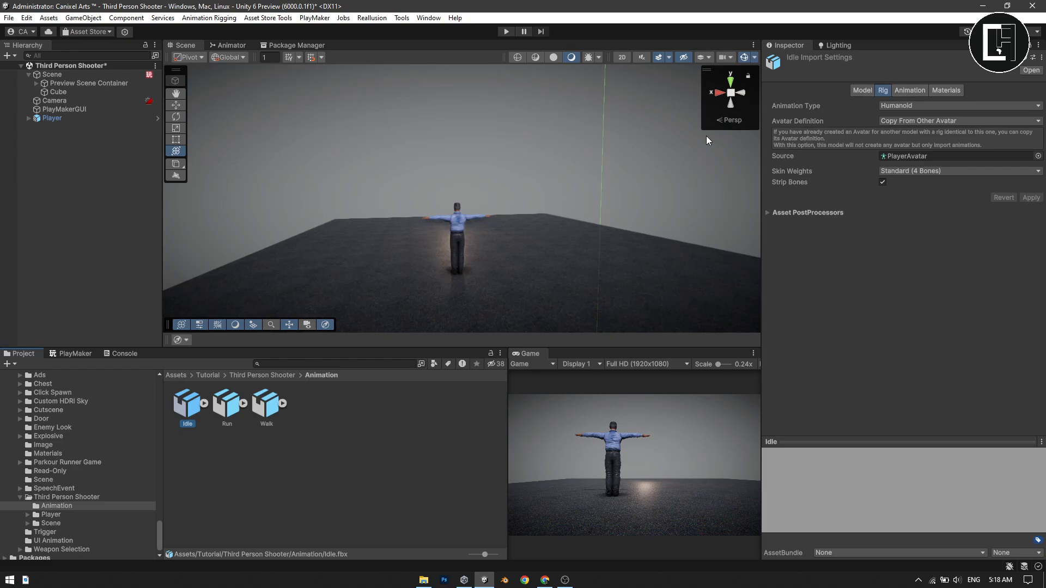
left_click(51, 515)
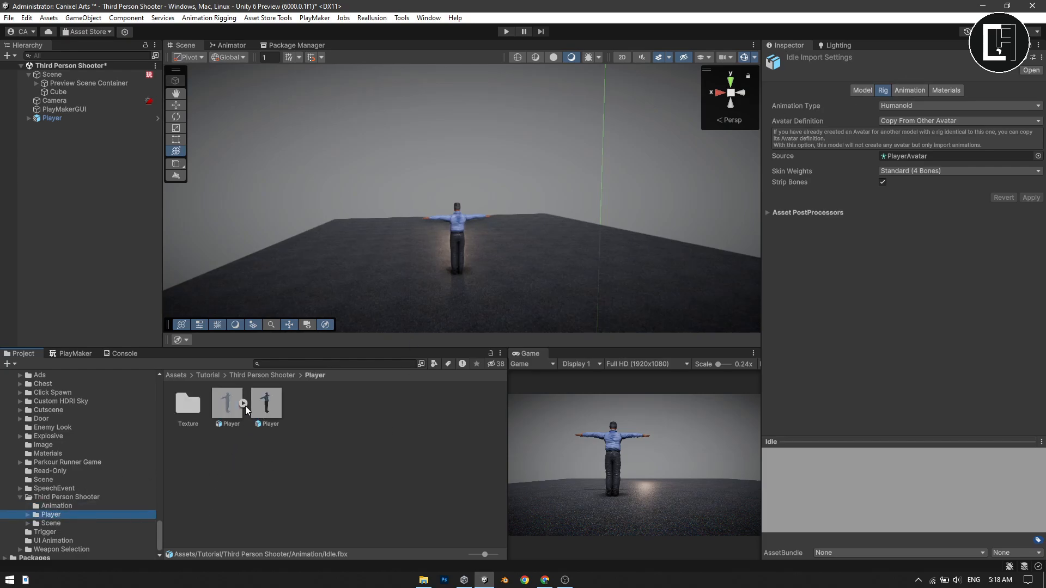
left_click(243, 404)
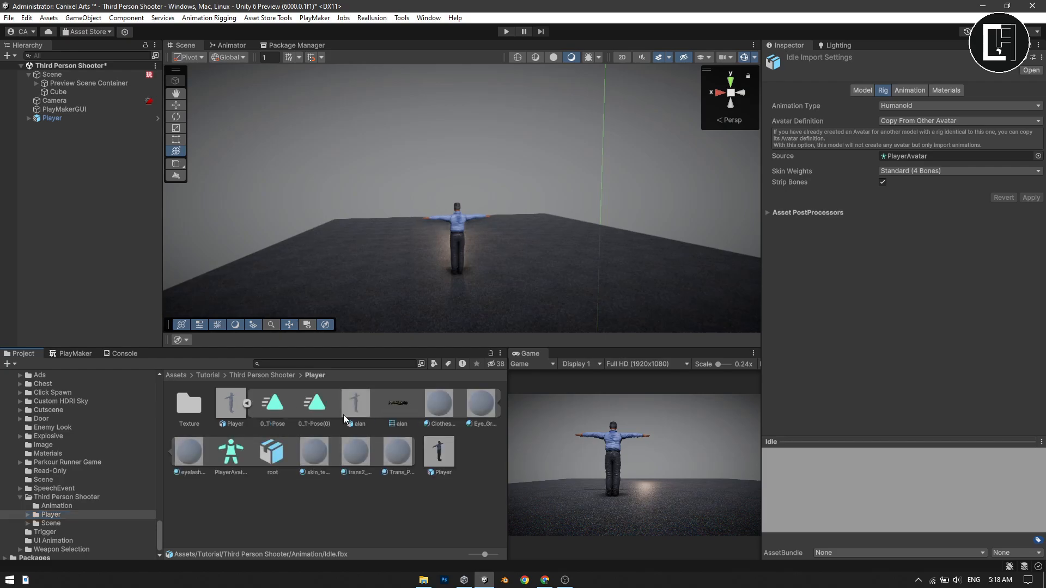
mouse_move(229, 459)
left_mouse_down()
mouse_move(254, 442)
mouse_move(236, 460)
left_mouse_up()
left_click(247, 404)
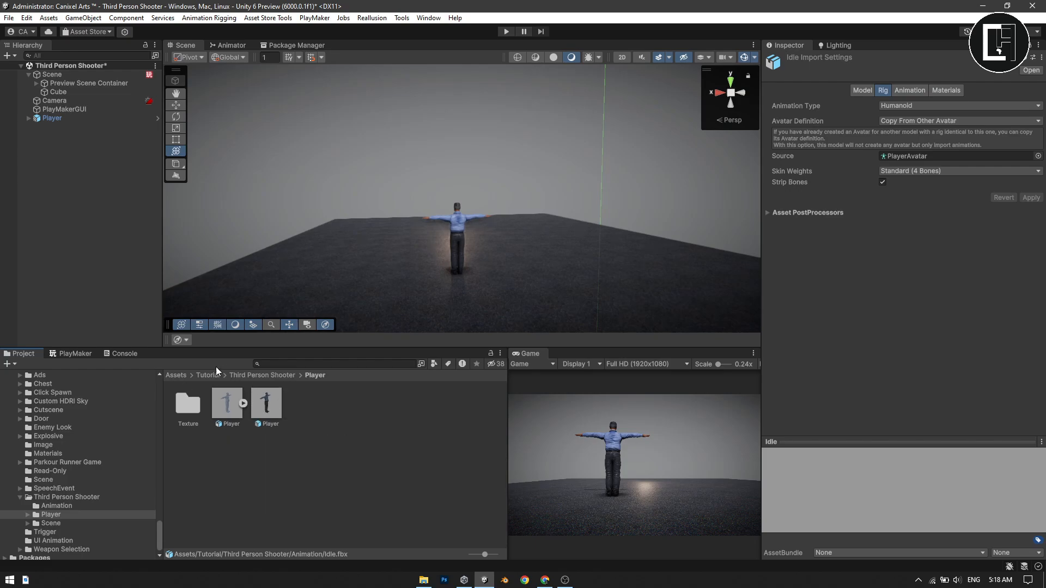
left_click(55, 506)
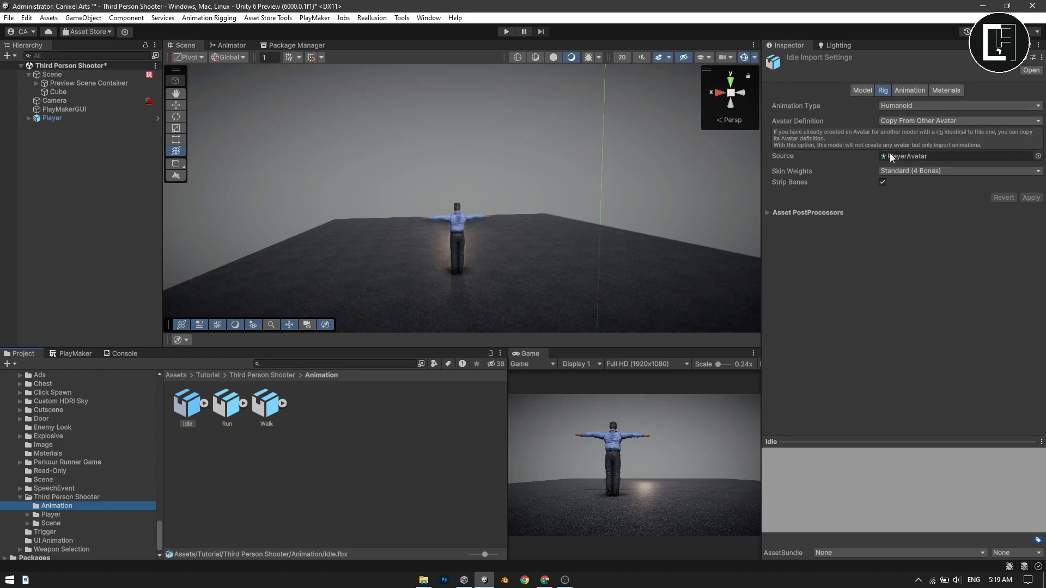
Switch to Mixamo and review the download format options for the character, closing the download settings without downloading.
left_click(545, 580)
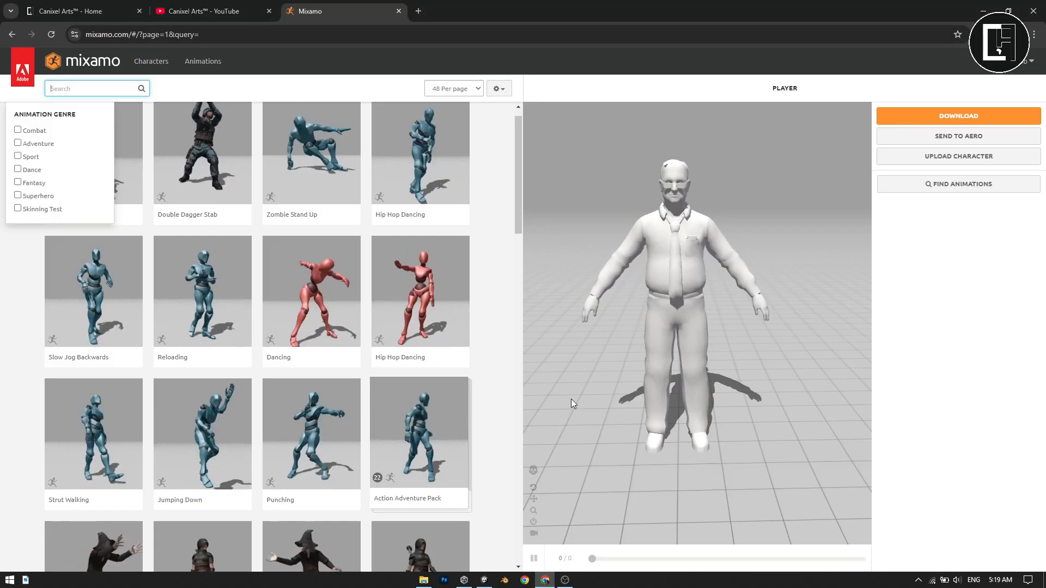
left_click(1003, 114)
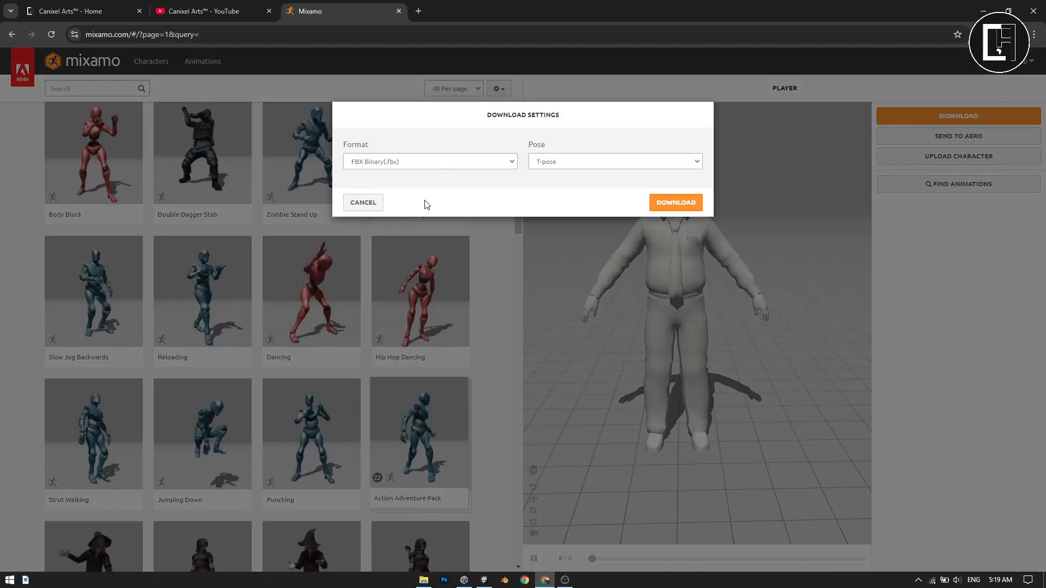
left_click(450, 161)
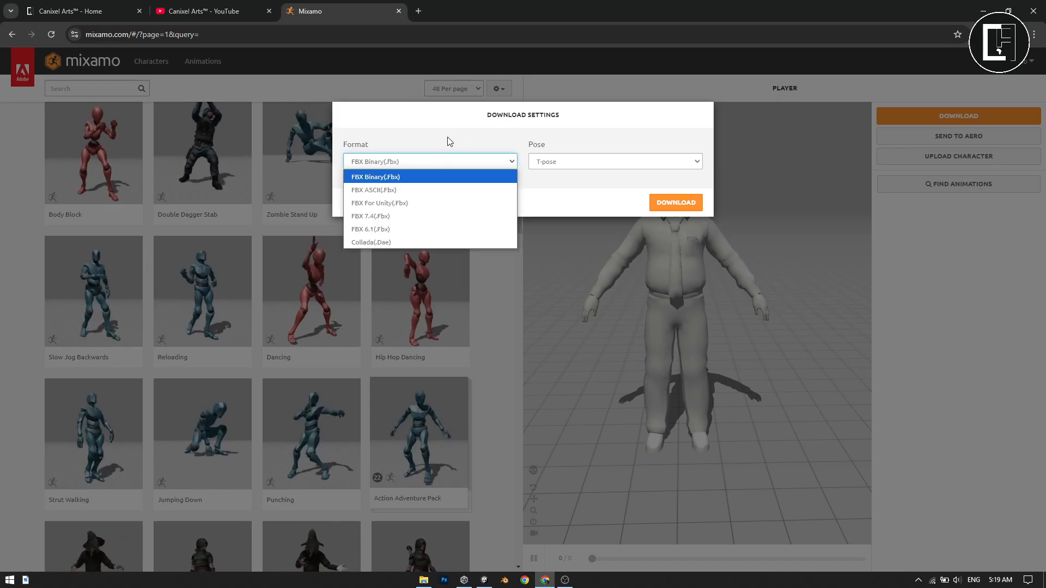
left_click(447, 137)
left_click(363, 203)
Apply the Zombie Stand Up animation to the character and set its download options to FBX for Unity at 60 frames per second.
left_click(326, 166)
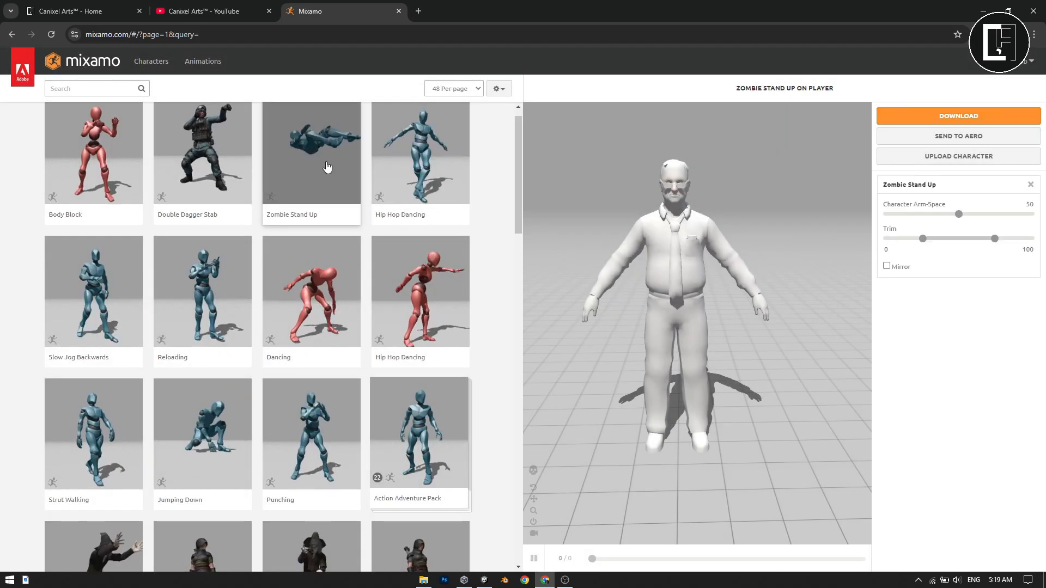
left_click(1004, 116)
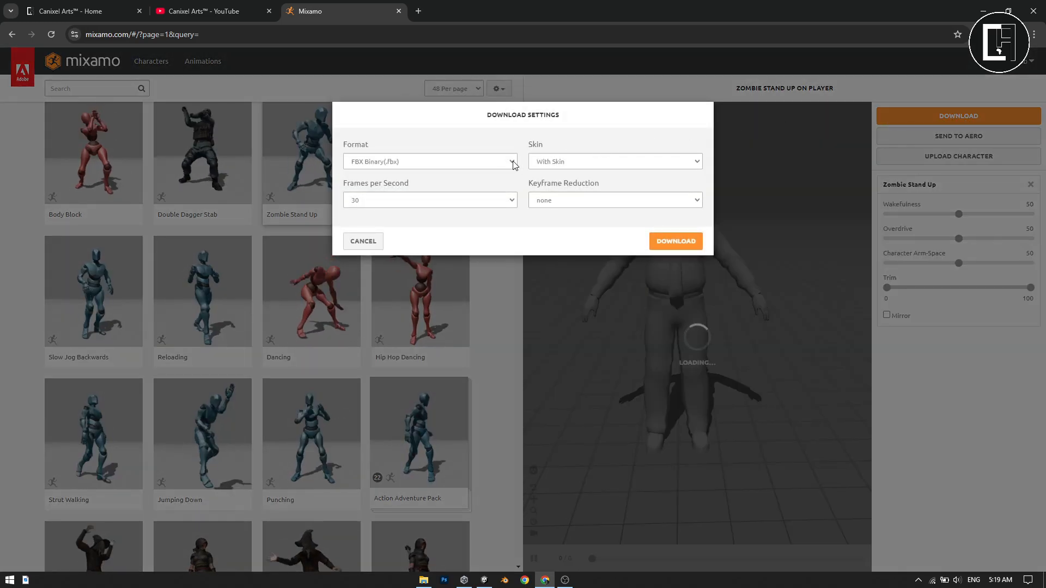
left_click(460, 162)
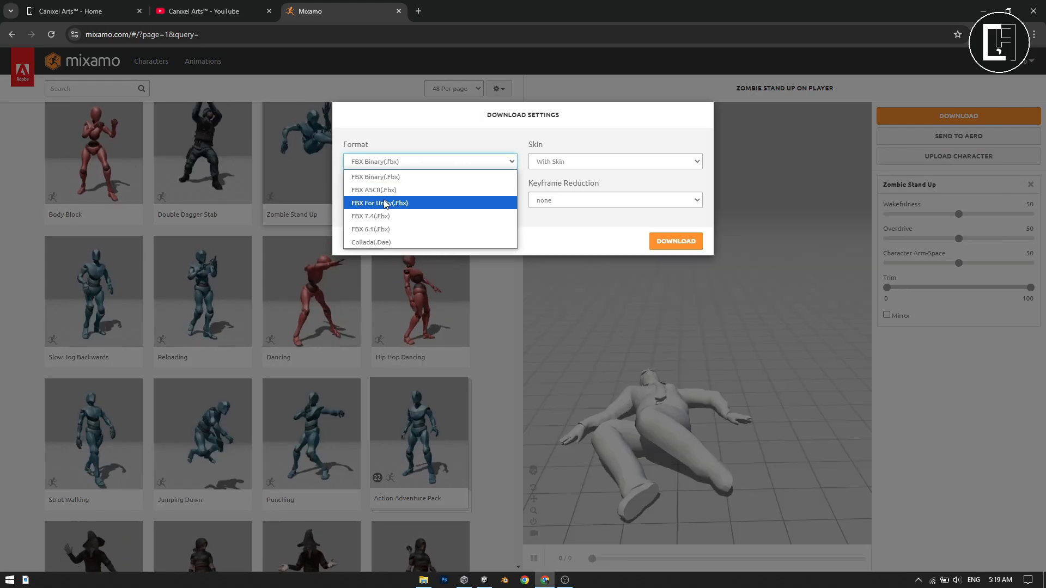
left_click(381, 203)
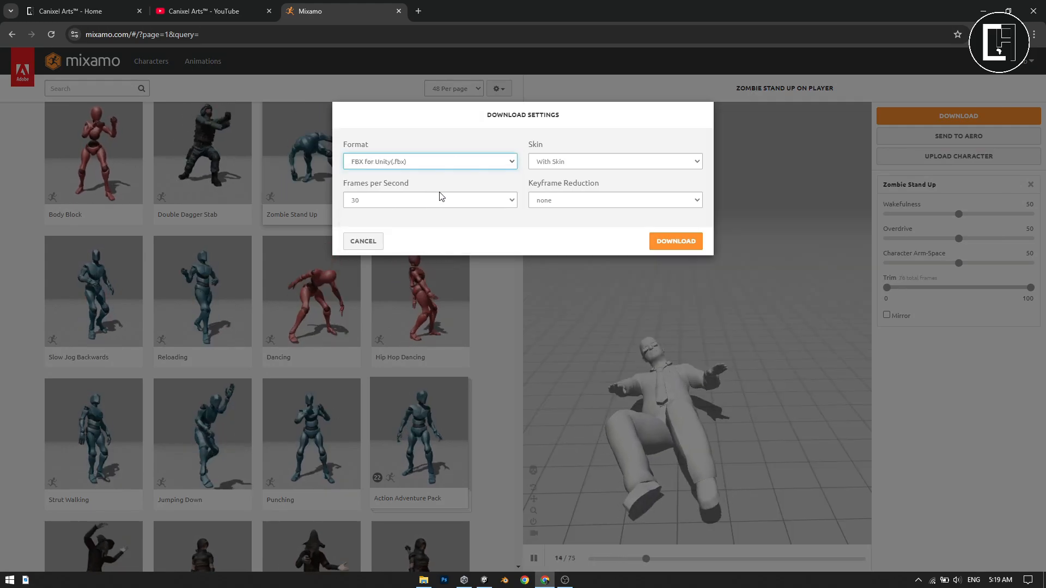
left_click(386, 202)
left_click(387, 226)
key("Down")
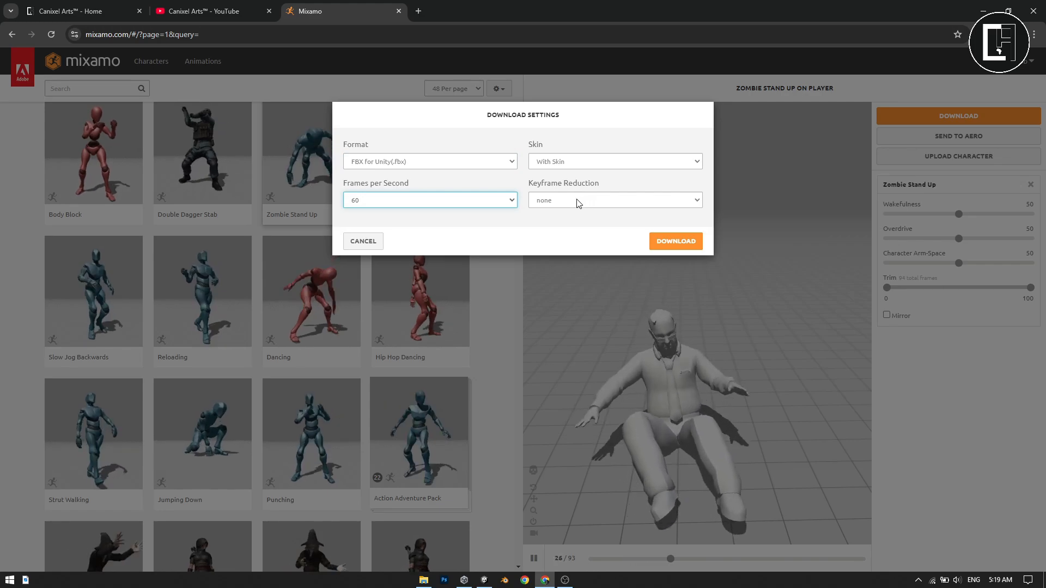
Review the skin options in the animation's download settings and cancel the download.
left_click(594, 164)
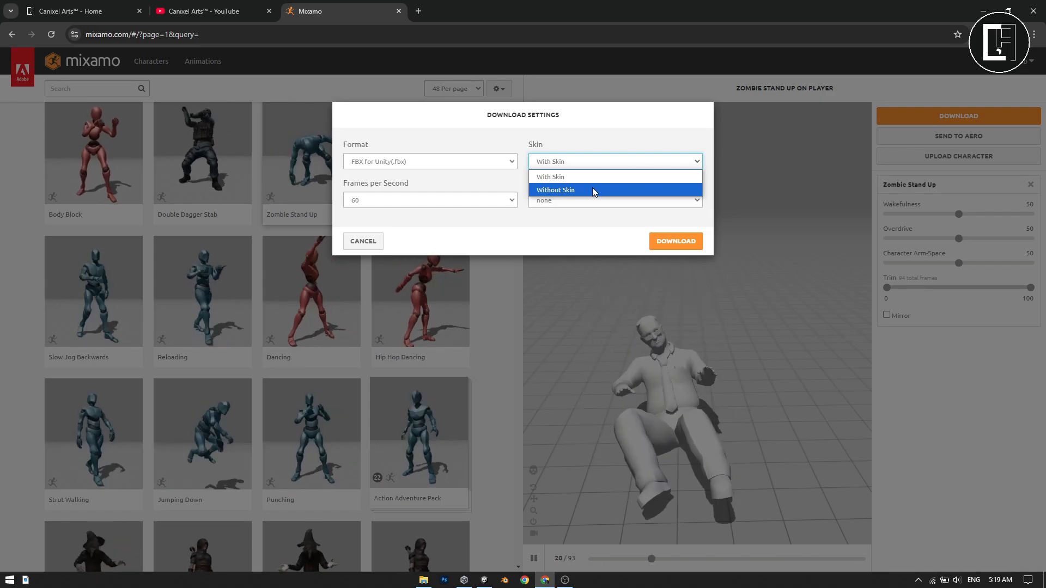
left_click(495, 228)
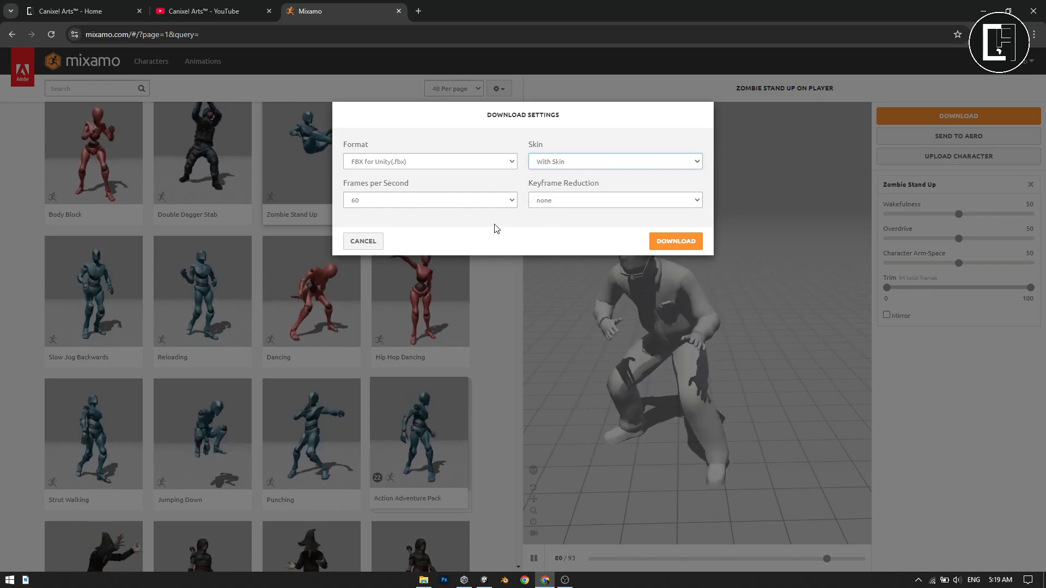
left_click(345, 243)
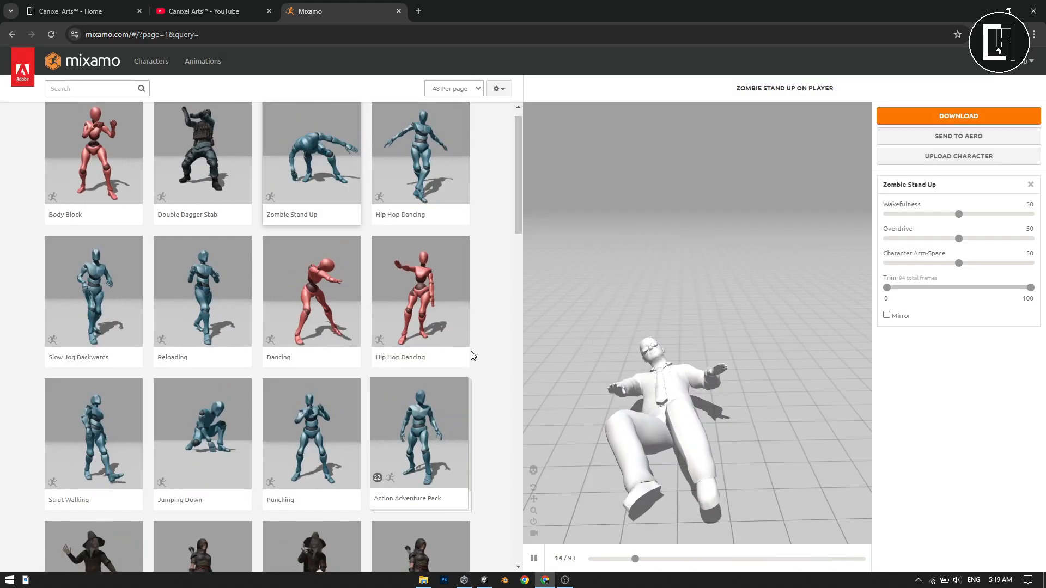
Switch to Unity and examine the Idle clip's animation import settings, including loop time and root transform baking.
mouse_move(466, 354)
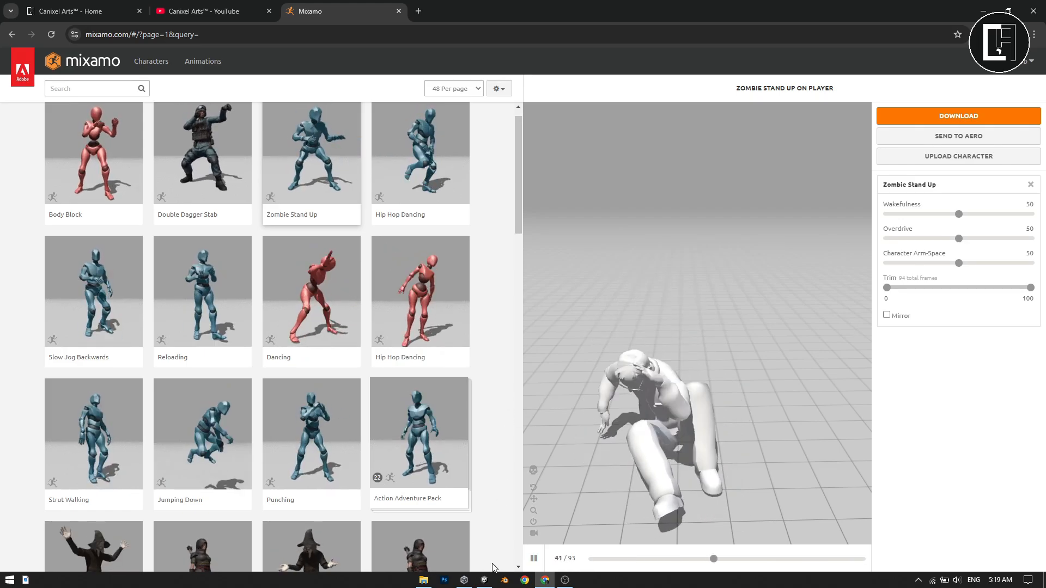
left_click(484, 581)
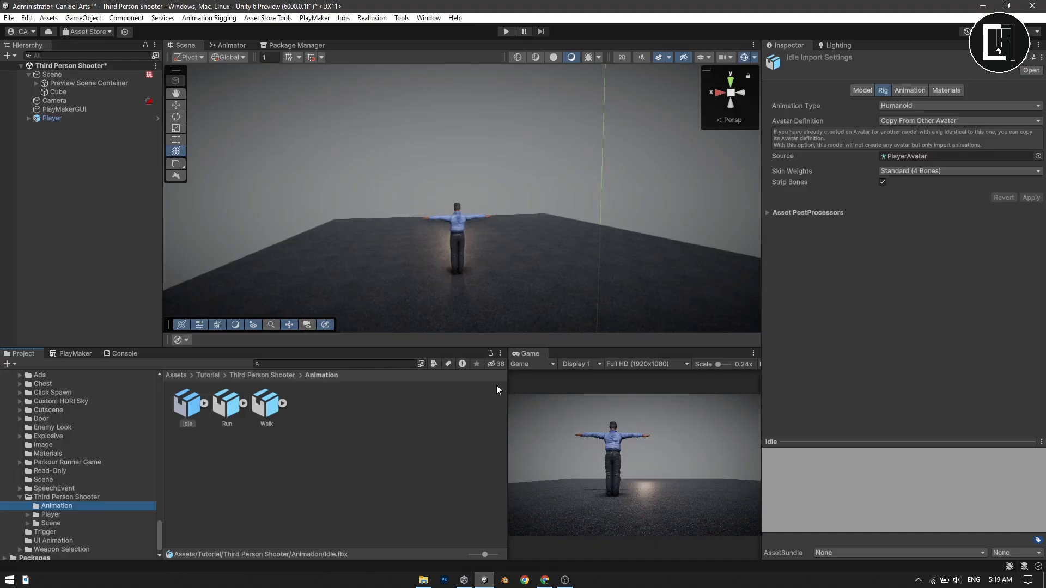
left_click(192, 406)
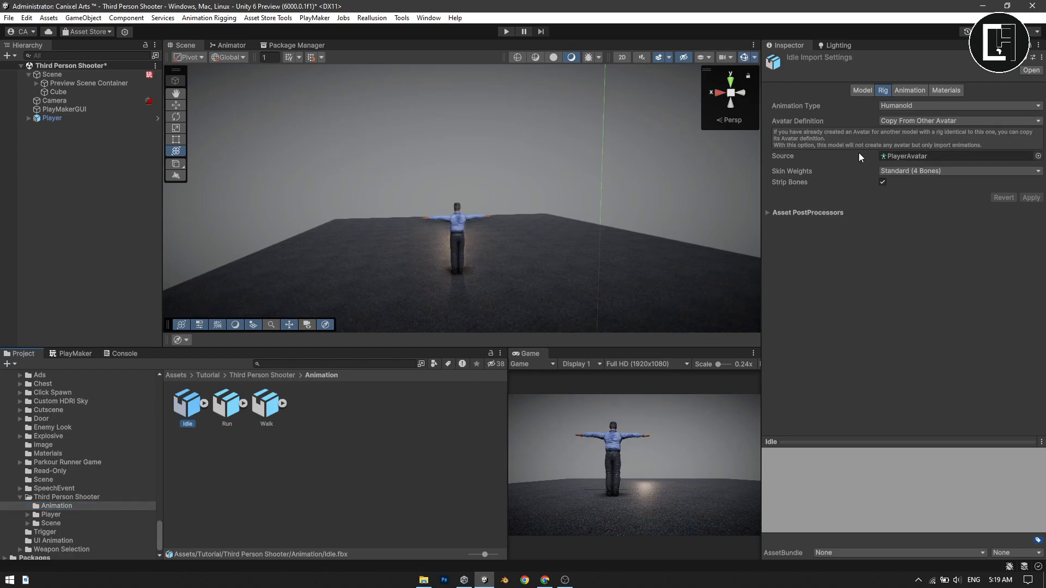
left_click(908, 90)
scroll(932, 207, "down", 5)
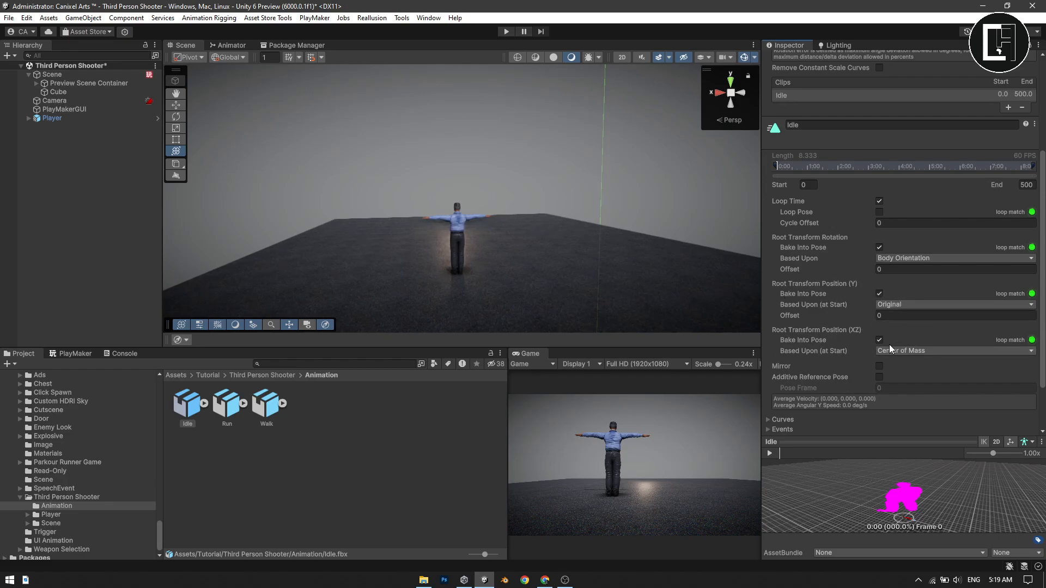
scroll(978, 377, "down", 3)
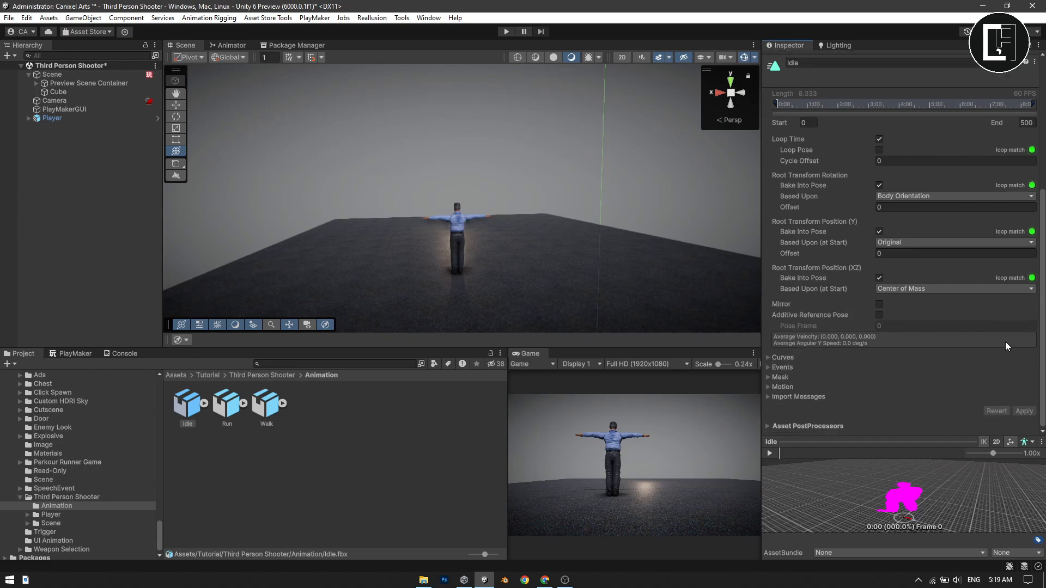
left_click(390, 459)
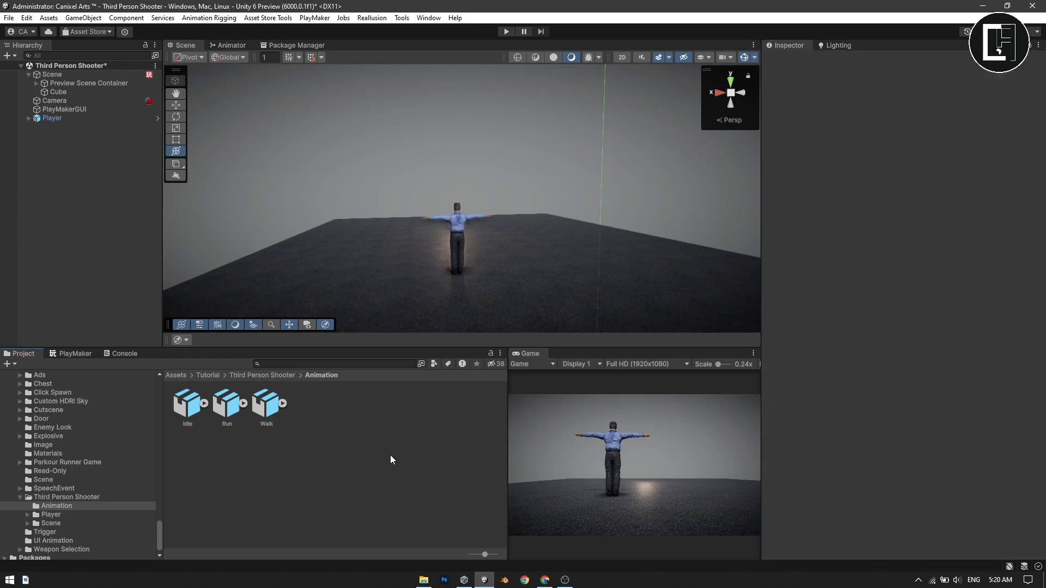
Examine the Run animation's rig and clip import settings, including loop time and root transform baking.
left_click(230, 406)
scroll(903, 228, "down", 5)
scroll(901, 240, "up", 5)
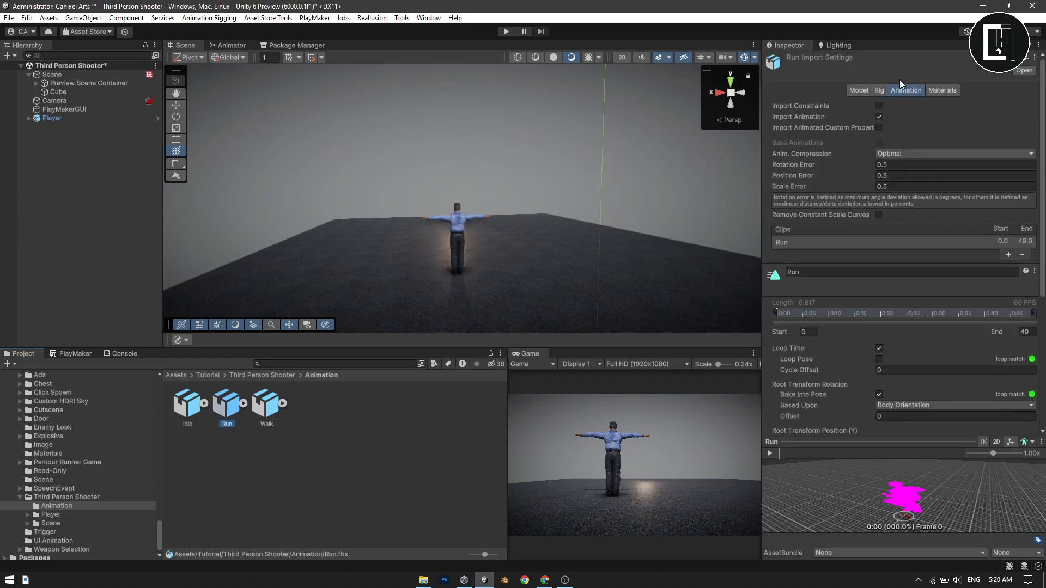
left_click(879, 91)
left_click(923, 89)
scroll(925, 163, "down", 8)
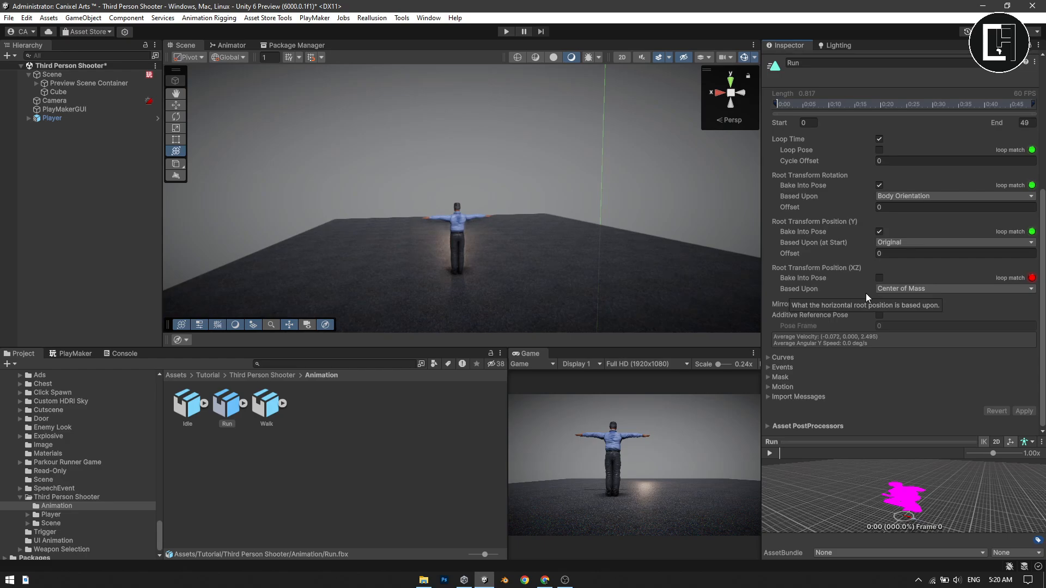
Create an Animator Controller named Player in the Third Person Shooter folder.
left_click(268, 403)
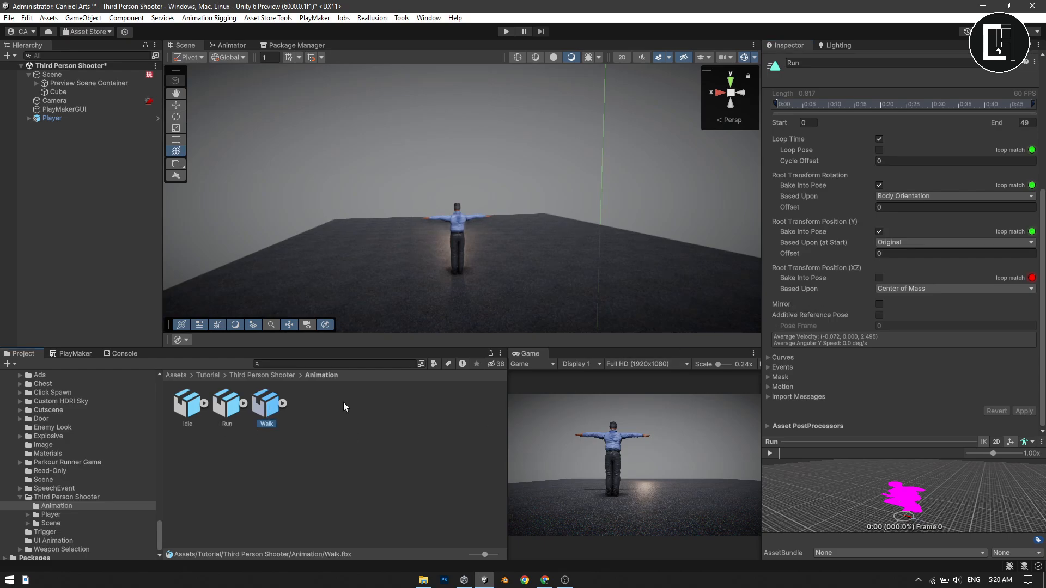
left_click(414, 477)
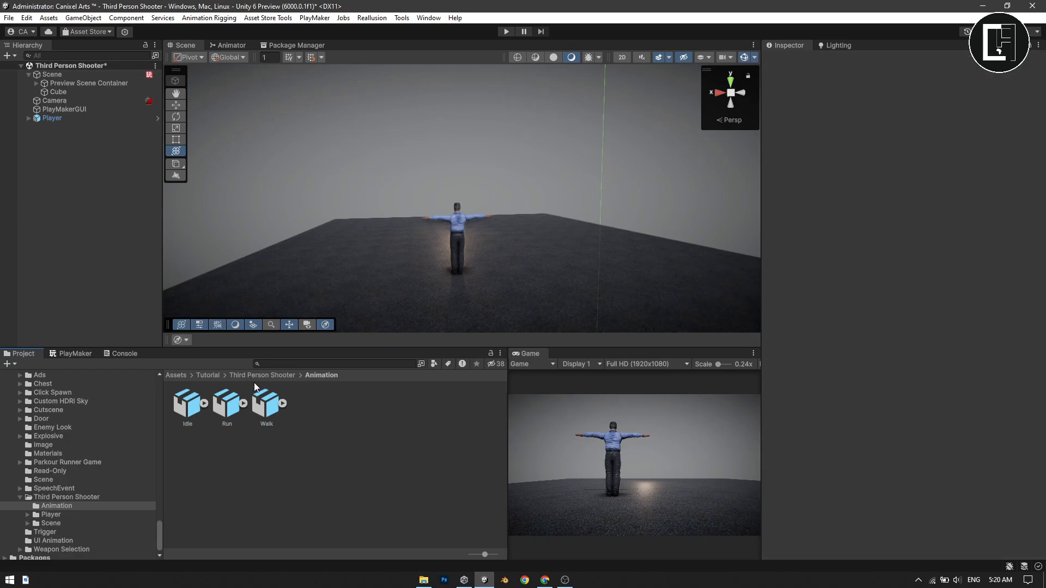
left_click(258, 376)
right_click(305, 458)
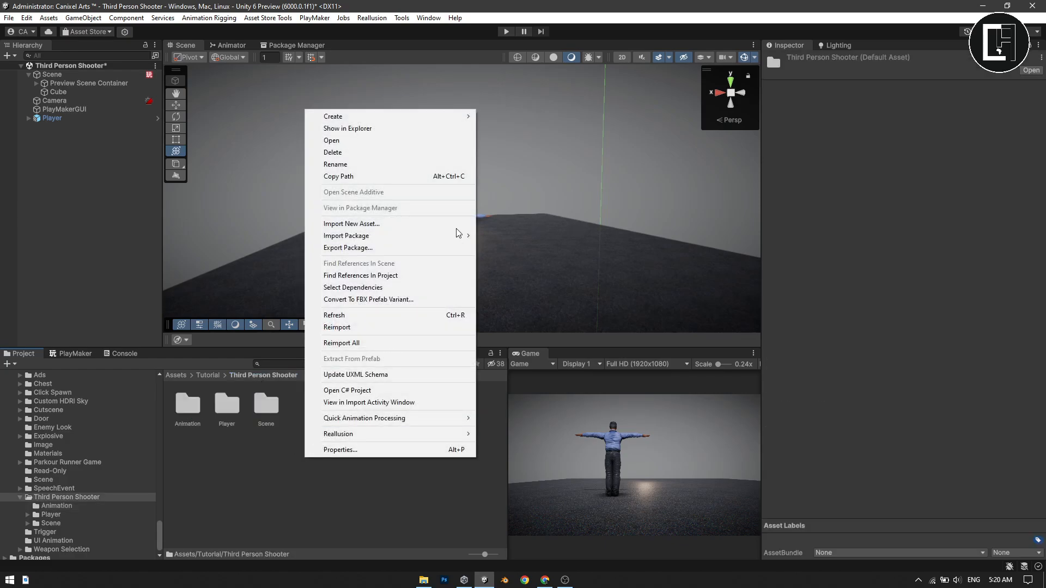
mouse_move(458, 118)
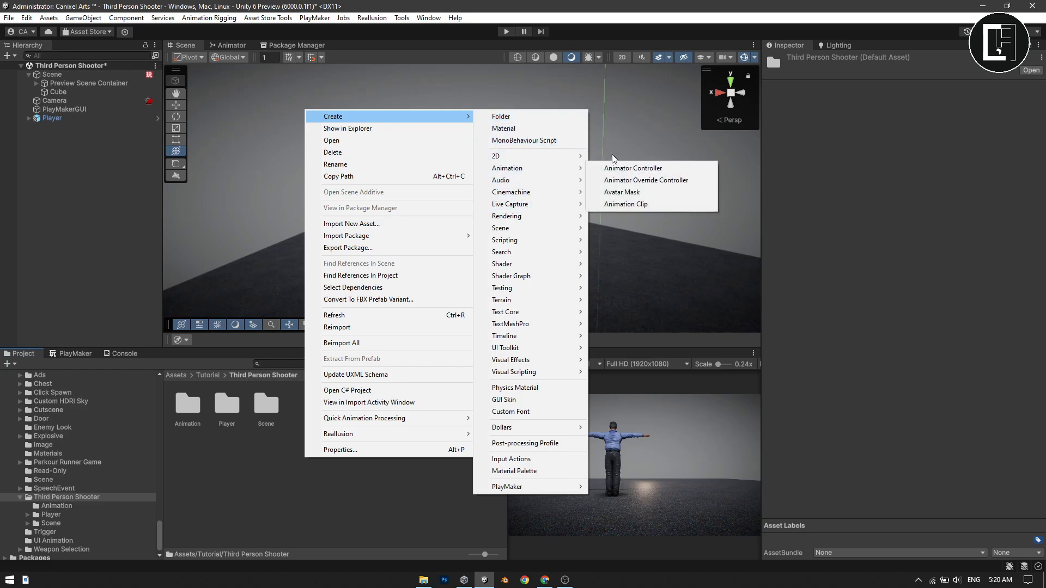
mouse_move(558, 169)
left_click(602, 169)
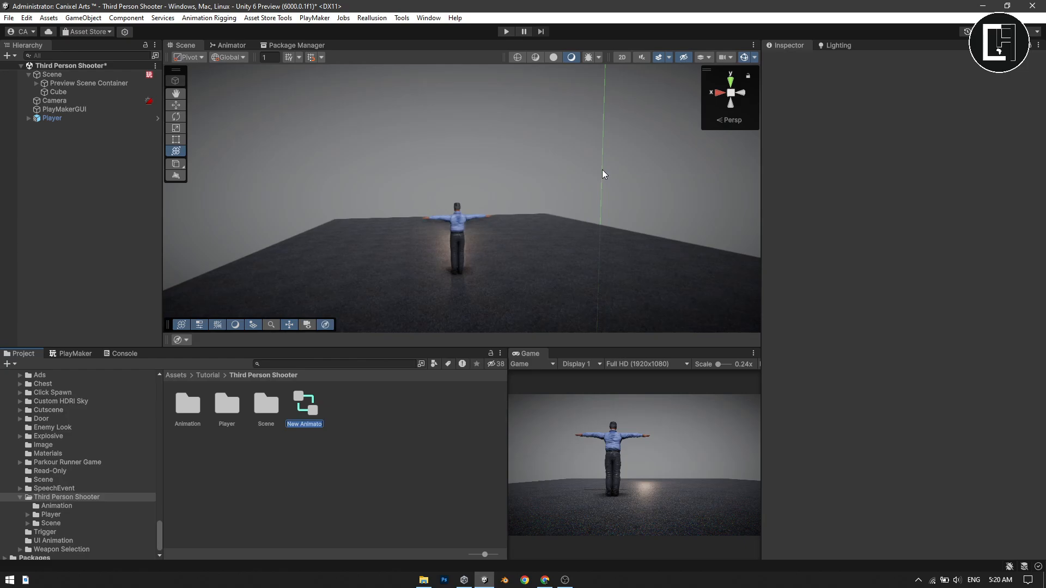
type("Player")
key("Return")
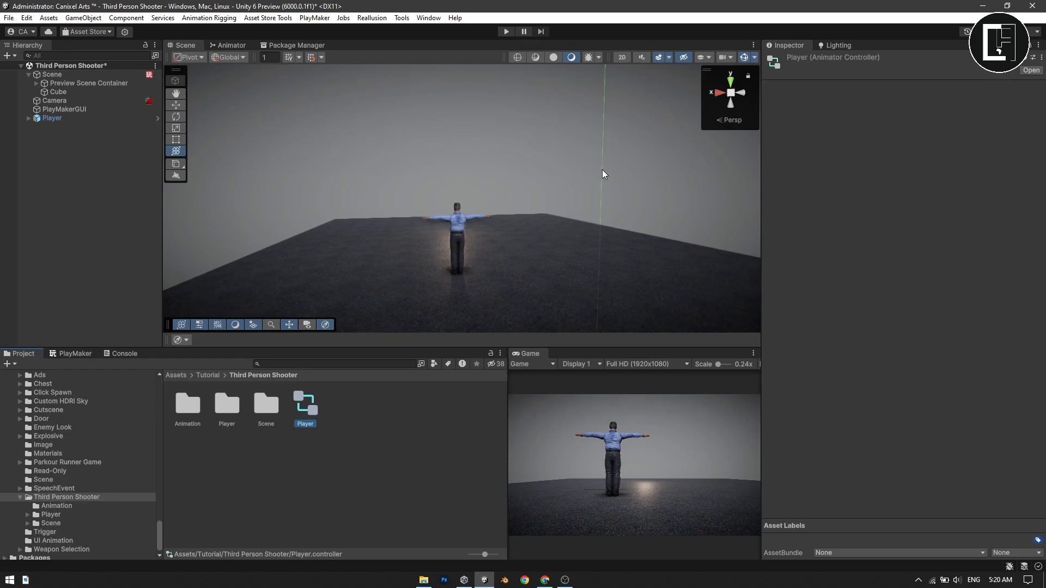
Open the Player animator controller for editing in the Animator window.
double_click(309, 415)
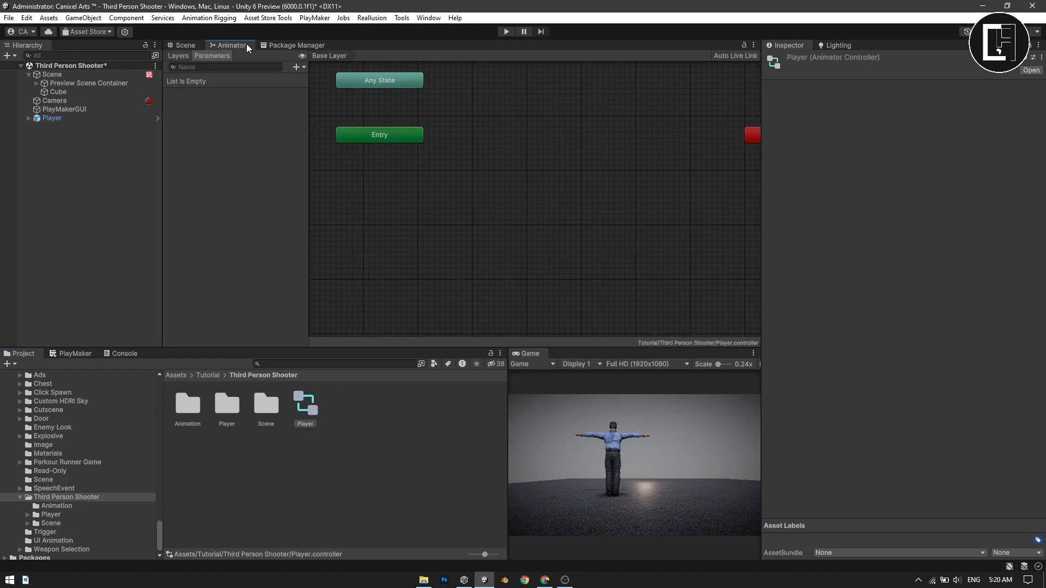
left_click(63, 209)
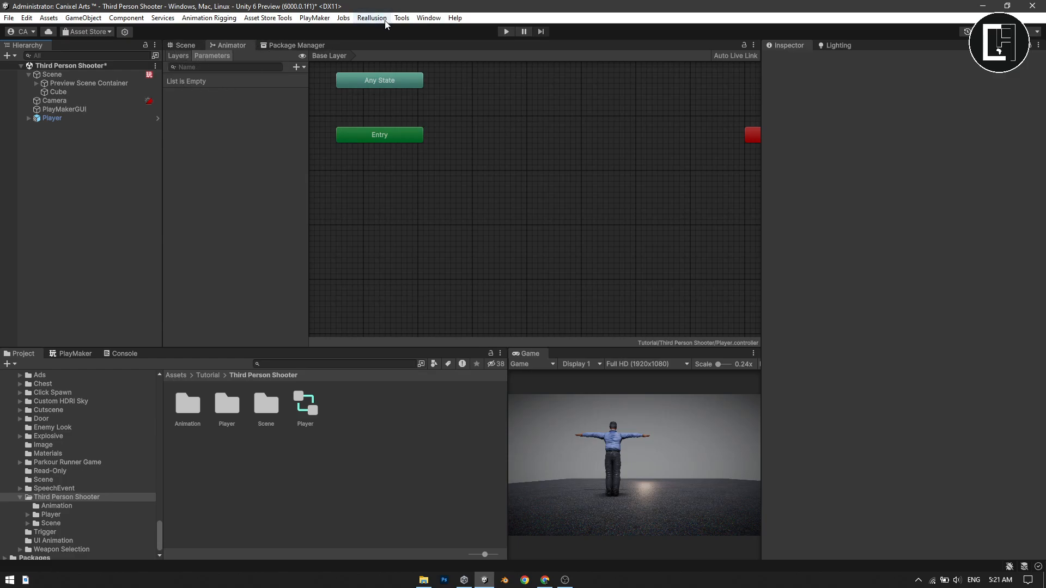
left_click(420, 18)
mouse_move(509, 78)
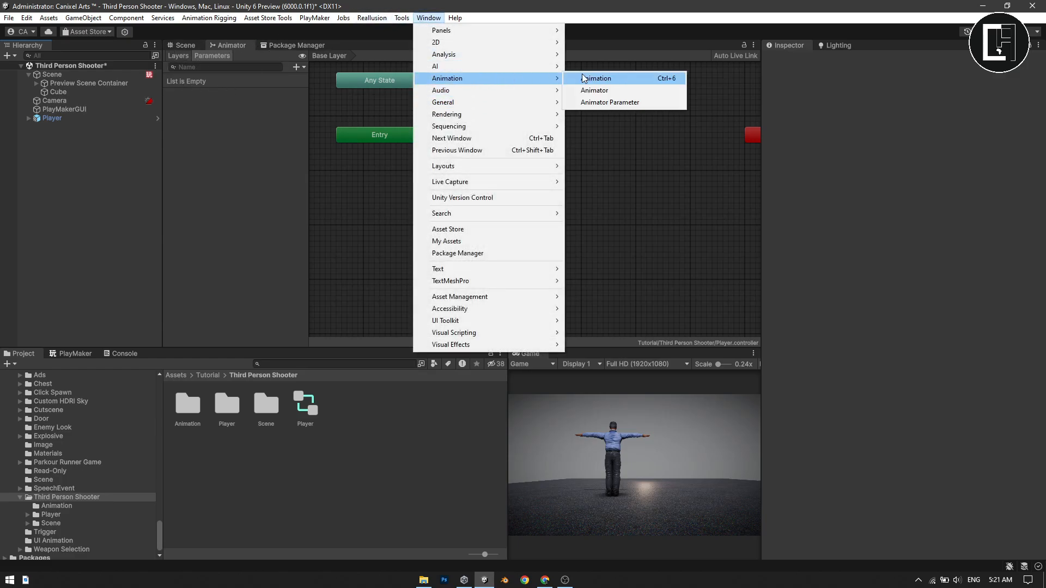
left_click(577, 92)
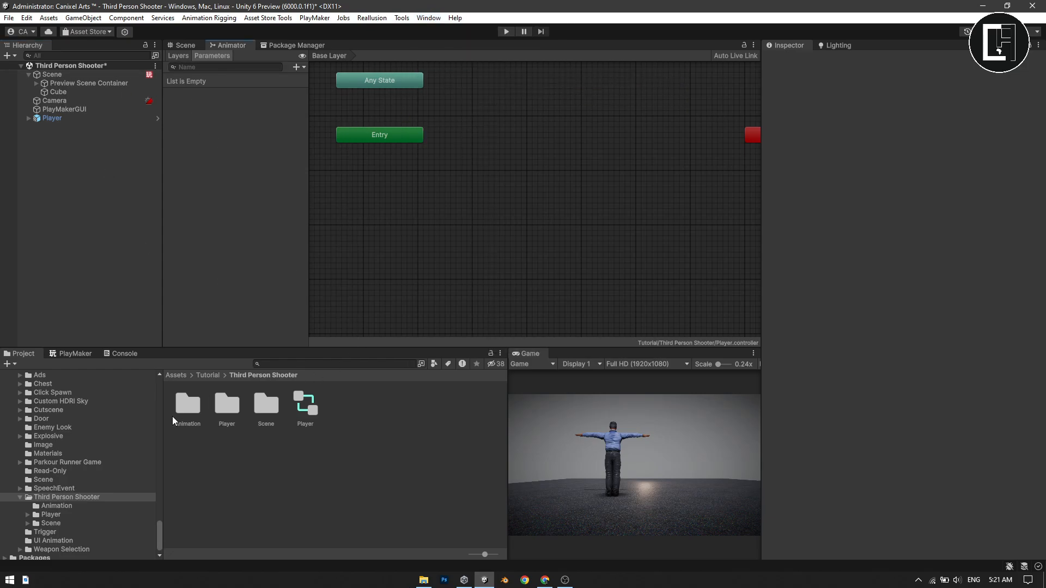
Add the Idle, Walk and Run animations to the Player controller as states, with Idle as default, and align Idle above Walk.
double_click(189, 408)
left_click_drag(177, 413, 508, 123)
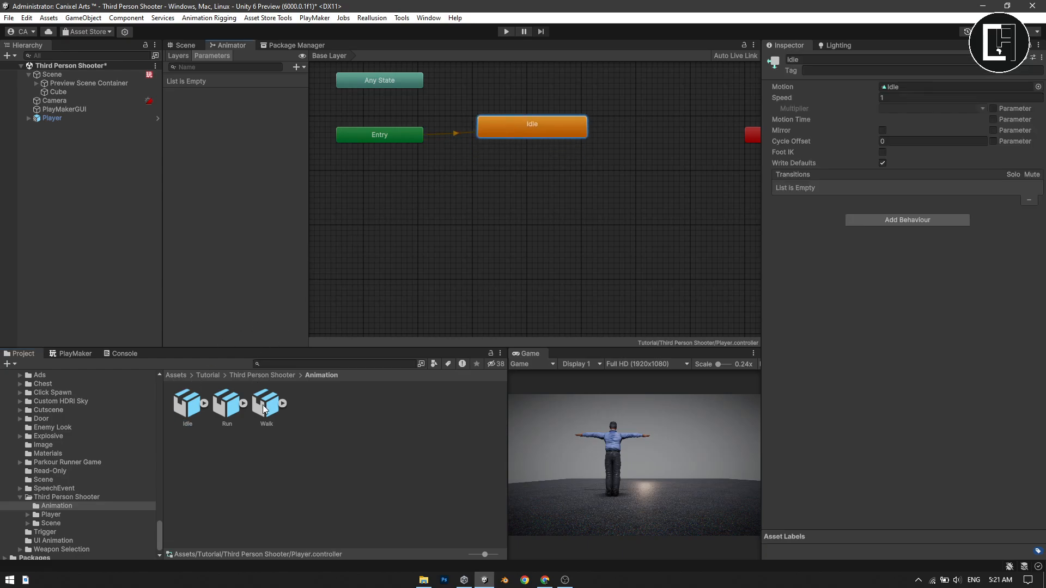
left_click_drag(263, 409, 491, 178)
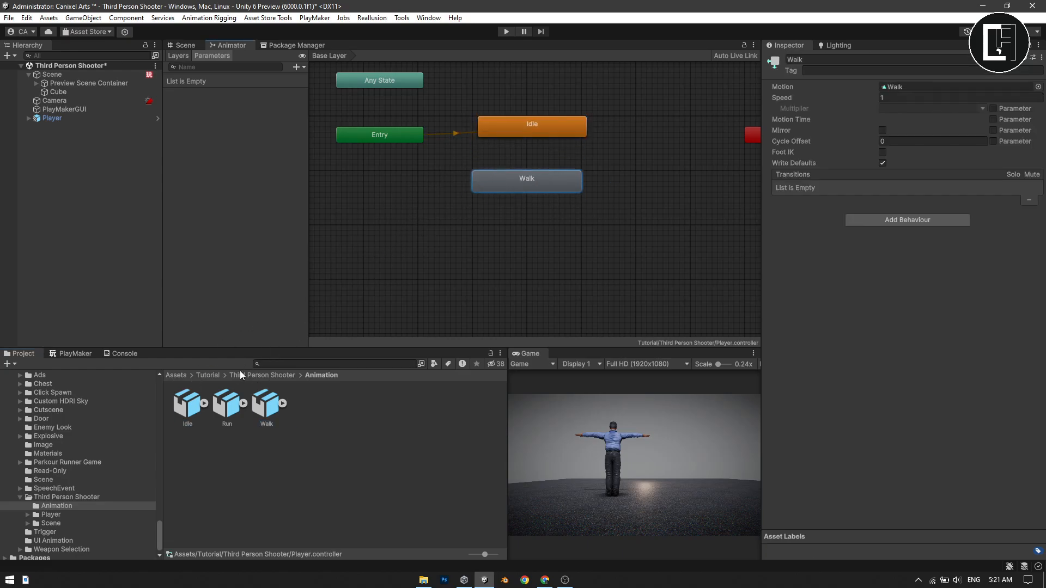
left_click_drag(221, 403, 513, 189)
left_click_drag(504, 126, 498, 145)
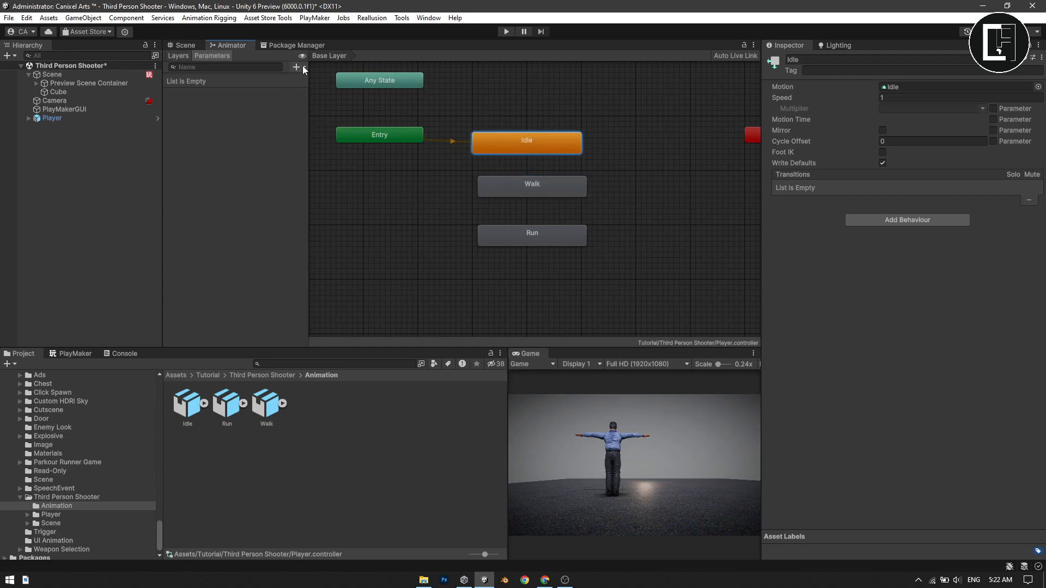
Make transitions in both directions between the Idle and Walk states and space Walk further below Idle.
right_click(512, 139)
left_click(522, 146)
left_click(524, 194)
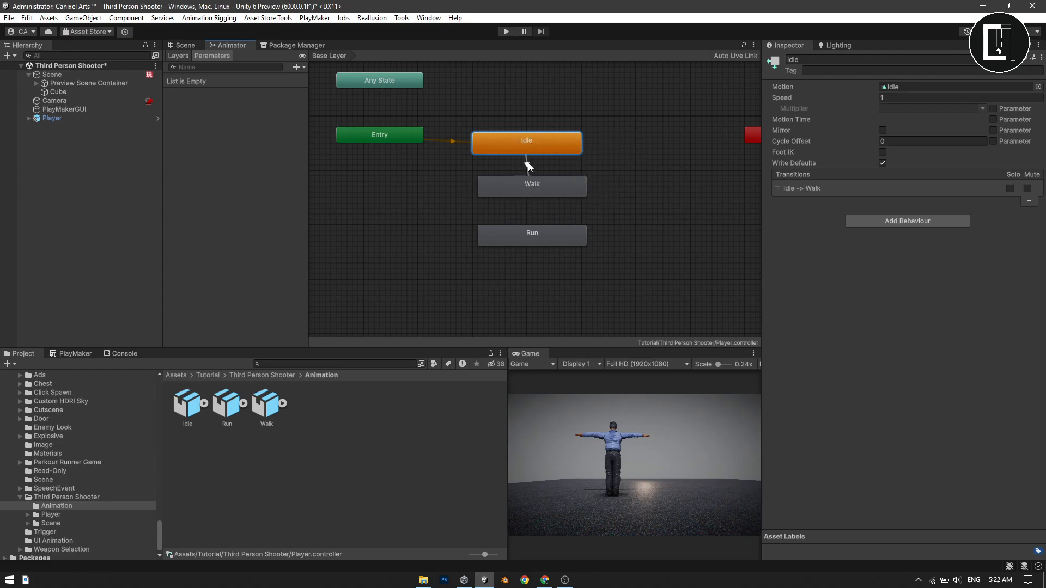
right_click(527, 185)
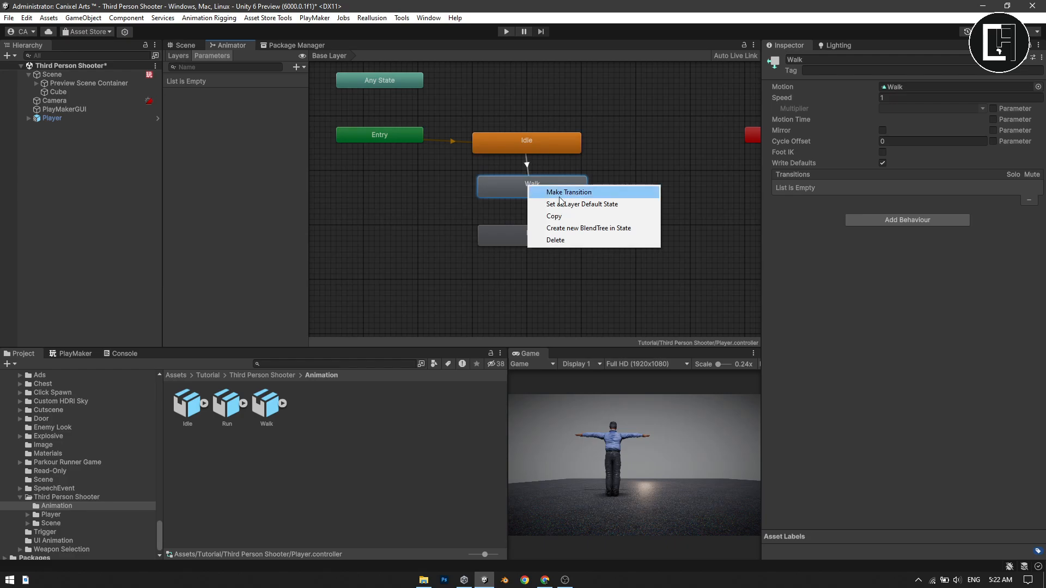
left_click(545, 192)
left_click(527, 148)
left_click_drag(522, 185, 516, 198)
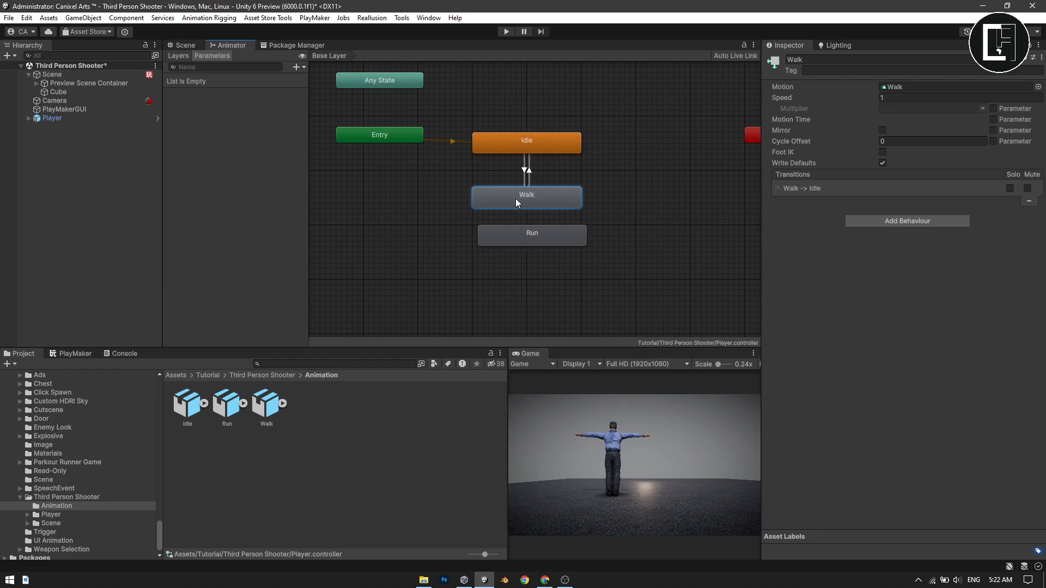
Add a float parameter named Move to the animator controller.
left_click(298, 69)
left_click(315, 83)
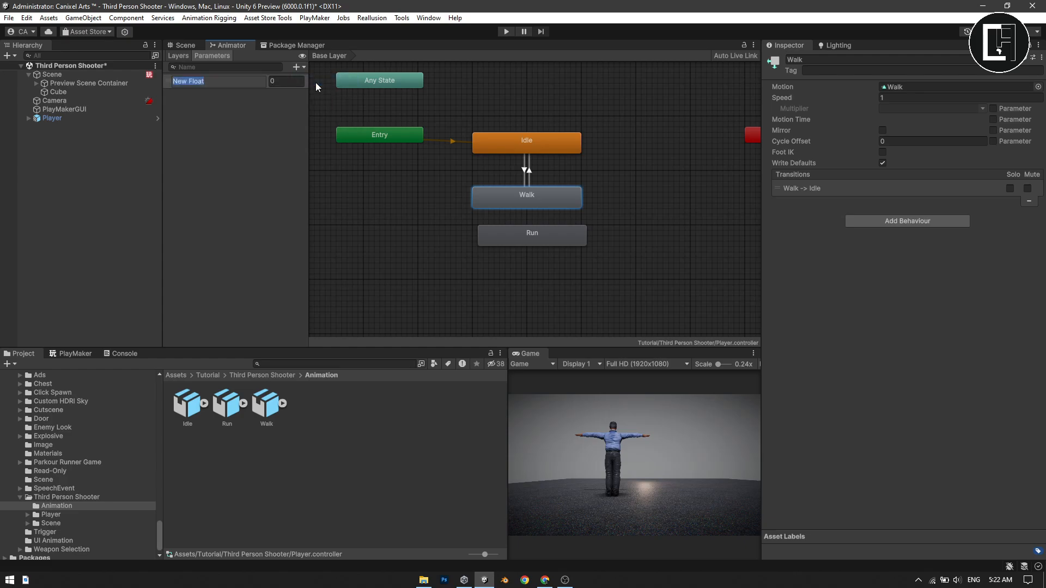
type("Move")
key("Return")
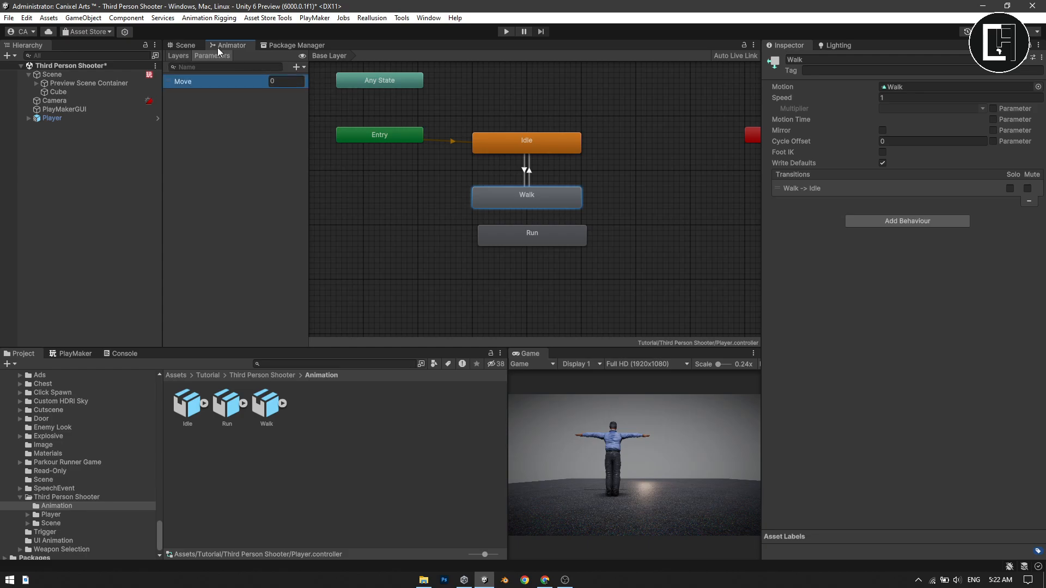
Give the Idle-to-Walk transition the condition Move Greater 0.1 and turn off its exit time.
left_click(522, 171)
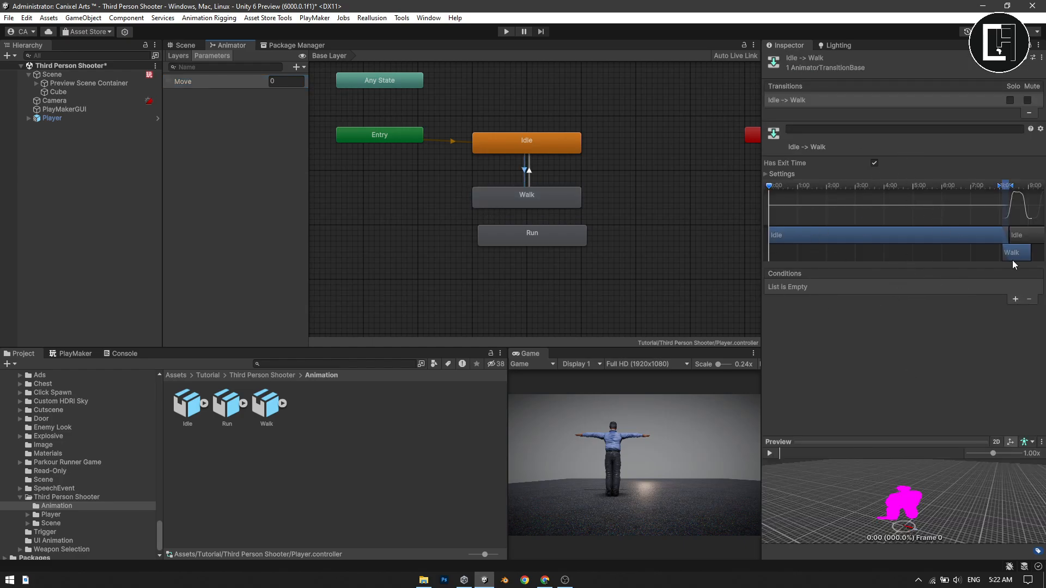
left_click(1015, 299)
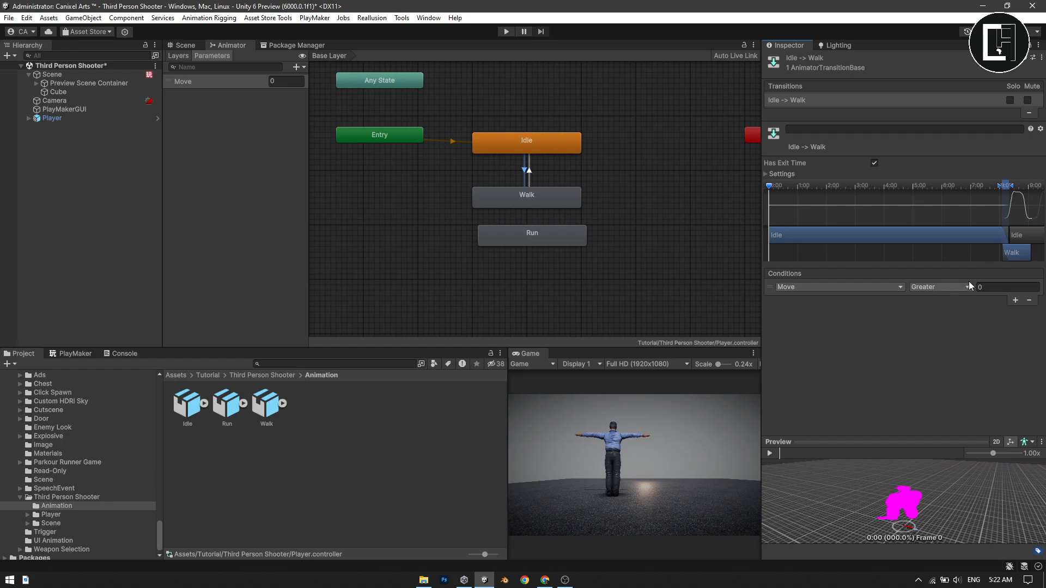
left_click(875, 163)
left_click(1007, 287)
type(".1")
key("Return")
Give the Walk-to-Idle transition the condition Move Less 0.1 and turn off its exit time.
left_click(530, 171)
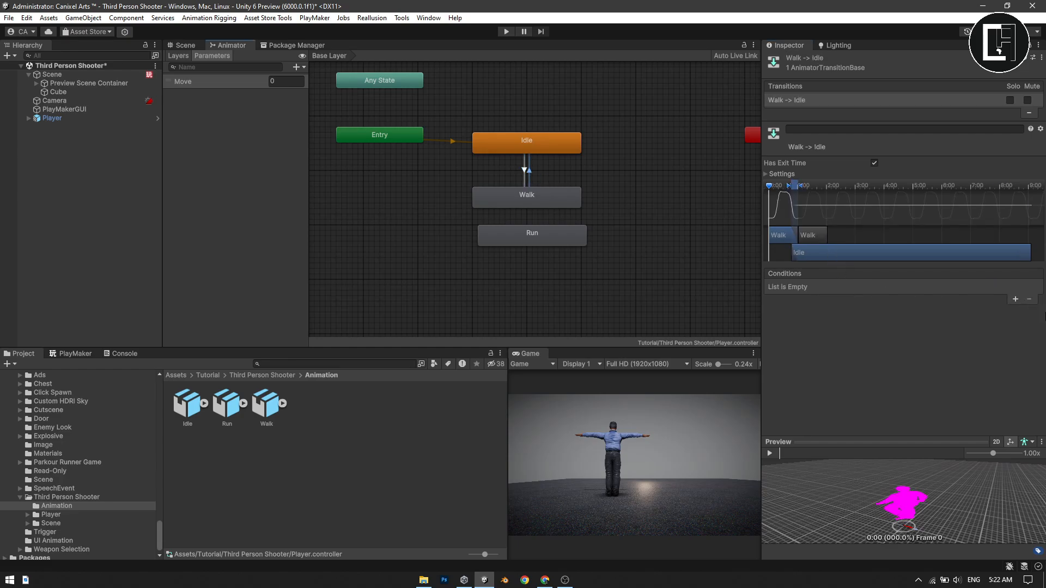
left_click(1013, 300)
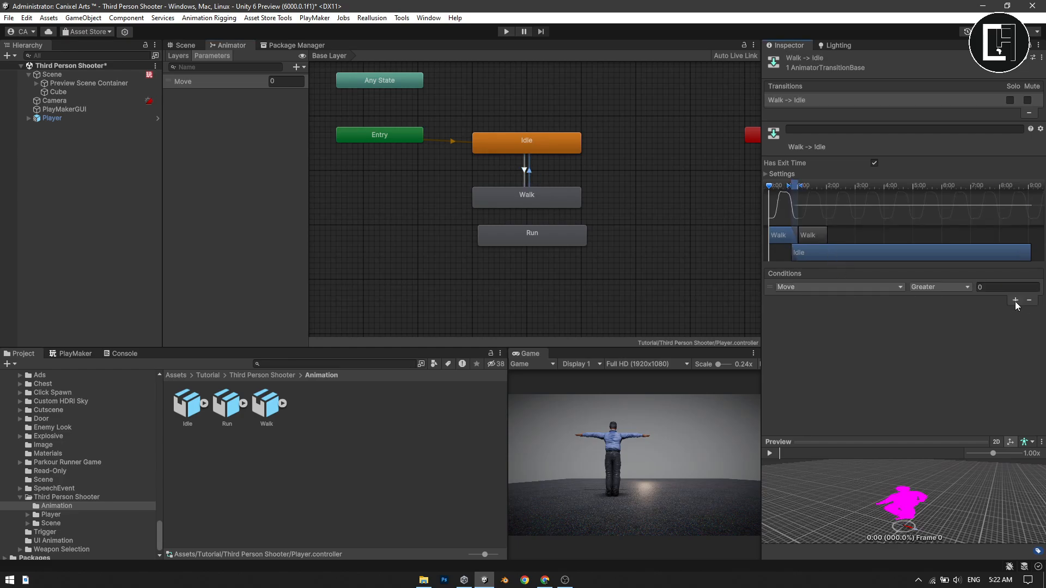
left_click(946, 286)
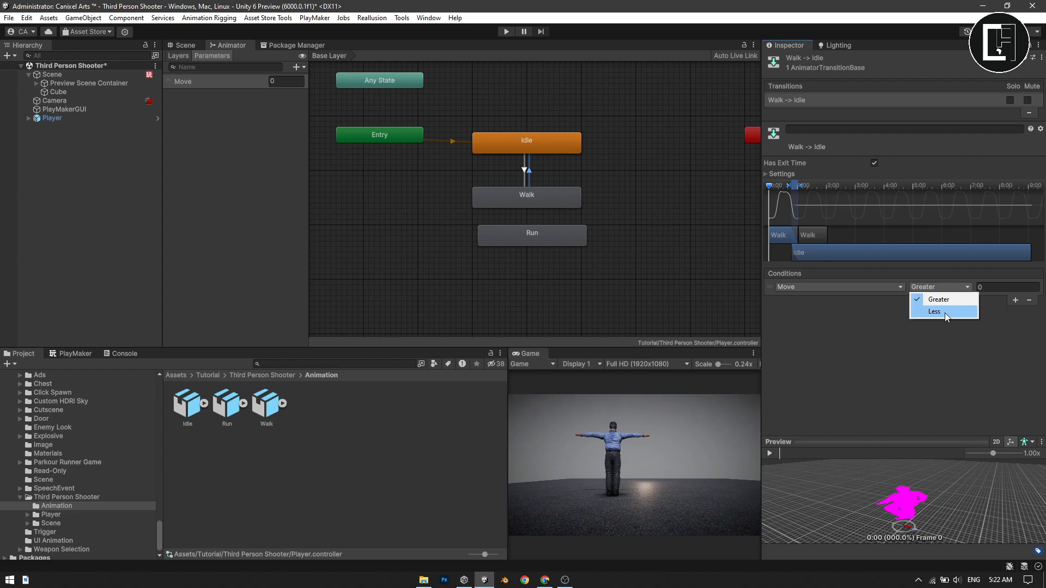
left_click(943, 310)
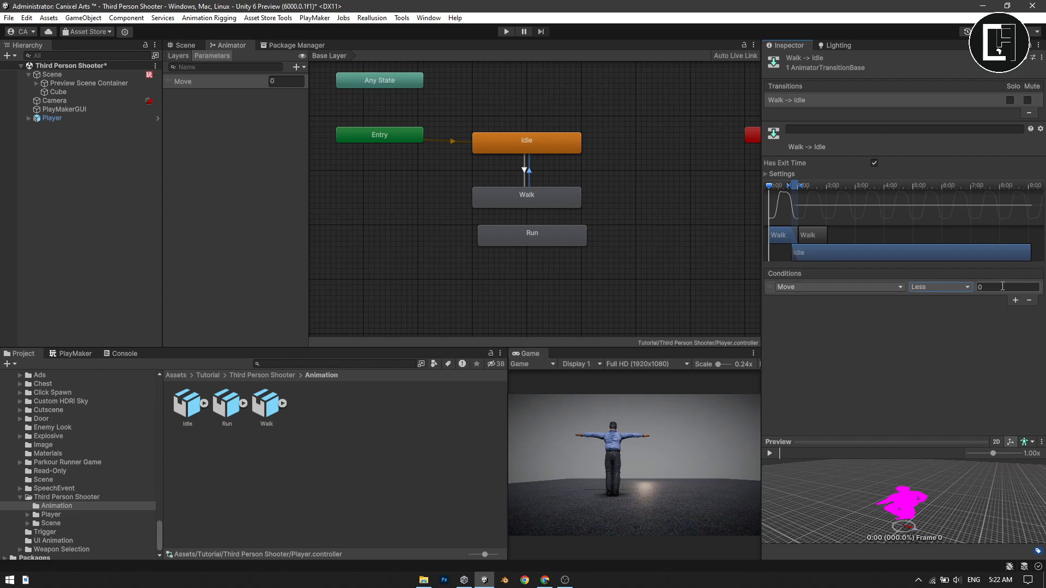
left_click(1003, 287)
key("BackSpace")
type("0.1")
left_click(873, 163)
Move the Run state further below Walk and add a bool parameter named Run.
left_click_drag(584, 244, 570, 251)
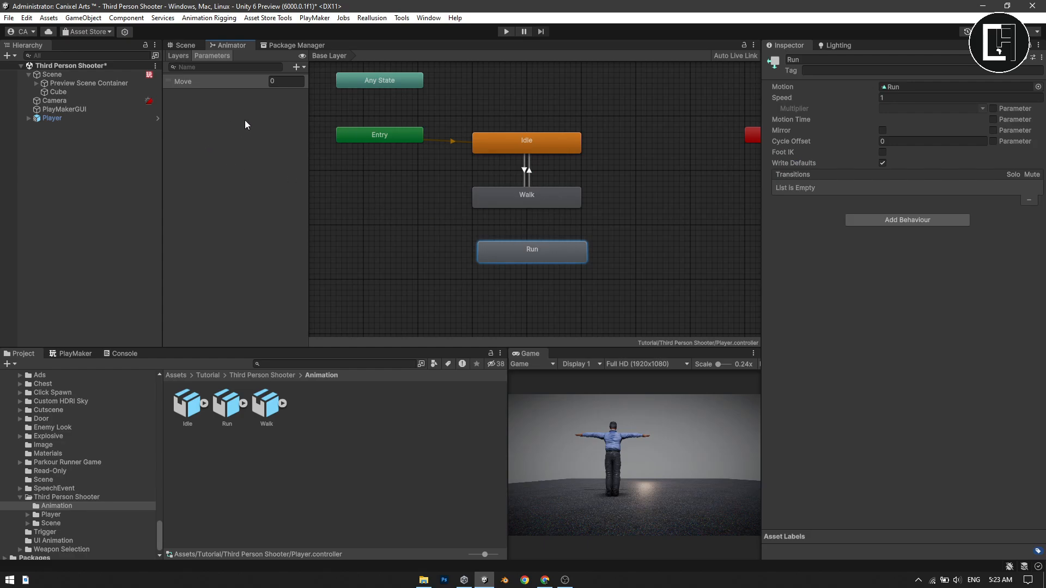
left_click(297, 66)
left_click(315, 104)
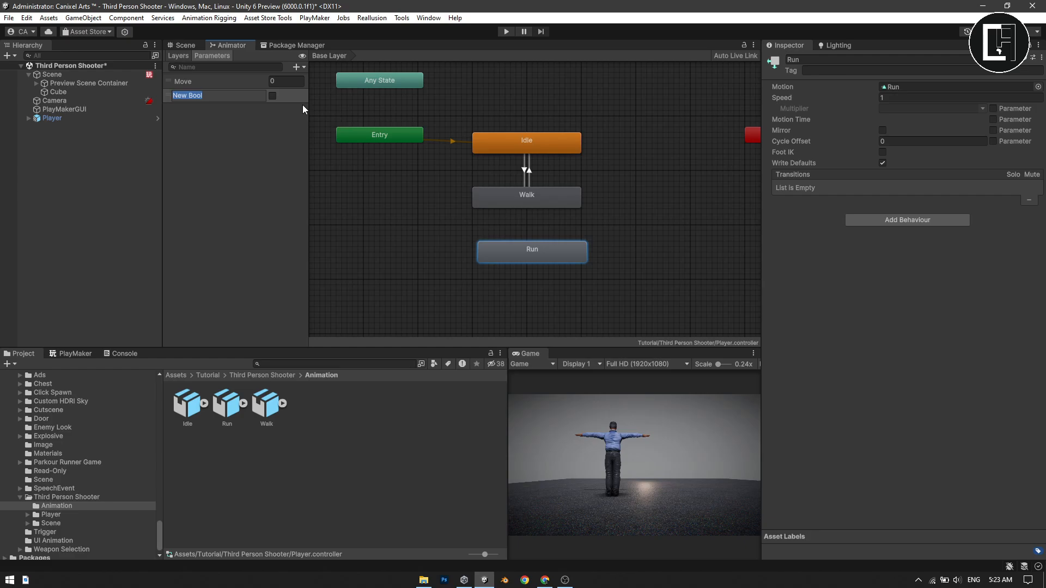
type("Run")
key("Return")
Make transitions in both directions between the Walk and Run states.
left_click(515, 195)
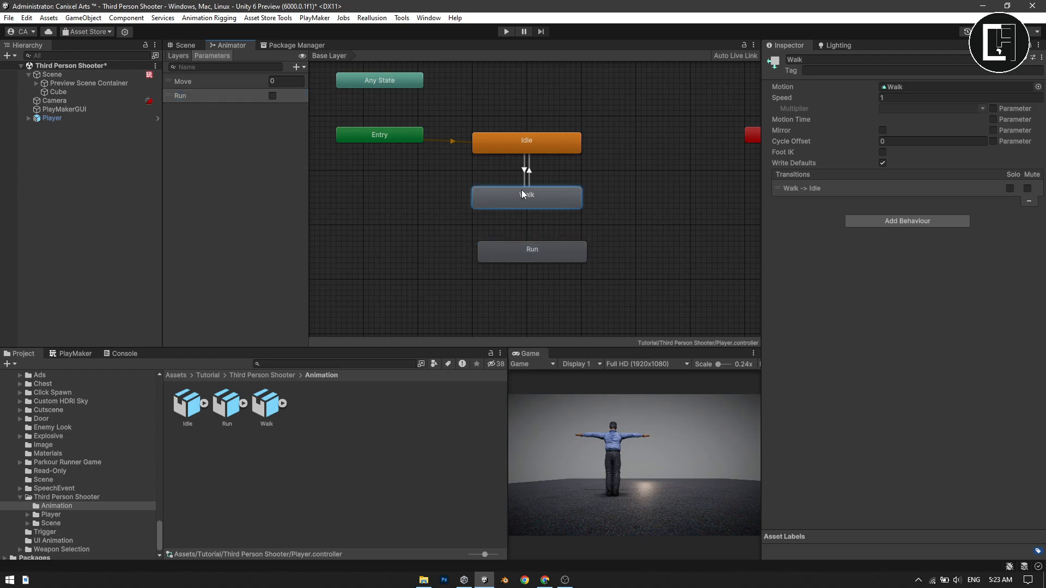
right_click(518, 186)
right_click(474, 186)
right_click(514, 201)
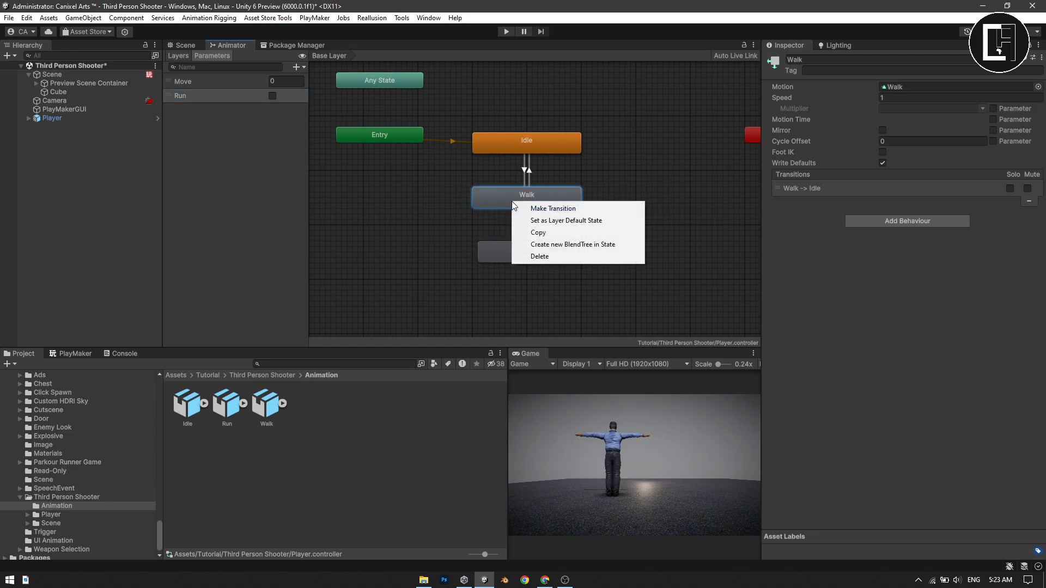
left_click(537, 207)
left_click(522, 245)
right_click(564, 249)
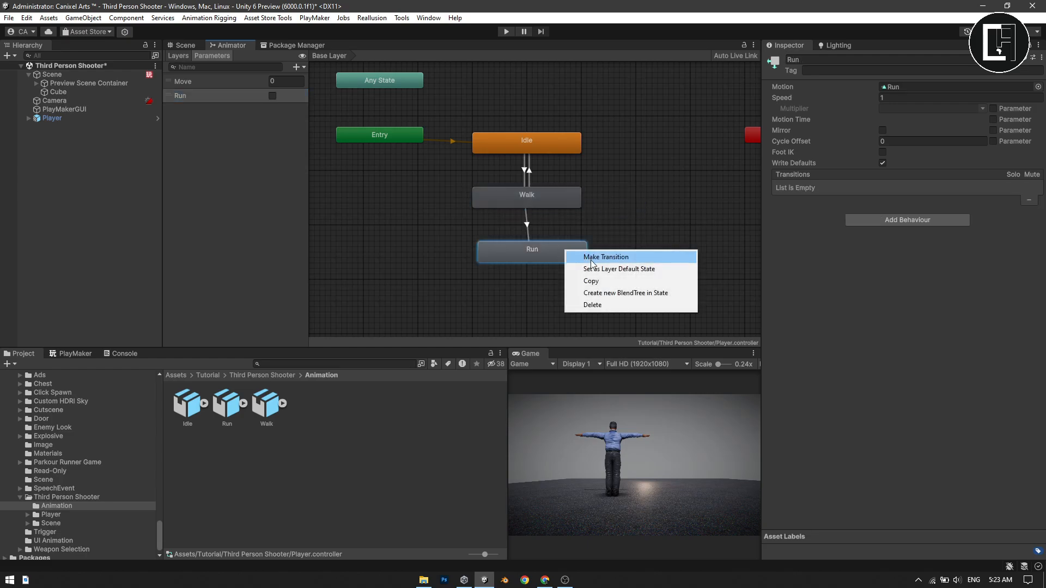
left_click(603, 257)
left_click(536, 199)
Turn off exit time on the Walk-to-Run transition and give it the condition Run true.
left_click(527, 221)
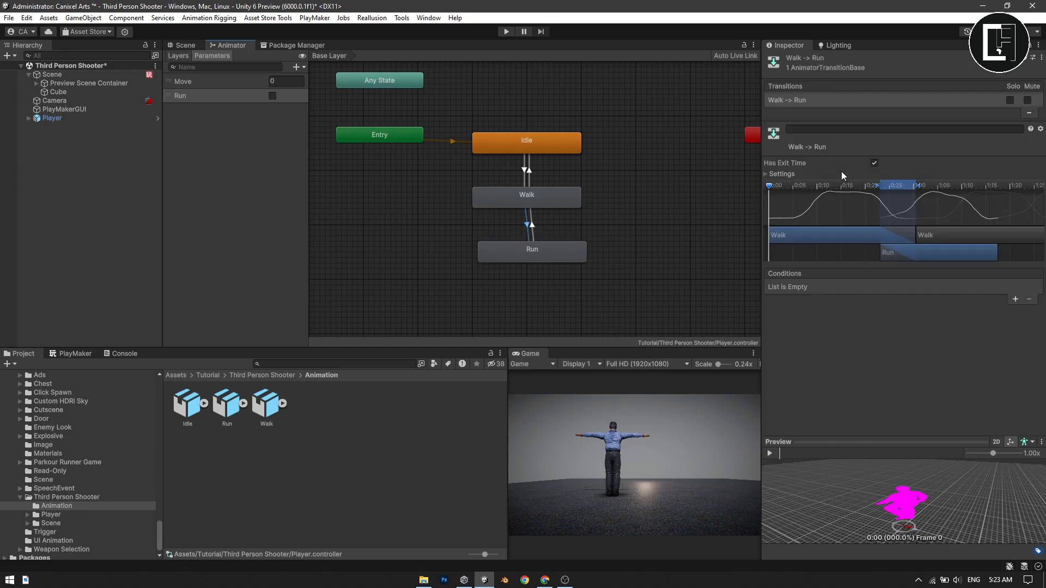
left_click(874, 163)
left_click(1016, 300)
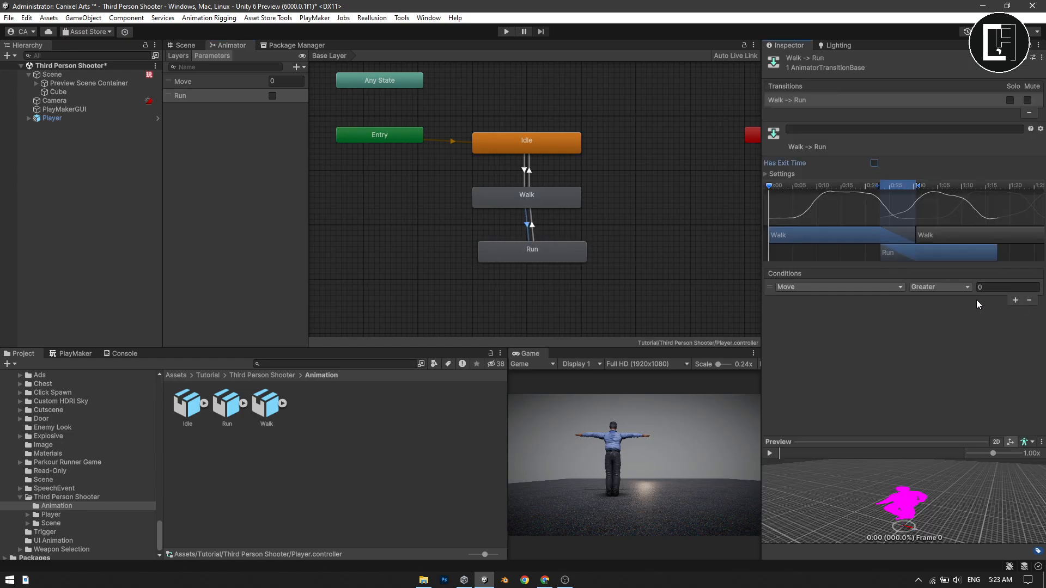
left_click(883, 285)
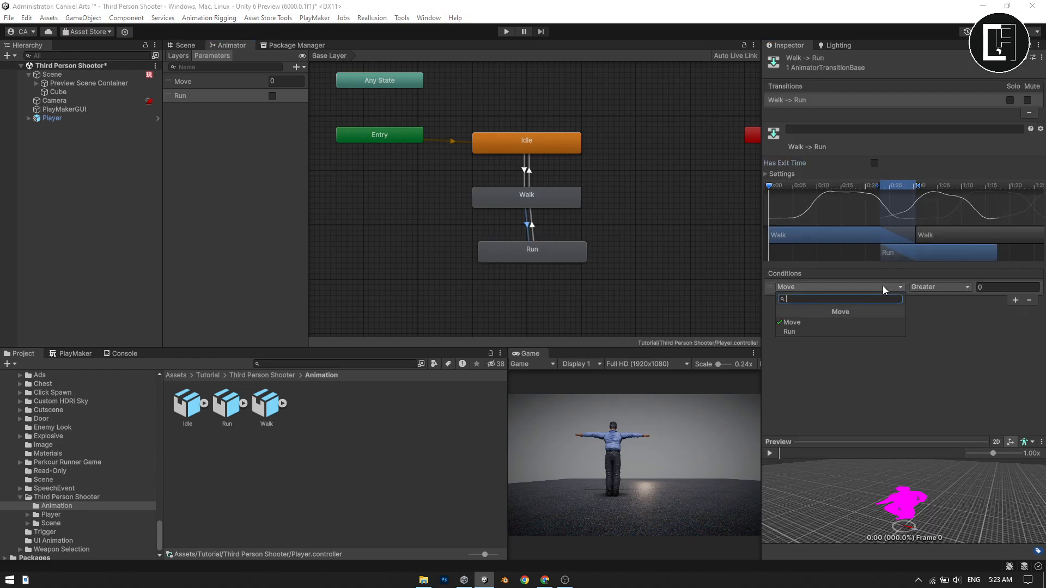
left_click(800, 330)
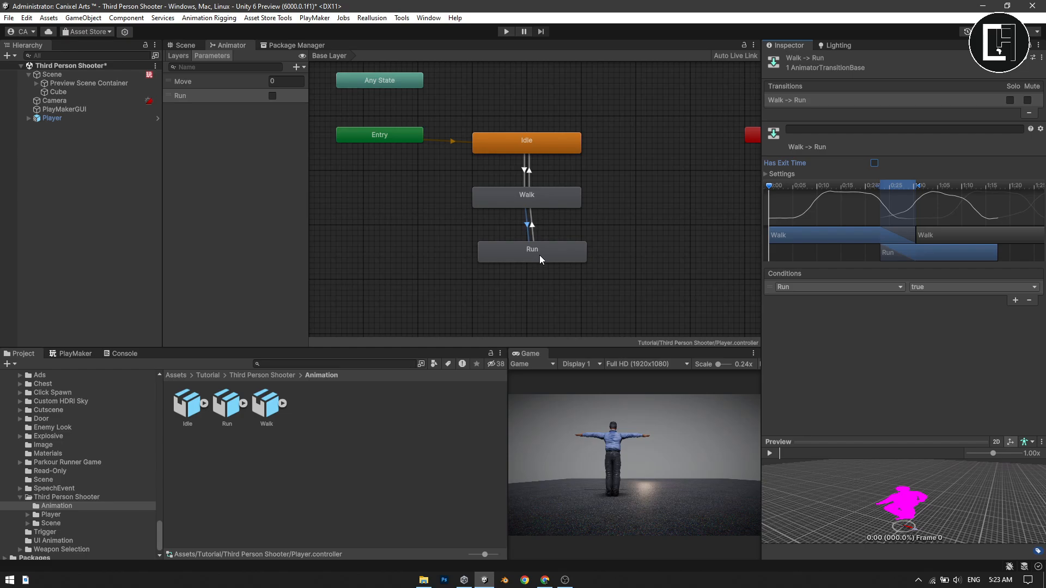
Give the Run-to-Walk transition the condition Run false and align the Run state directly below Walk.
left_click(533, 225)
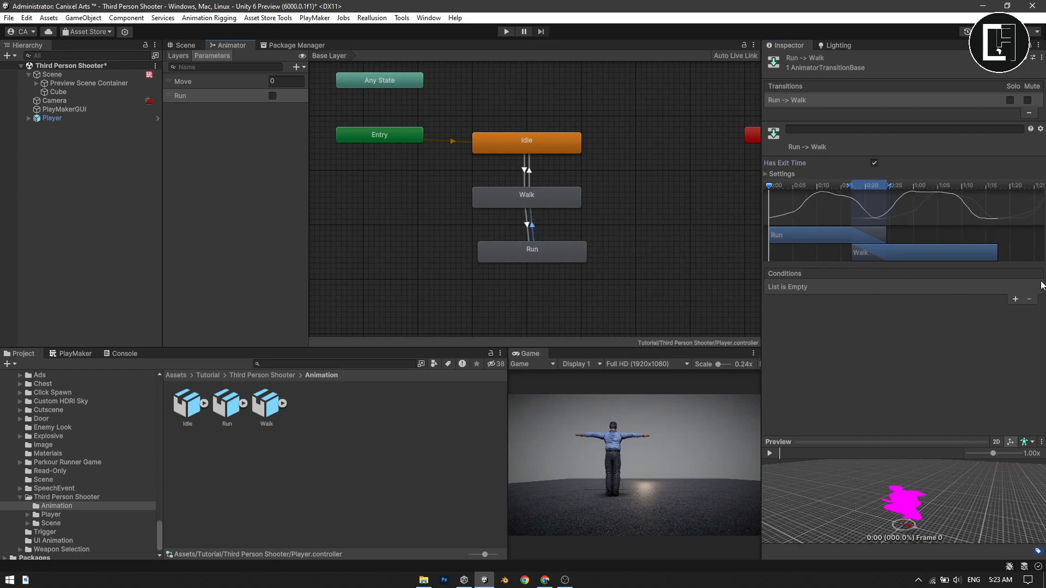
left_click(1015, 299)
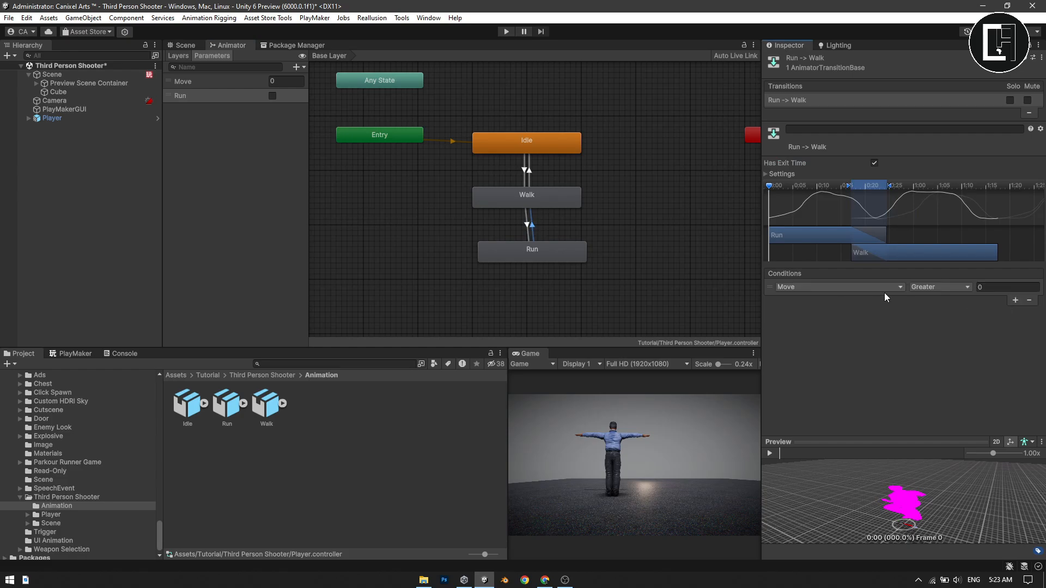
left_click(861, 288)
left_click(820, 330)
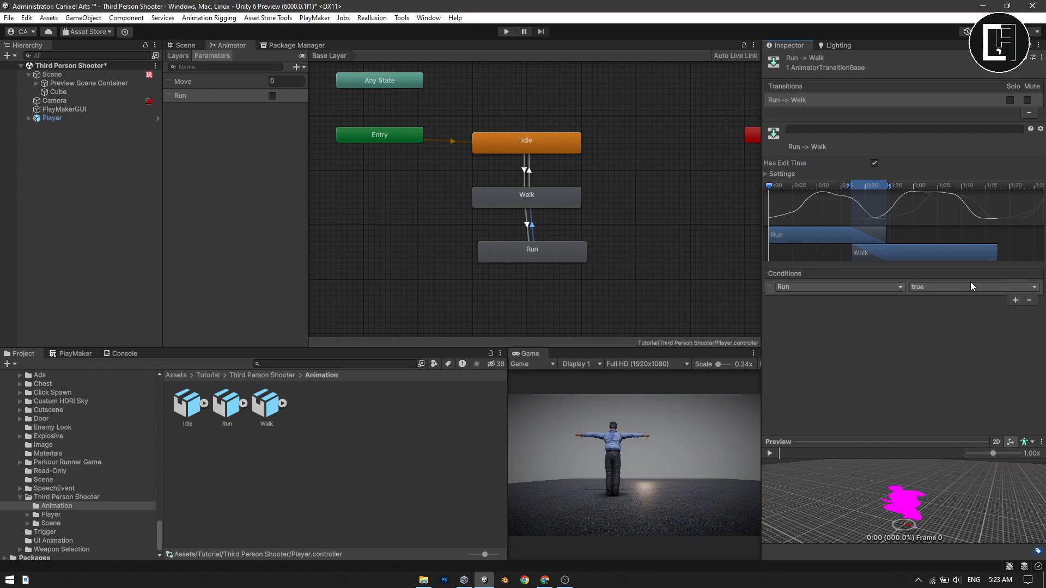
left_click(945, 285)
left_click(924, 308)
left_click_drag(556, 246, 557, 253)
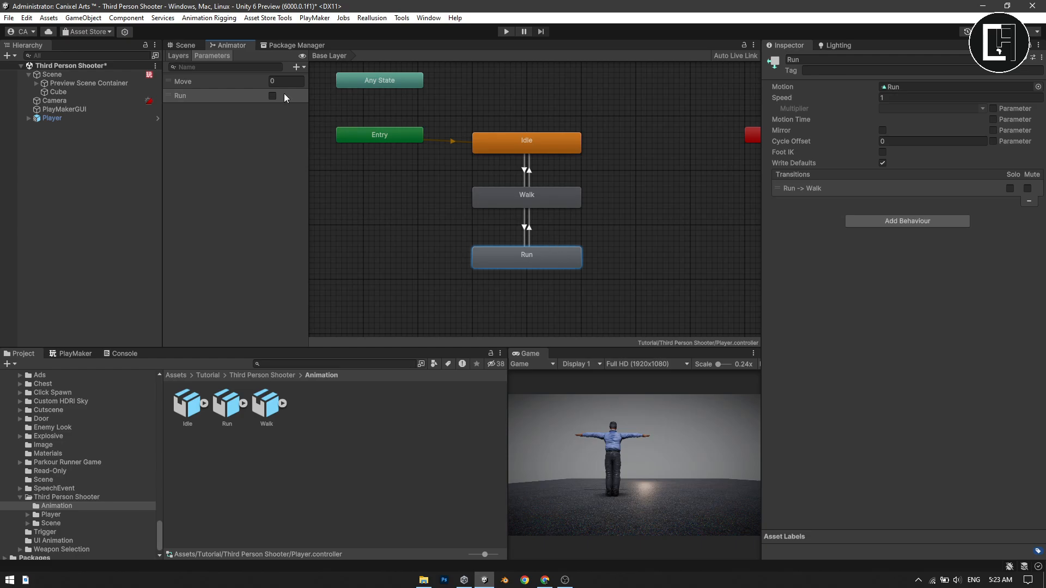
Return to the scene view and open the PlayMaker Editor.
left_click(185, 45)
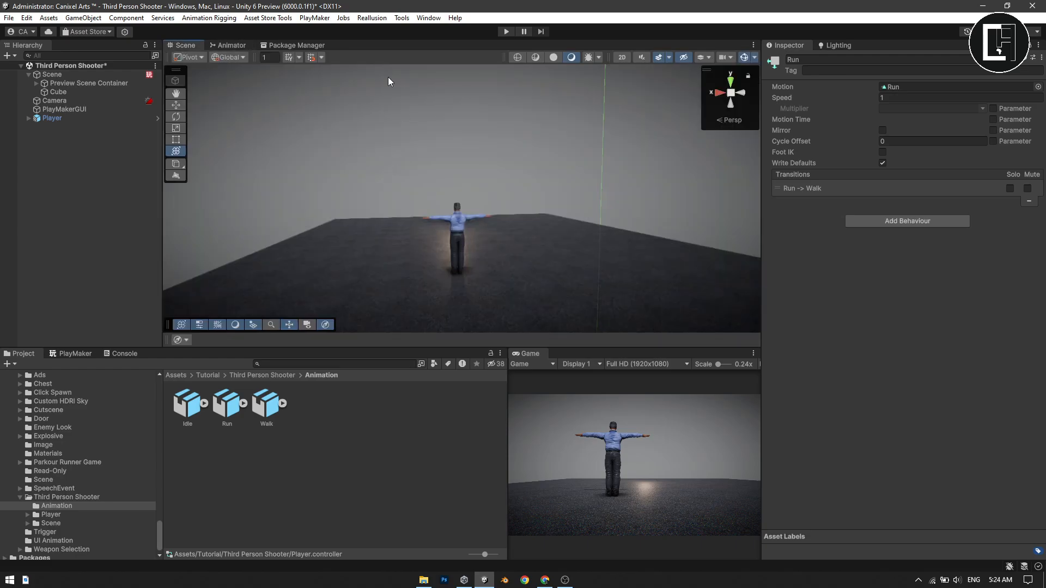
left_click(320, 18)
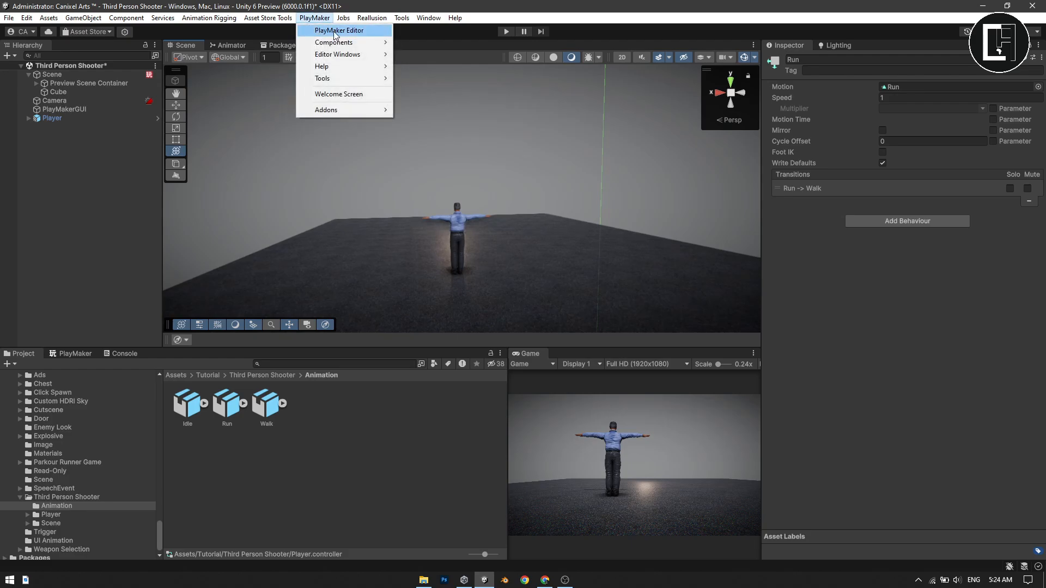
left_click(328, 30)
View the PlayMaker welcome screen with its install and add-on options, and close it.
left_click(318, 19)
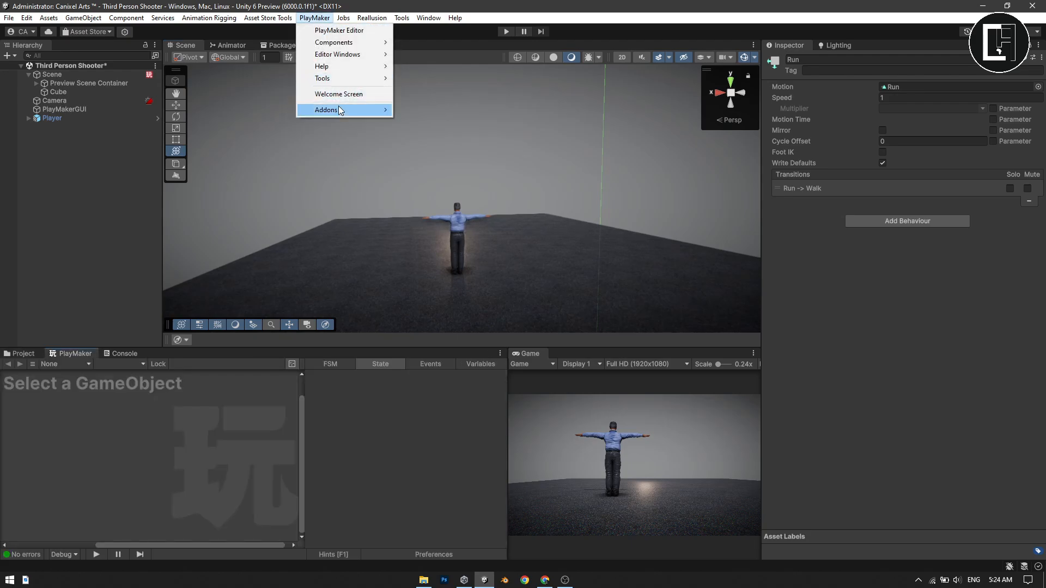
left_click(354, 93)
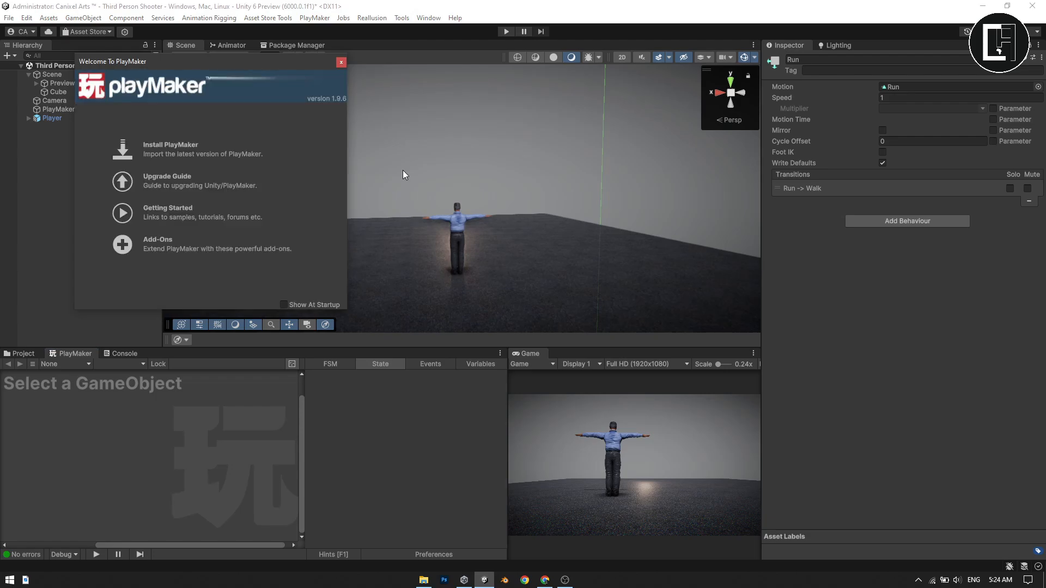
left_click_drag(202, 59, 472, 74)
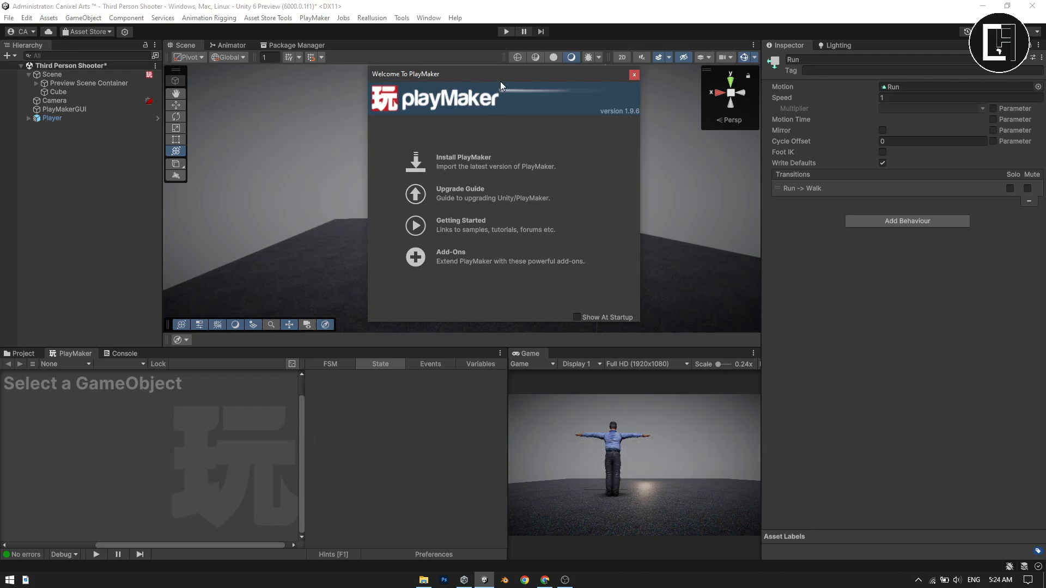
left_click_drag(534, 75, 463, 66)
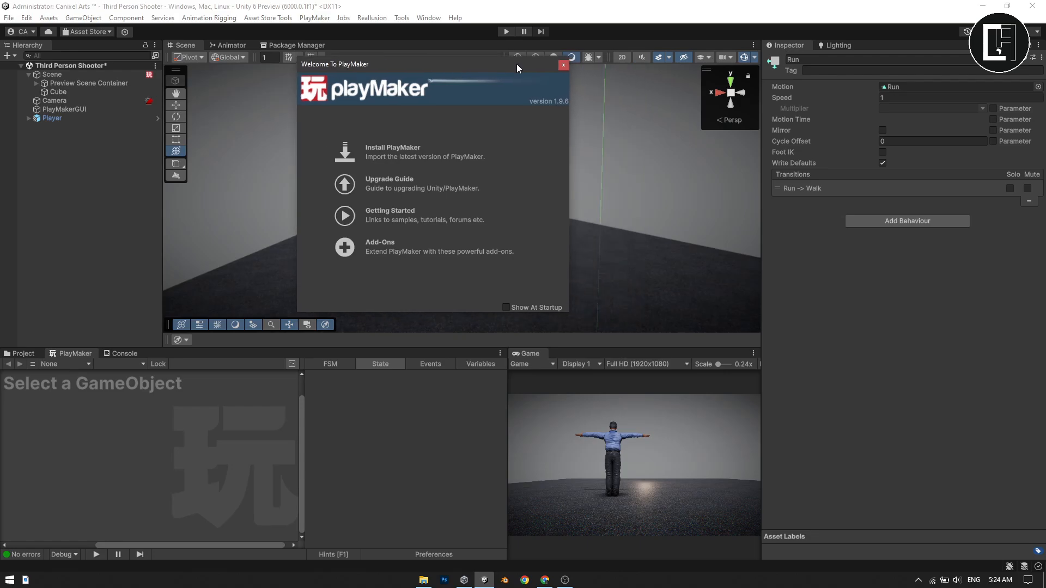
left_click(564, 65)
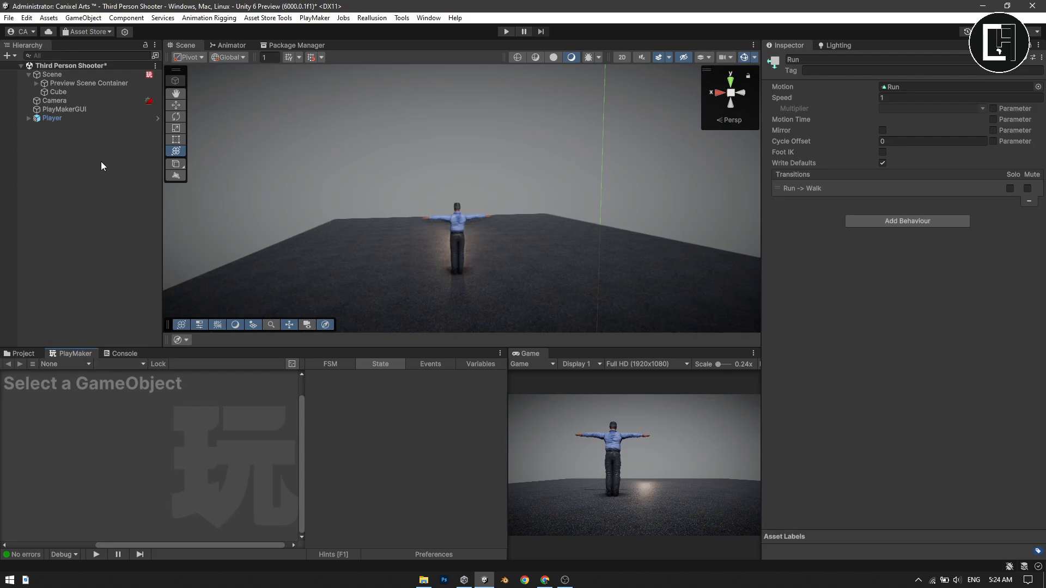
Collapse the Scene object in the hierarchy and completely unpack the Player prefab.
left_click(27, 76)
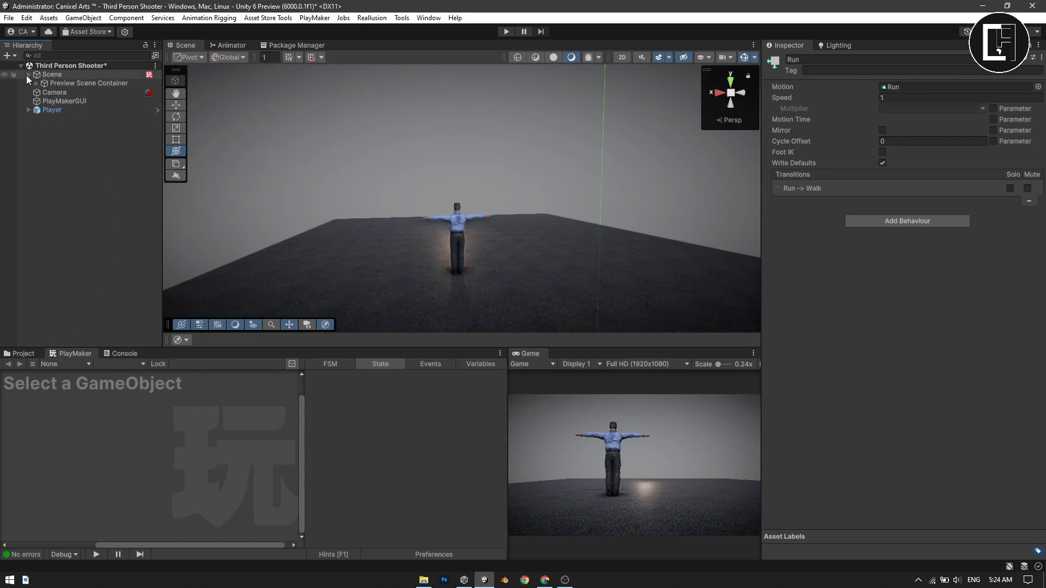
left_click(53, 101)
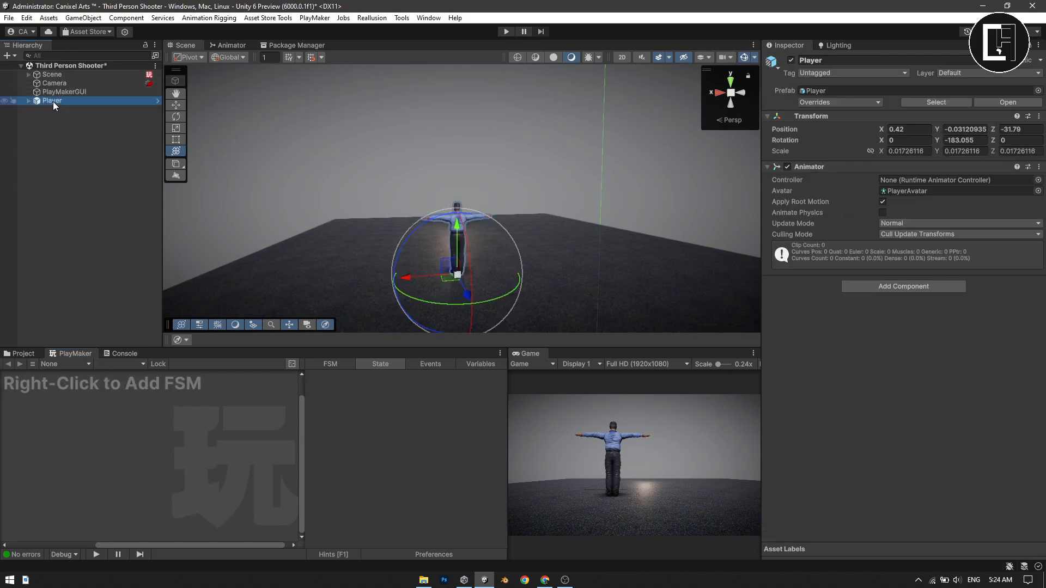
right_click(54, 101)
mouse_move(159, 234)
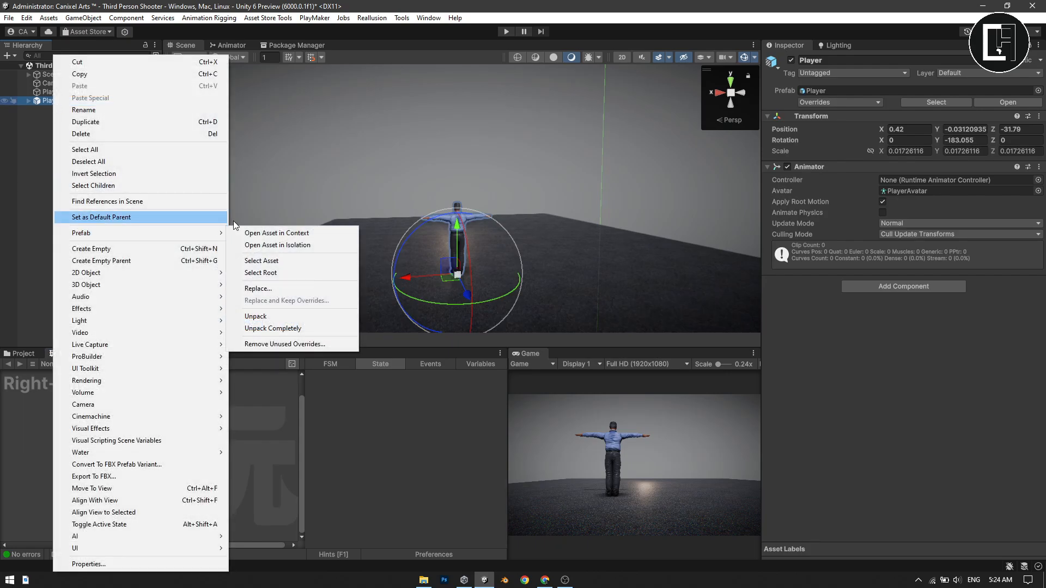
left_click(262, 329)
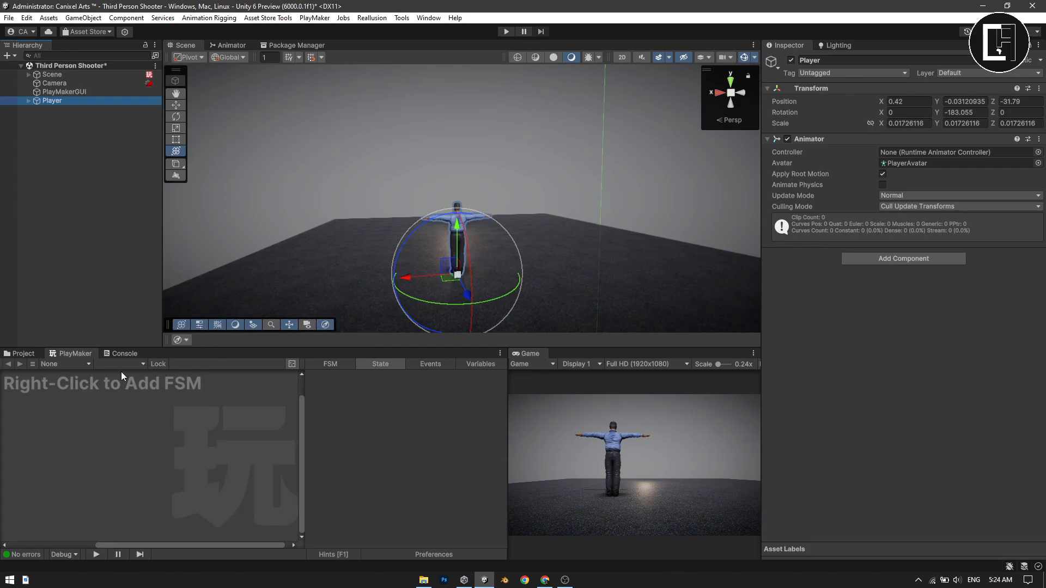
Assign the Player animator controller from the Third Person Shooter folder to the Player object's Animator.
left_click(24, 355)
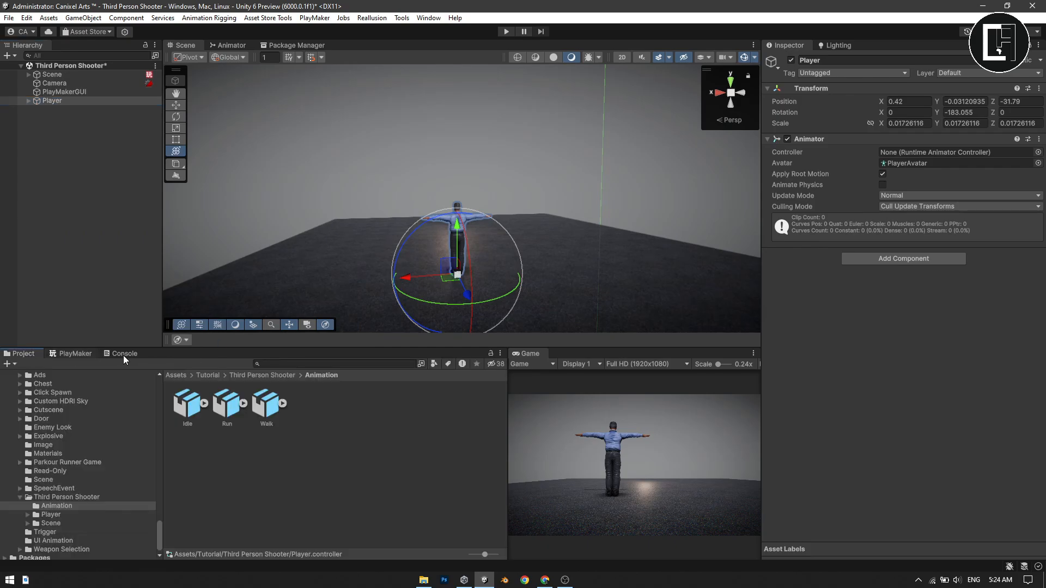
left_click(288, 376)
left_click(313, 413)
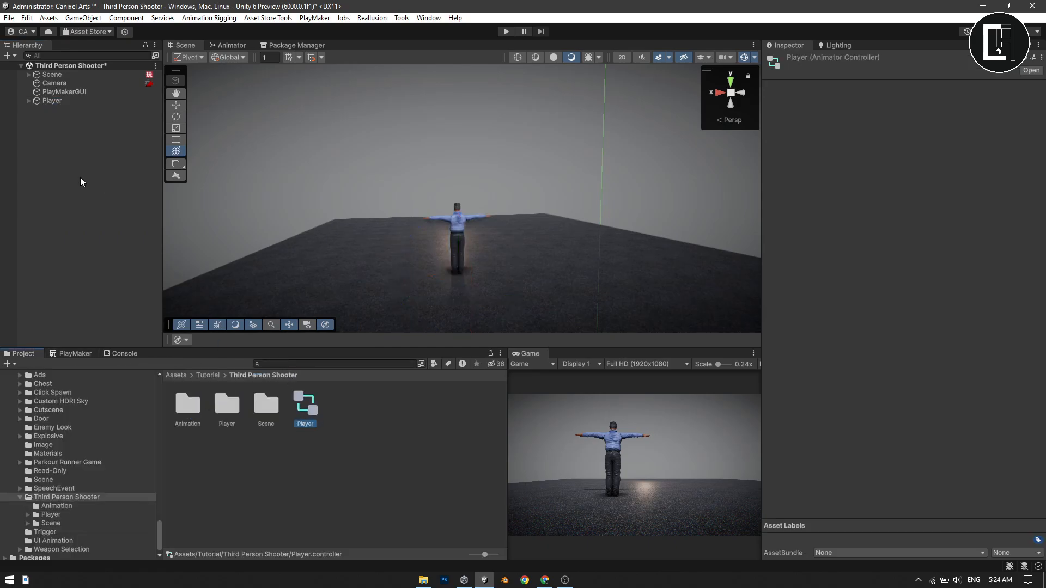
left_click(96, 100)
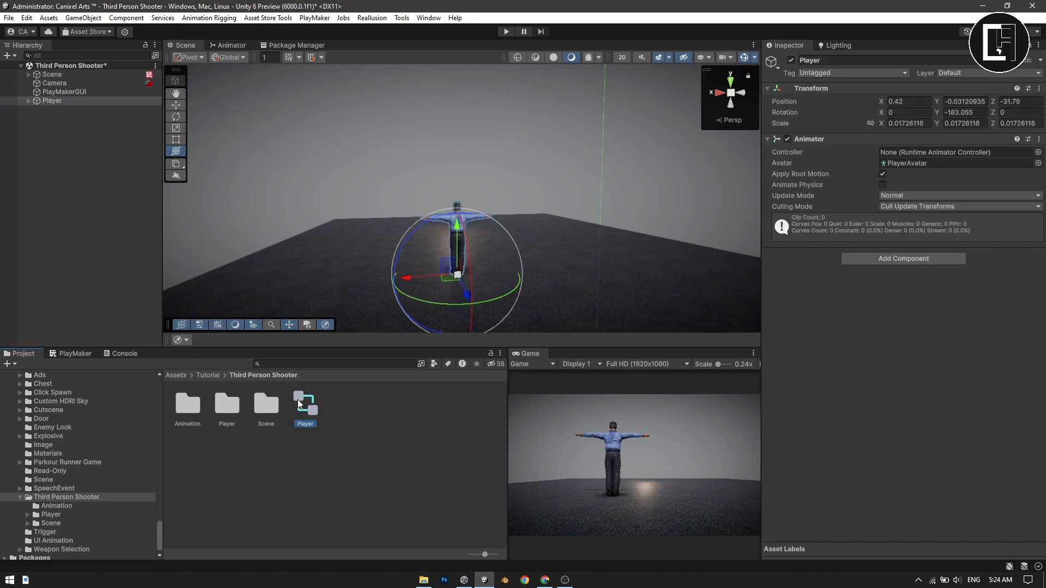
left_click_drag(298, 400, 904, 152)
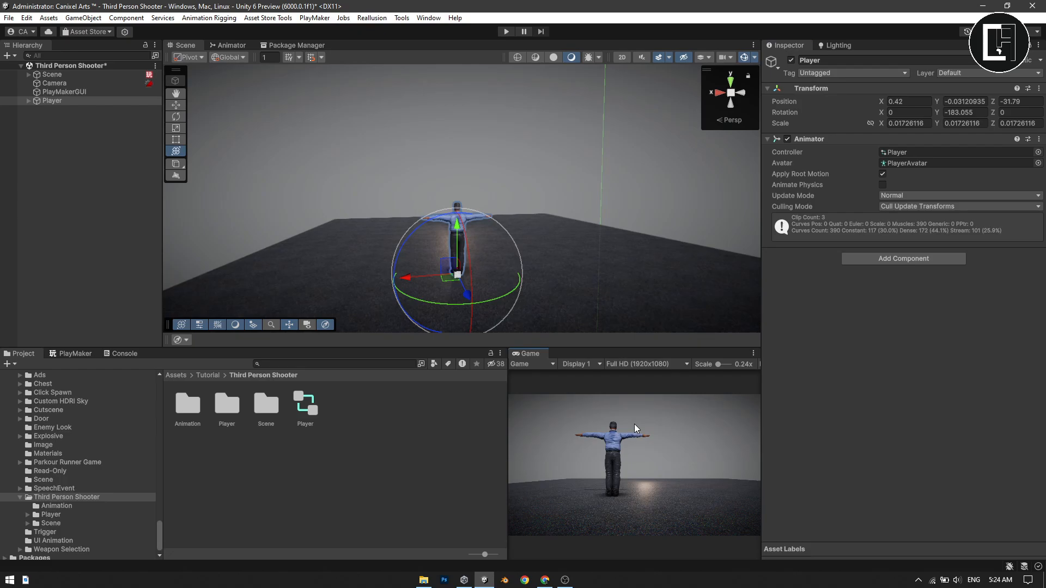
Play the scene in a maximized Game view to check the character's idle animation, and stop it.
key("shift")
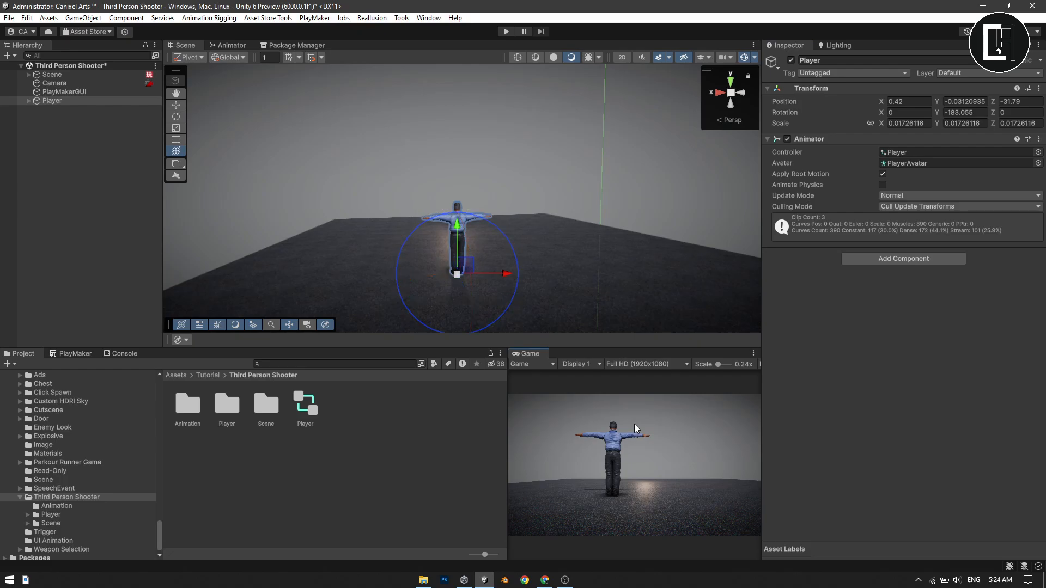
key("shift+space")
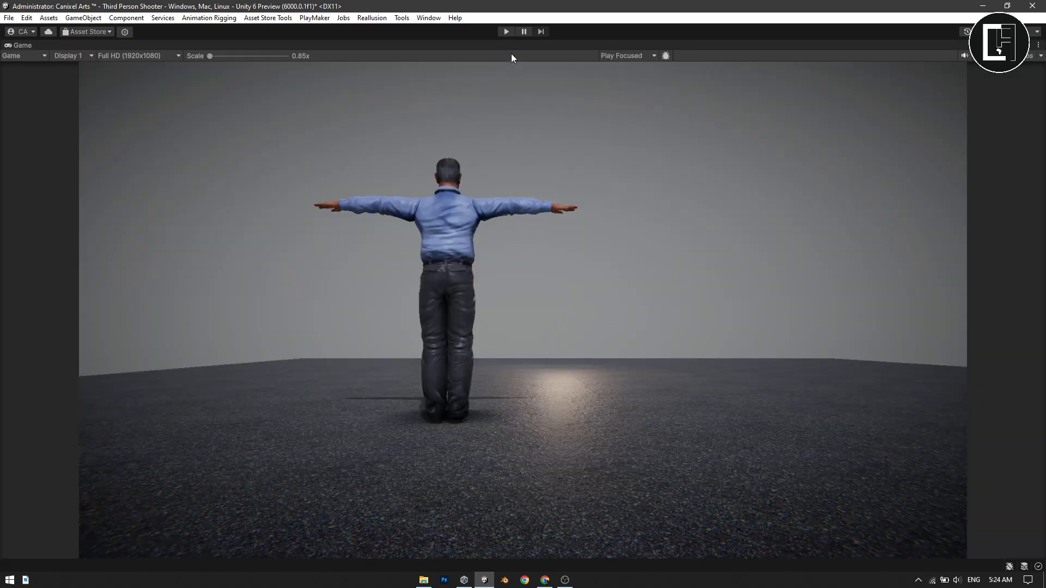
left_click(507, 31)
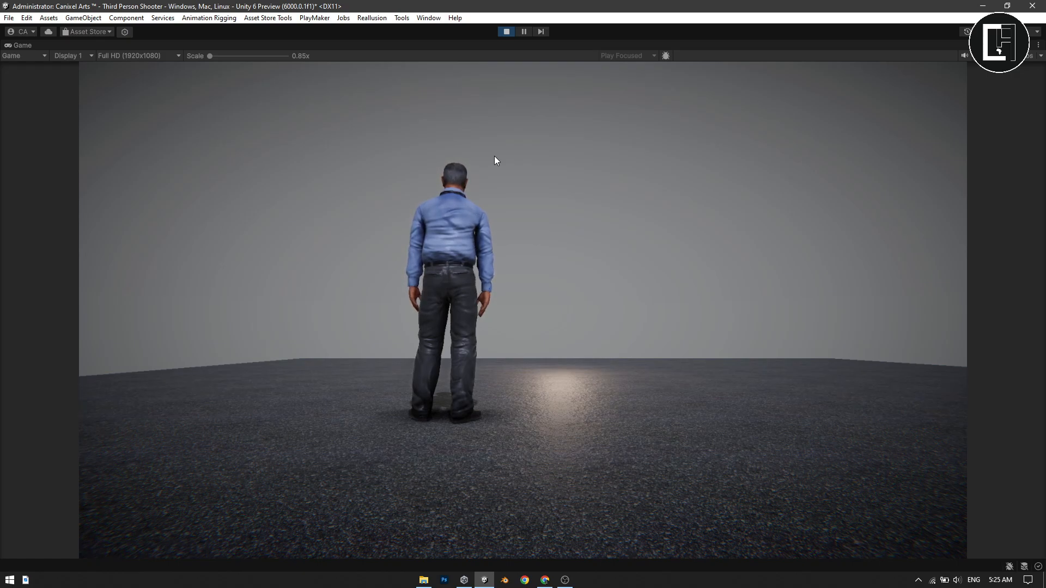
left_click(508, 30)
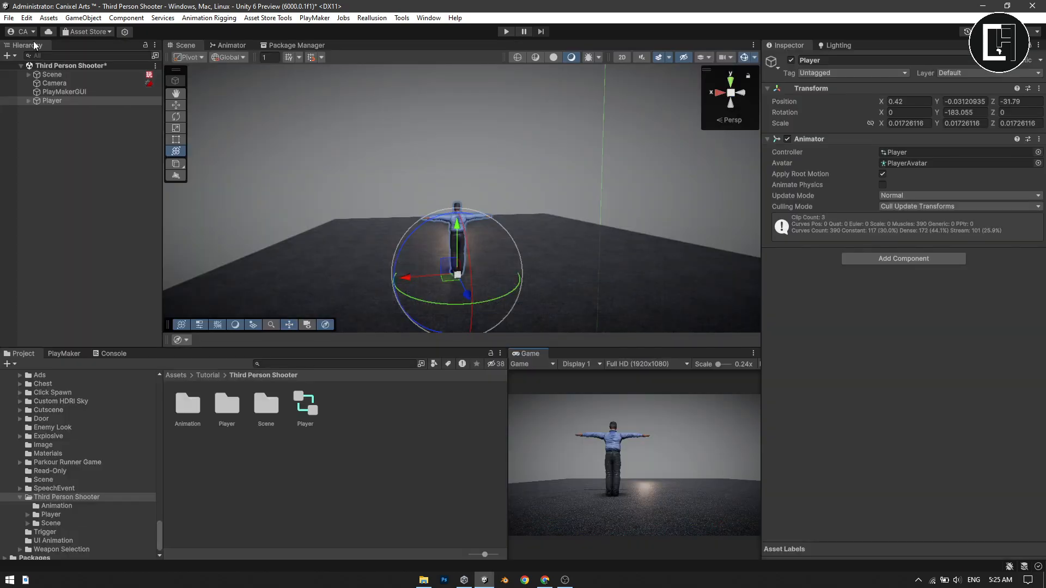
Add a PlayMakerFSM component to the Player object and name the FSM Movement.
left_click(64, 354)
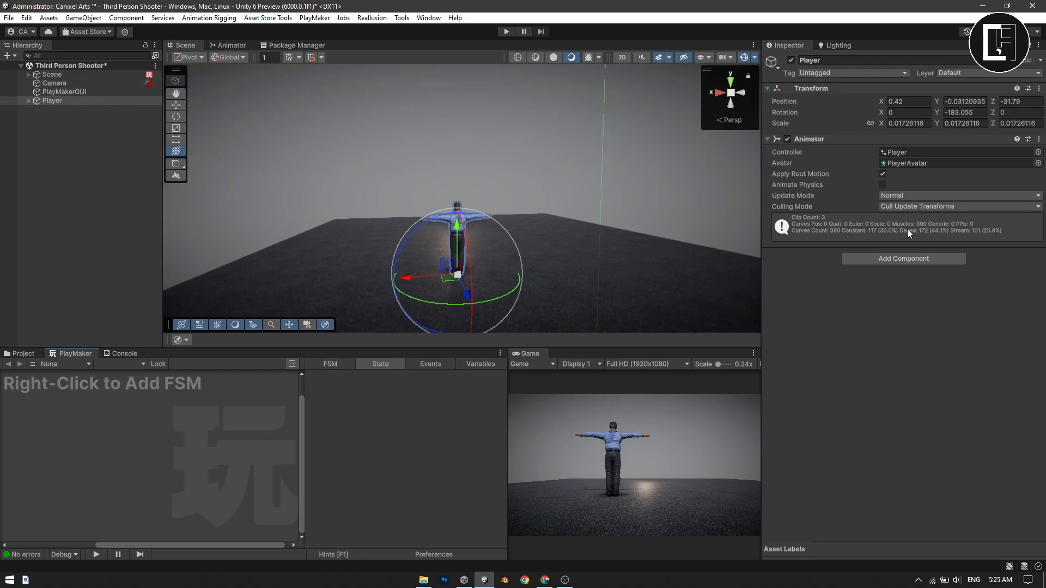
left_click(891, 259)
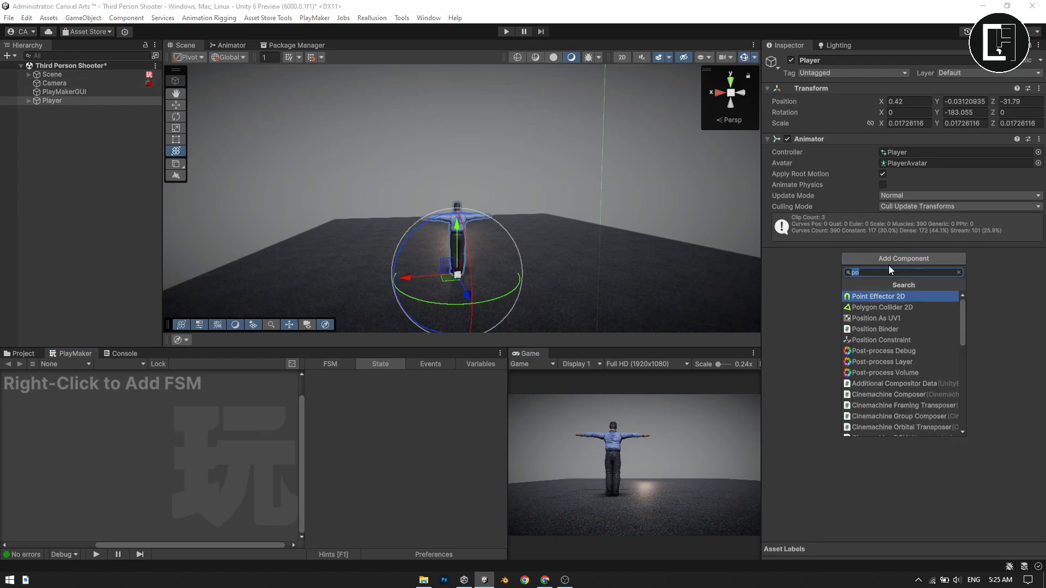
type("fsm")
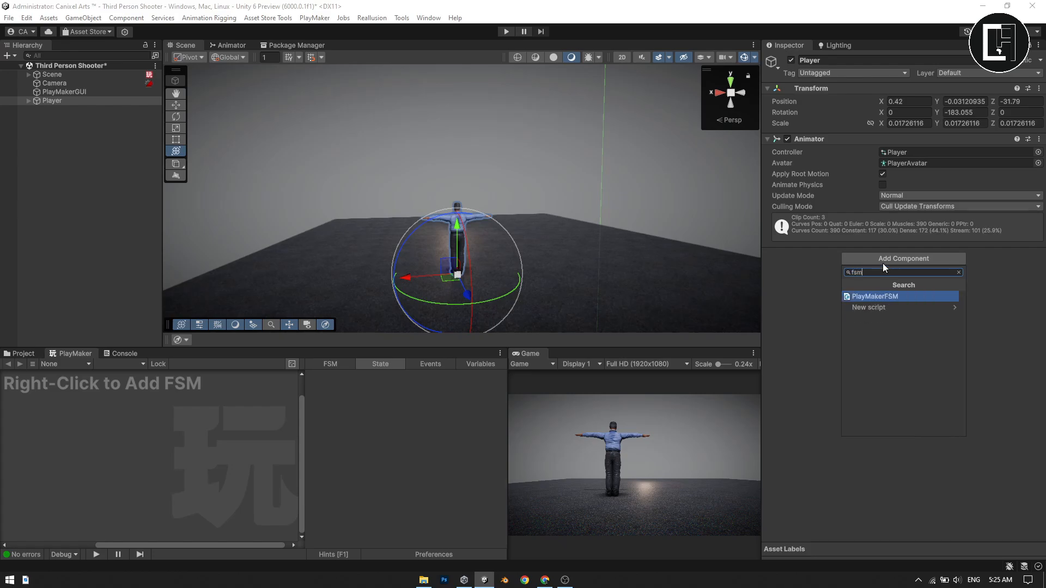
left_click(877, 296)
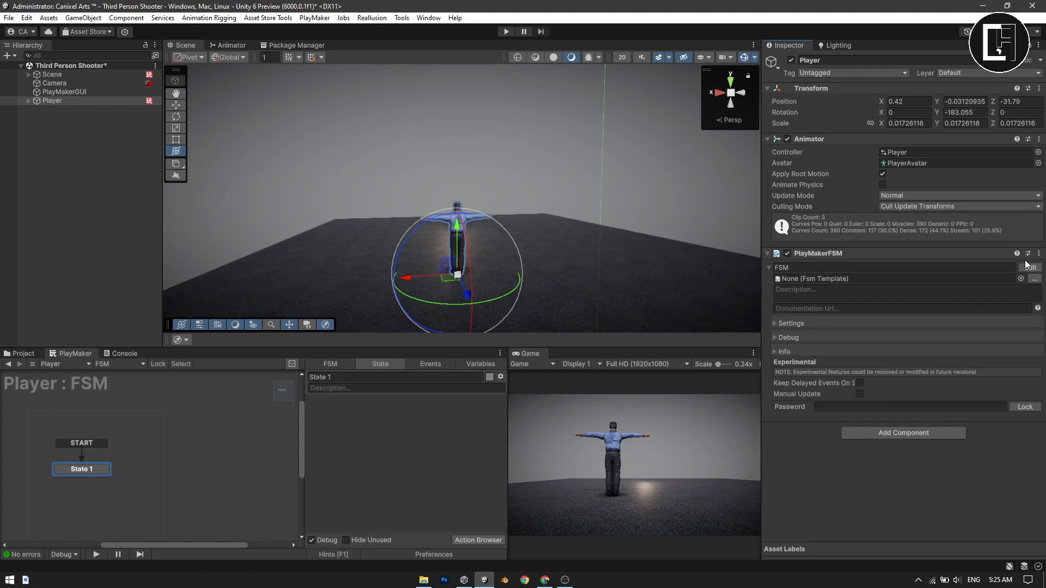
left_click(981, 268)
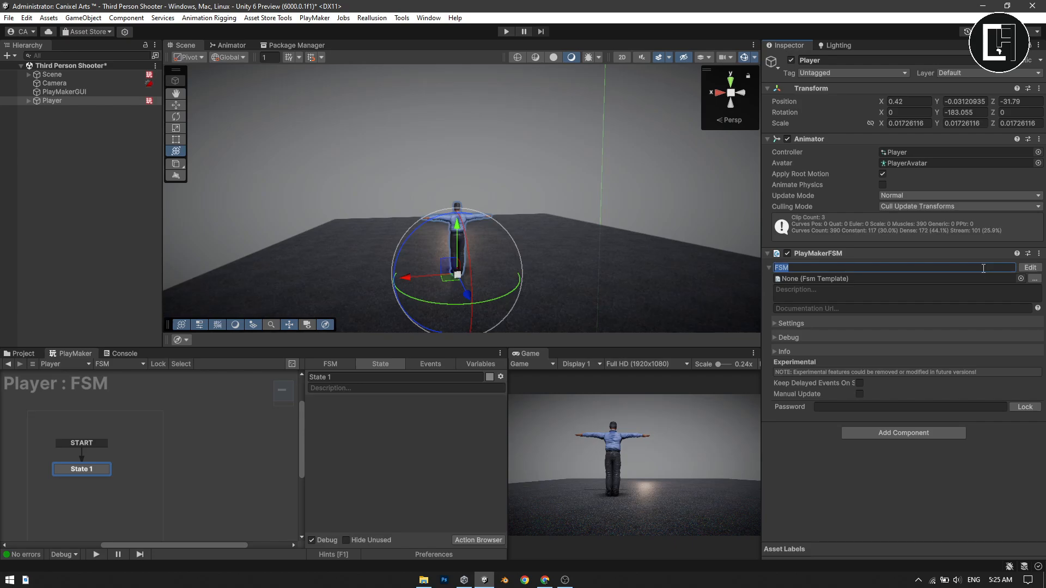
type("Movement")
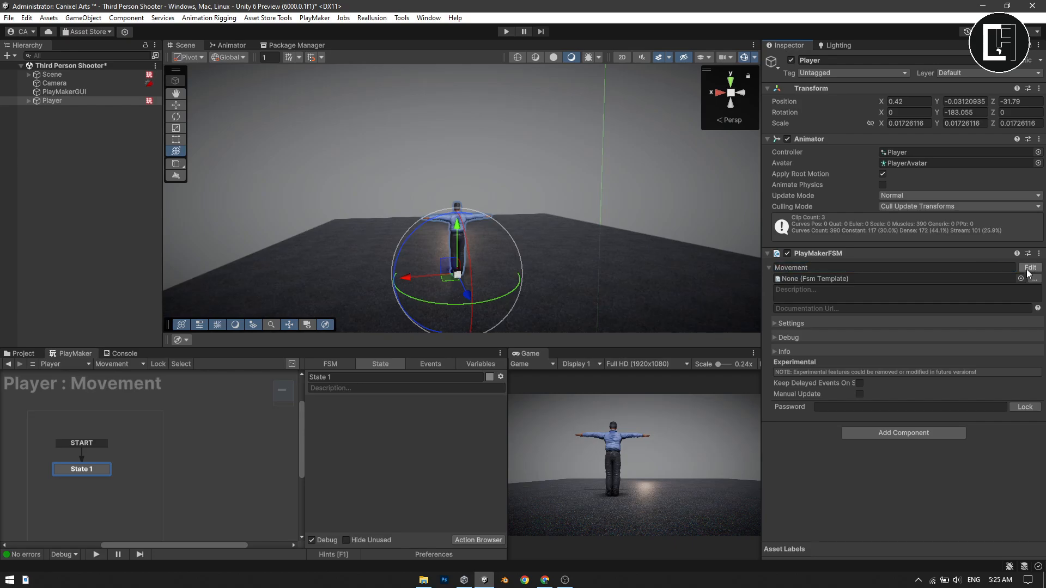
Open the Movement FSM for editing and rename its start state to Idle.
left_click(1027, 269)
left_click(96, 453)
left_click(90, 477)
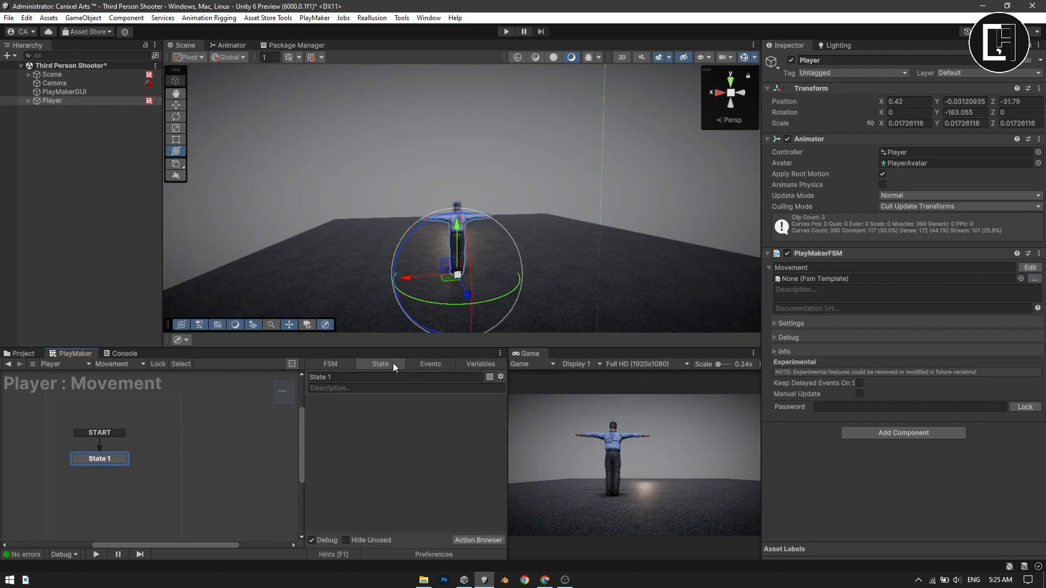
left_click(374, 376)
type("Idle")
key("Return")
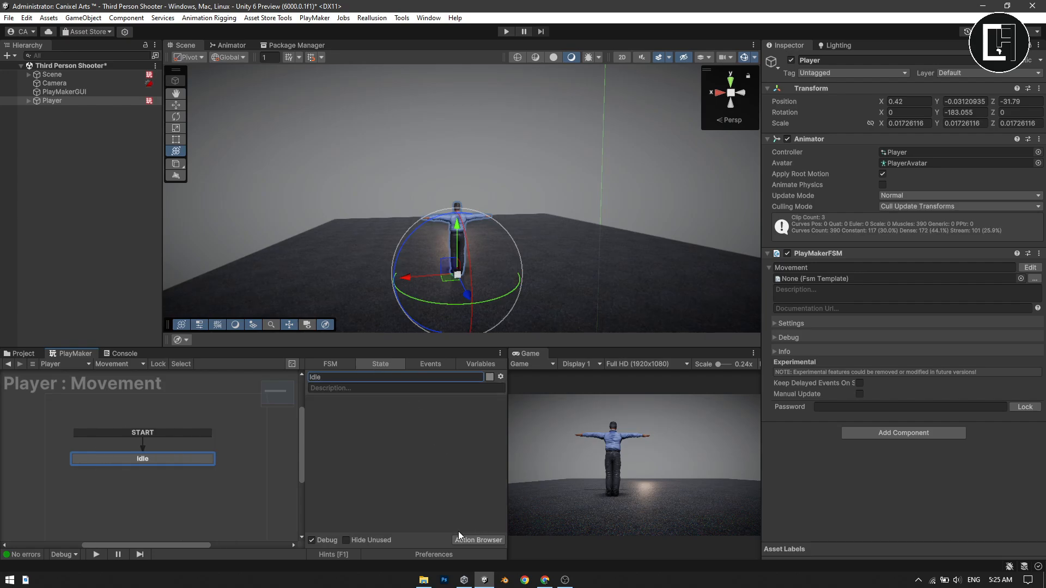
Add a new state named Walk to the Movement FSM and align it below Idle.
left_click(96, 502, "ctrl")
left_click(330, 377)
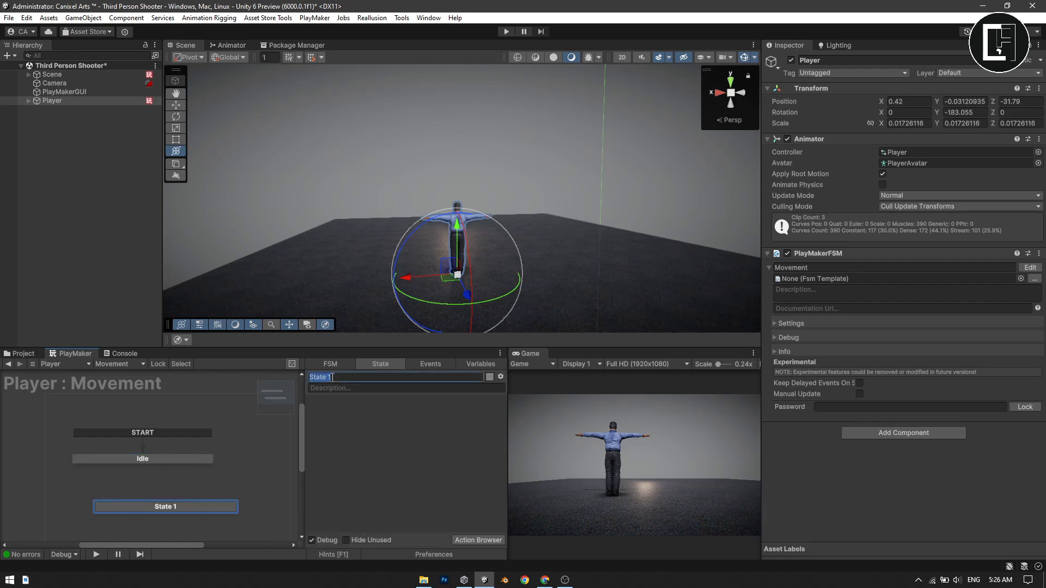
type("Walk")
left_click_drag(179, 501, 159, 496)
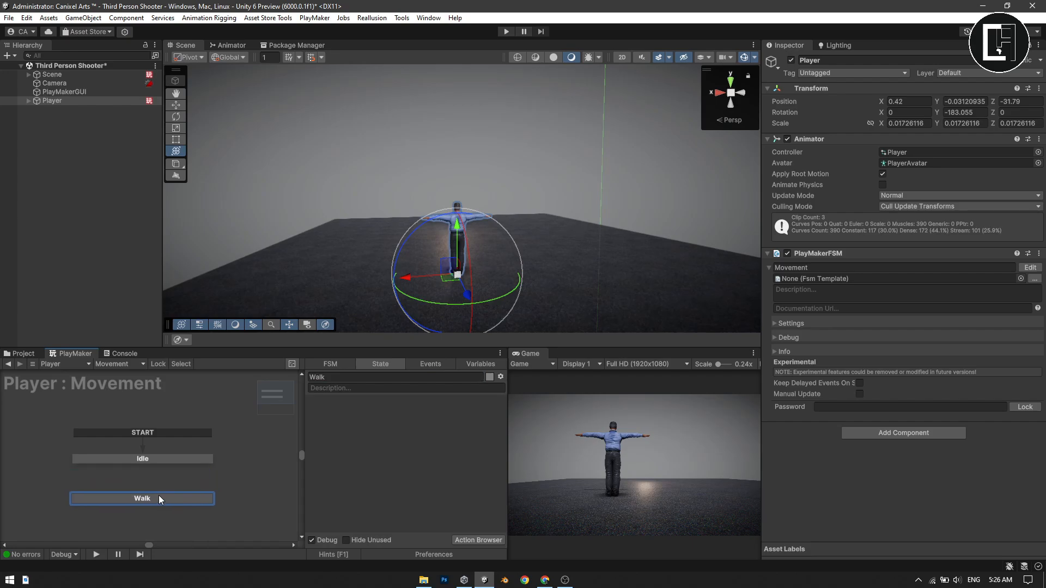
Add a state named Run below Walk and line up the Walk state between Idle and Run.
scroll(127, 498, "down", 3)
left_click(117, 442, "ctrl")
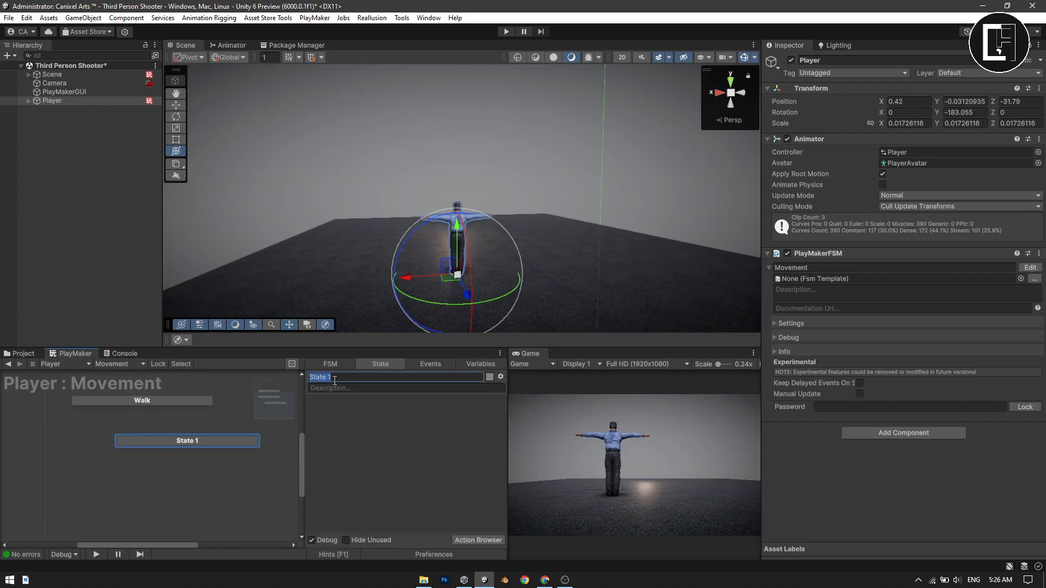
type("Run")
scroll(210, 460, "up", 3)
left_click_drag(192, 504, 148, 456)
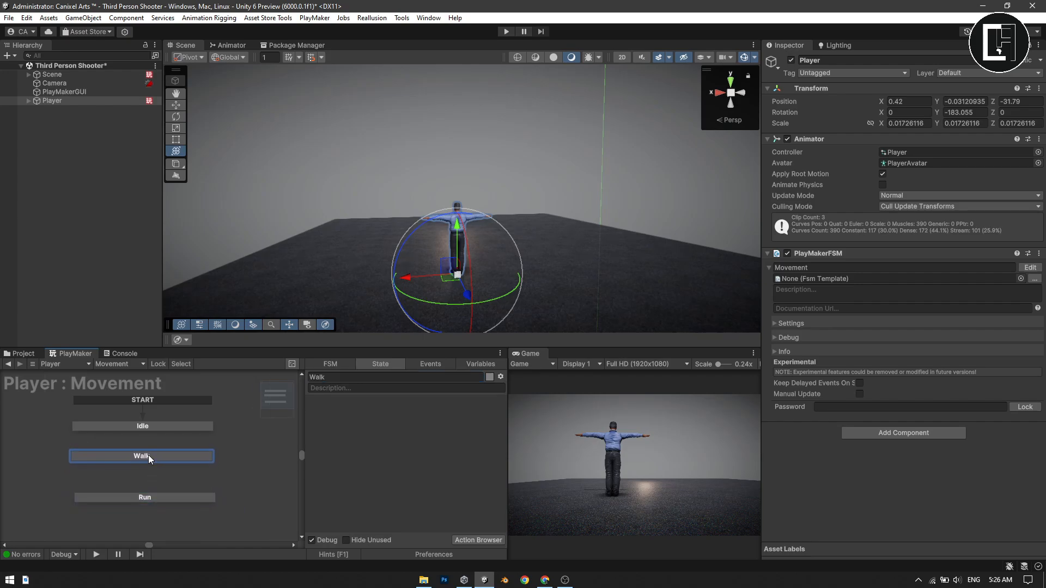
Browse the PlayMaker actions available for the Idle state and examine those in the PlayerInput category.
left_click(154, 427)
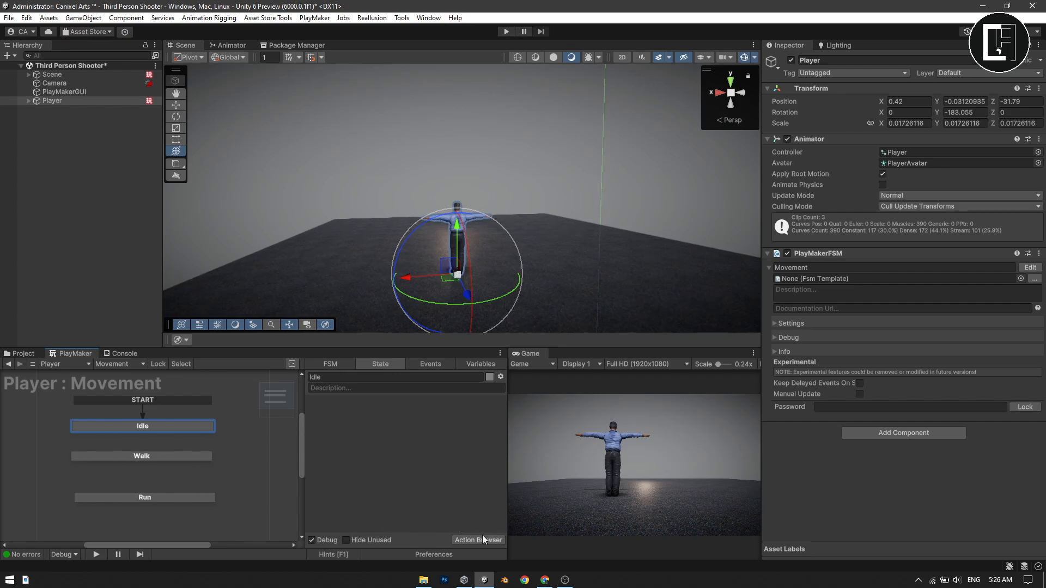
left_click(462, 539)
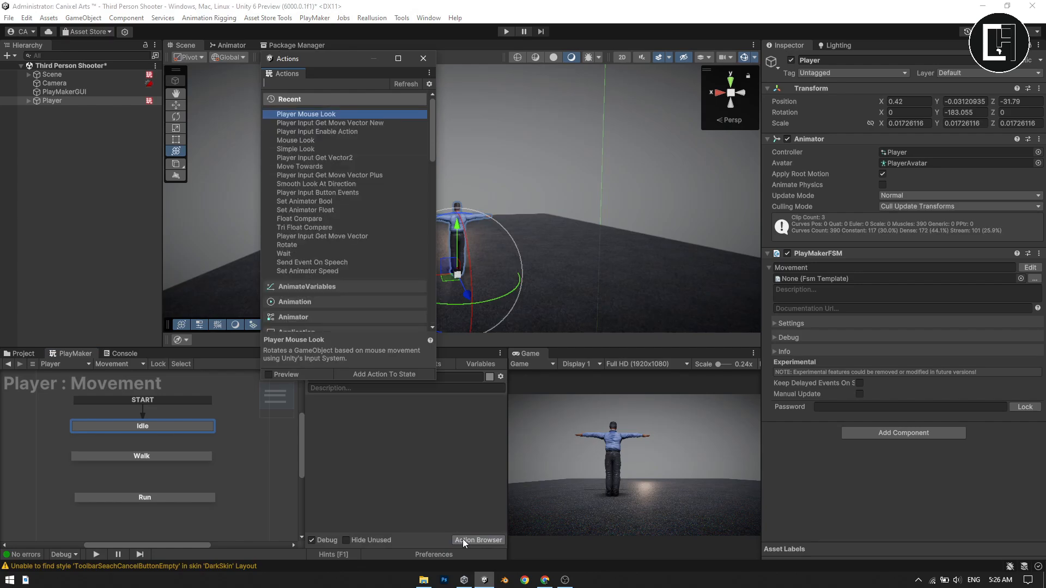
scroll(341, 174, "down", 10)
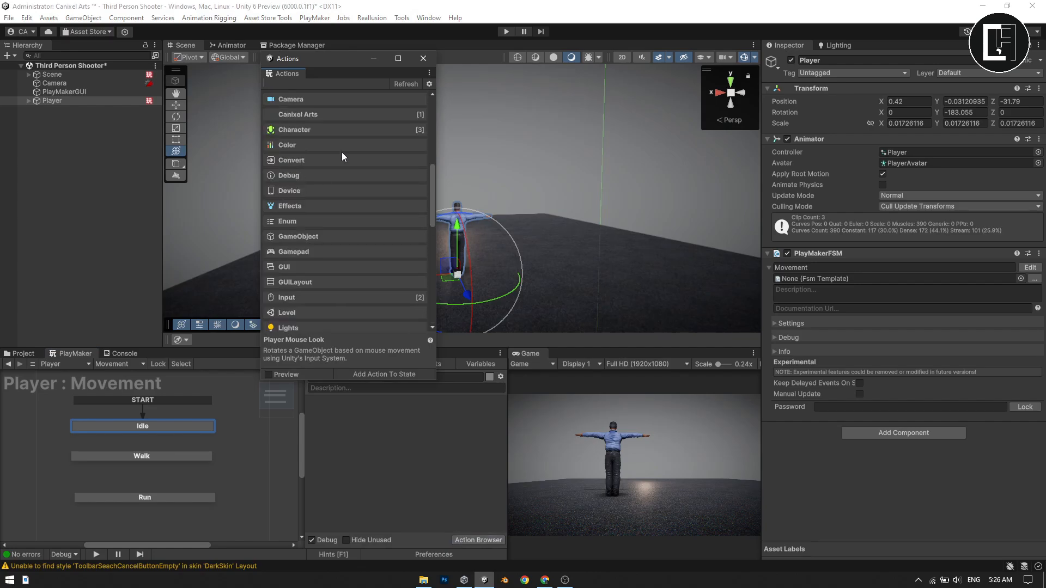
scroll(342, 182, "down", 3)
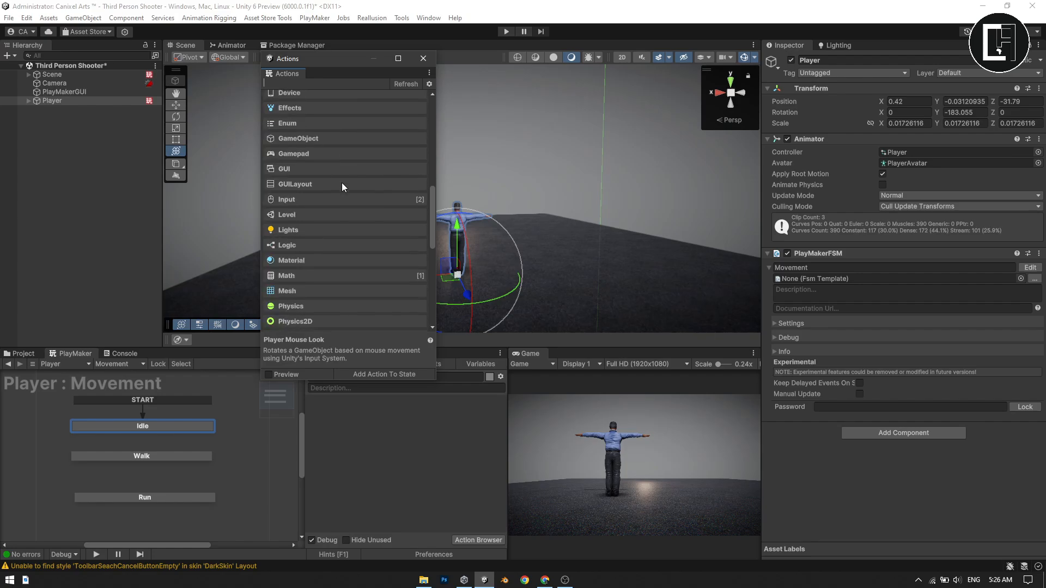
scroll(341, 182, "down", 8)
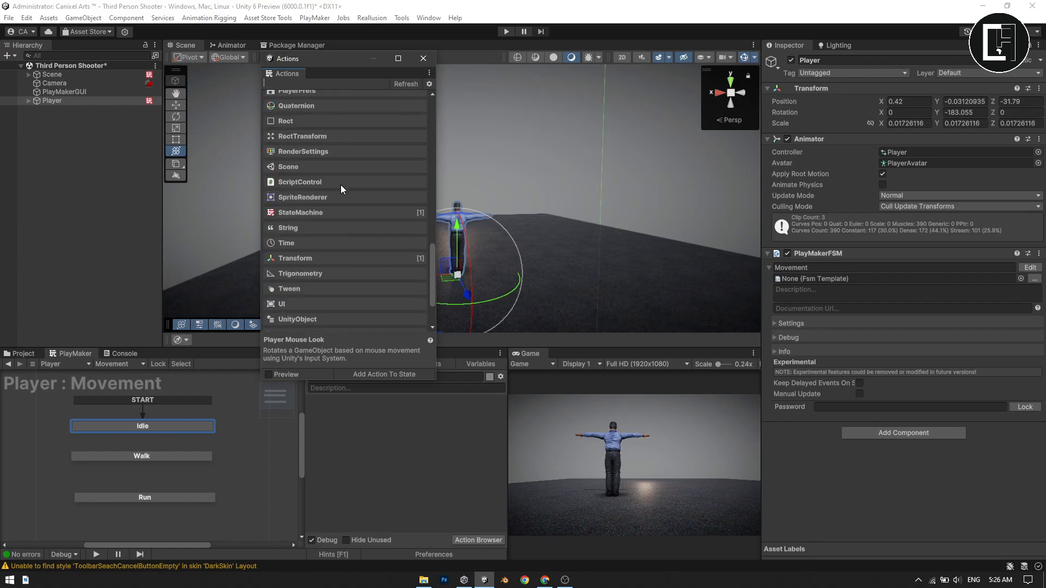
scroll(341, 185, "down", 3)
scroll(341, 185, "up", 4)
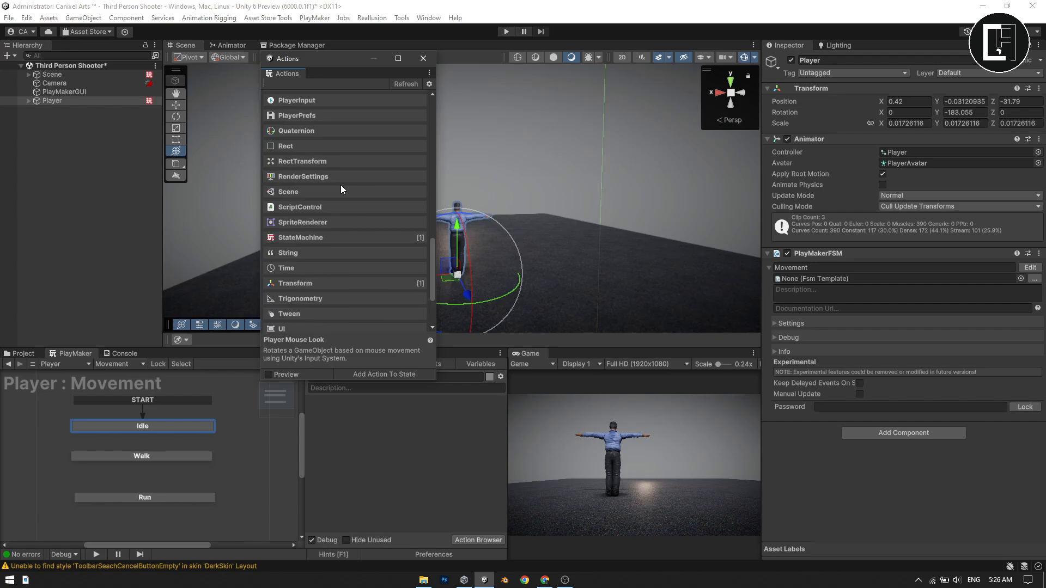
scroll(341, 185, "up", 1)
left_click(318, 136)
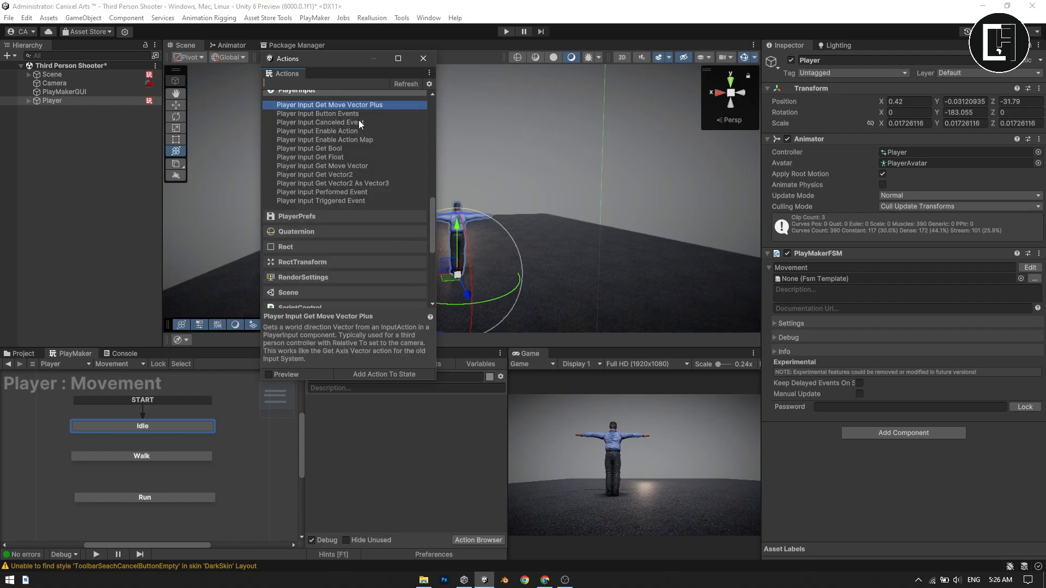
scroll(358, 123, "up", 1)
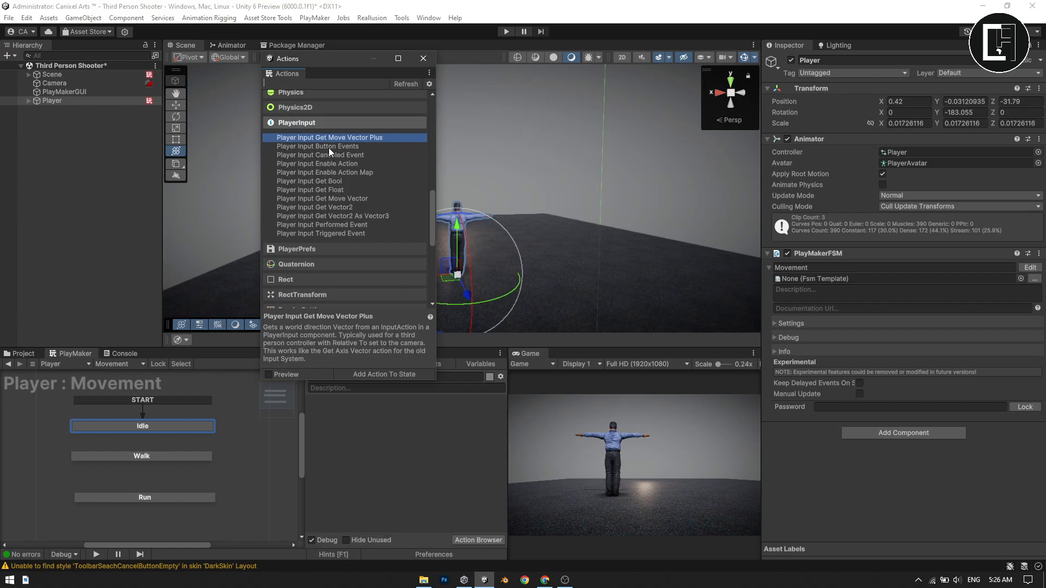
left_click(424, 59)
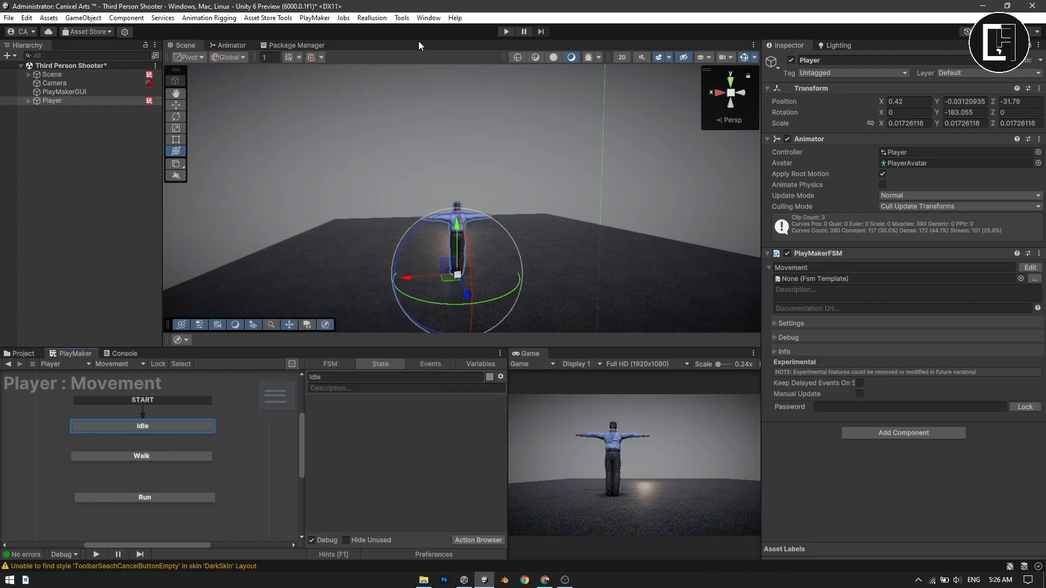
Find the Input System package in the Unity Registry and check its installation details.
left_click(287, 48)
left_click(224, 116)
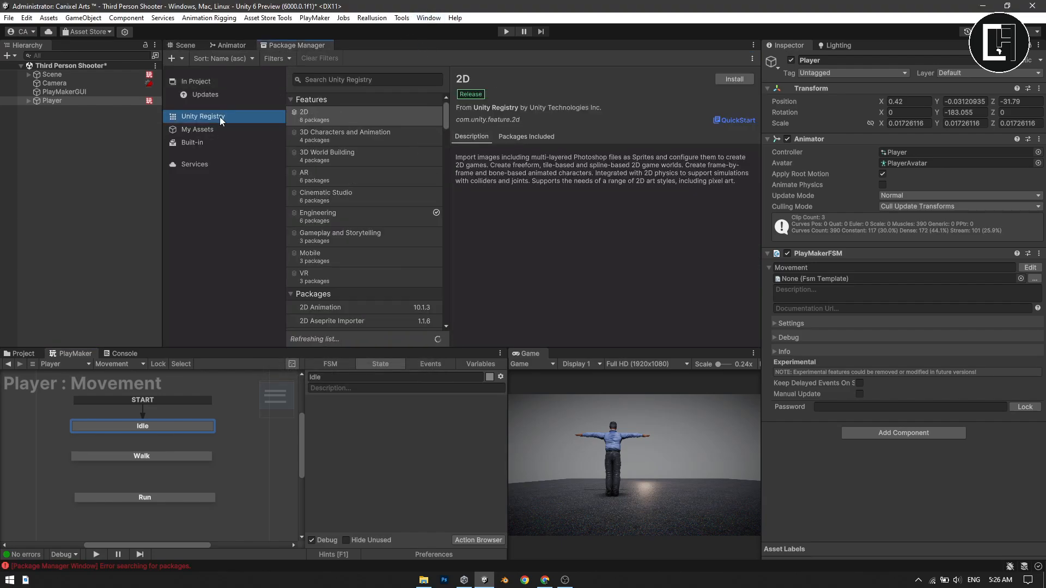
scroll(374, 185, "down", 5)
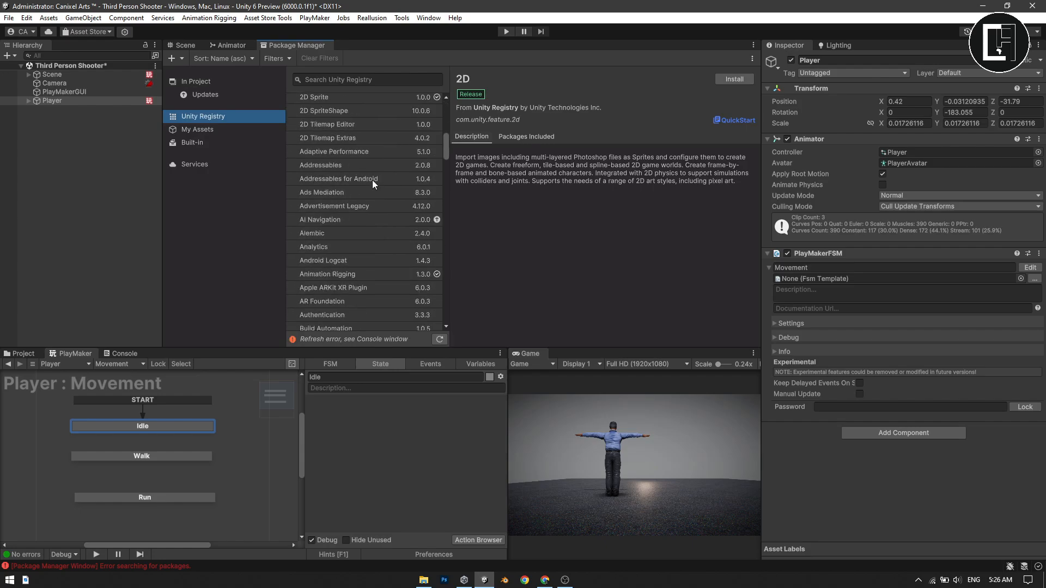
scroll(371, 179, "down", 12)
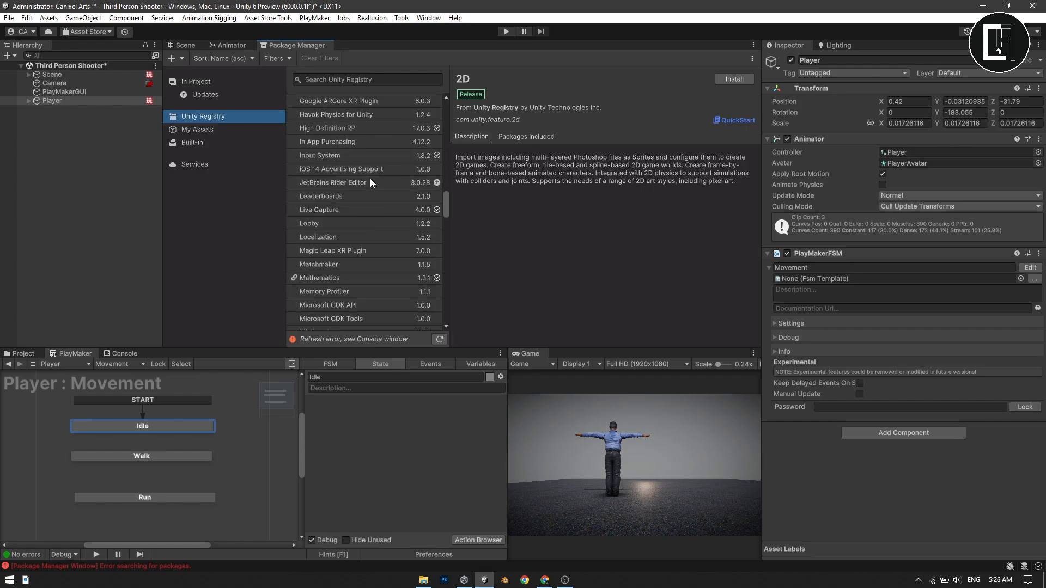
scroll(371, 178, "up", 2)
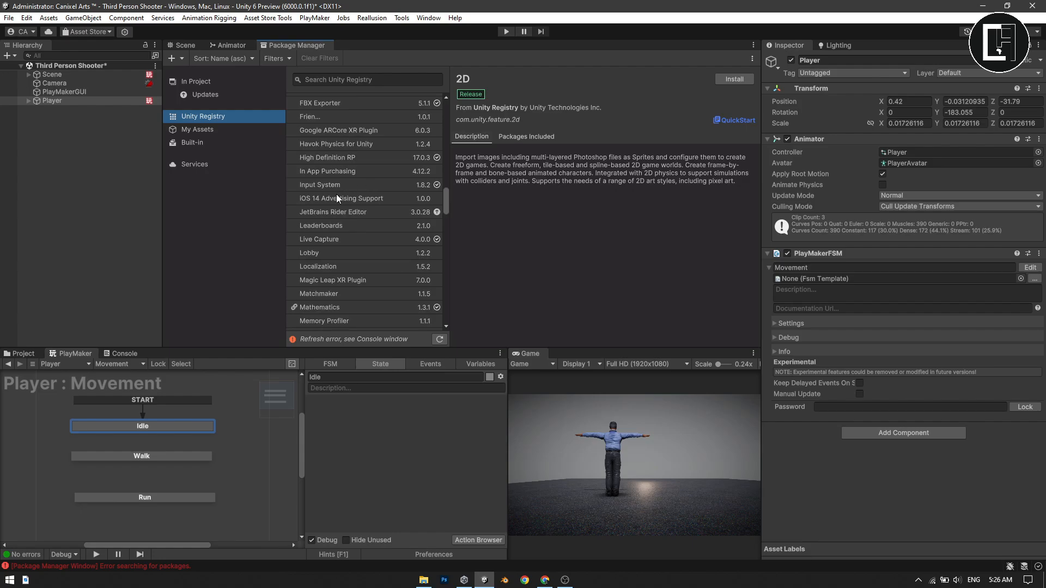
left_click(342, 185)
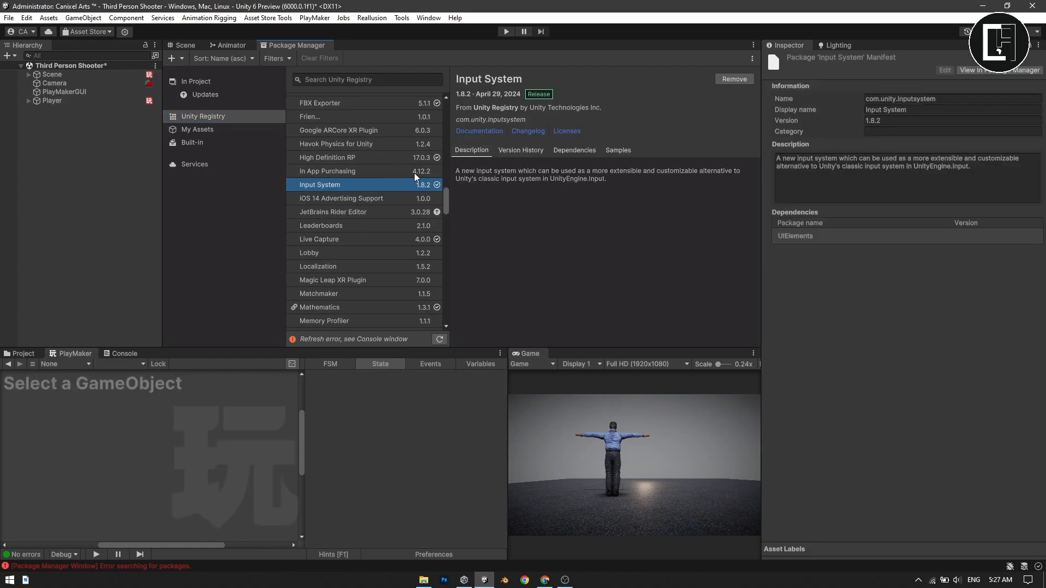
Open the project settings and examine the Input Manager and Input System Package pages.
left_click(26, 18)
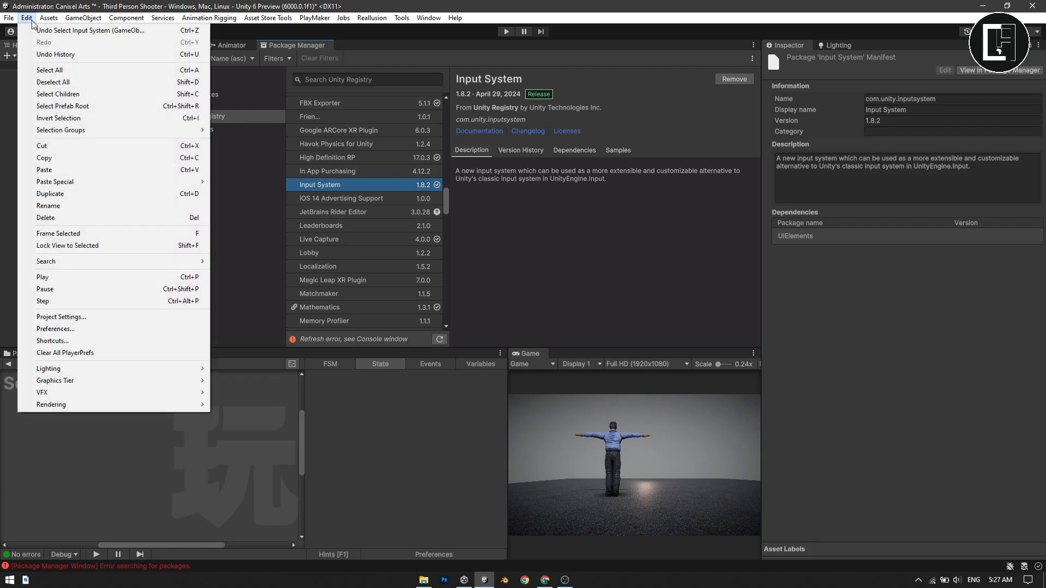
left_click(57, 317)
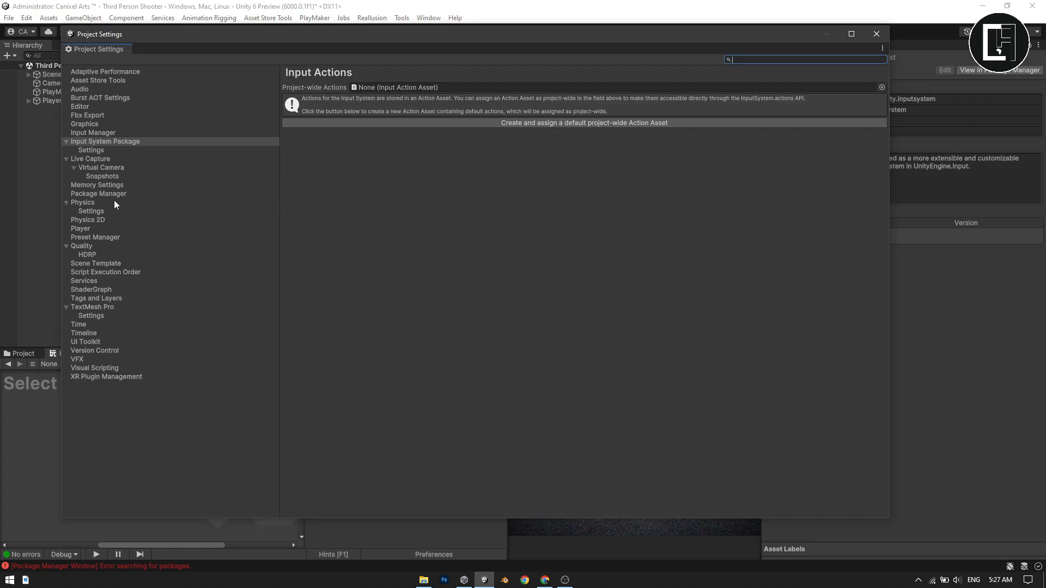
left_click(103, 131)
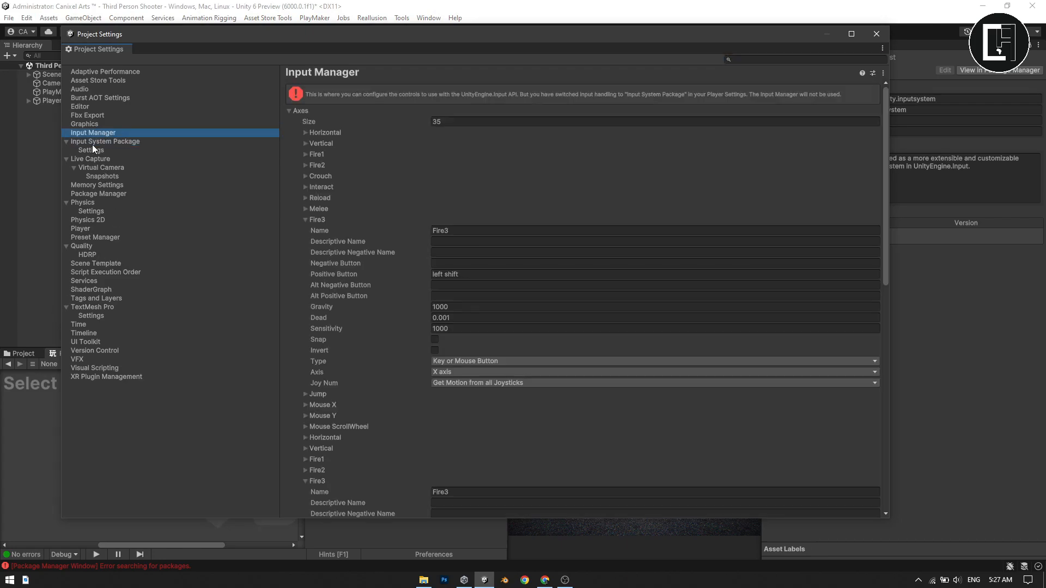
left_click(98, 143)
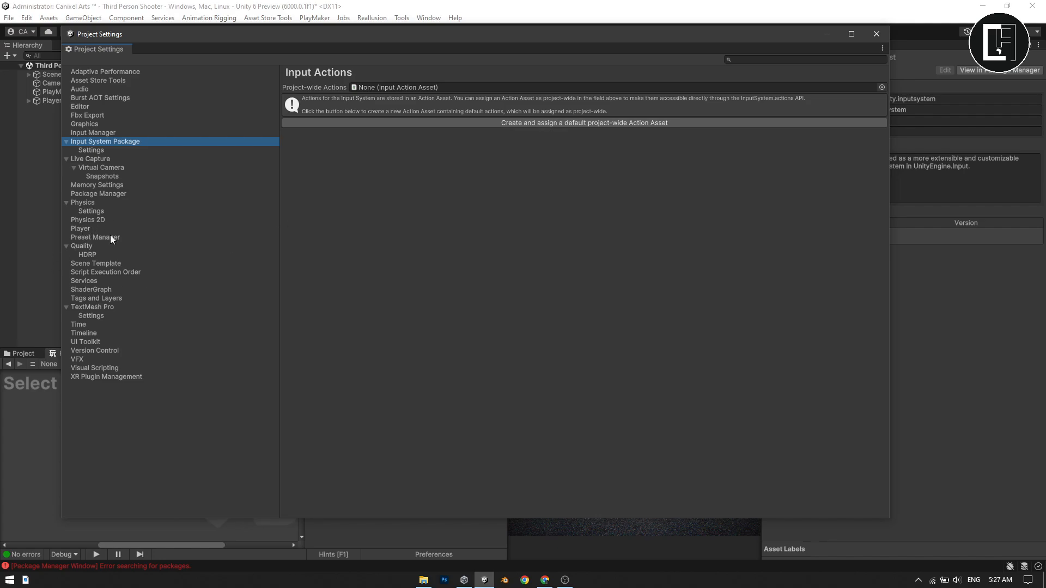
Set Active Input Handling to Input System Package (New) in the project's Player settings and close the settings.
left_click(90, 229)
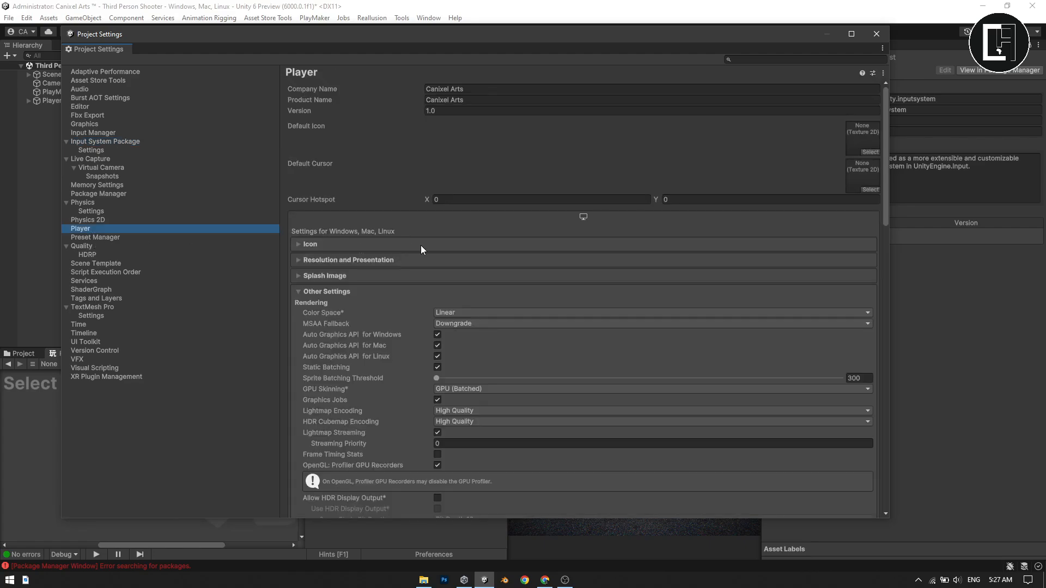
scroll(420, 245, "down", 15)
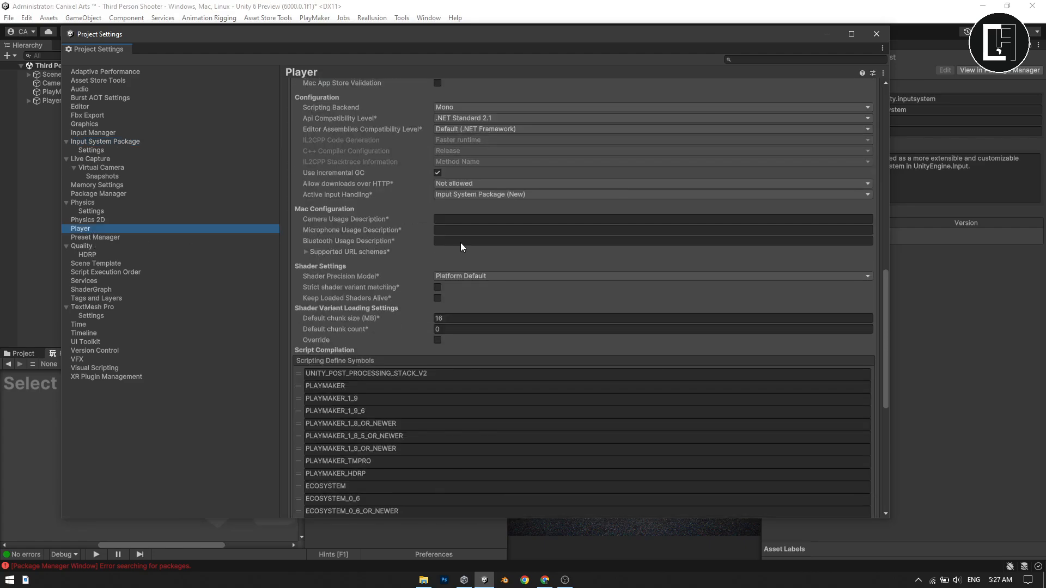
left_click(450, 195)
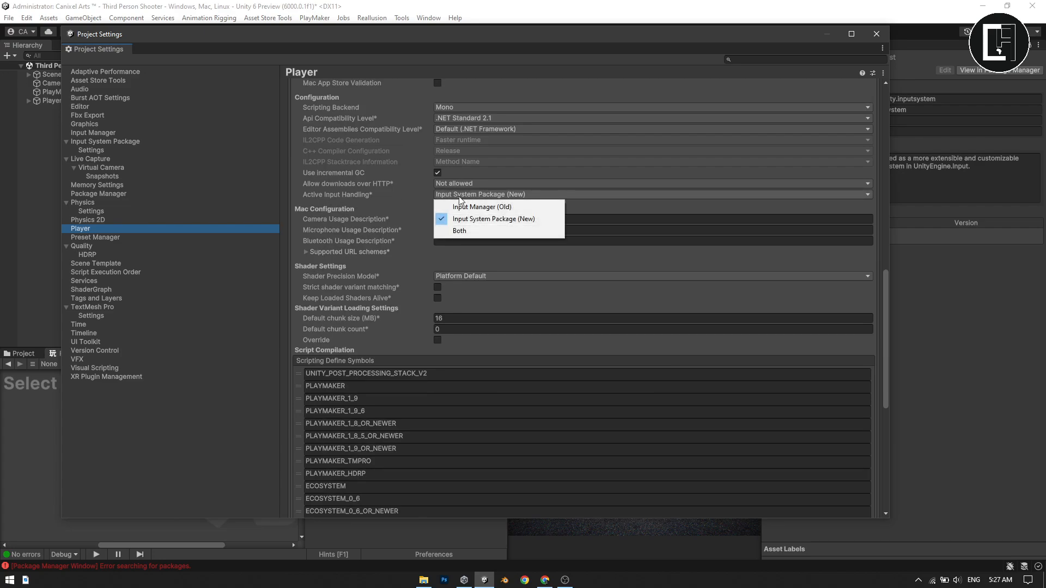
left_click(495, 220)
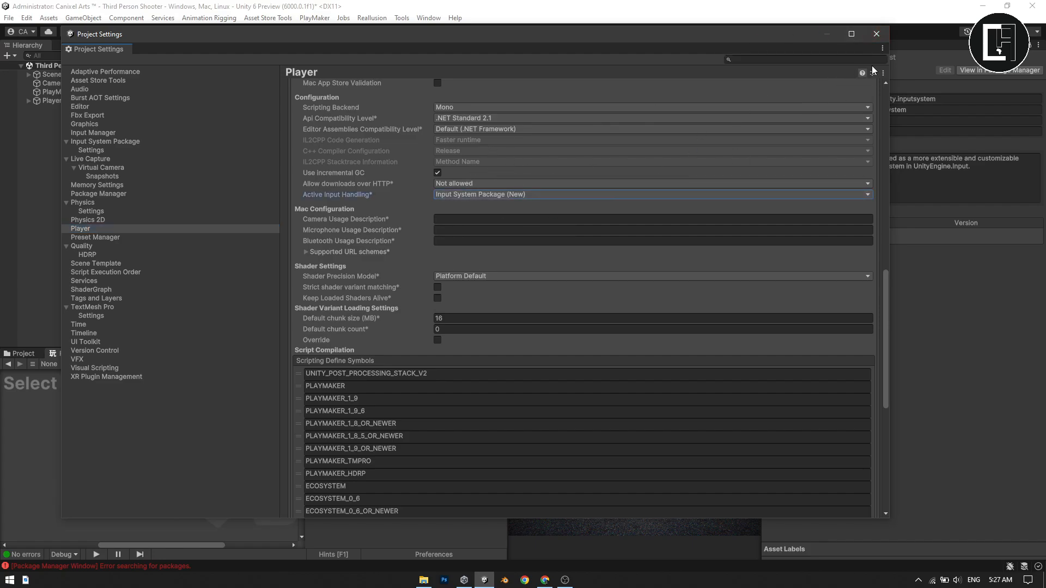
left_click(877, 33)
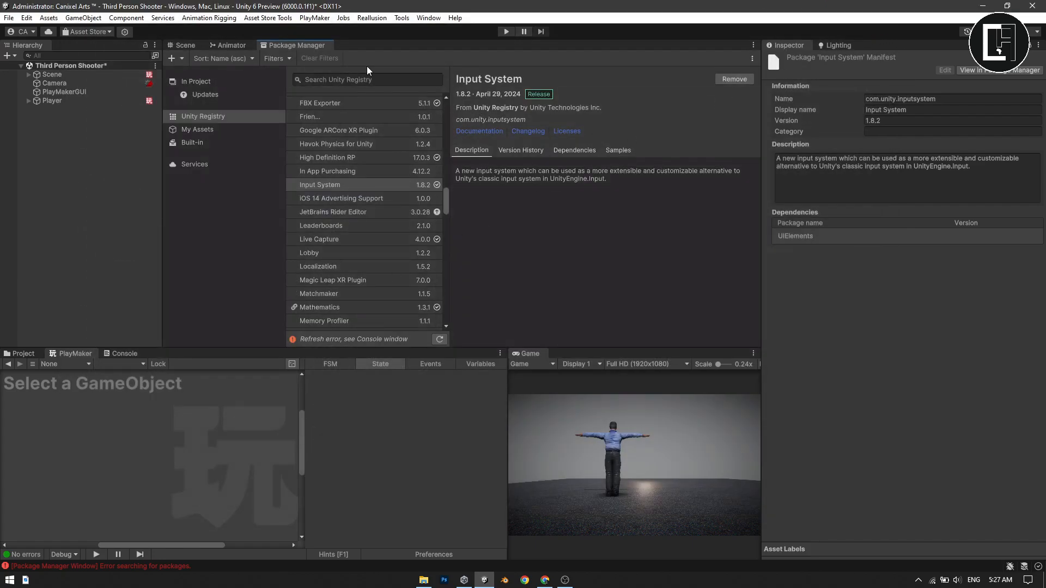
Return to the scene view and select the Player object to bring back its Movement FSM.
left_click(193, 46)
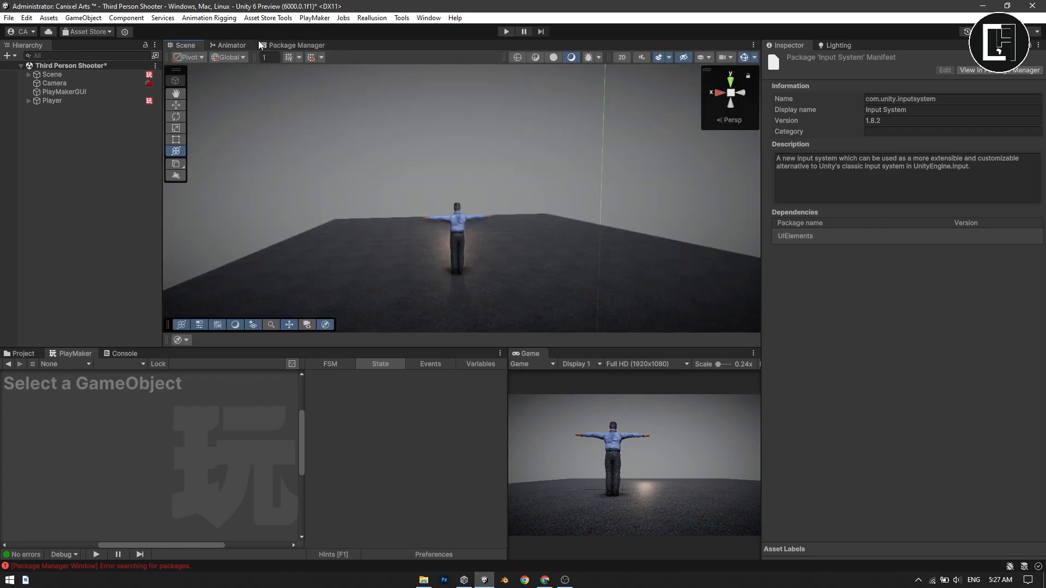
left_click(90, 94)
left_click(53, 106)
left_click(71, 101)
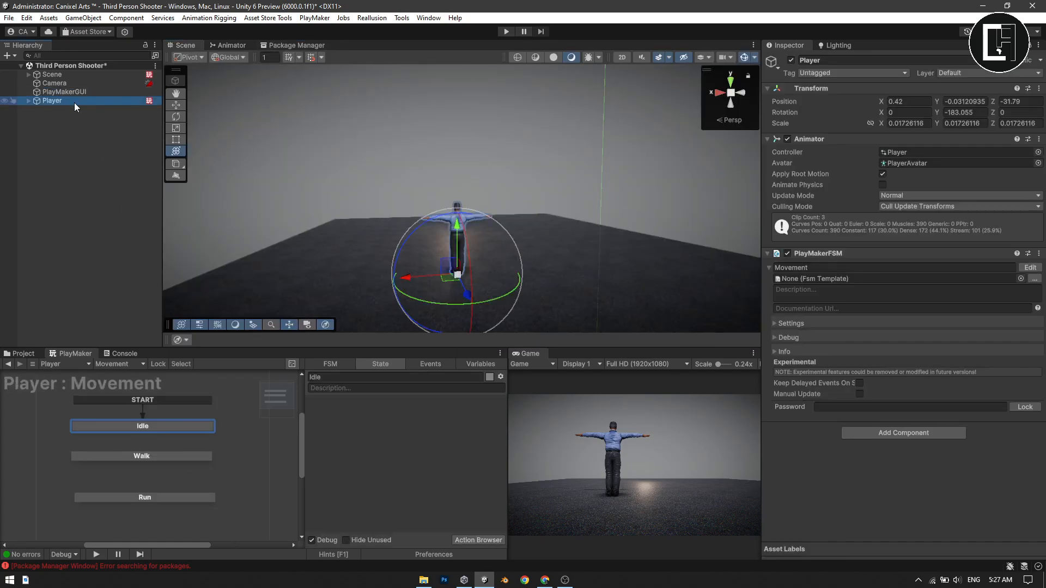
Add the Player Input Get Move Vector New action from the Canixel Arts category to the Idle state.
left_click(475, 538)
scroll(339, 260, "down", 3)
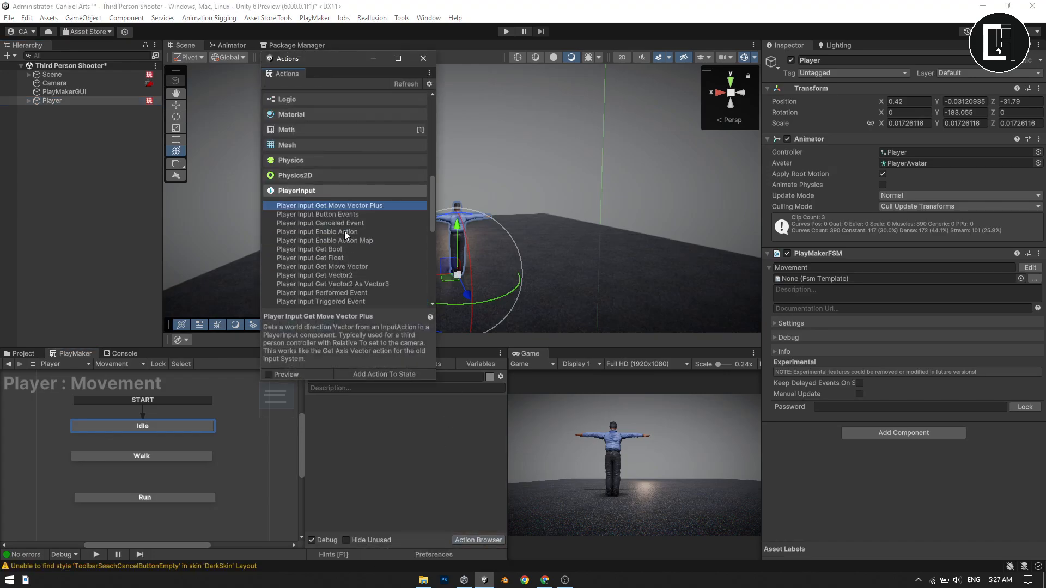
scroll(345, 230, "down", 2)
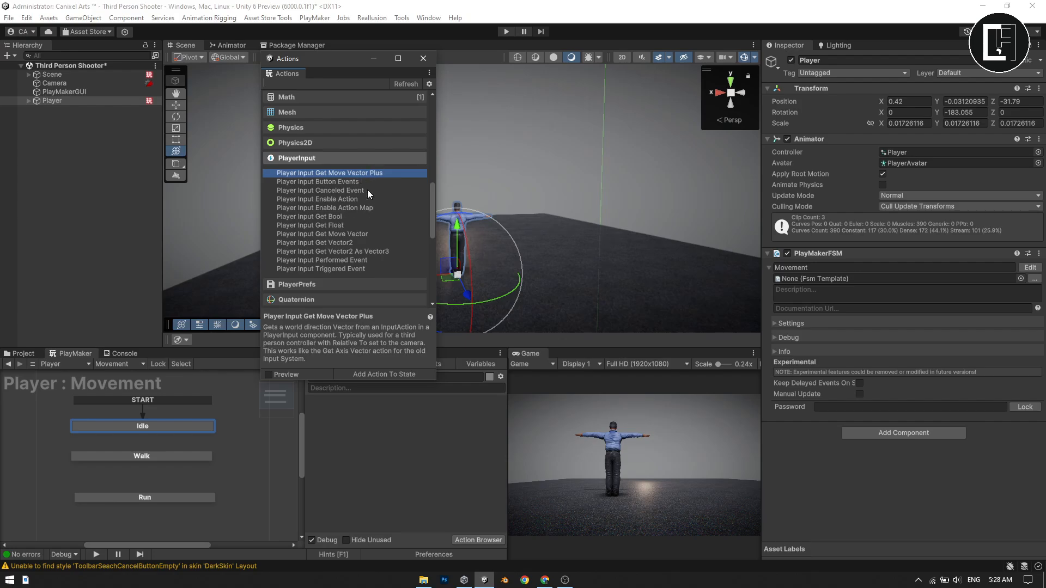
scroll(367, 194, "down", 1)
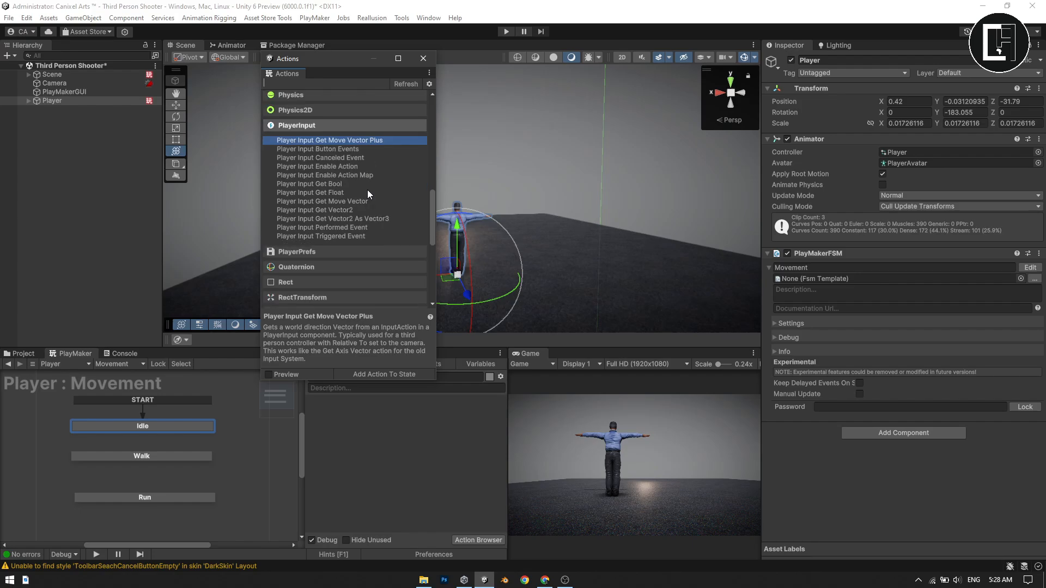
scroll(364, 187, "up", 9)
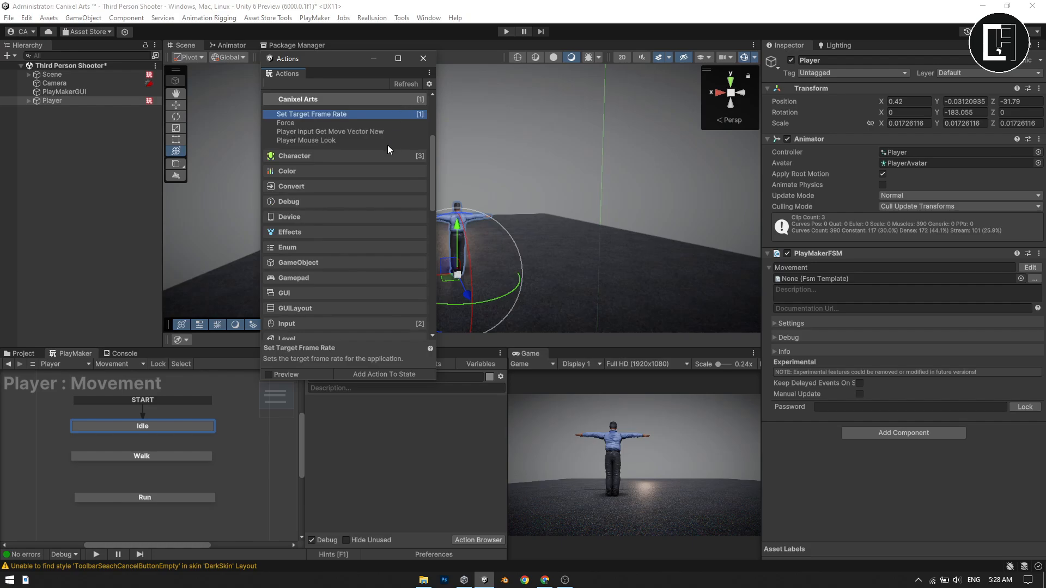
scroll(354, 123, "down", 3)
scroll(341, 108, "up", 3)
double_click(335, 132)
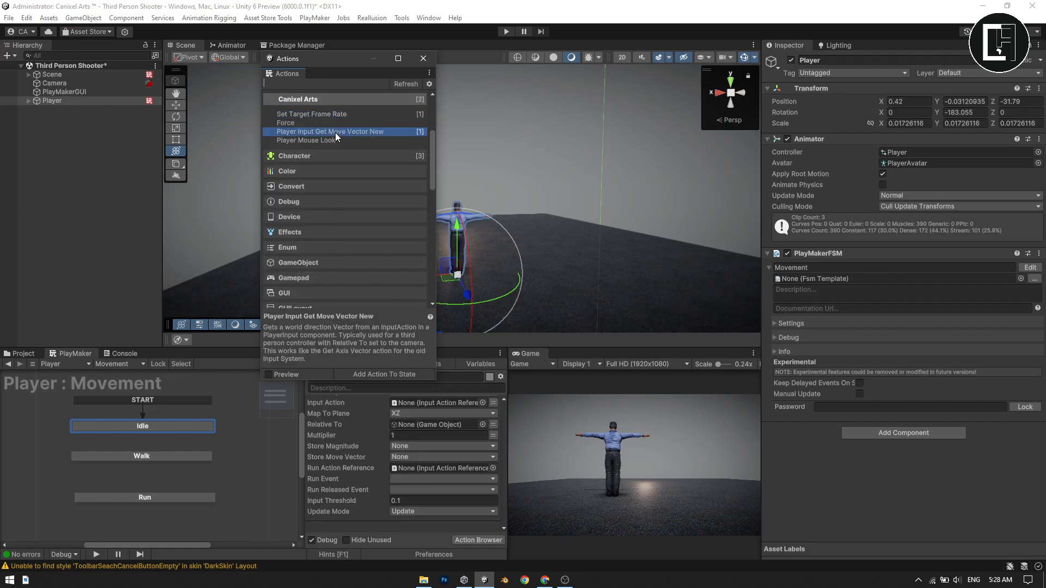
left_click(424, 58)
scroll(358, 482, "up", 2)
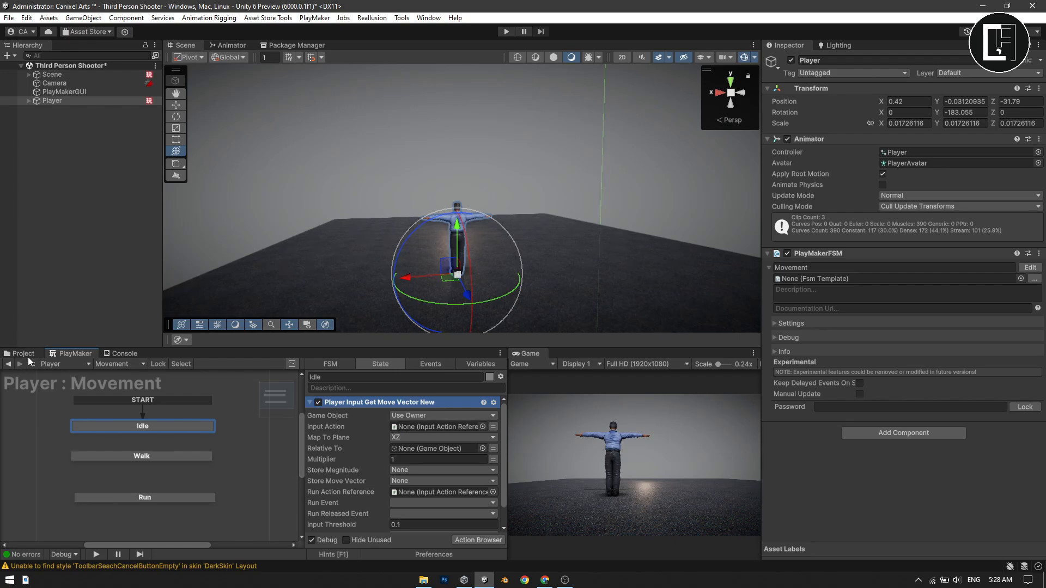
Check which input action references are available for the move vector action's Input Action setting.
scroll(336, 449, "down", 1)
scroll(337, 447, "up", 1)
left_click(482, 427)
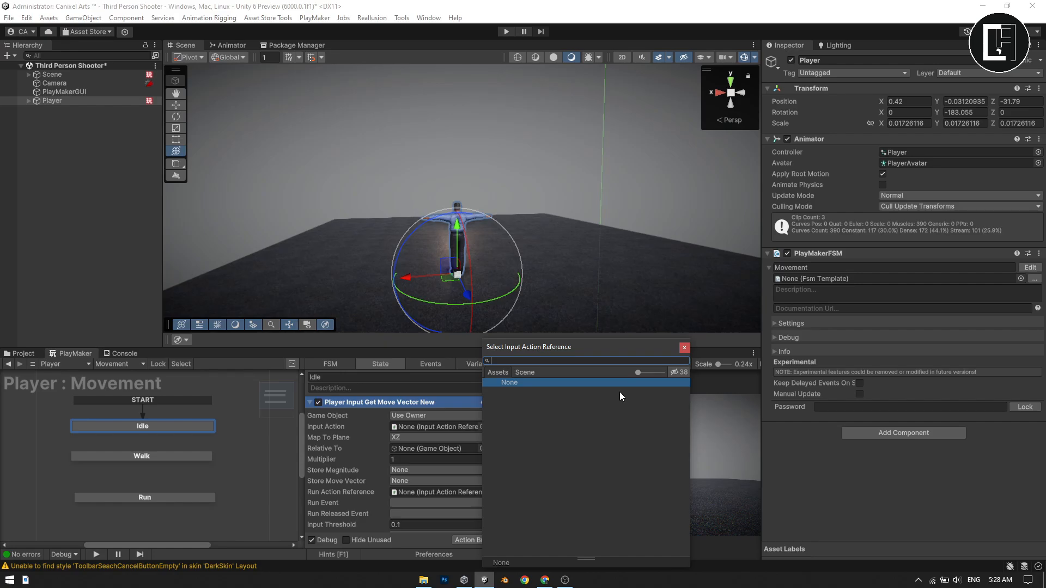
left_click(684, 348)
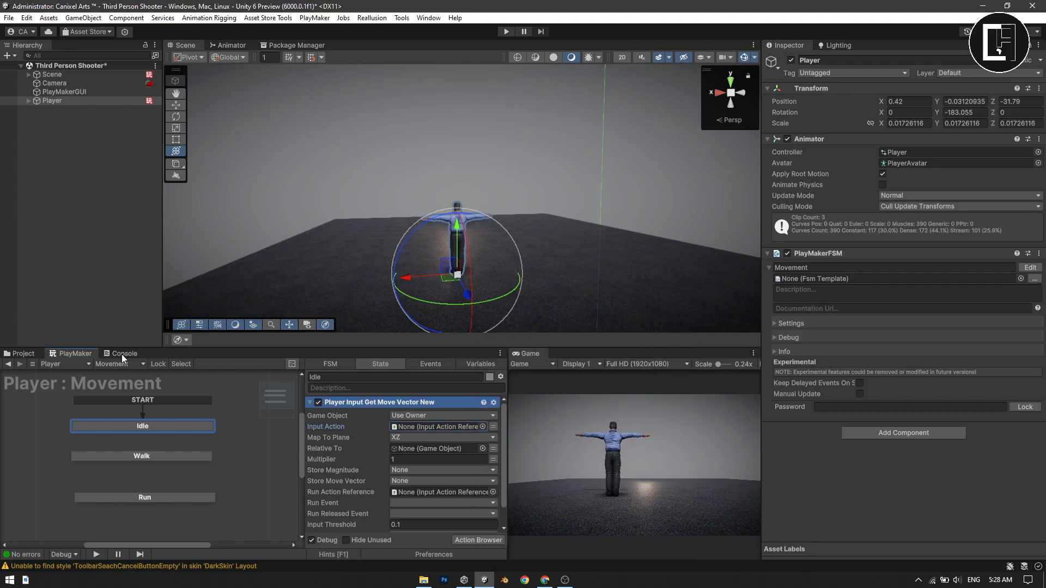
Create an Input Actions asset named Input Actions in the project's Third Person Shooter folder.
left_click(25, 354)
right_click(331, 450)
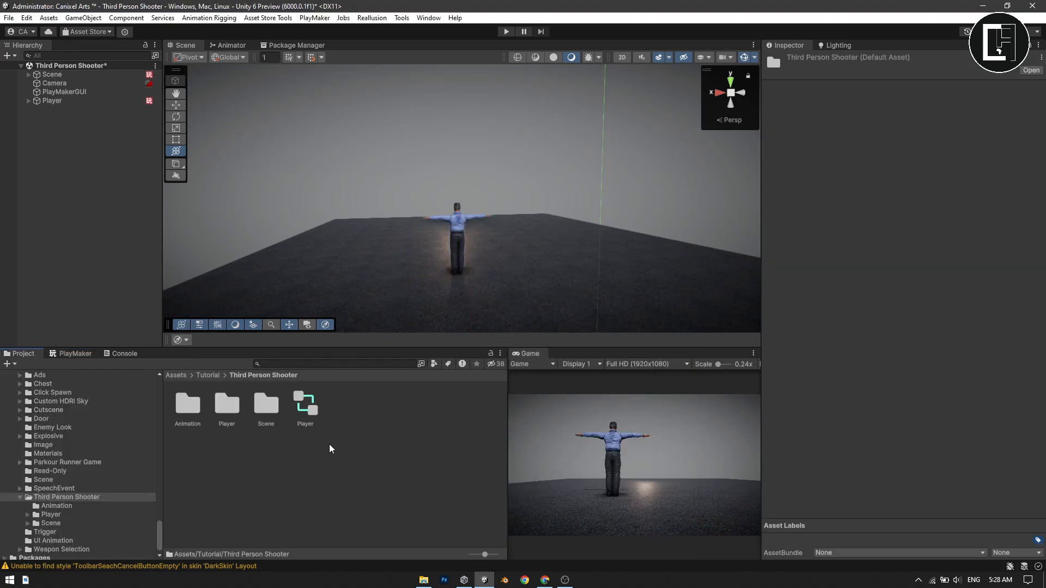
mouse_move(467, 105)
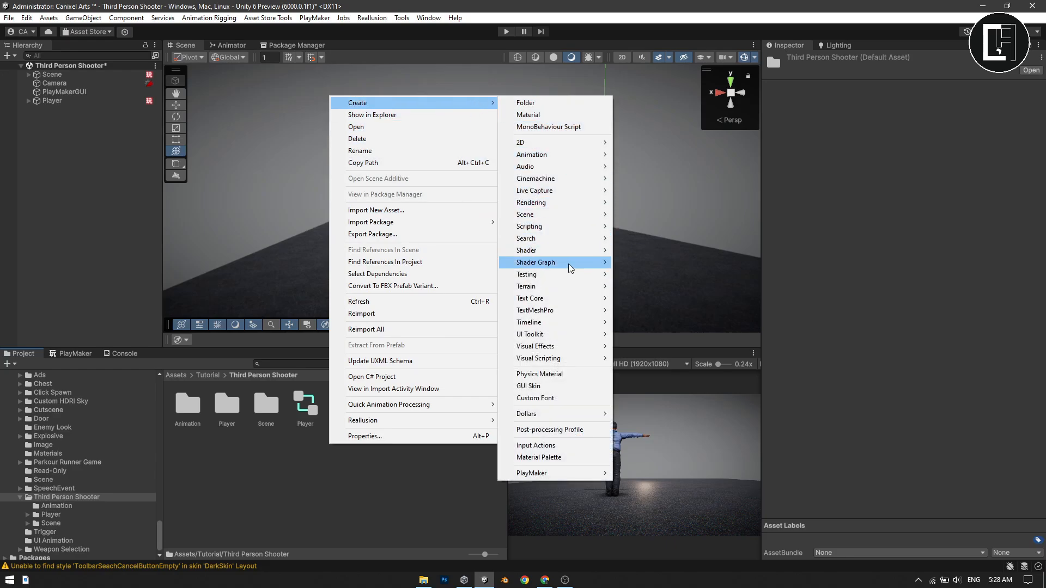
left_click(541, 449)
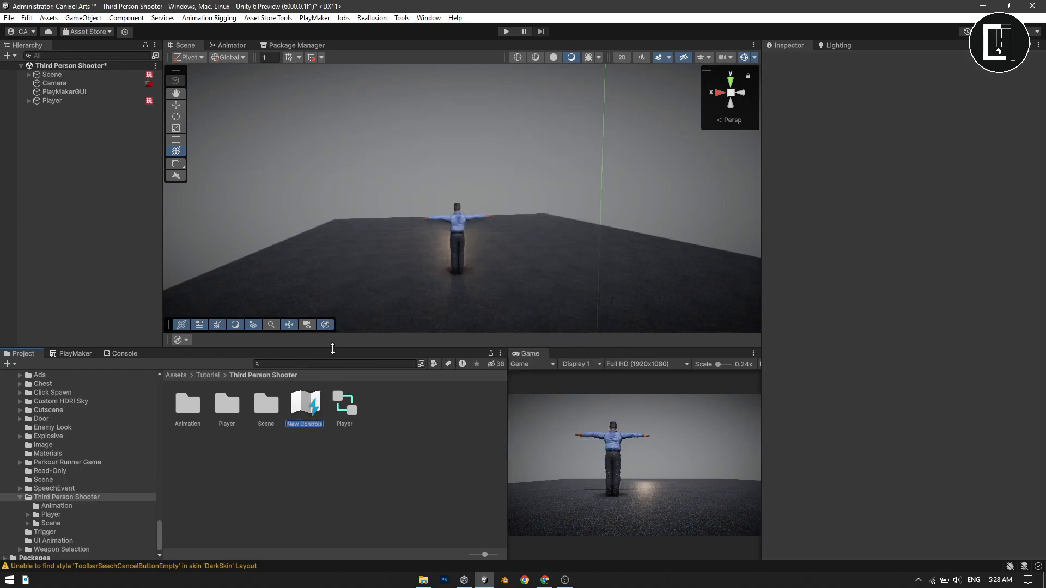
type("Input Actions")
key("Return")
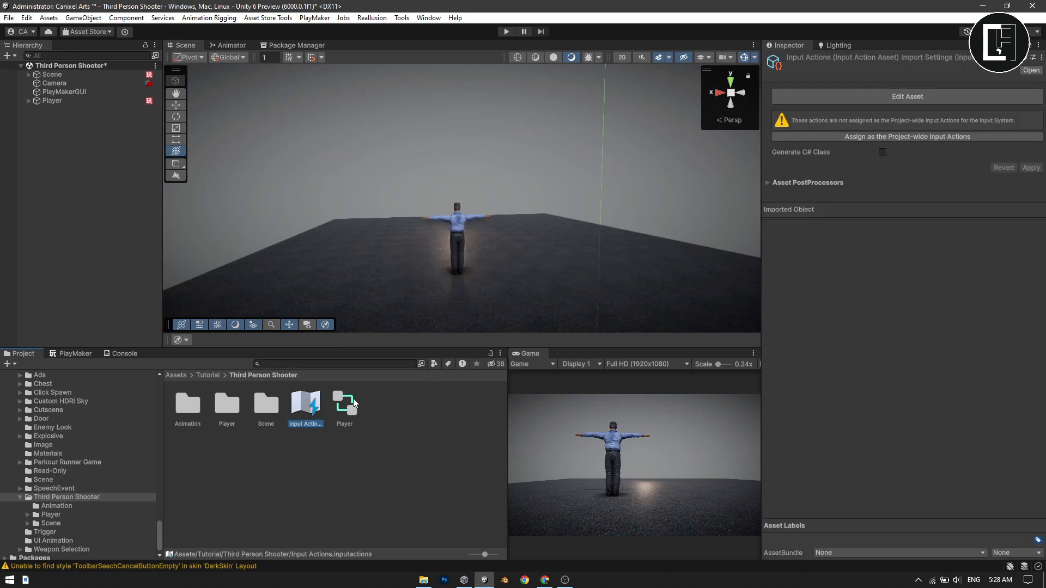
Open the Input Actions asset for editing and start a new control scheme named Keyboard and Mouse.
double_click(305, 404)
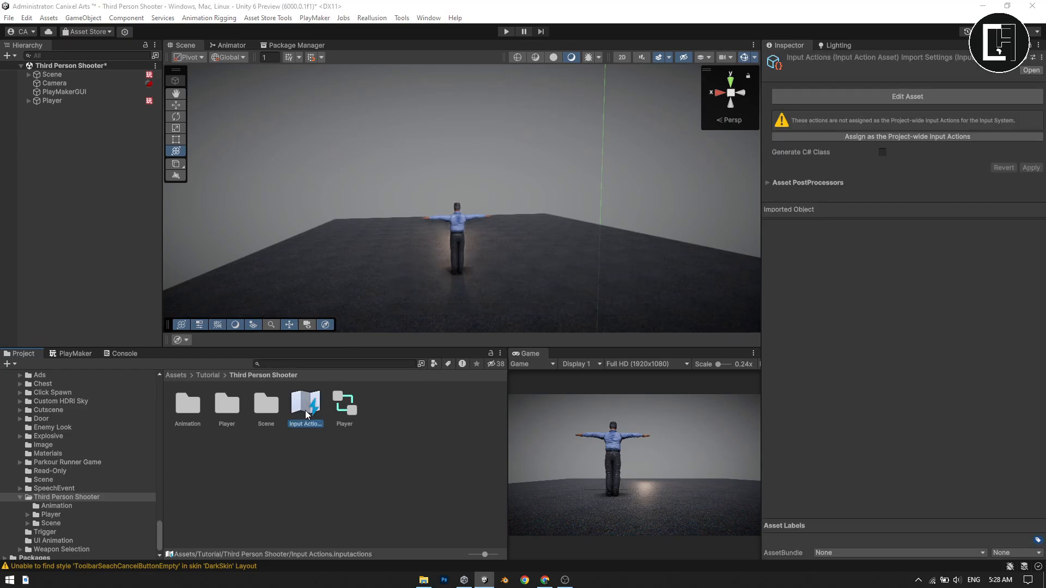
left_click_drag(205, 56, 439, 88)
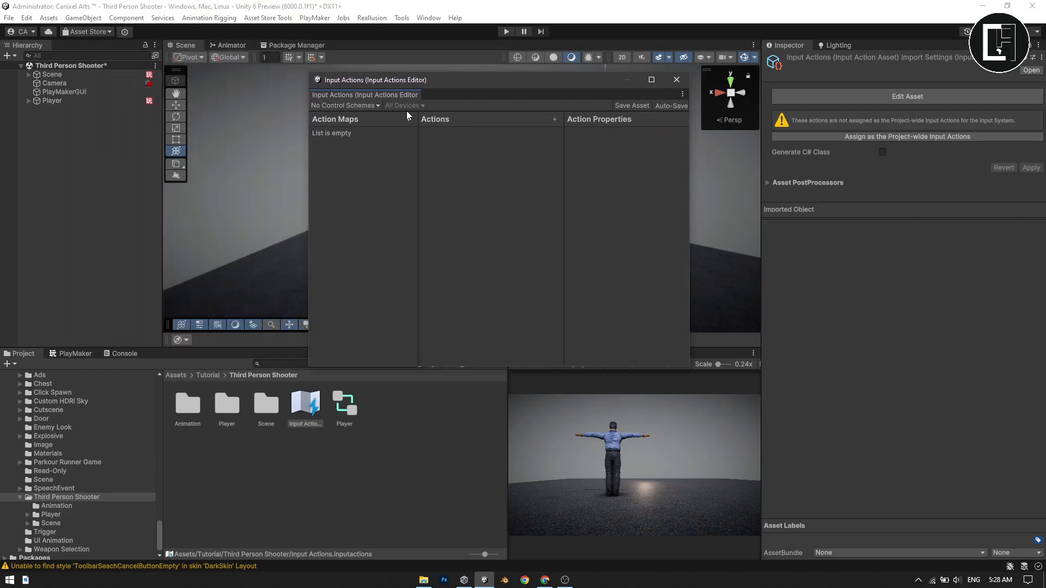
left_click(372, 105)
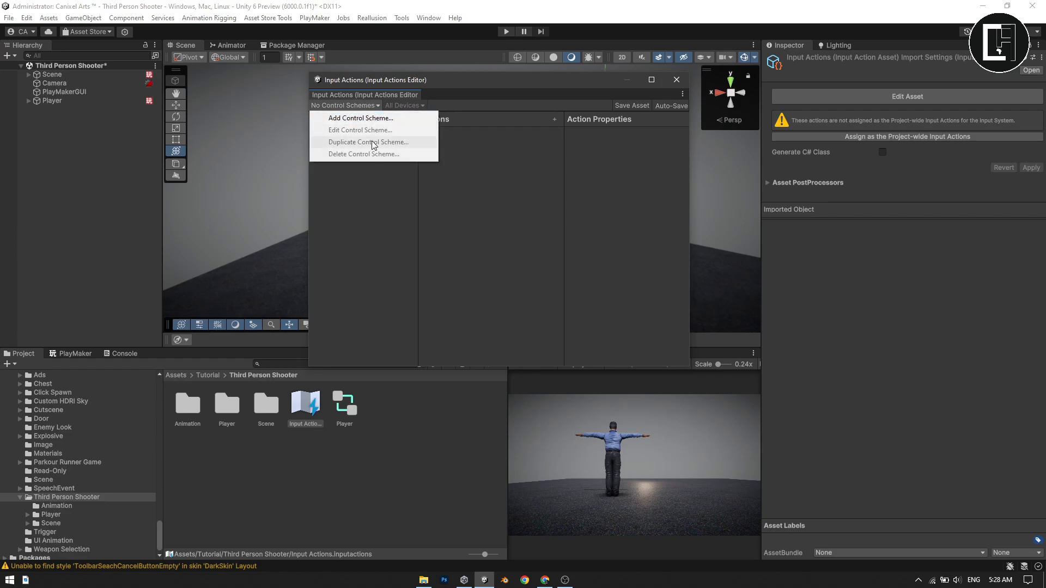
left_click(375, 115)
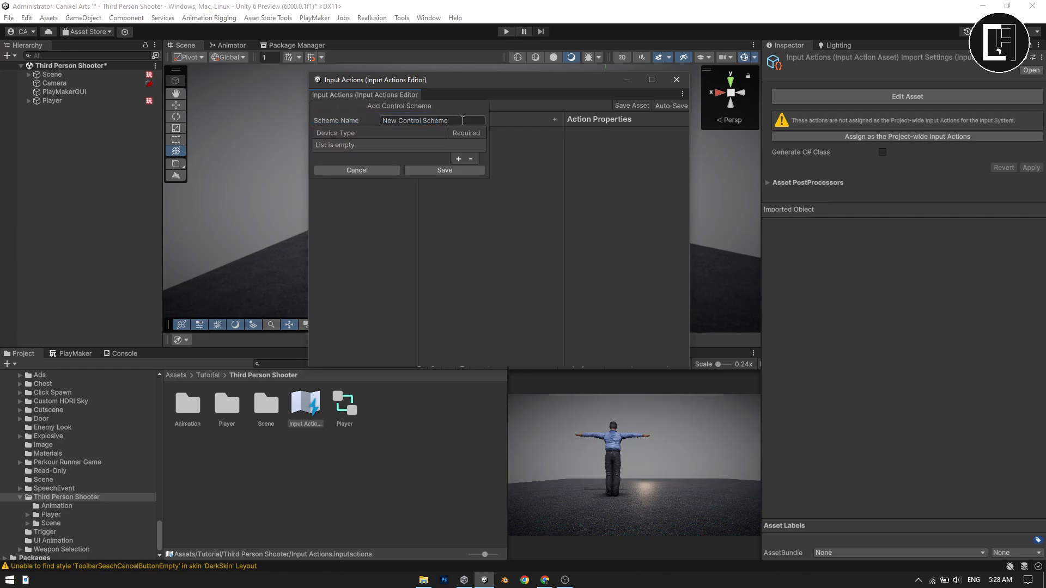
left_click_drag(462, 121, 342, 119)
type("Keyboard and Mouse")
Add the Keyboard and Mouse devices to the control scheme, then save the scheme and the asset.
left_click(459, 158)
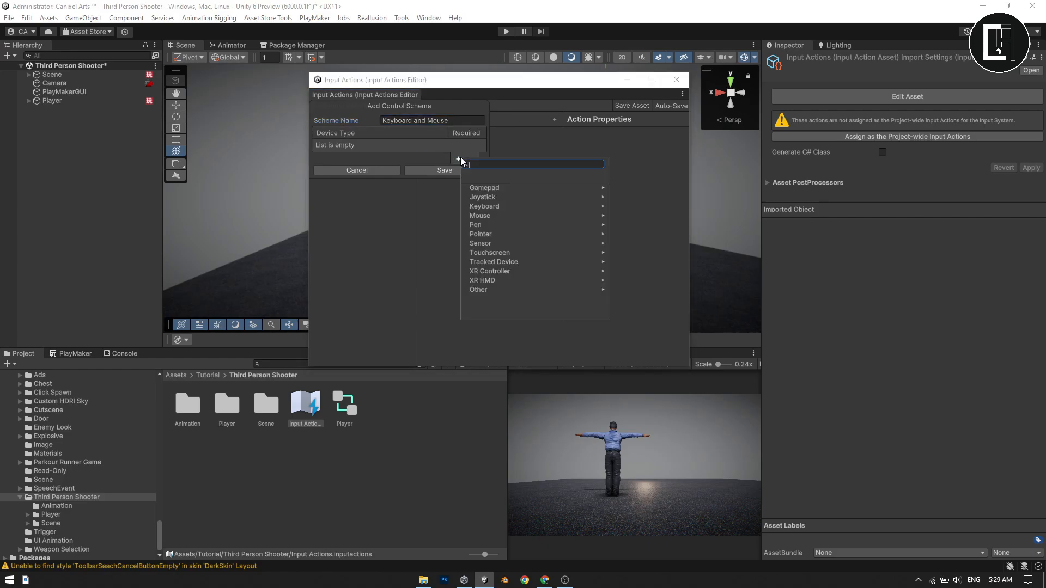
left_click(498, 207)
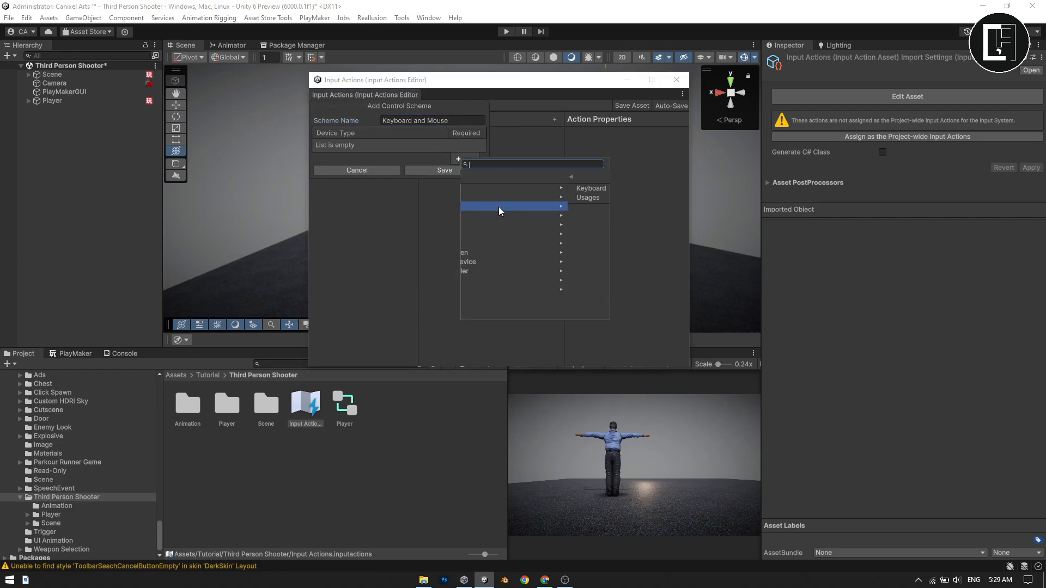
left_click(509, 184)
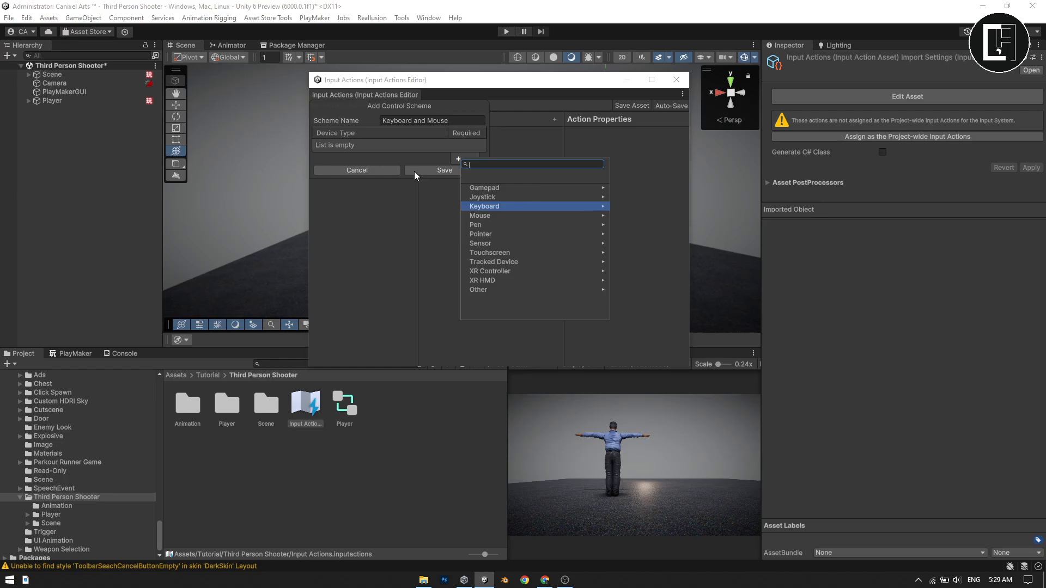
left_click(495, 203)
left_click(497, 192)
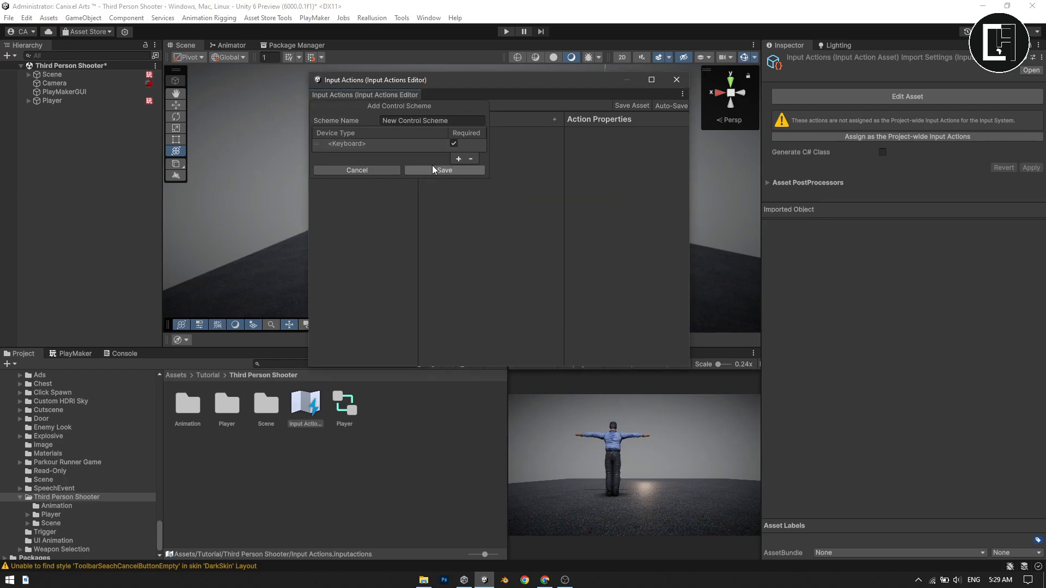
left_click(455, 158)
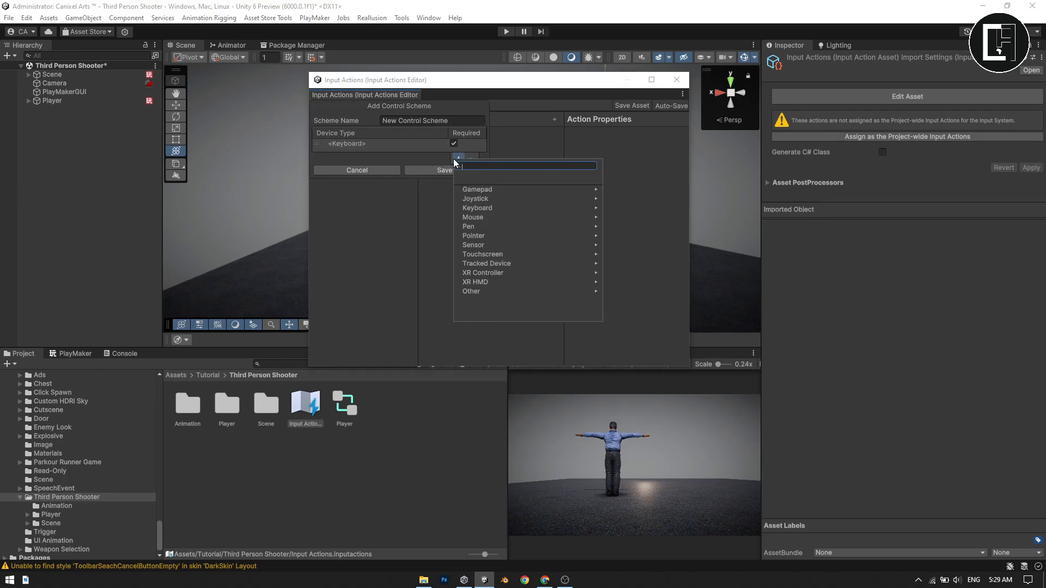
left_click(493, 220)
left_click(491, 192)
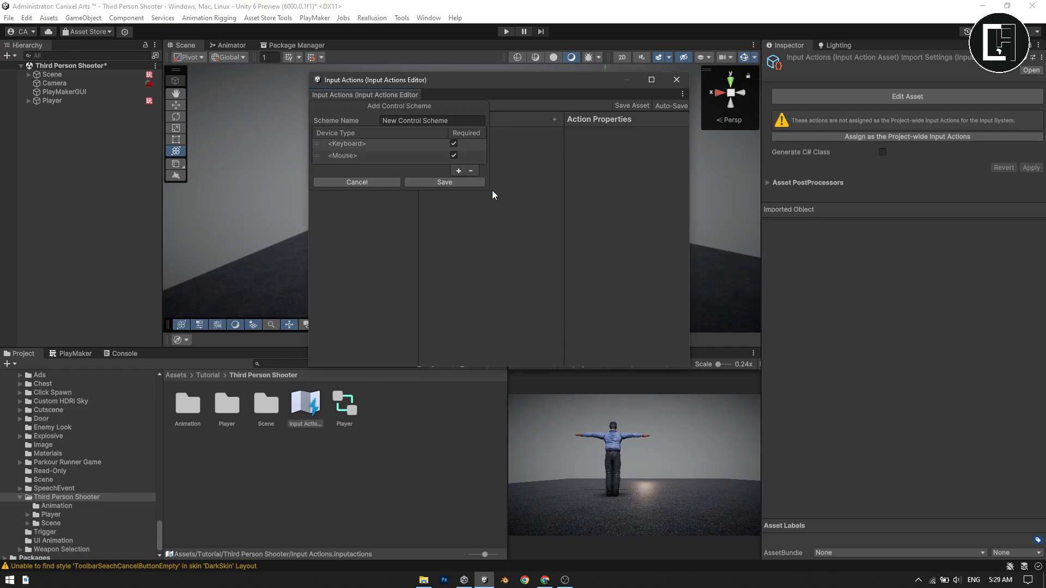
left_click(418, 182)
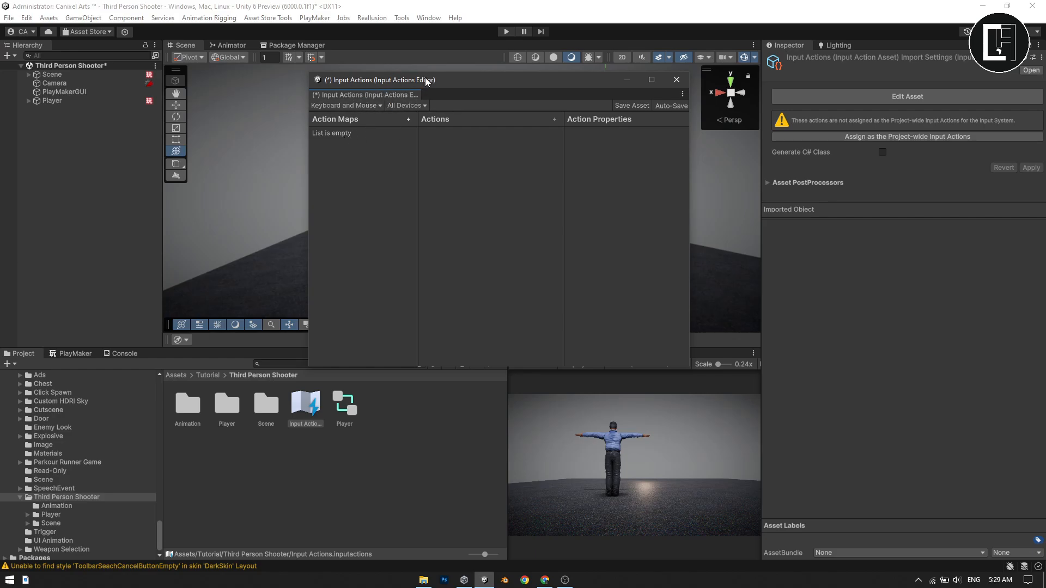
left_click_drag(426, 81, 406, 71)
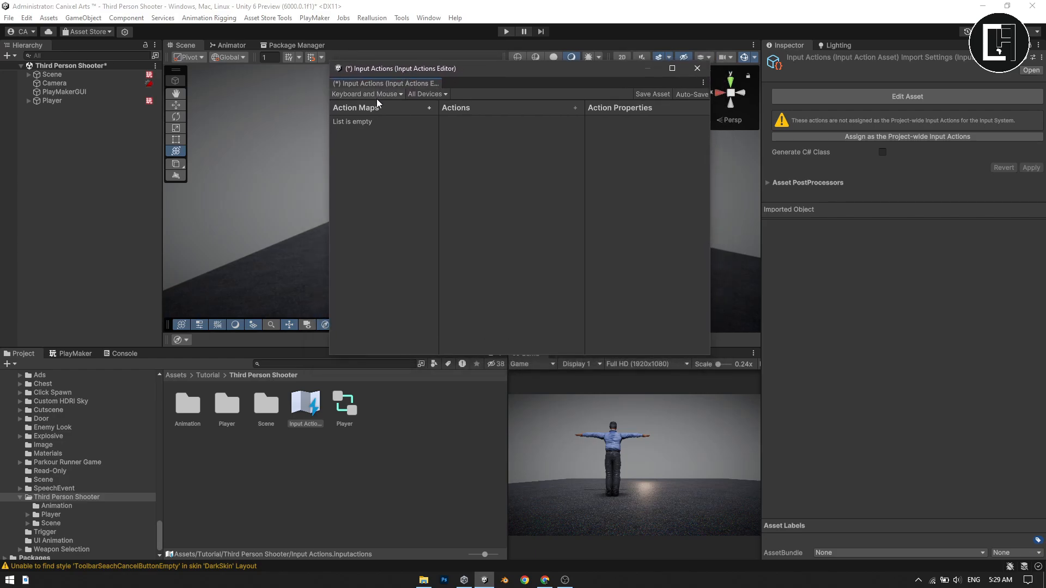
key("ctrl+s")
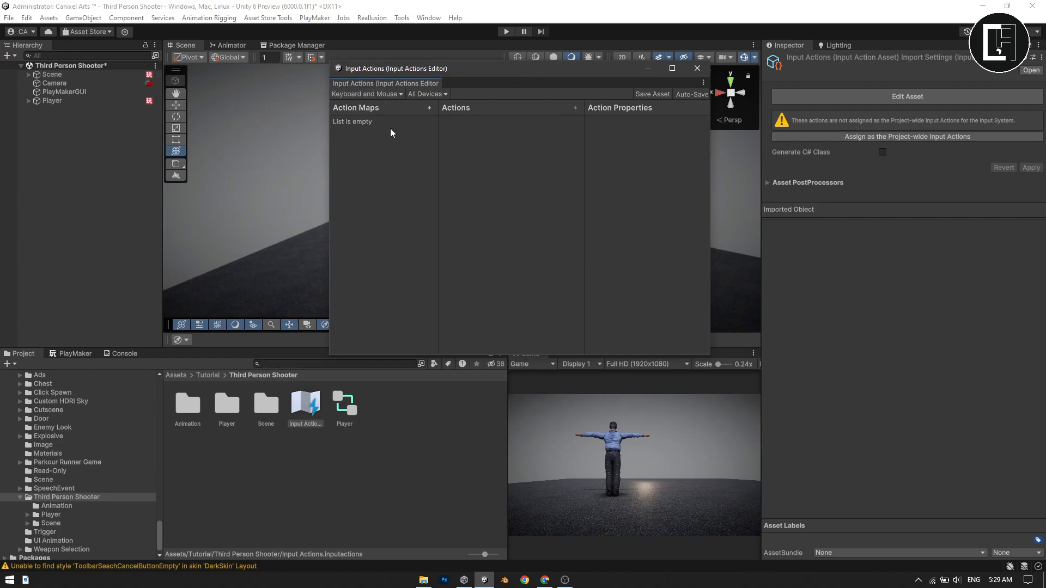
Add an action map named Player to the Input Actions asset.
left_click(430, 108)
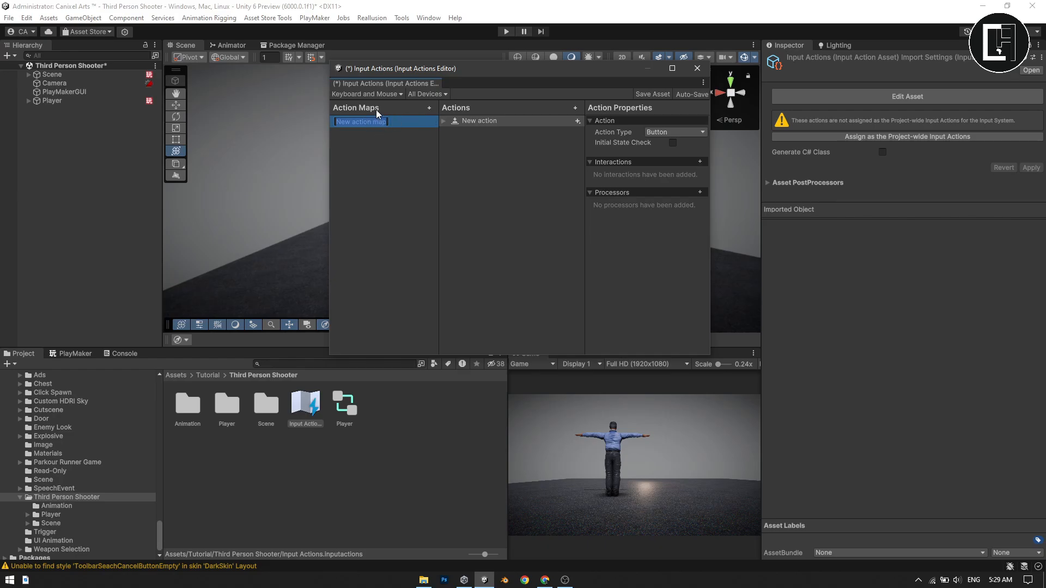
type("Player")
key("Return")
left_click(478, 120)
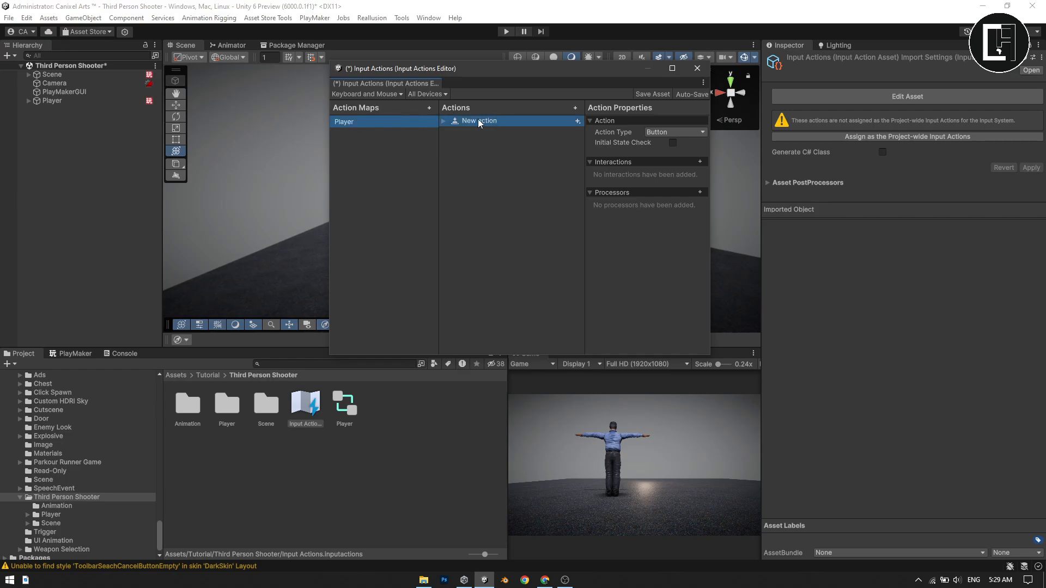
left_click(429, 121)
Set the new action's type to Value and its control type to Vector 2.
left_click(647, 132)
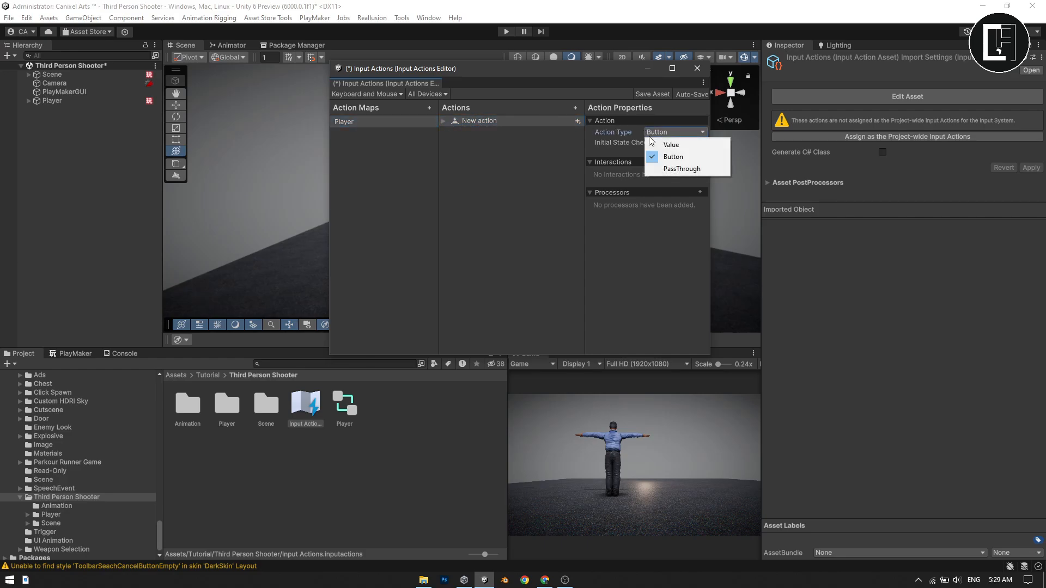
left_click(670, 143)
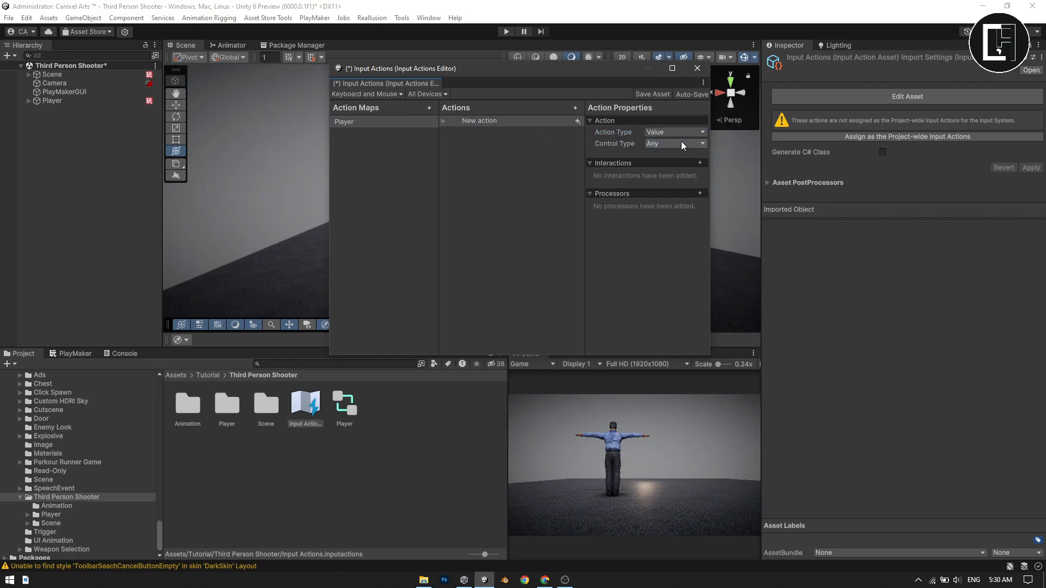
left_click(681, 143)
left_click(688, 228)
Rename the Player map's new action to Move and save the Input Actions asset.
left_click(446, 123)
double_click(477, 121)
triple_click(475, 122)
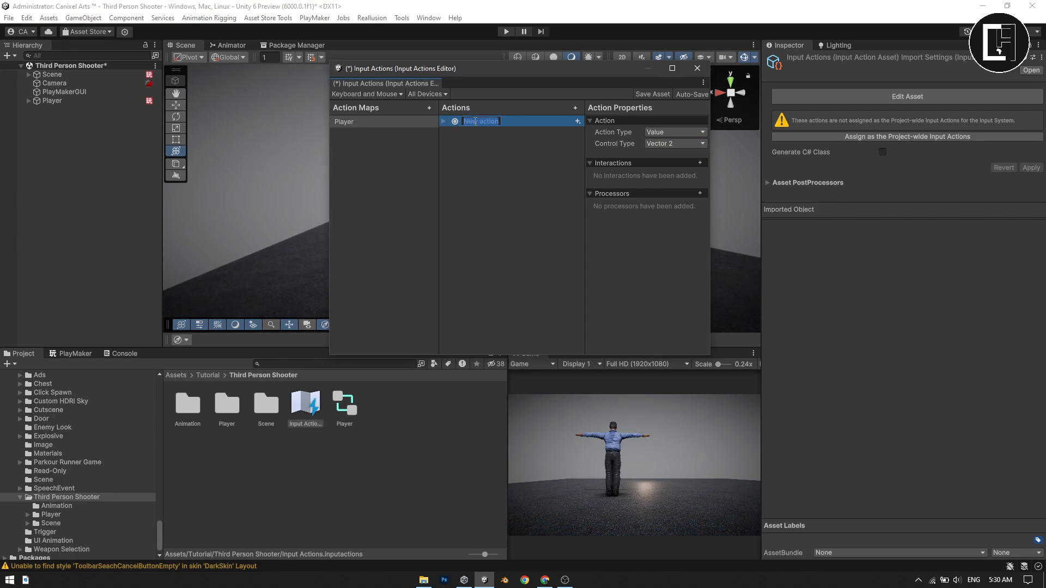
type("Move")
key("Return")
left_click(445, 121)
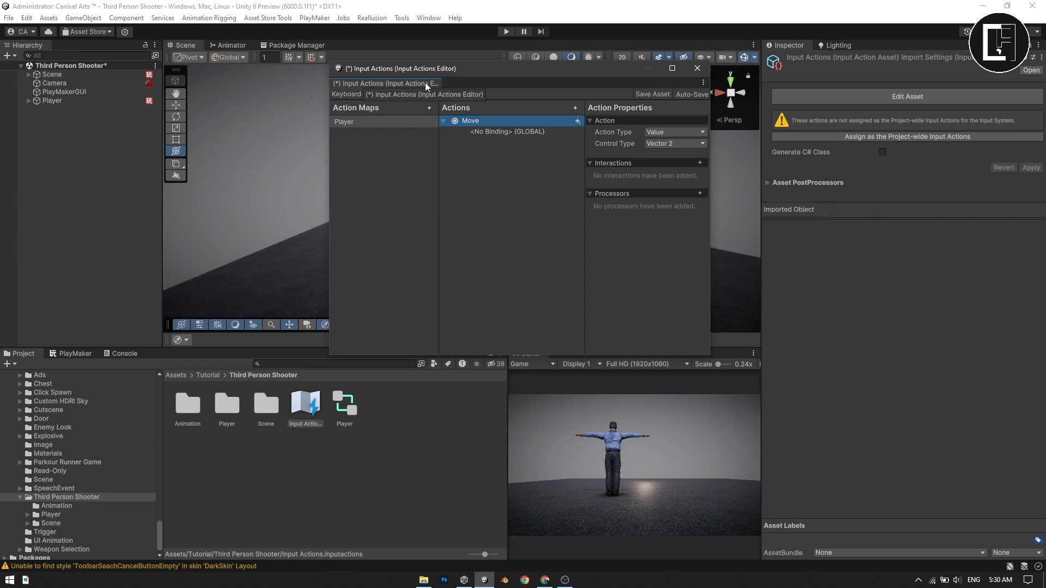
key("ctrl+s")
Look for the Move action among the references offered for the Player's Idle state Input Action setting.
left_click(65, 102)
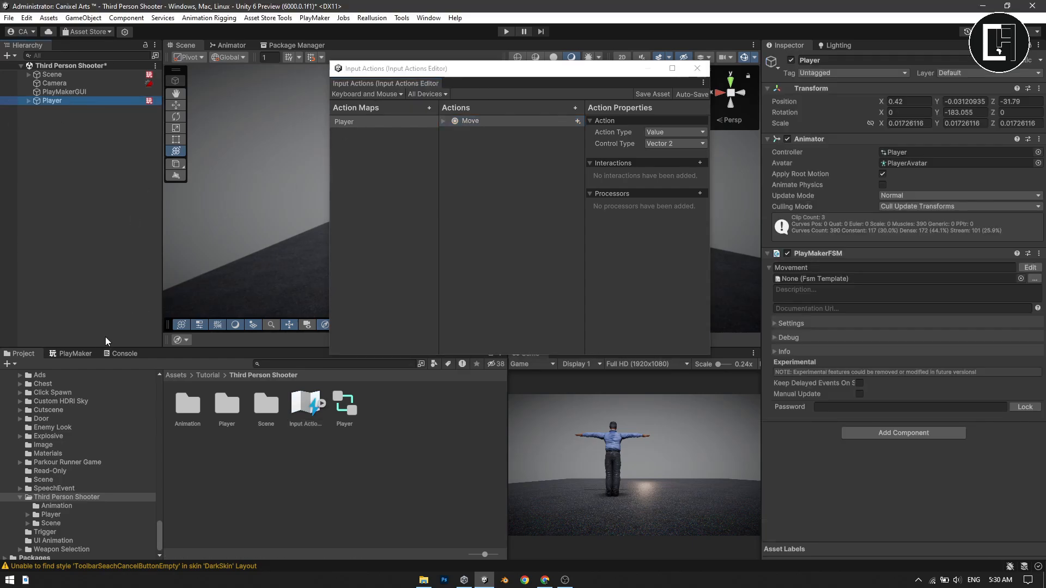
left_click(63, 355)
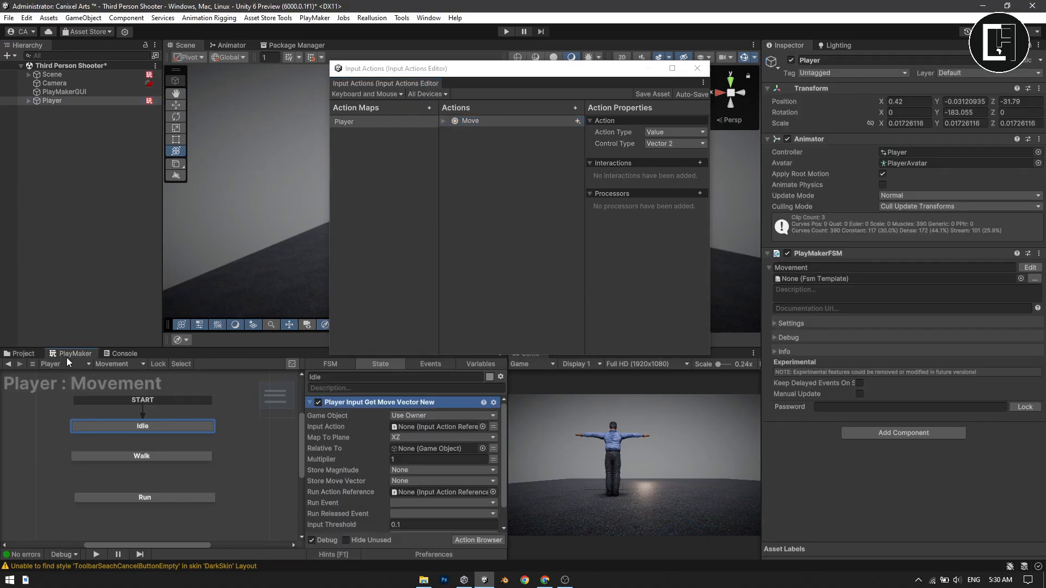
left_click(483, 427)
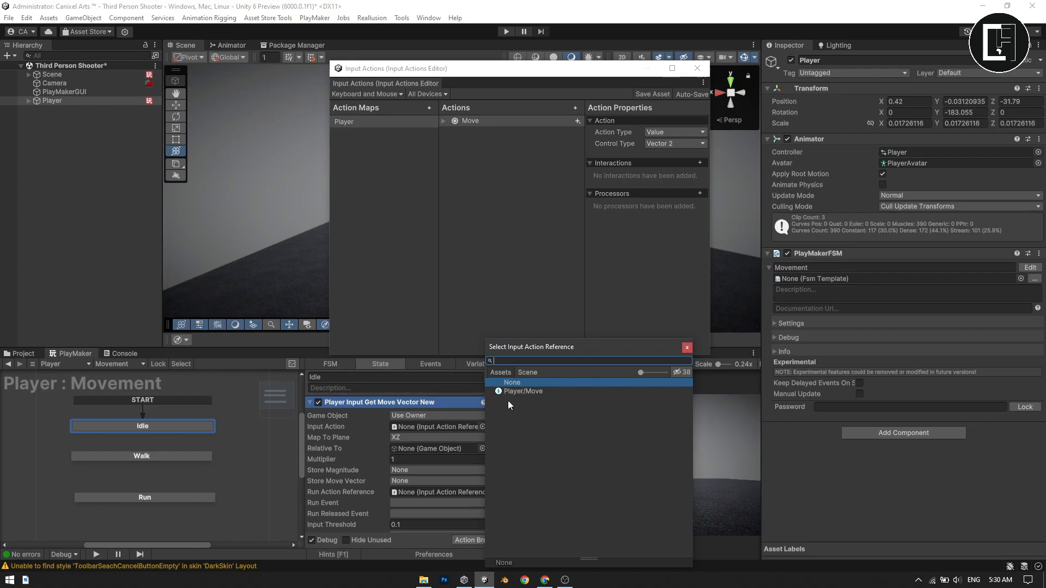
left_click(687, 347)
Add an Up\Down\Left\Right composite binding to the Move action and name it Keyboard.
left_click(445, 122)
left_click(501, 132)
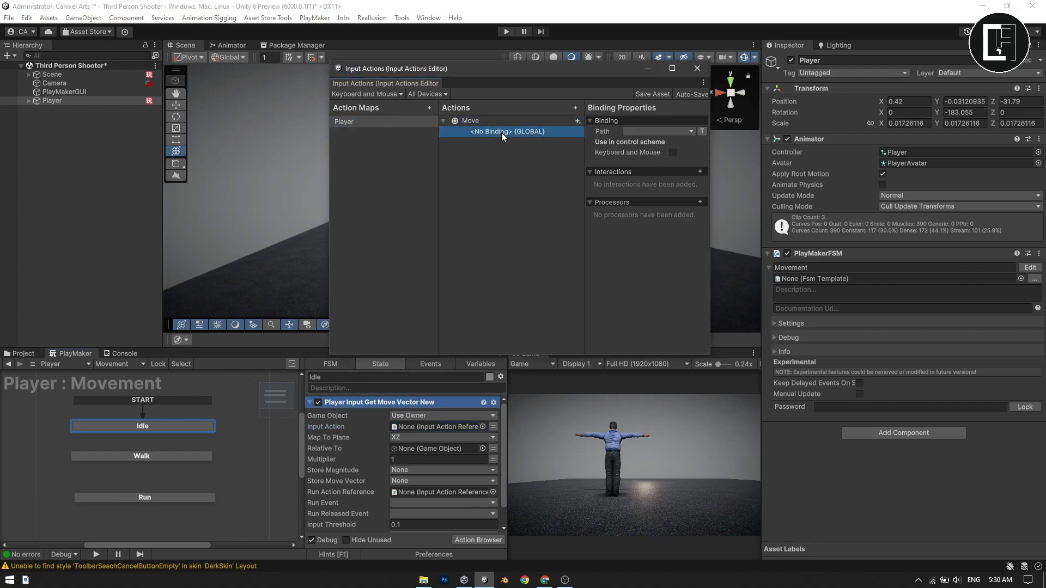
left_click(578, 121)
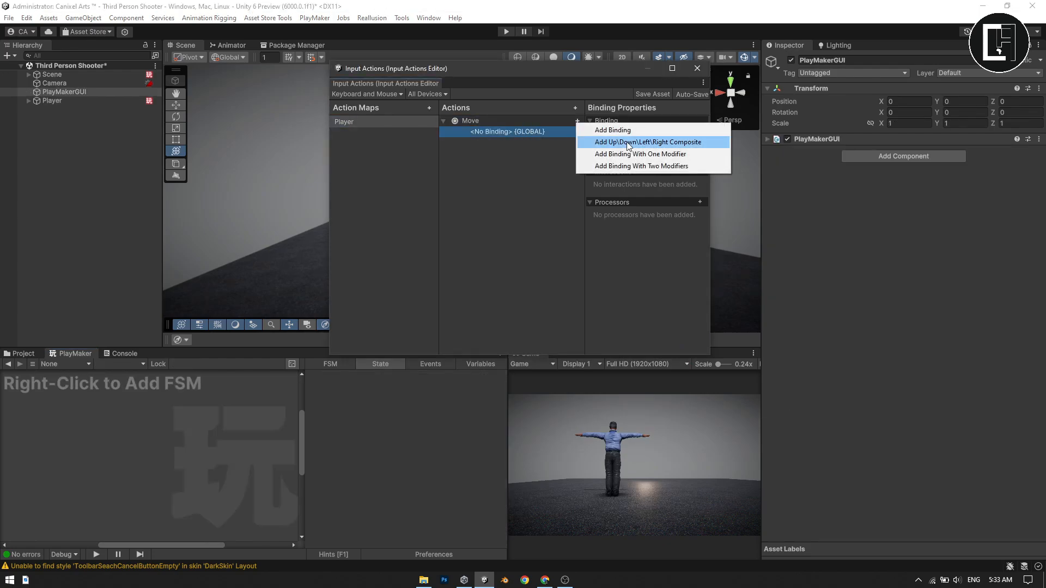
left_click(628, 143)
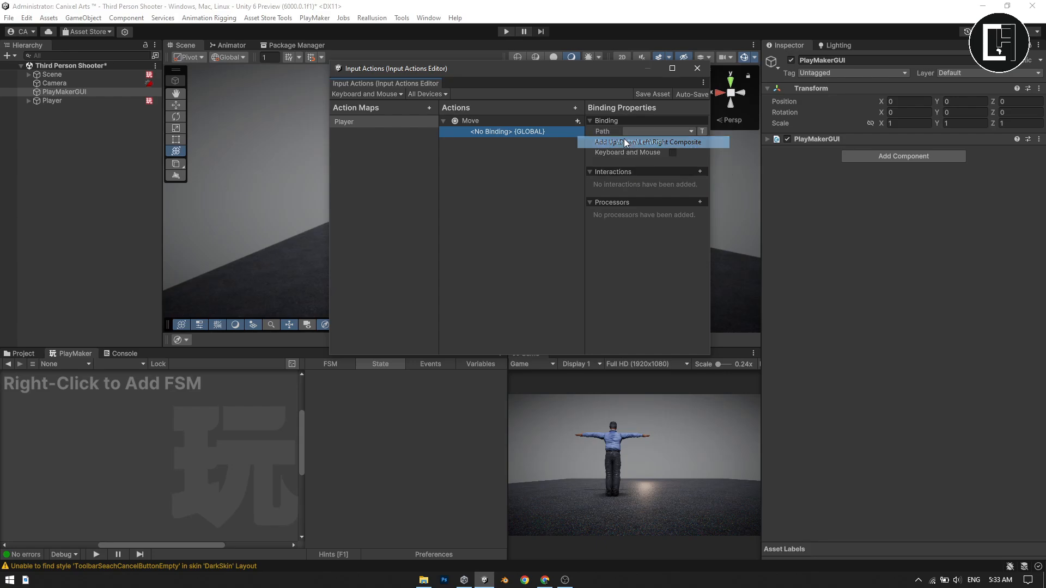
left_click_drag(469, 145, 505, 132)
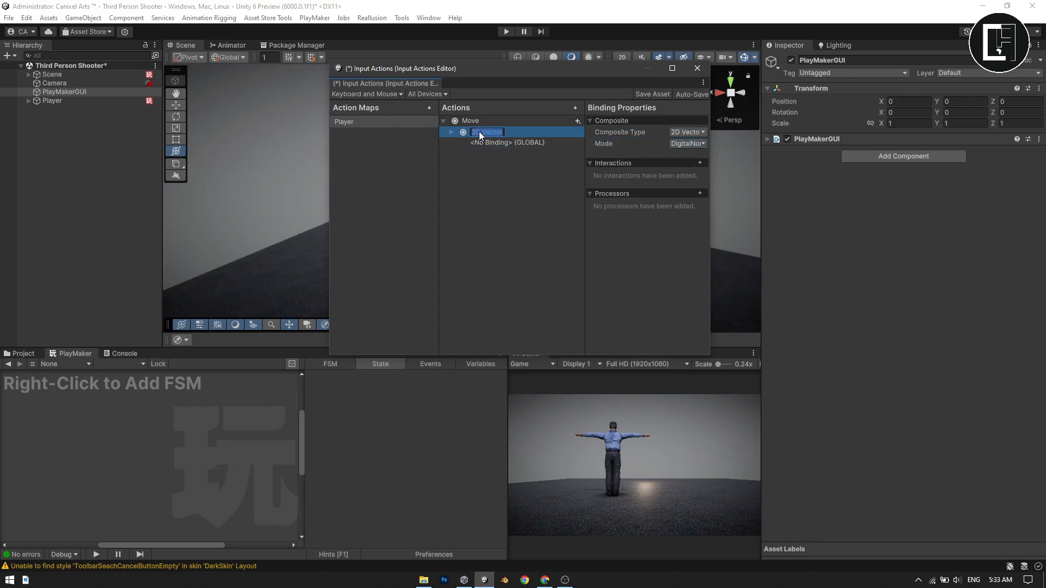
type("Keybo")
key("BackSpace")
type("oard")
Expand the Keyboard composite and delete the Move action's separate empty binding.
left_click(452, 132)
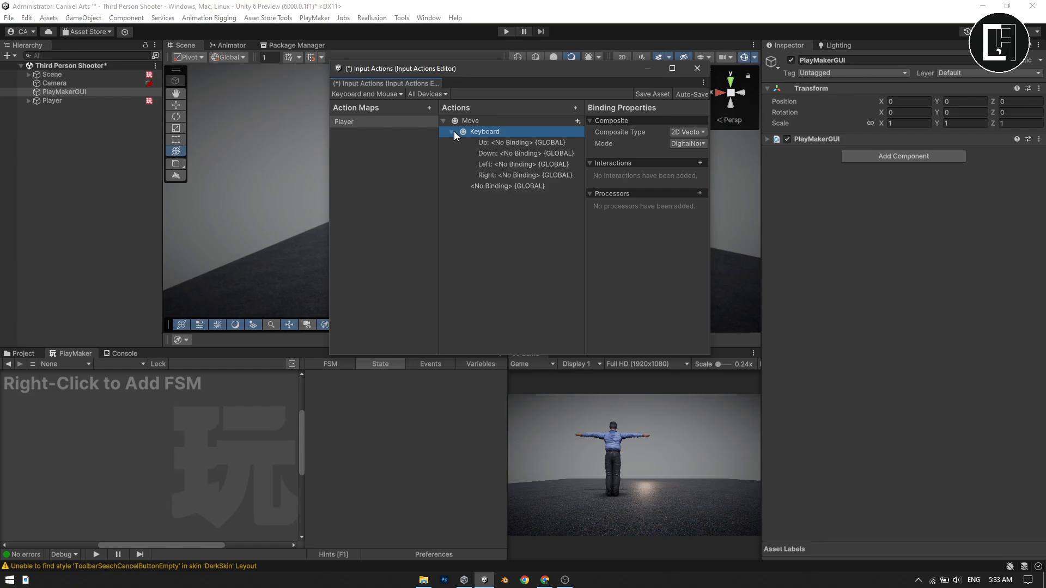
left_click(498, 183)
key("Delete")
Bind the Keyboard composite's Up direction to W [Keyboard].
left_click(537, 141)
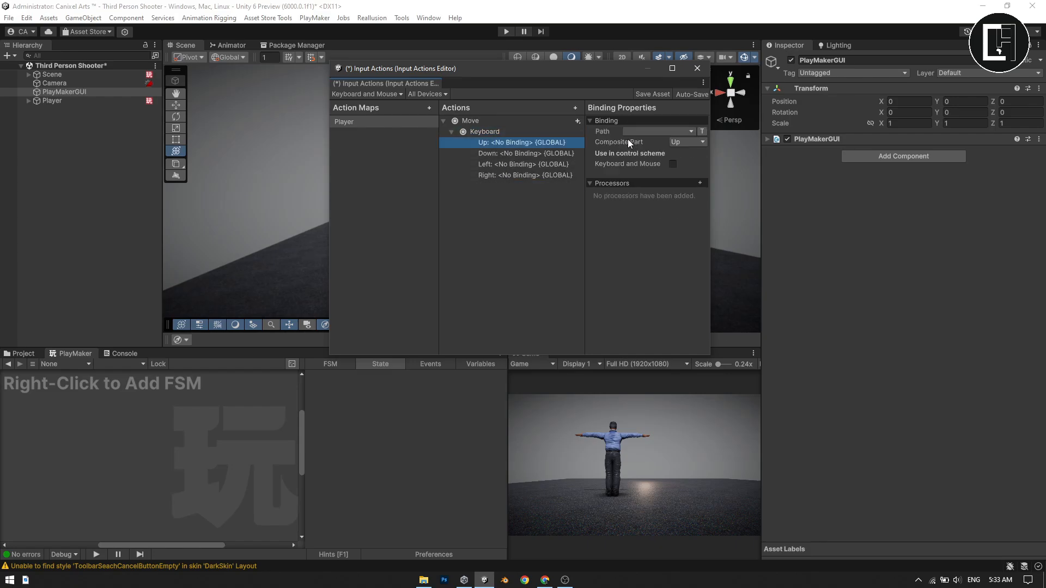
left_click(637, 135)
type("w")
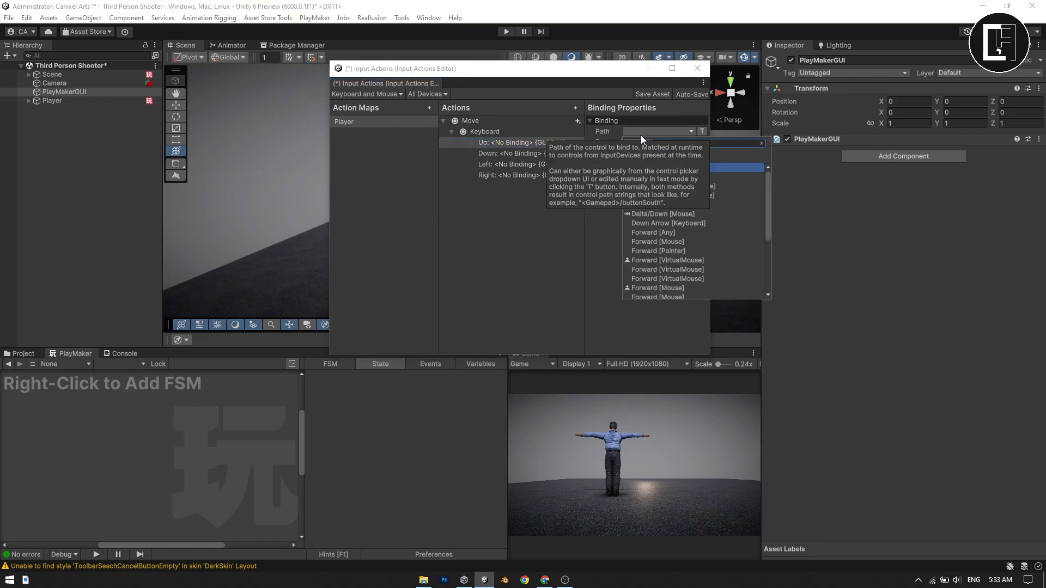
left_click(668, 167)
Bind the Keyboard composite's Down direction to S [Keyboard].
left_click(545, 155)
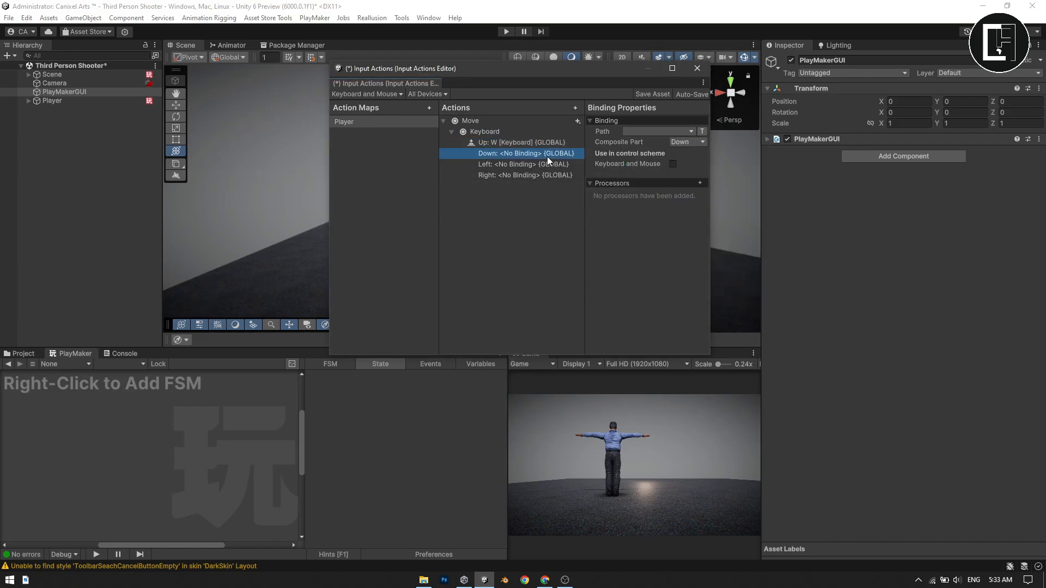
left_click(649, 132)
type("s")
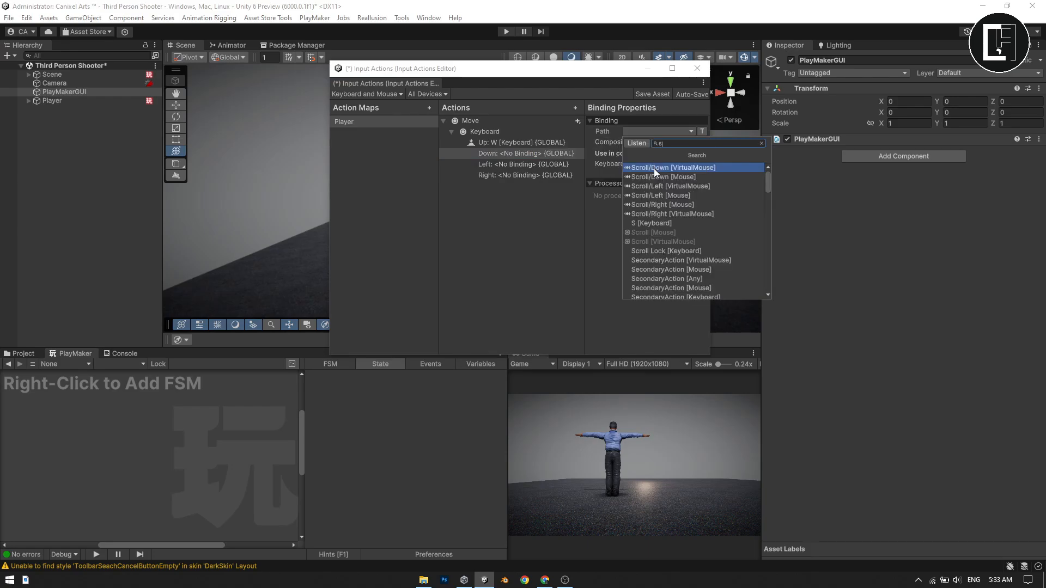
left_click(649, 223)
Bind the Keyboard composite's Left direction to A [Keyboard].
left_click(537, 166)
left_click(664, 131)
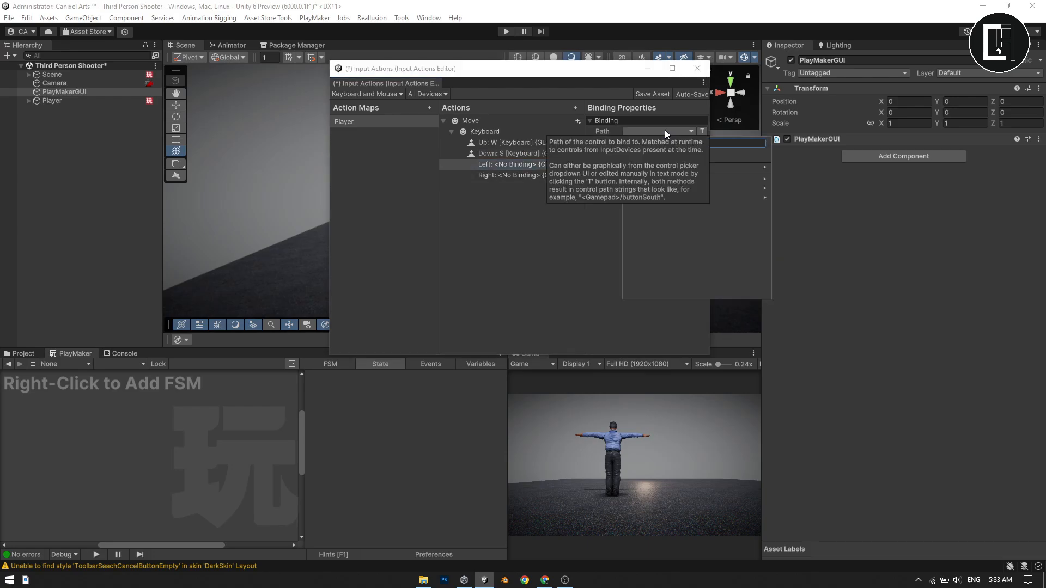
type("a")
left_click(649, 168)
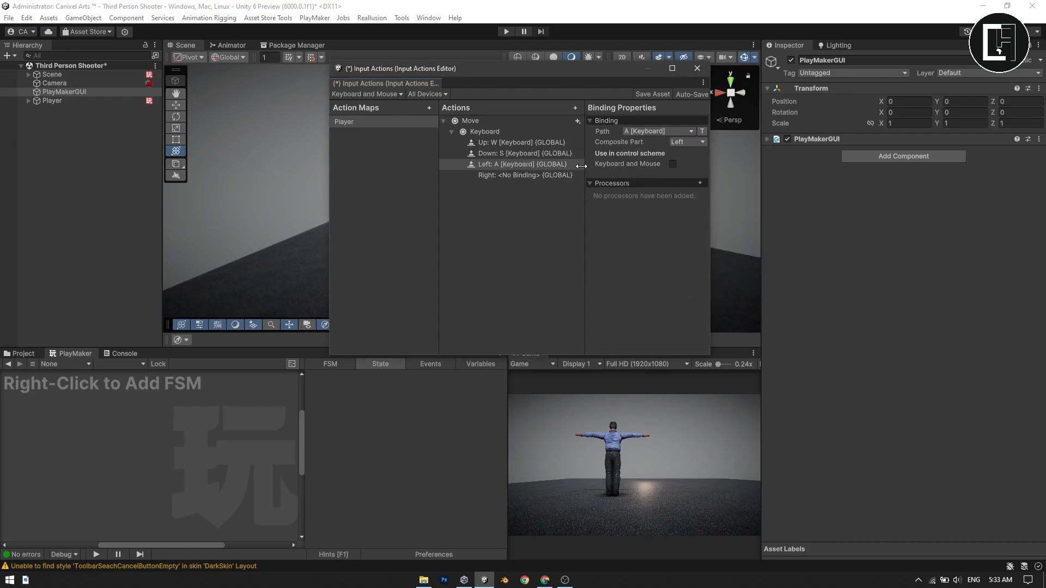
Bind the Keyboard composite's Right direction to D [Keyboard].
left_click(548, 175)
left_click(657, 132)
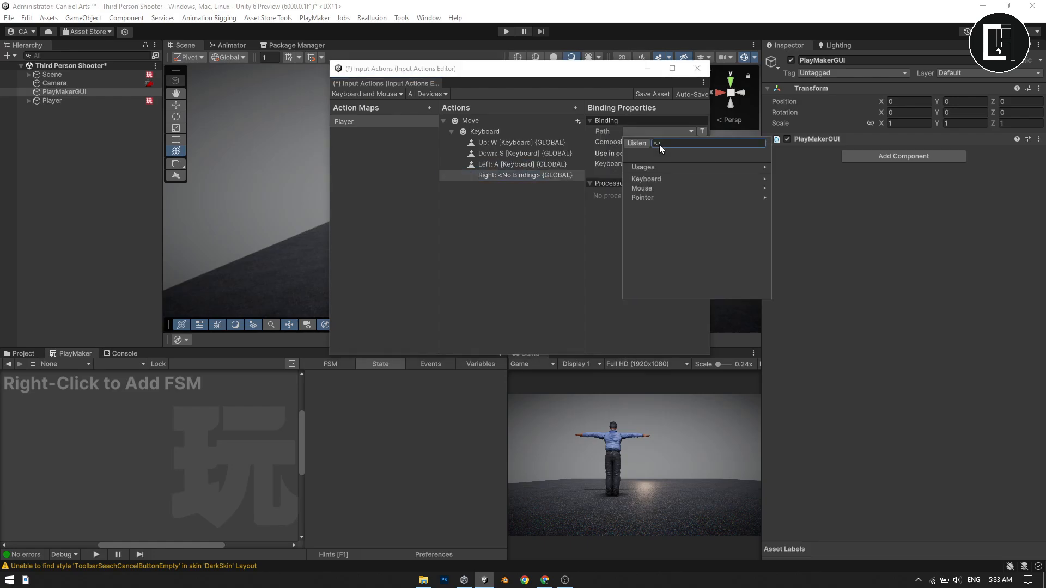
type("d")
left_click(659, 168)
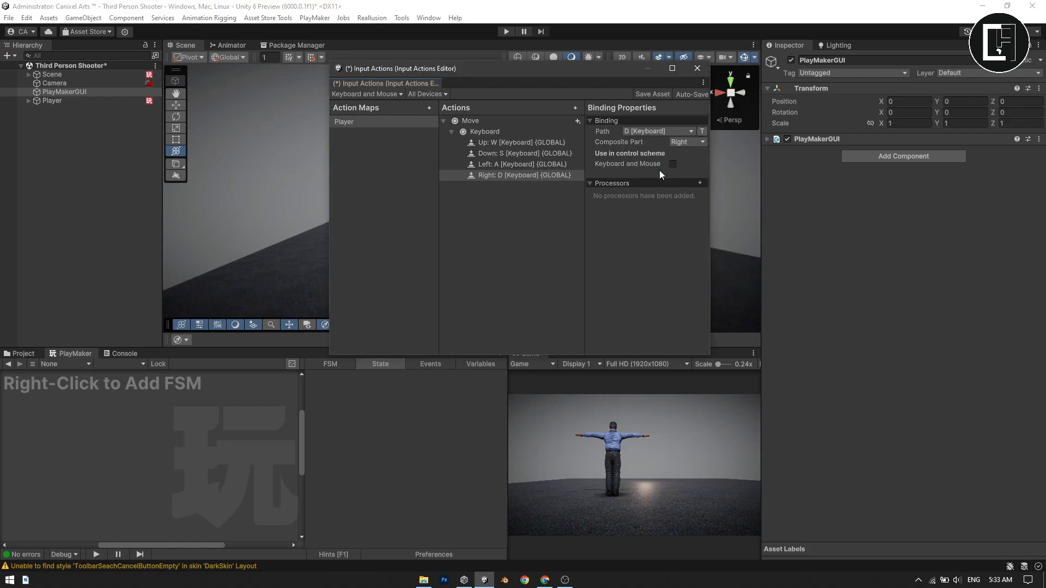
left_click(518, 175)
Save the Input Actions asset with its Move bindings and close the Input Actions editor.
left_click(450, 133)
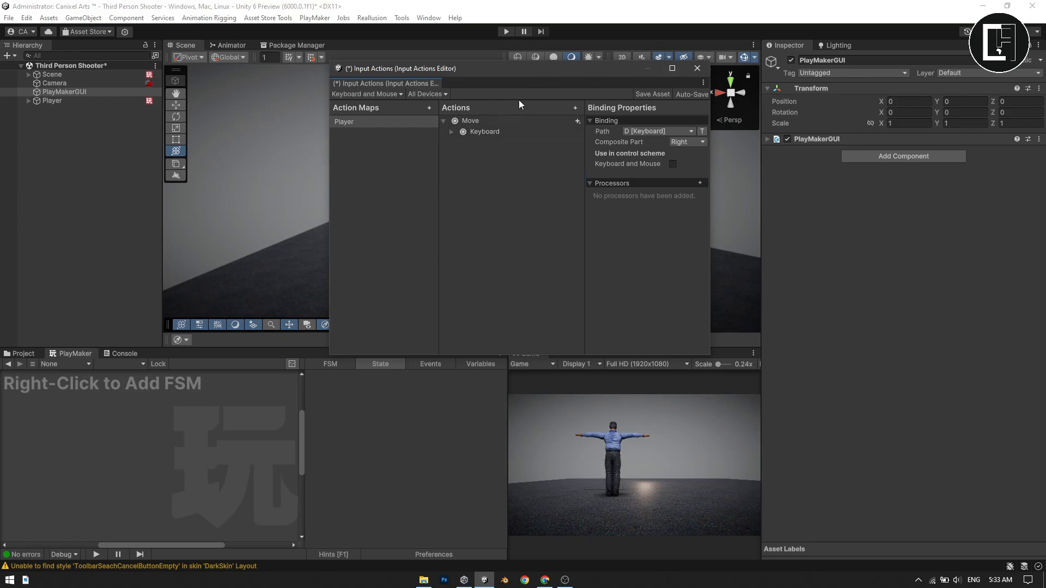
key("ctrl+s")
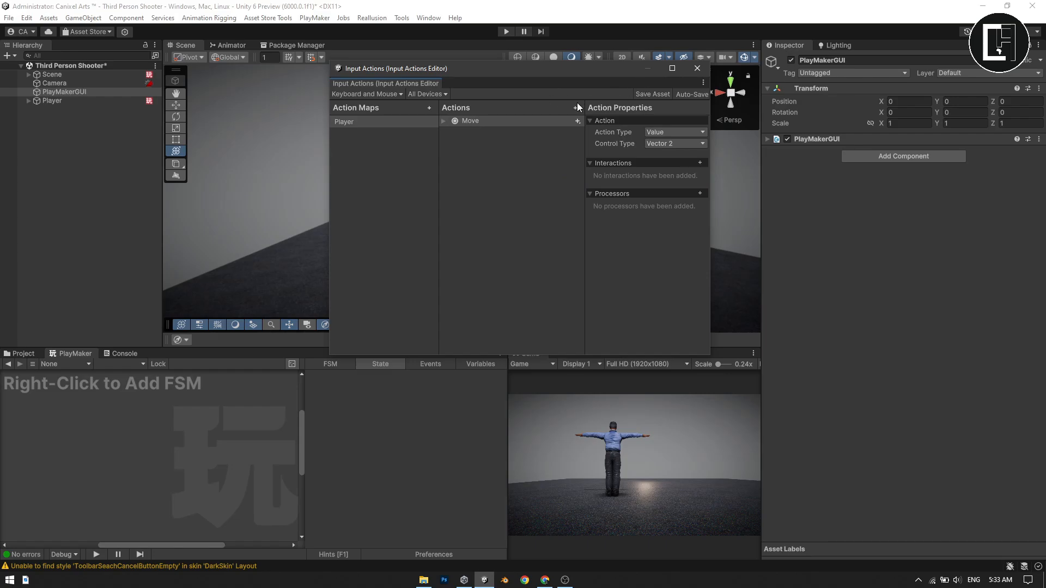
left_click(447, 123)
left_click(478, 132)
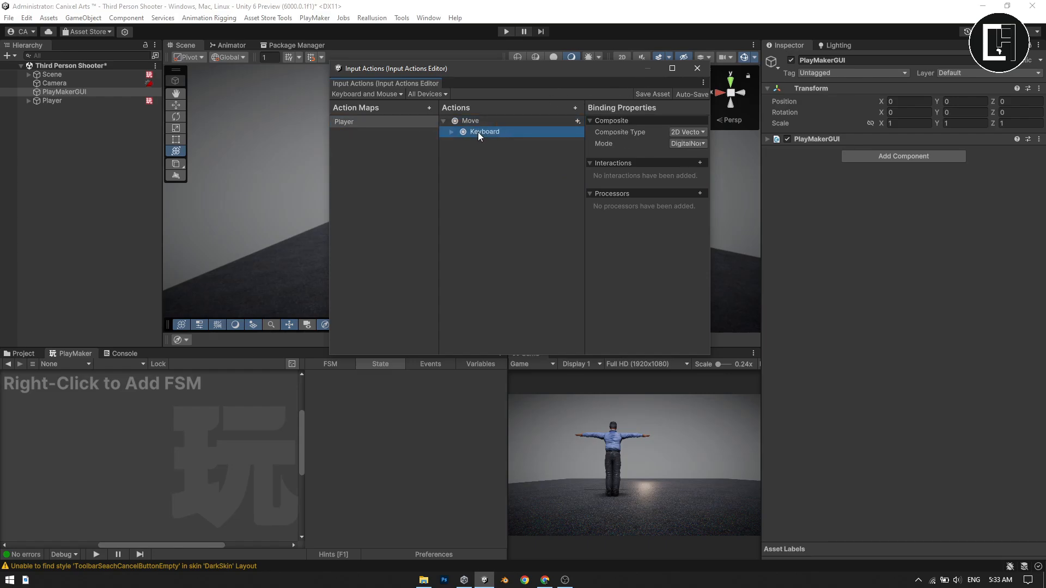
left_click(697, 68)
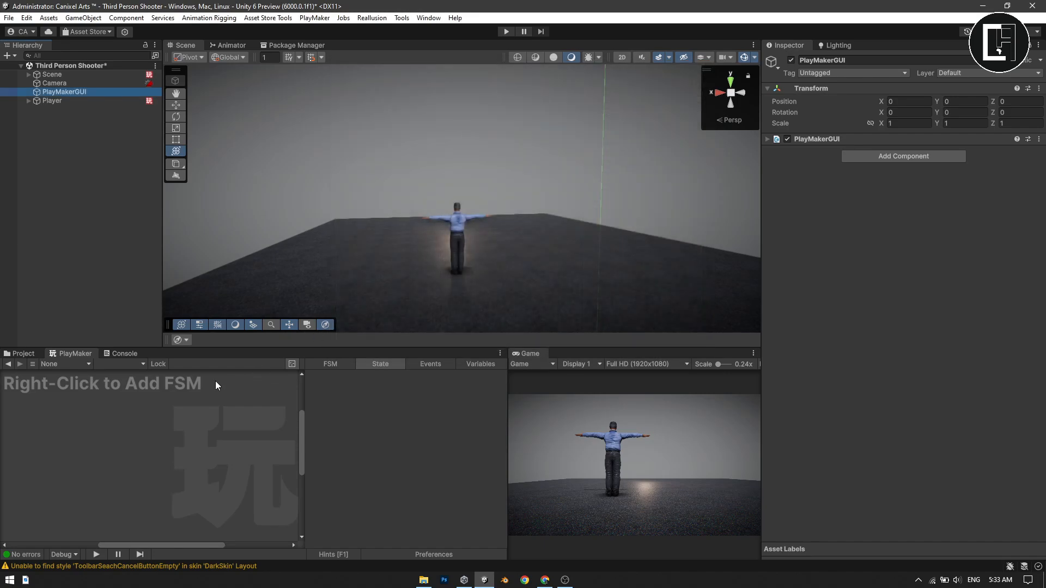
In the Player's Idle state, set the move vector action's Input Action to Player/Move and Relative To to Camera.
left_click(100, 100)
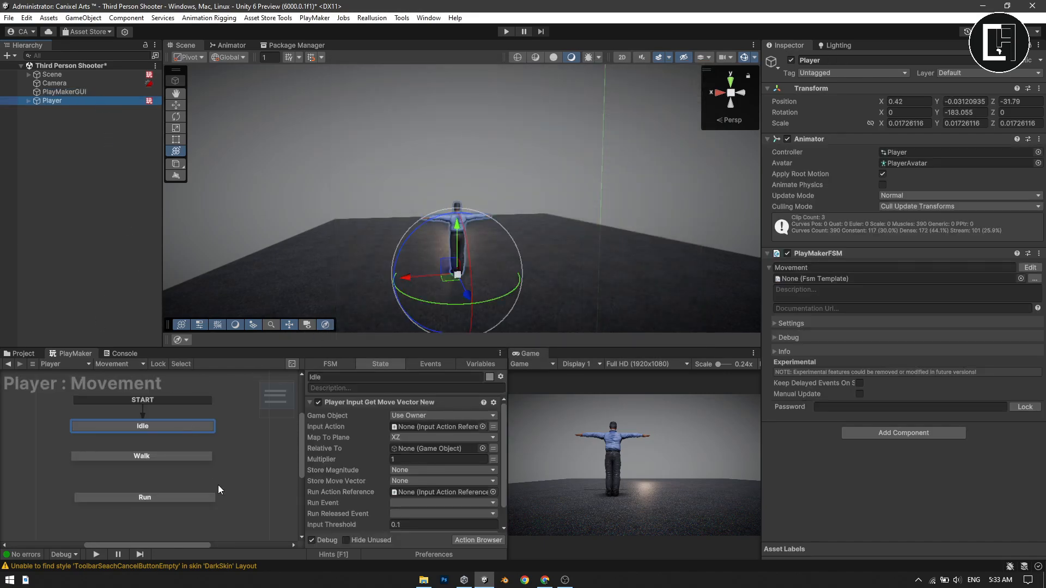
left_click(482, 426)
double_click(570, 391)
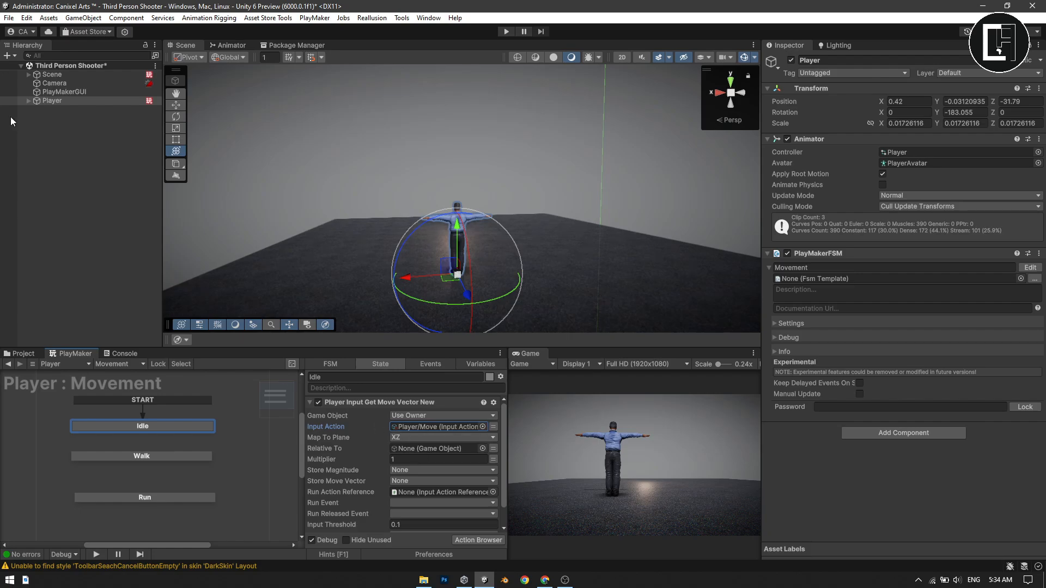
left_click_drag(360, 362, 419, 449)
Store the move vector action's magnitude in a new variable named Input Magnitude.
left_click(401, 480)
left_click(420, 511)
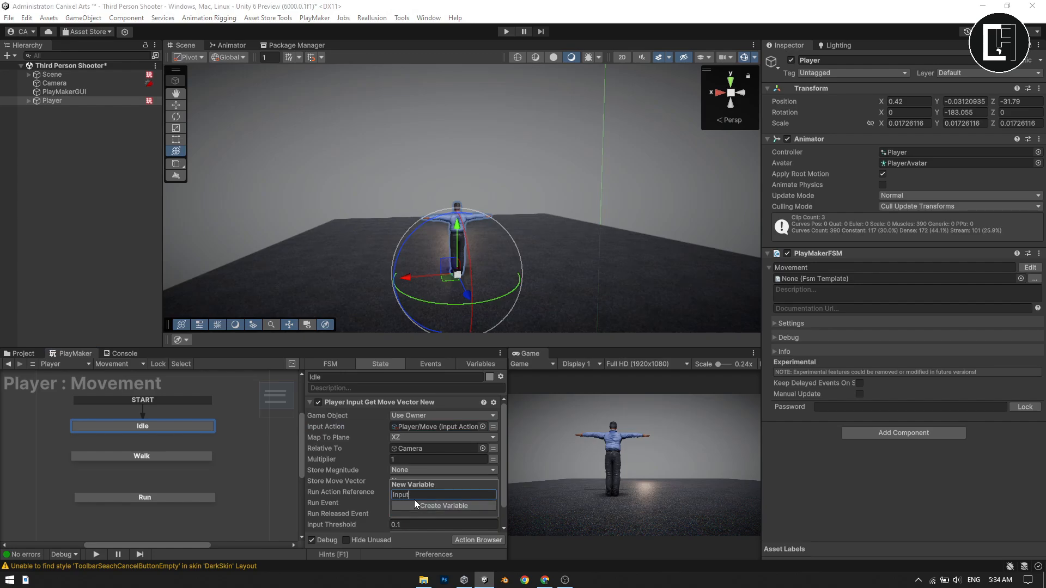
type("Input Magnitude")
left_click(414, 500)
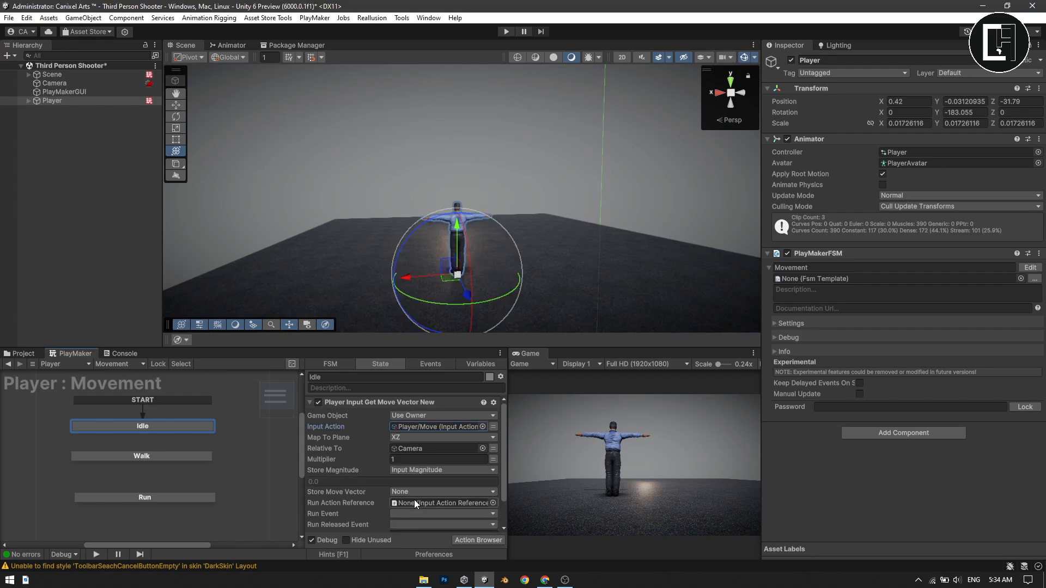
Store the move vector in a new variable named Input Vector and review the action's remaining settings.
left_click(440, 490)
left_click(439, 530)
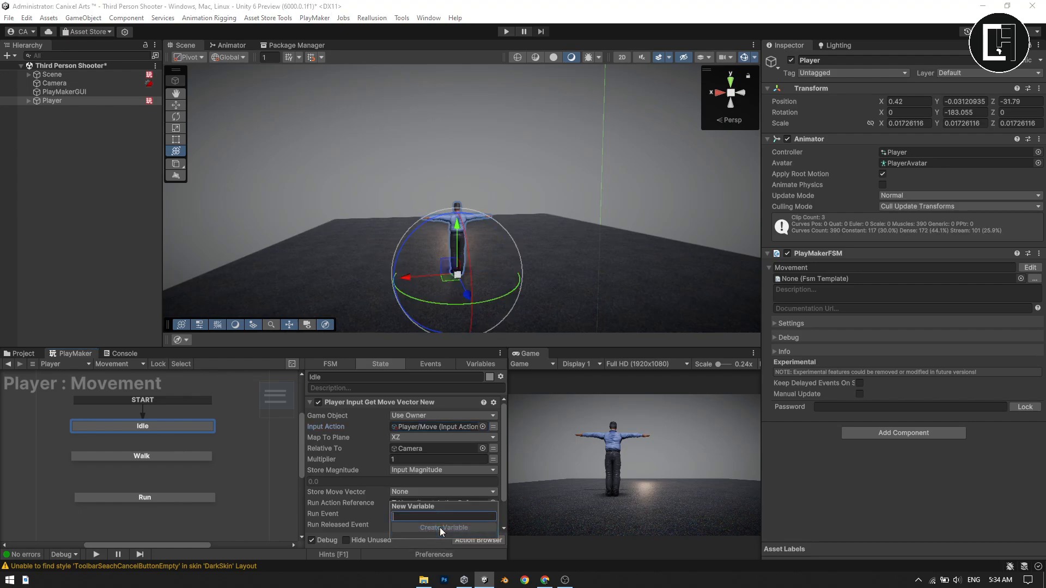
type("Inpu")
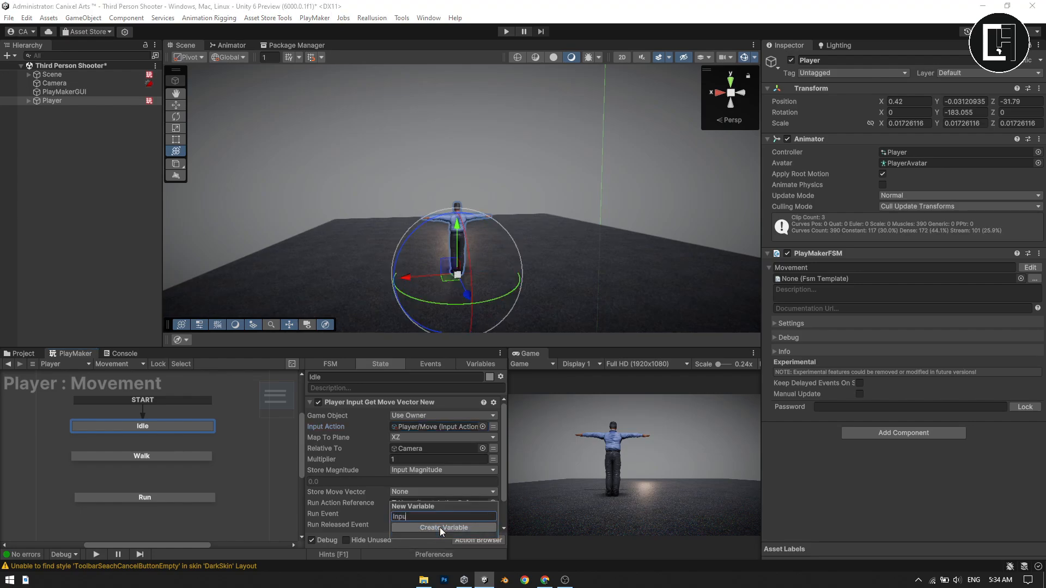
type("t Vector")
left_click(439, 528)
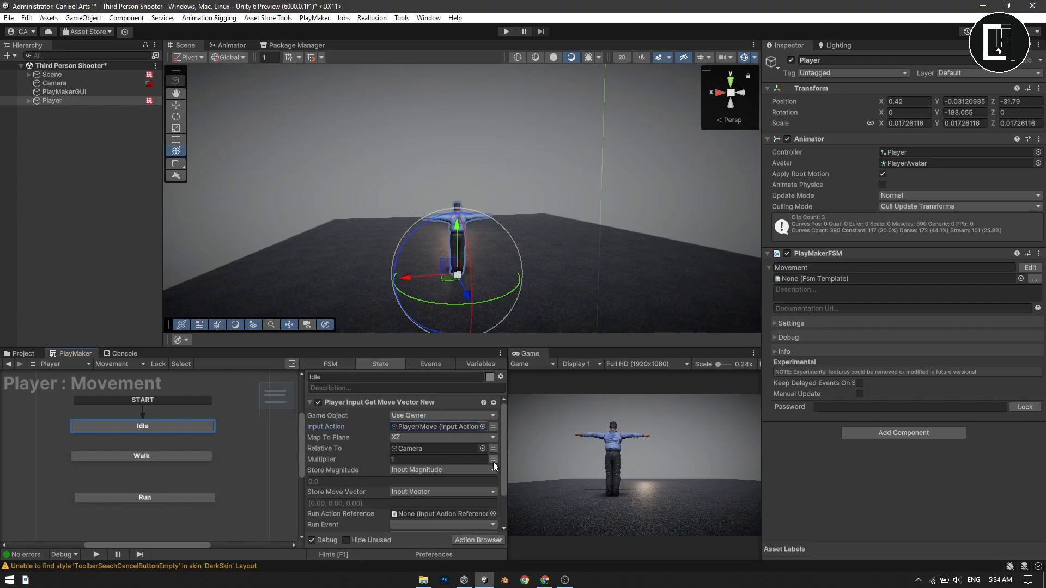
scroll(424, 469, "down", 3)
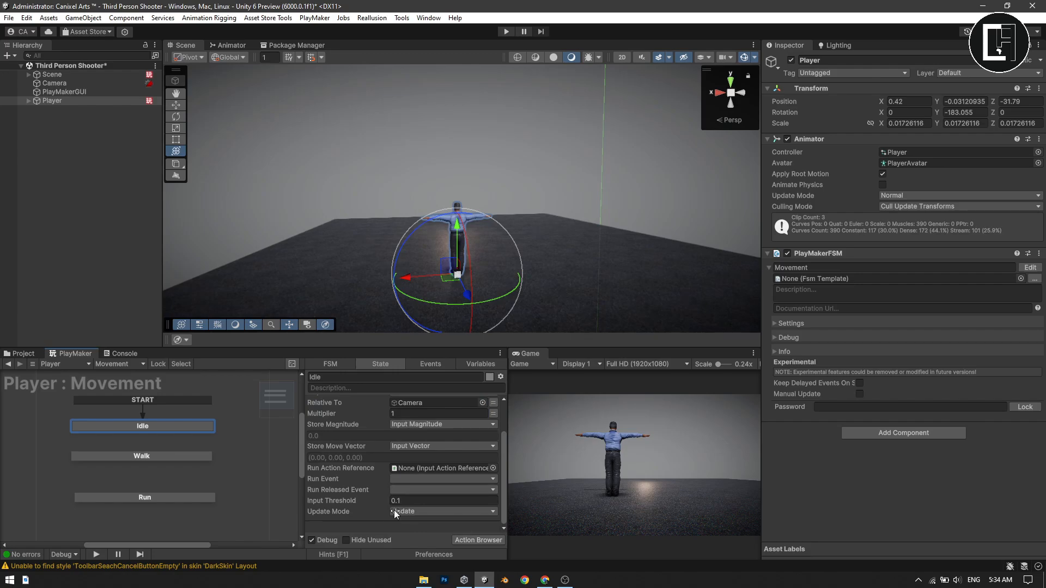
scroll(394, 510, "up", 3)
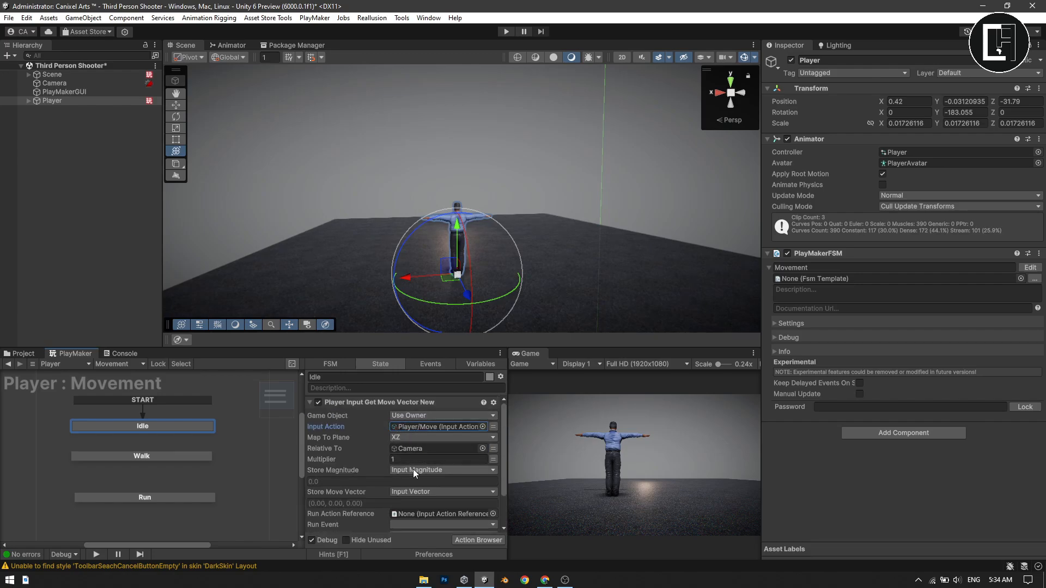
Check the Player's Animator parameters and add a Set Animator Float action to the Idle state.
left_click(231, 45)
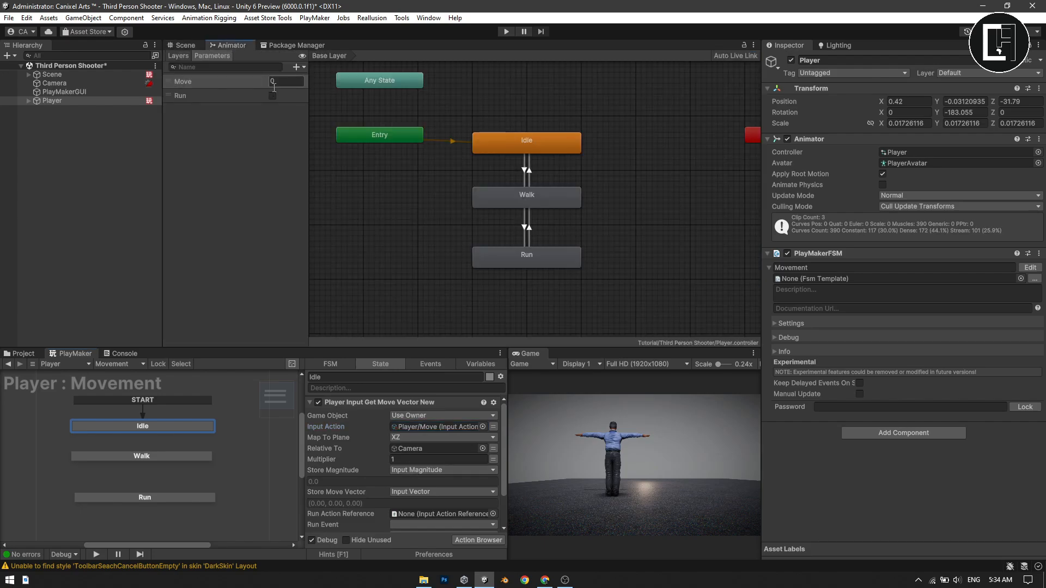
left_click(183, 48)
scroll(359, 438, "down", 3)
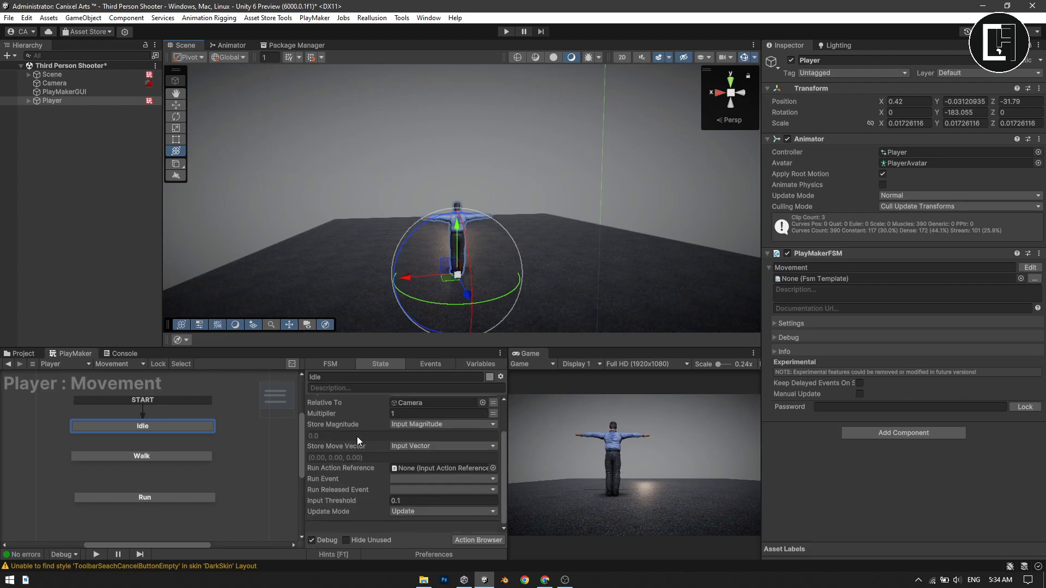
left_click(475, 540)
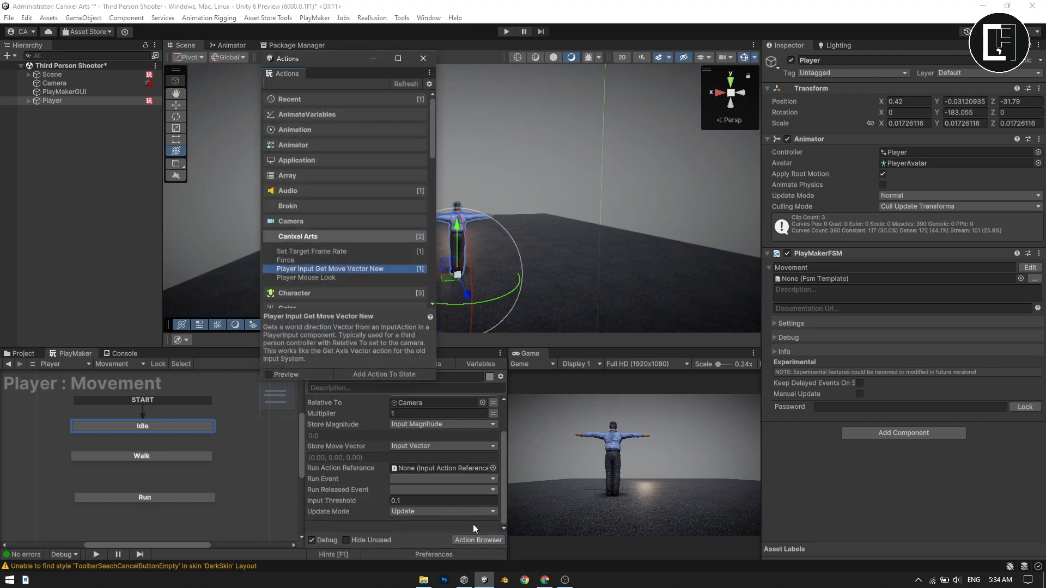
type("set an")
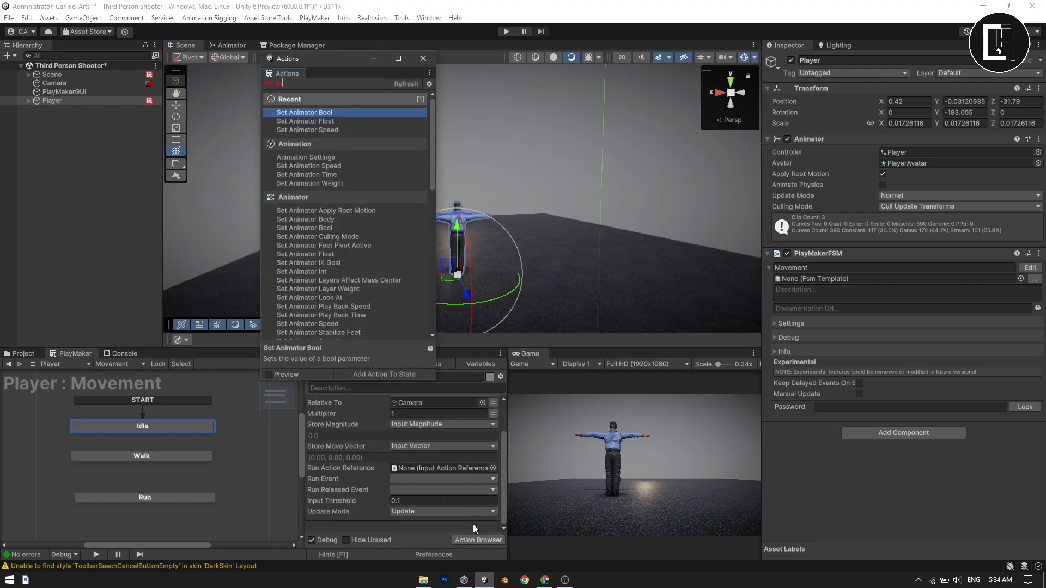
double_click(338, 122)
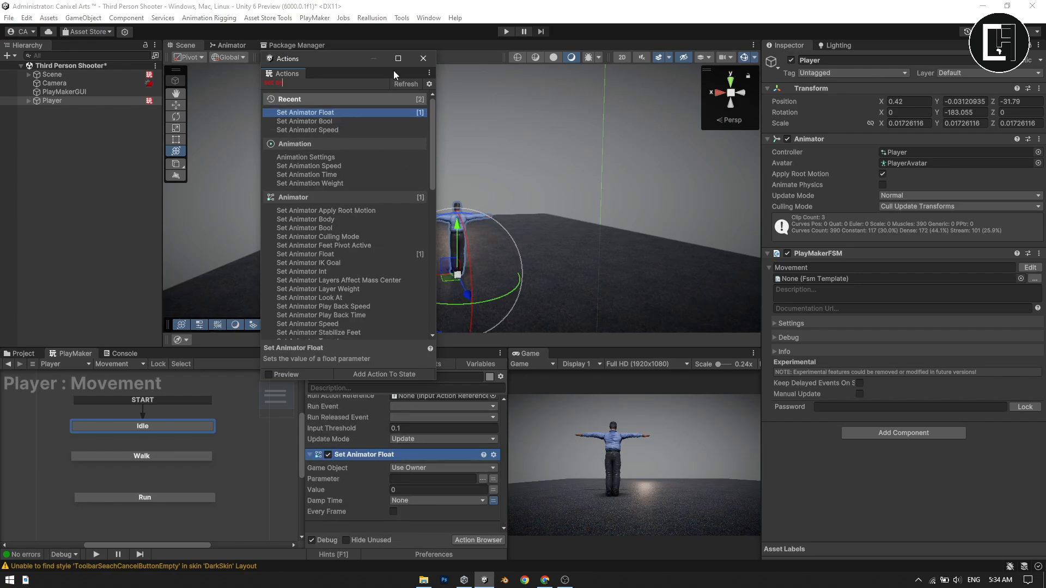
left_click(423, 58)
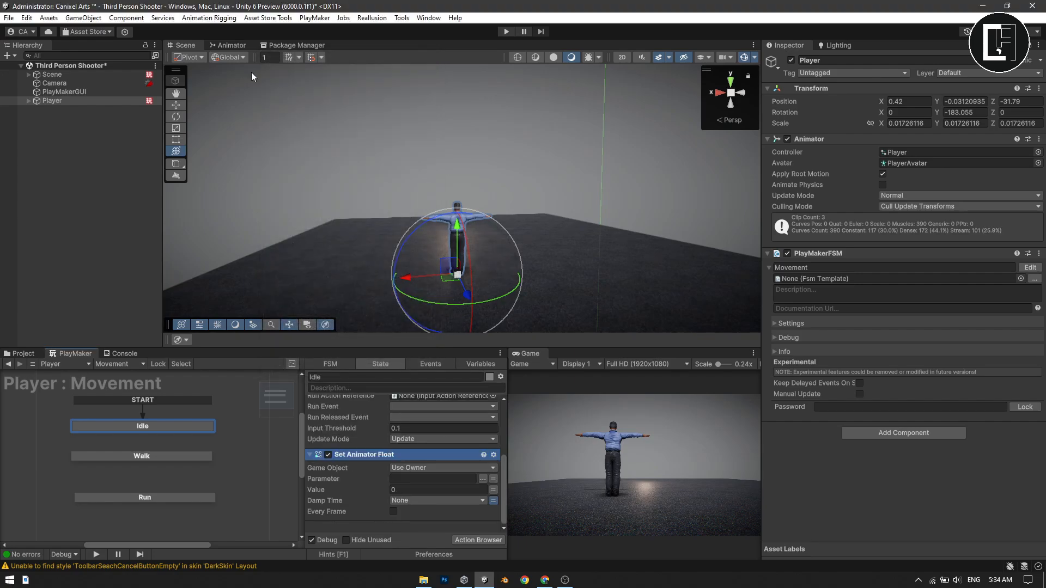
Set the Set Animator Float action's parameter to Move and its value to the Input Magnitude variable.
left_click(238, 46)
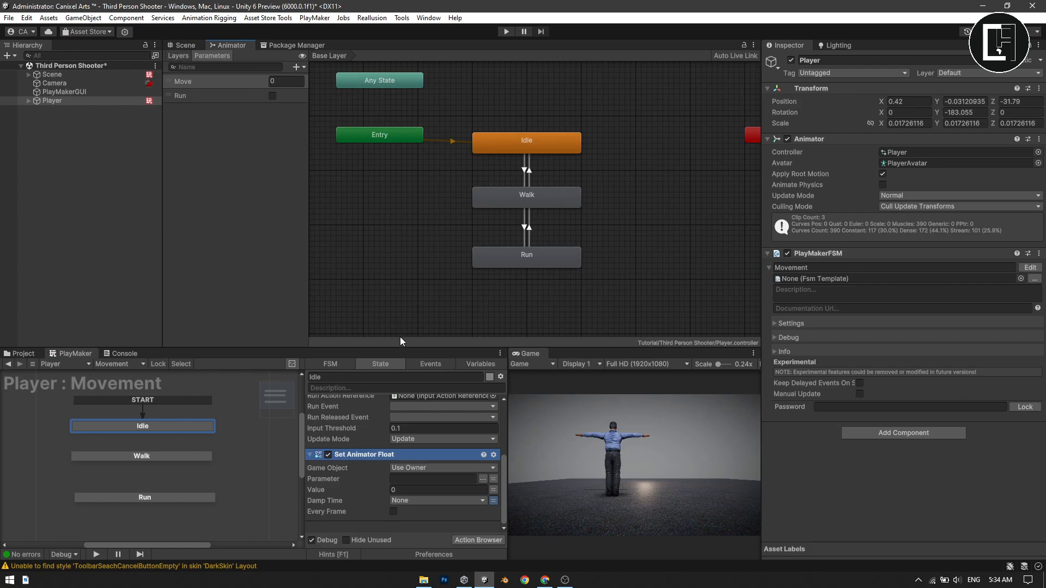
left_click(483, 479)
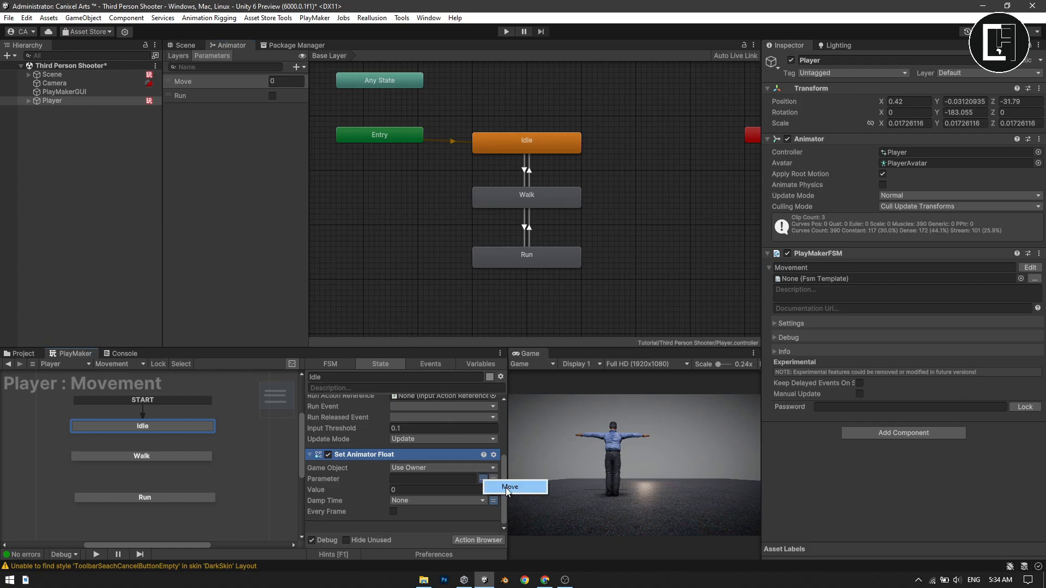
left_click(510, 488)
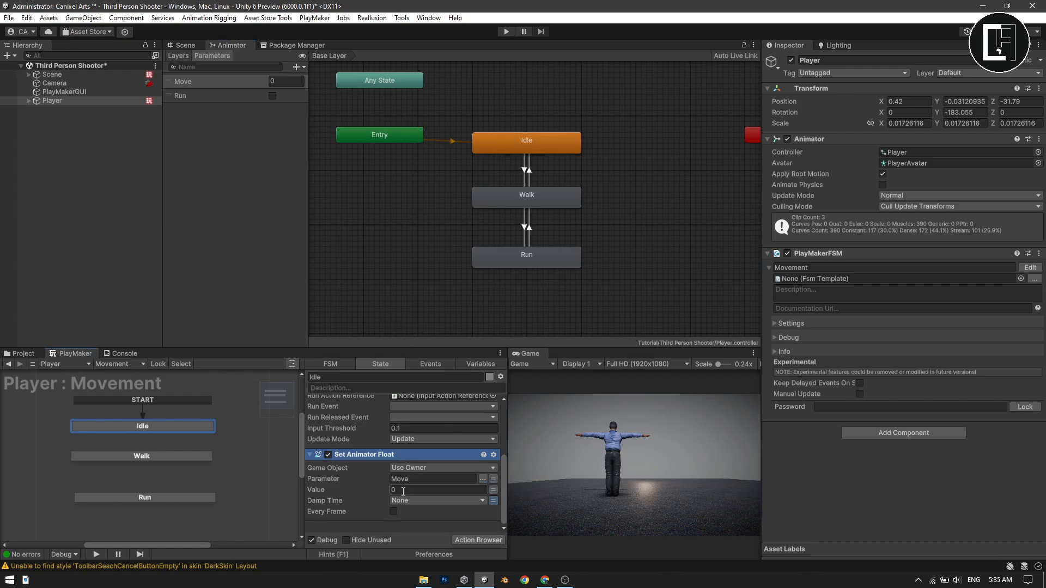
left_click(493, 490)
left_click(481, 490)
left_click(445, 510)
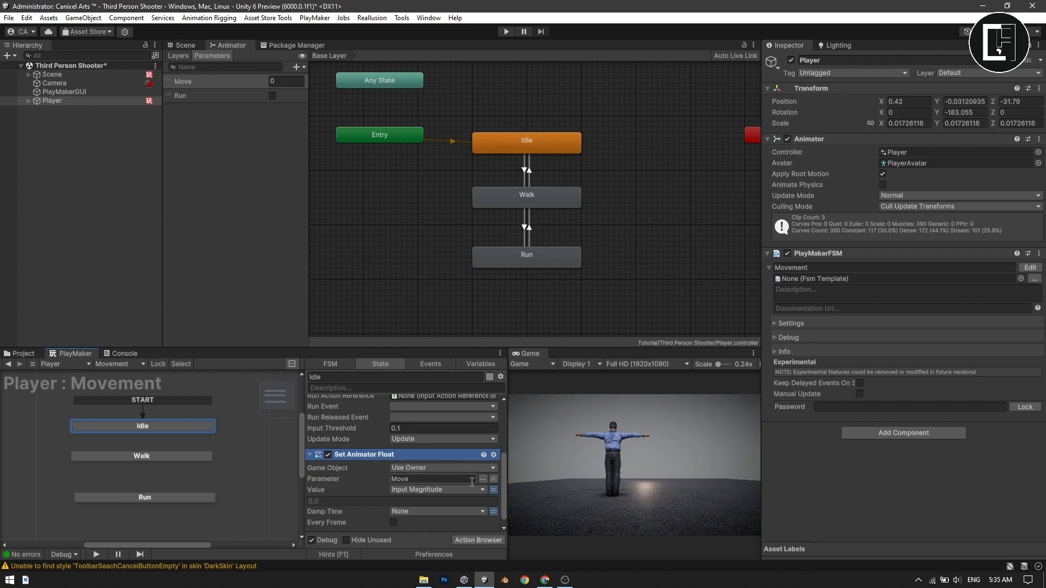
Make Set Animator Float run every frame and collapse both of the Idle state's actions.
scroll(381, 515, "down", 1)
left_click(394, 512)
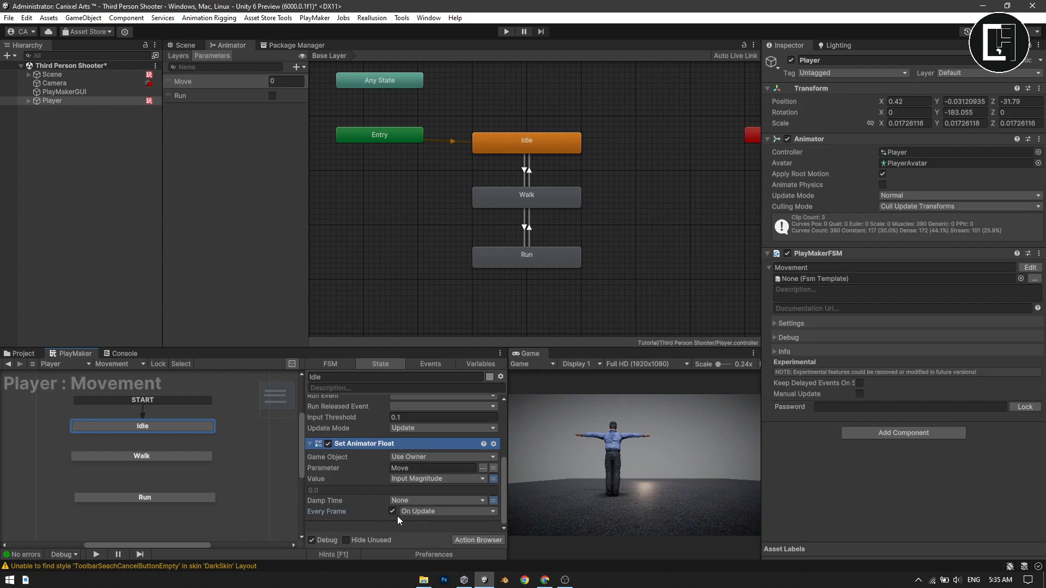
scroll(408, 505, "up", 5)
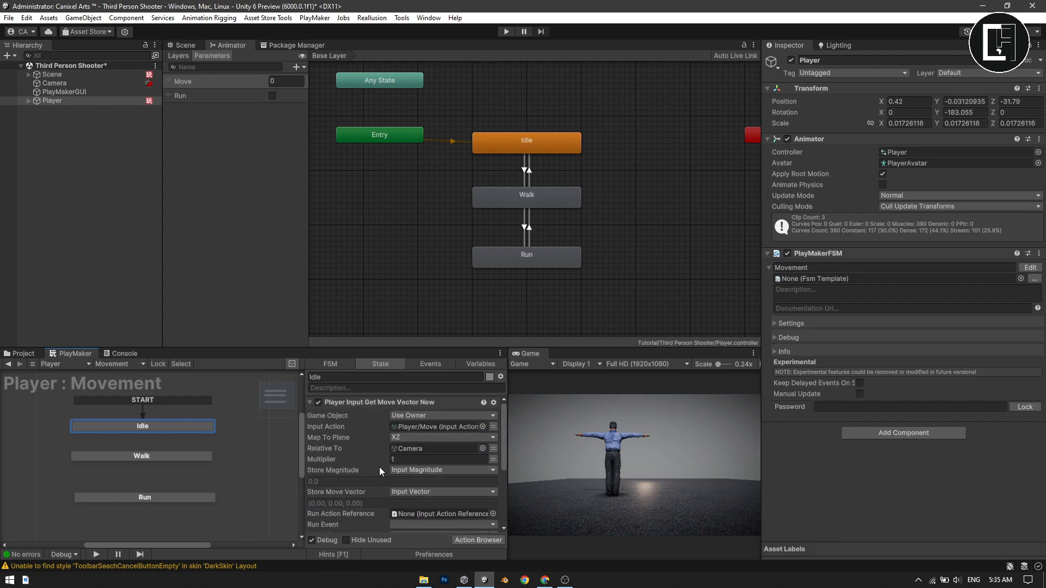
left_click(309, 404)
left_click(310, 414)
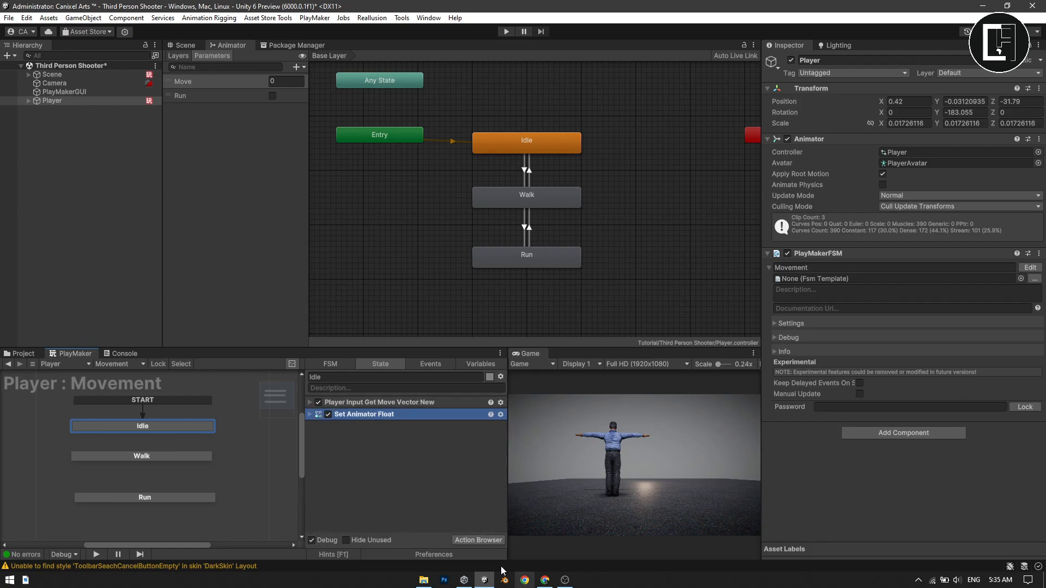
left_click(480, 518)
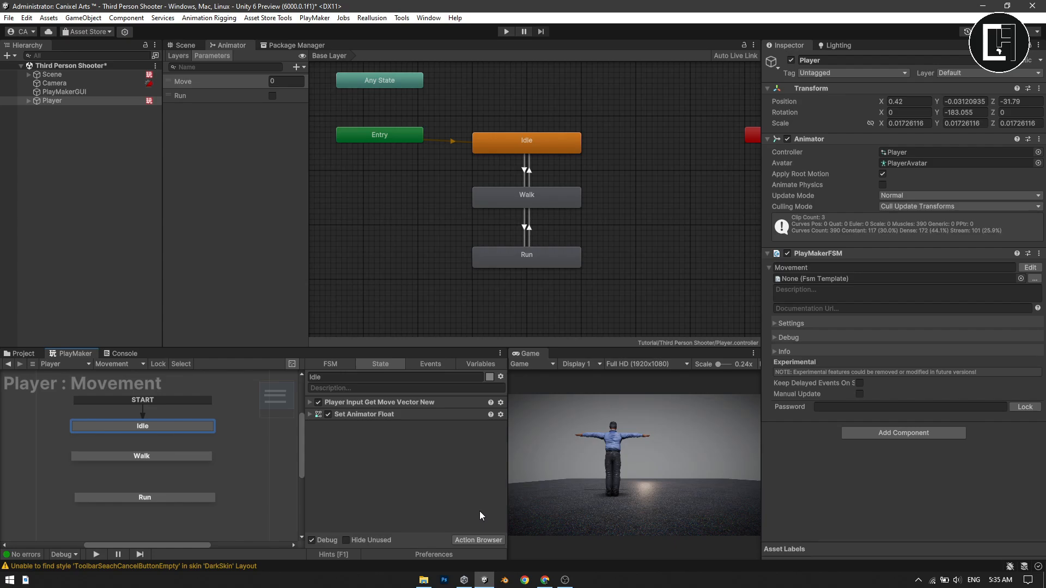
Add a Float Compare action to the Idle state and close the action browser.
left_click(478, 540)
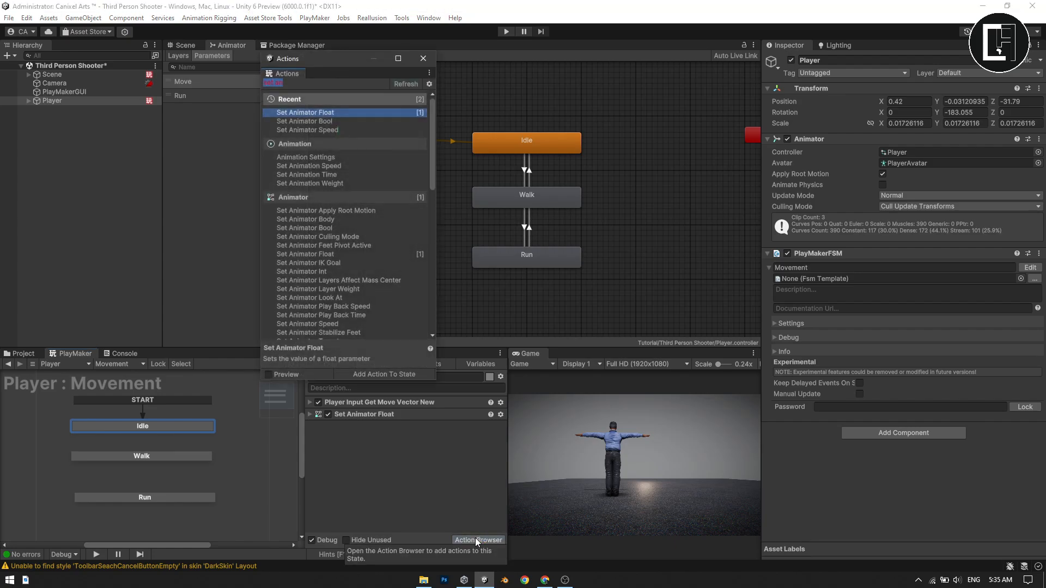
type("floay")
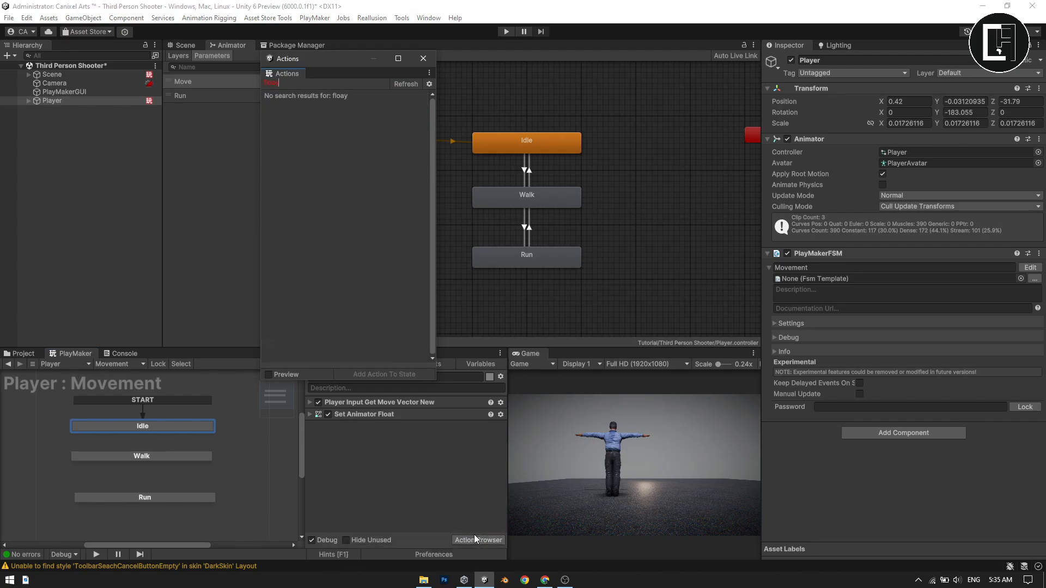
key("BackSpace")
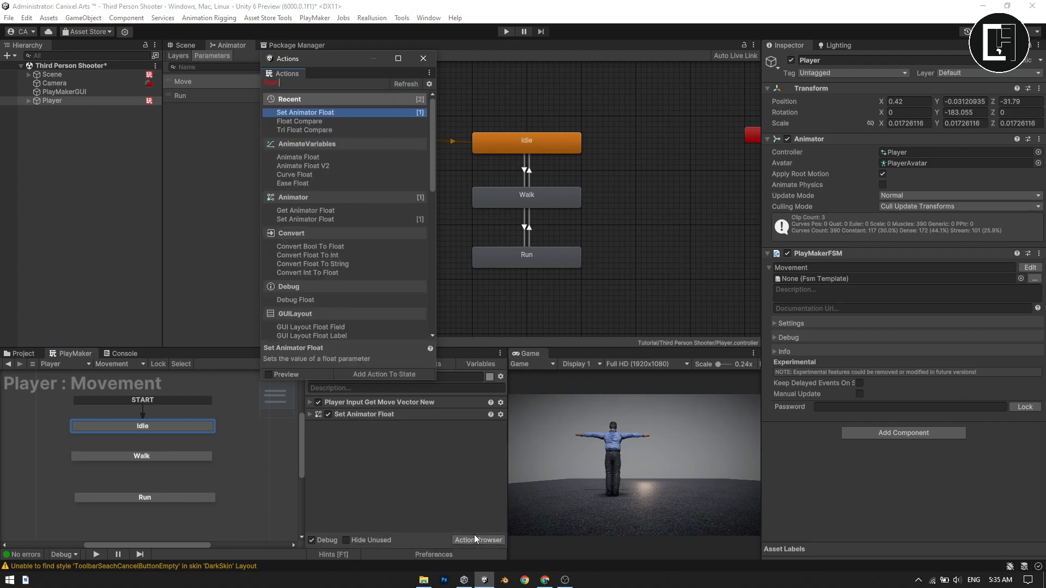
type("t comp")
key("Return")
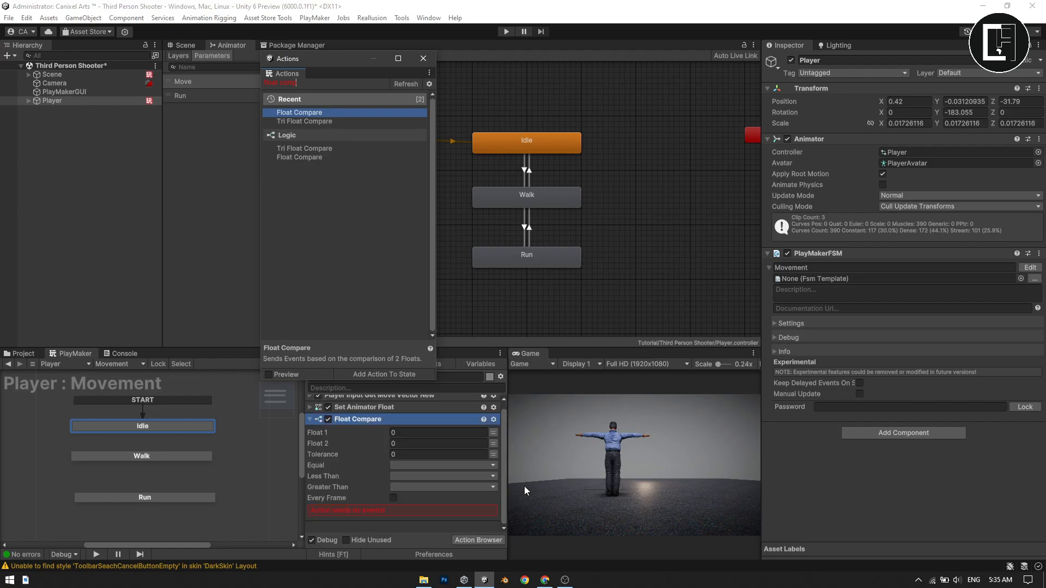
left_click(423, 60)
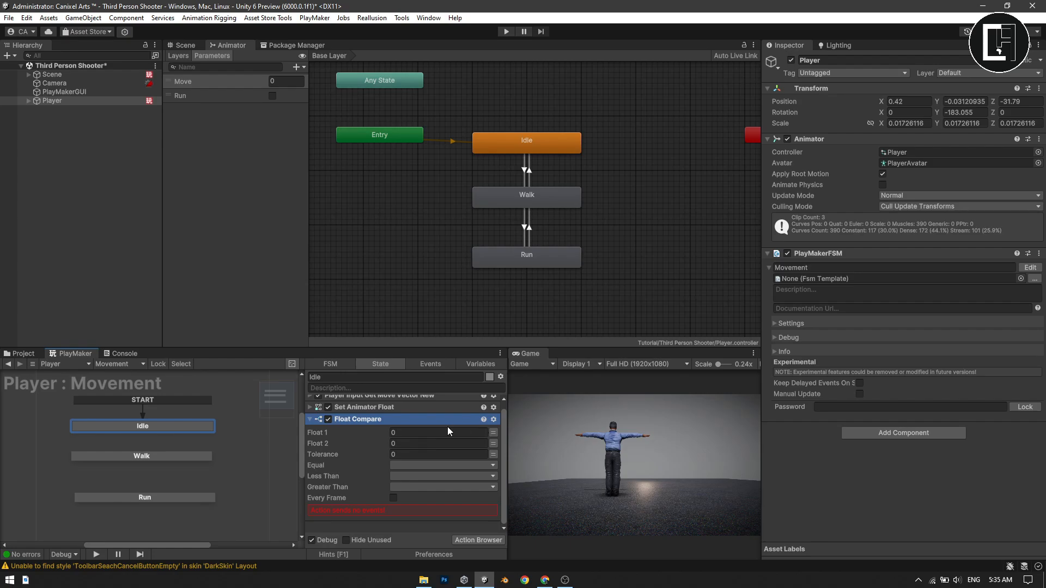
Review the Float Compare action's Float 1, Float 2 and Tolerance fields.
left_click(422, 440)
left_click(415, 433)
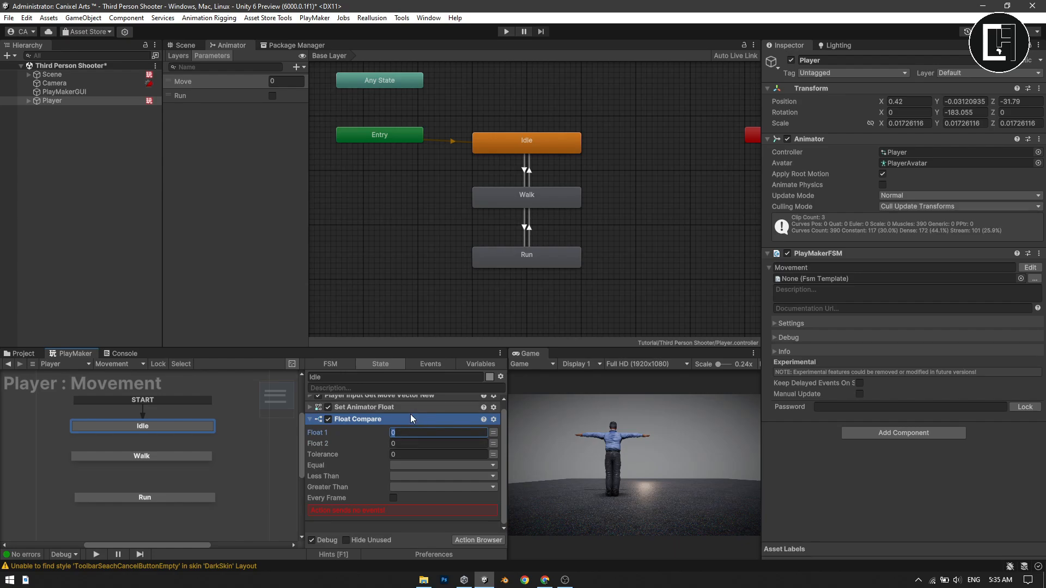
left_click(407, 420)
left_click(401, 444)
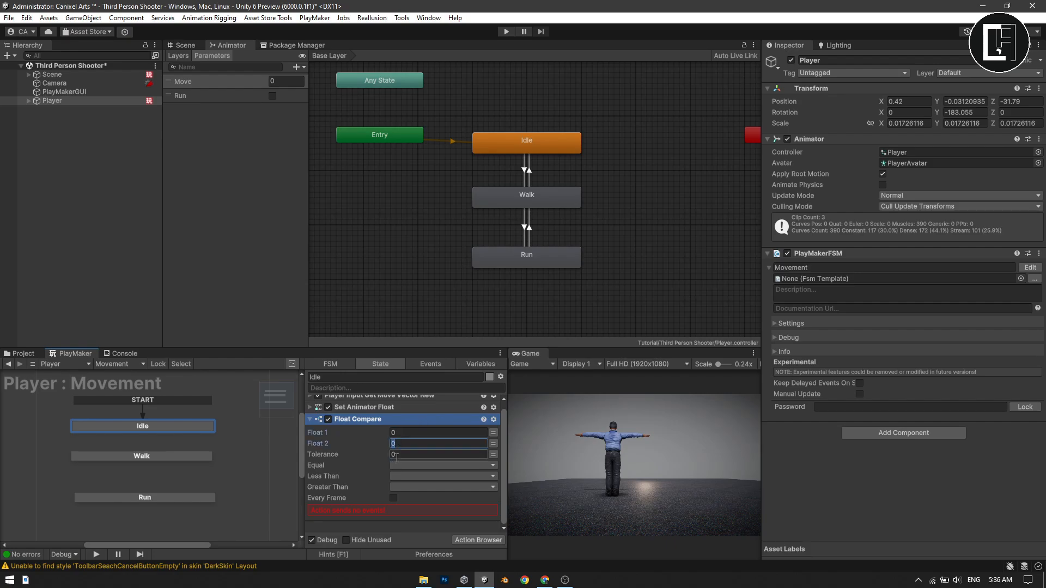
left_click(401, 456)
left_click(425, 444)
left_click(427, 434)
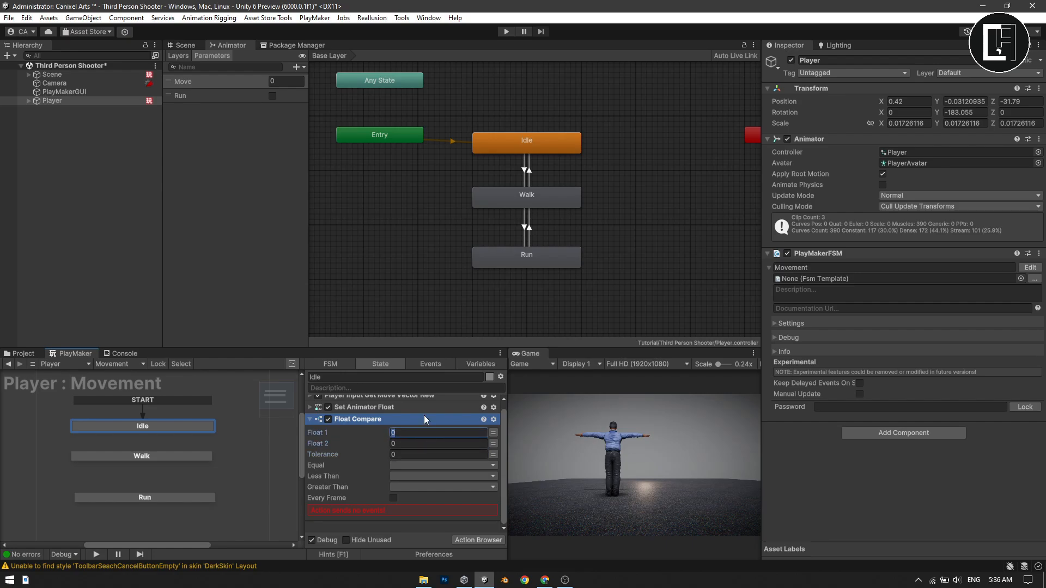
left_click(424, 416)
Set Float Compare's Float 1 to Input Magnitude and Float 2 to 0.1, checking it against the Animator's Idle-to-Walk condition.
left_click(492, 434)
left_click(468, 430)
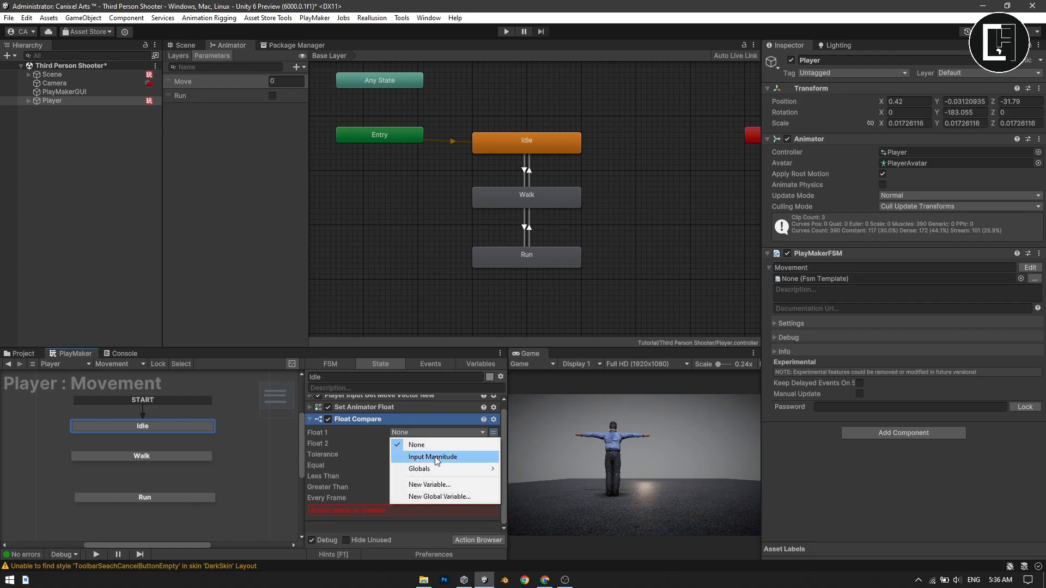
left_click(435, 457)
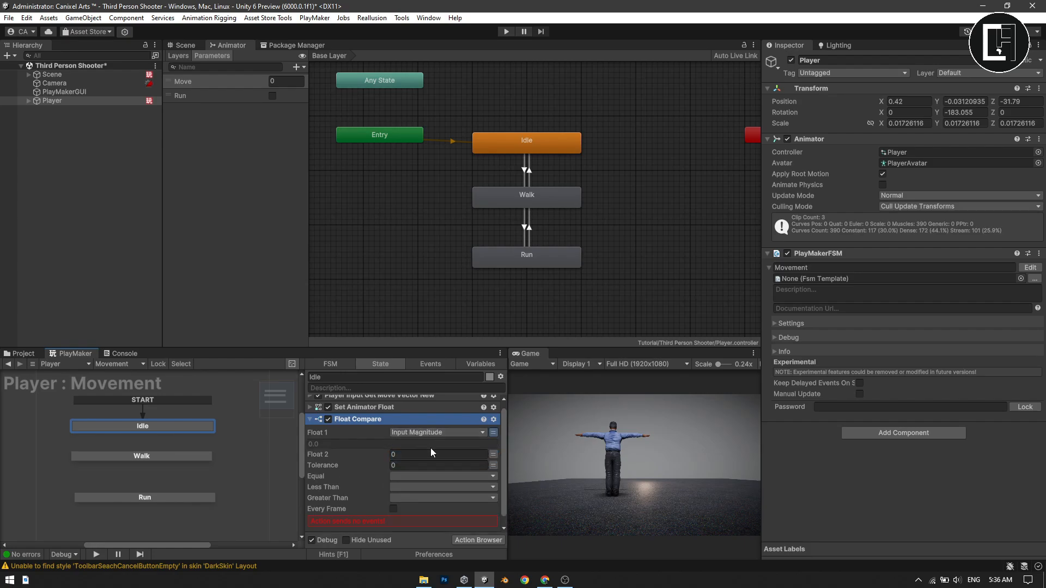
key("BackSpace")
type(".1")
left_click(525, 180)
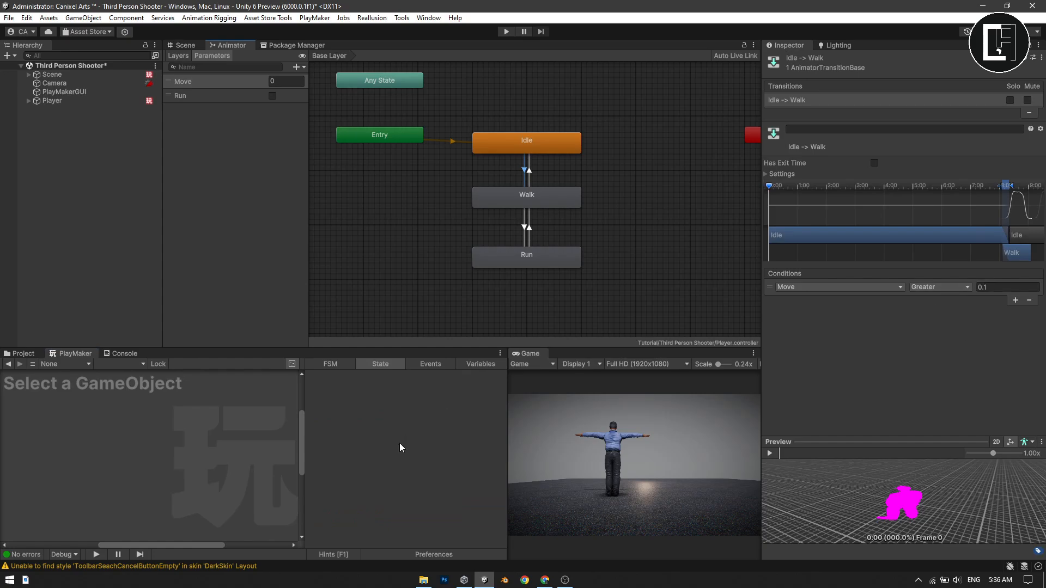
left_click(66, 101)
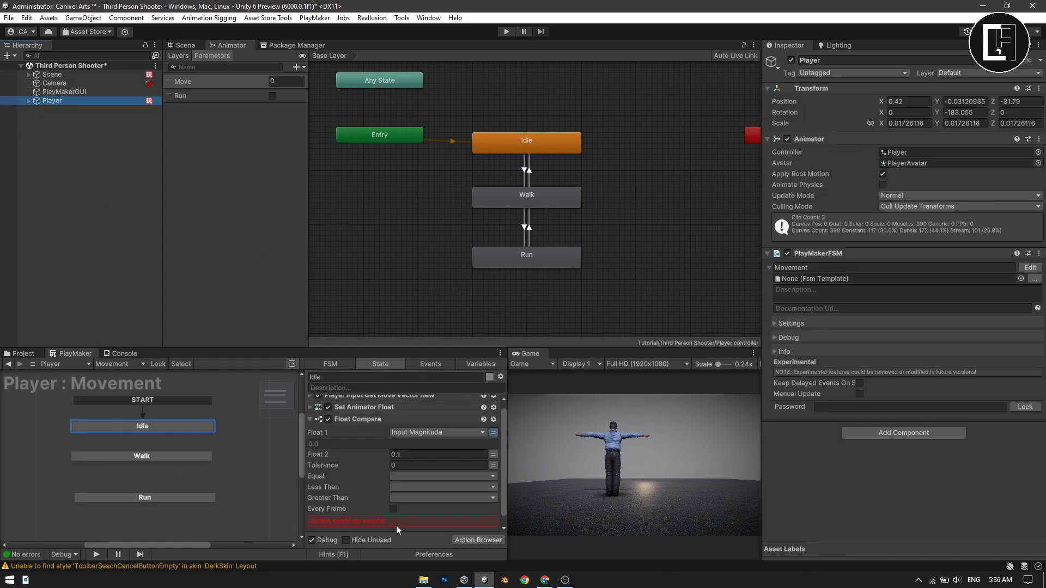
Make Float Compare send a new Walk event when greater than, and run it every frame.
left_click(427, 495)
left_click(419, 493)
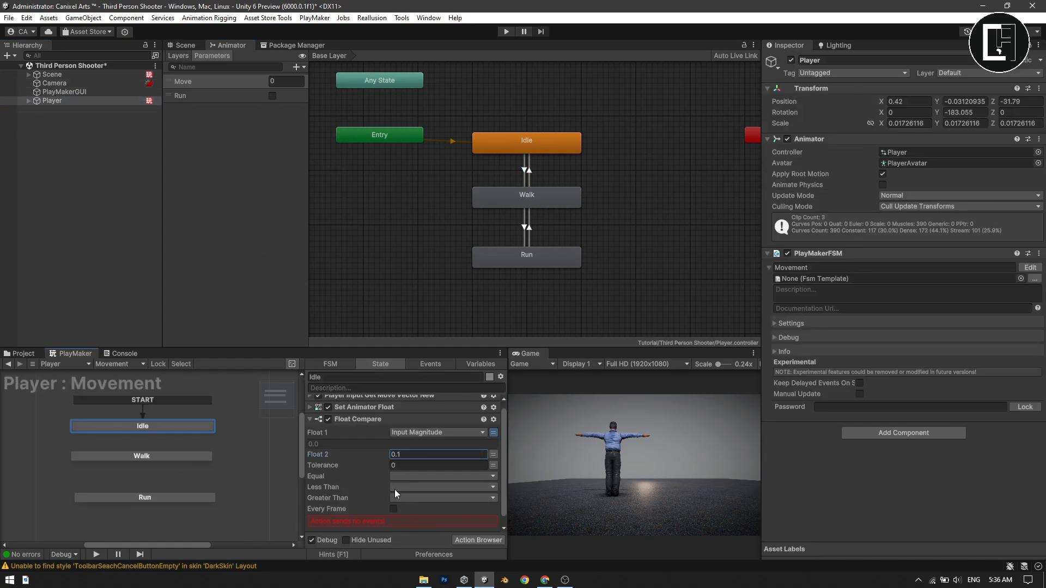
left_click(430, 498)
left_click(421, 495)
type("Walk")
left_click(420, 489)
left_click(394, 512)
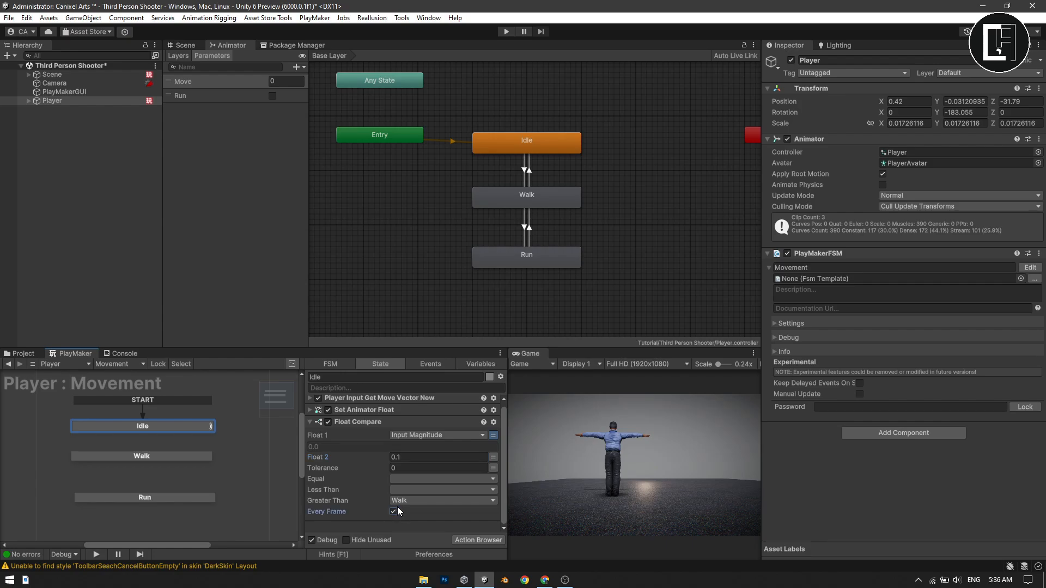
Add a Walk transition to the Idle state and link it to the Walk state.
right_click(139, 425)
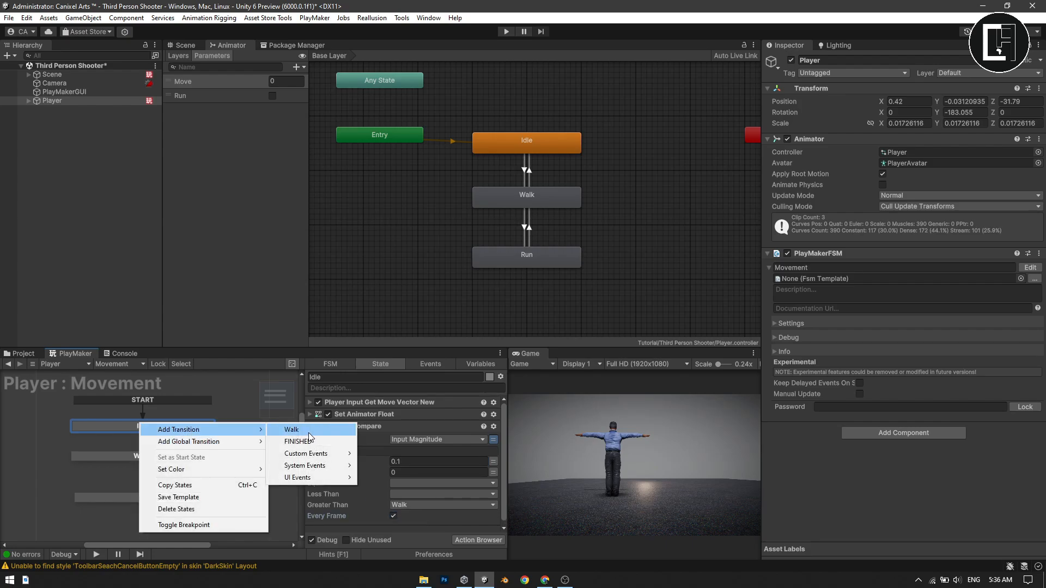
left_click(286, 429)
left_click_drag(172, 437, 144, 465)
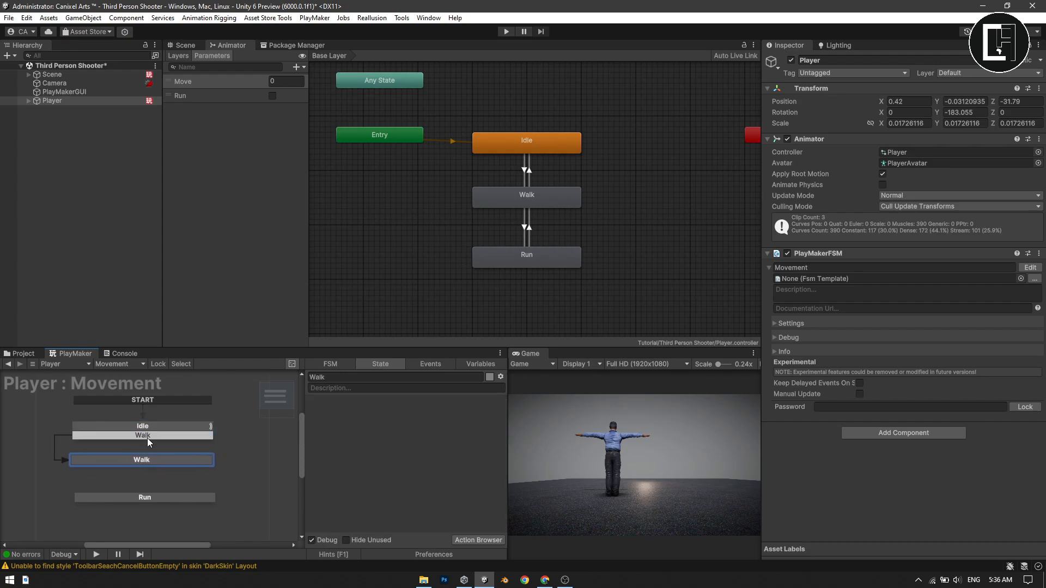
Collapse the Idle state's Float Compare and copy all three Idle actions into the Walk state.
left_click(147, 438)
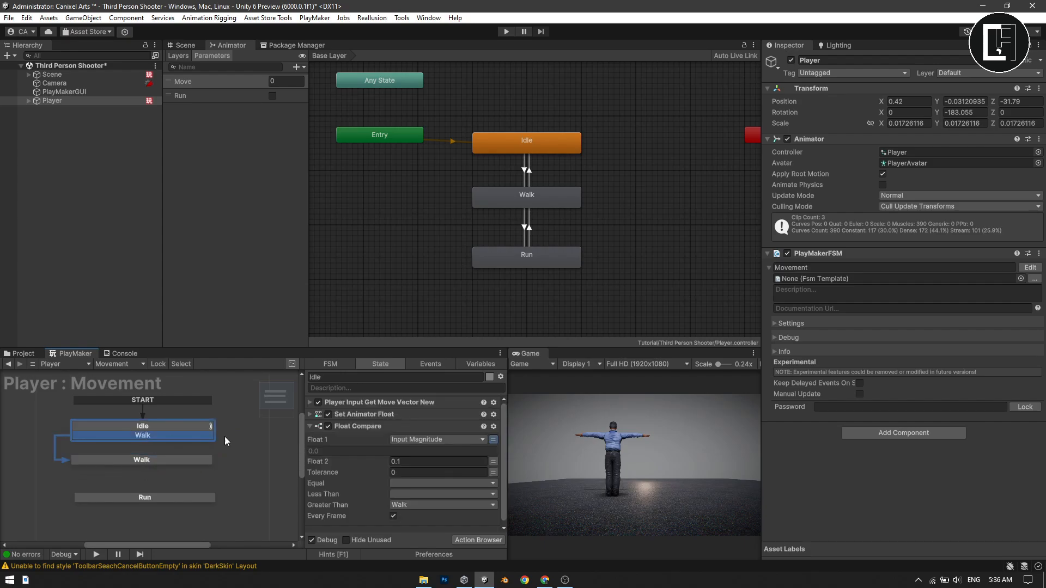
left_click(310, 426)
left_click(355, 402)
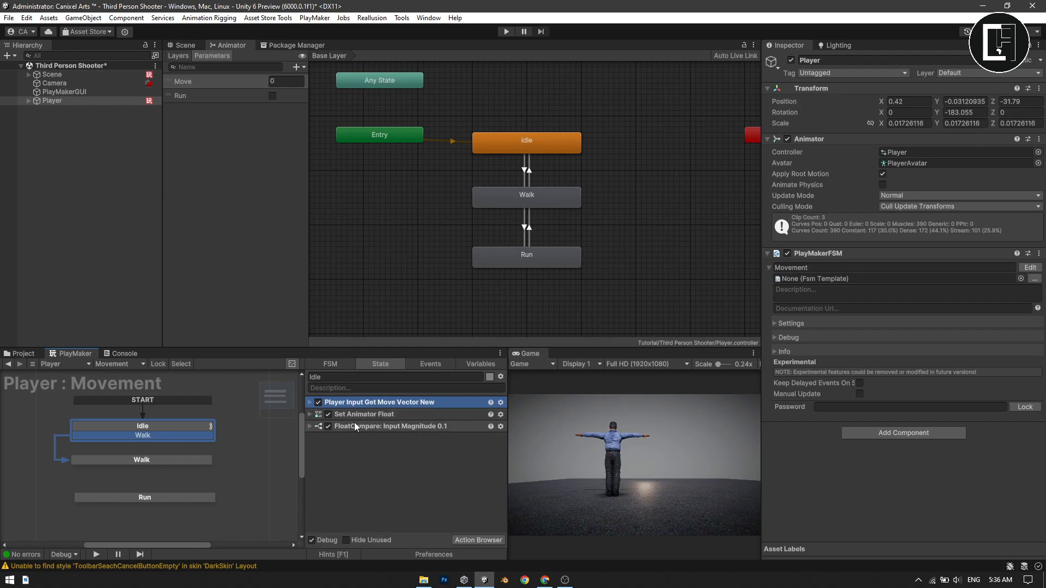
left_click(354, 425, "shift")
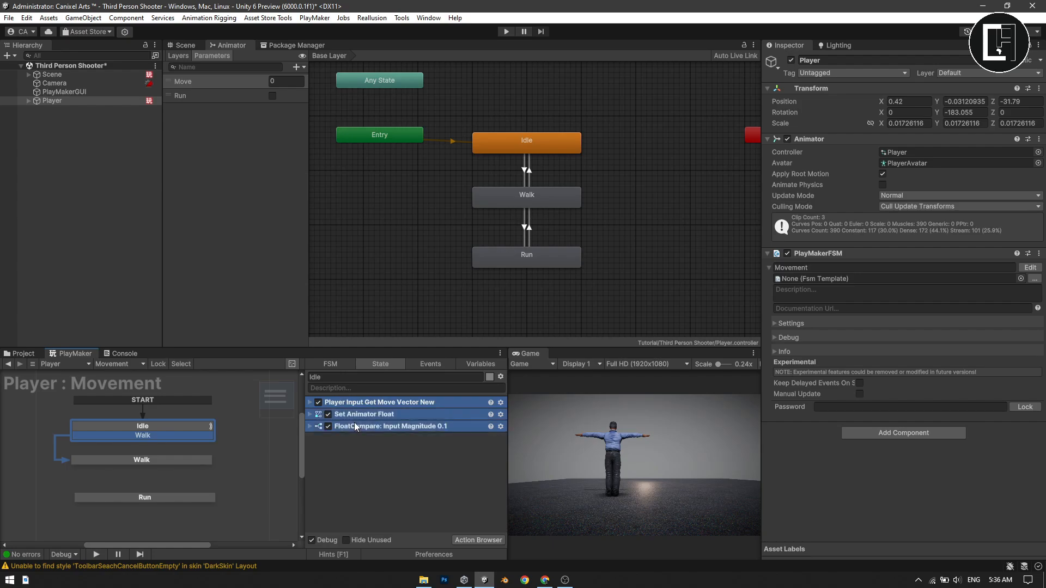
left_click(179, 461)
key("ctrl+v")
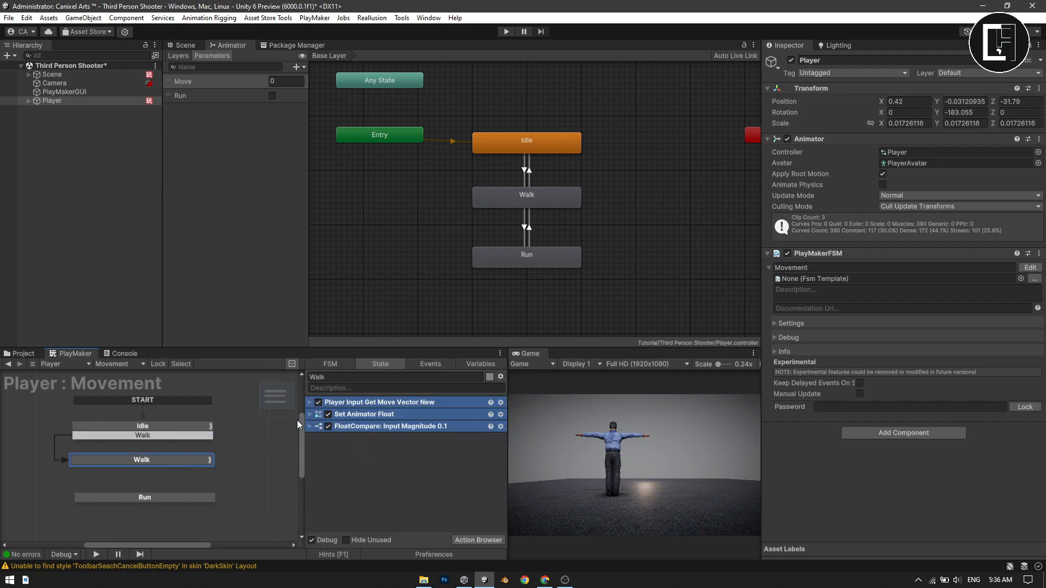
In the Walk state's Float Compare, clear the Greater Than event and assign a new Idle event to Less Than.
left_click(309, 426)
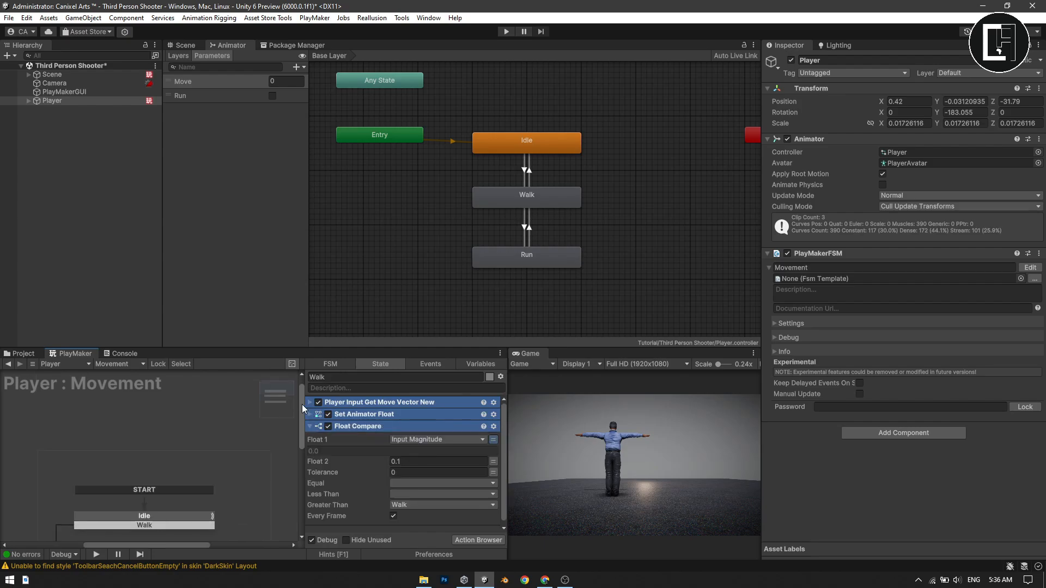
scroll(420, 494, "down", 1)
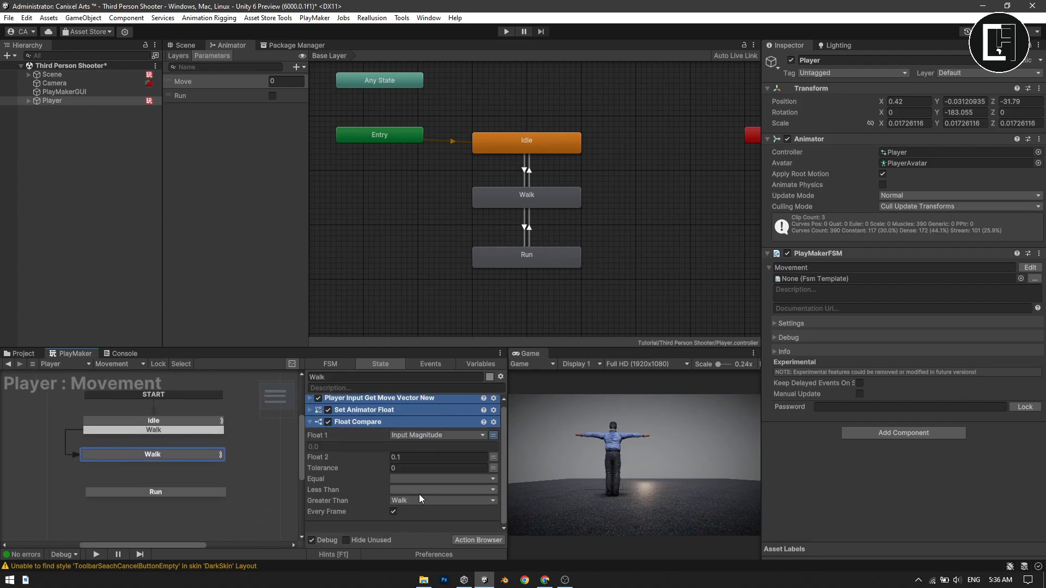
left_click(403, 500)
left_click(443, 430)
left_click(414, 492)
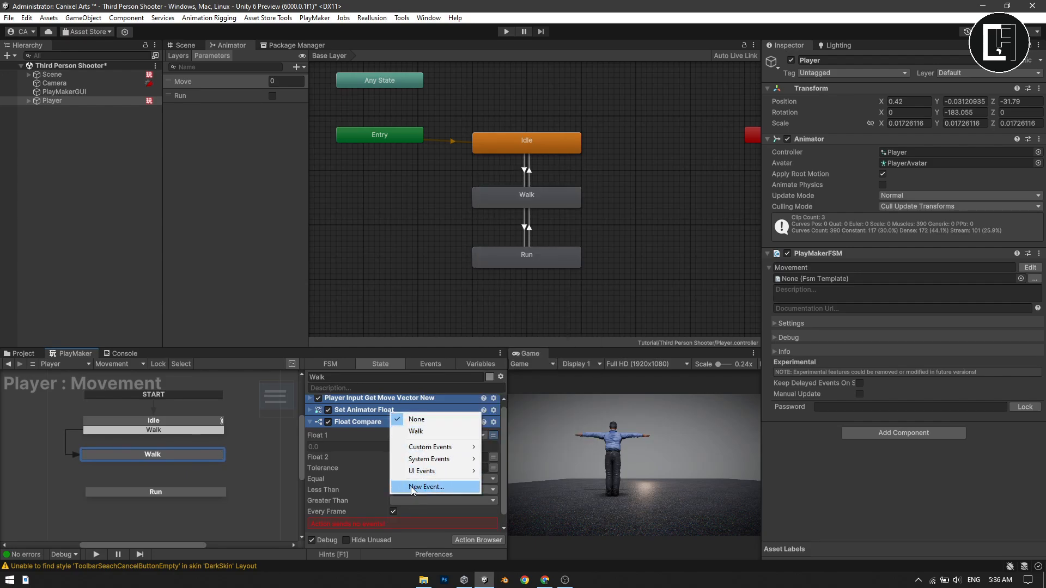
left_click(411, 485)
type("Id")
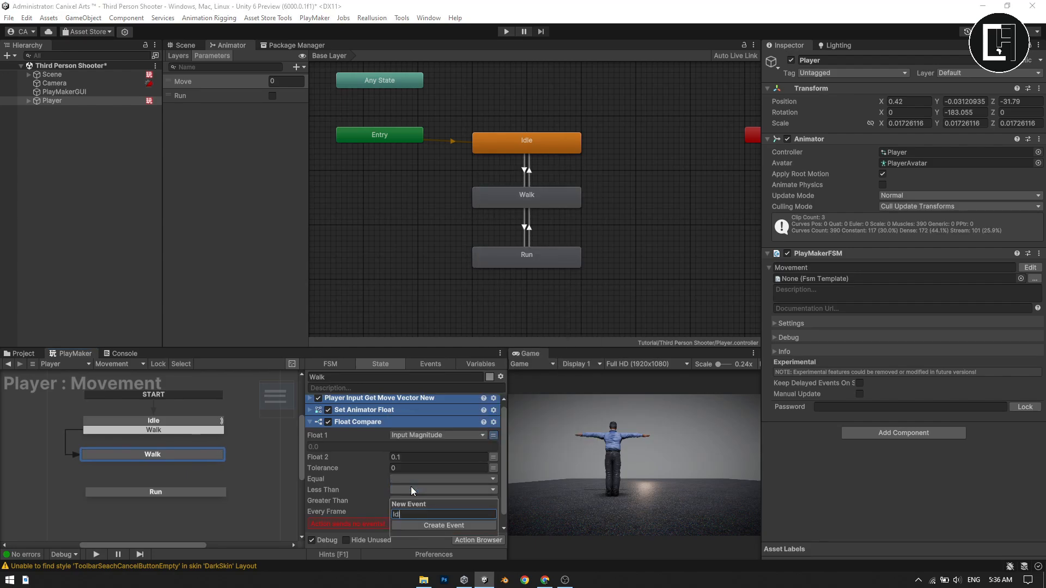
type("le")
key("Return")
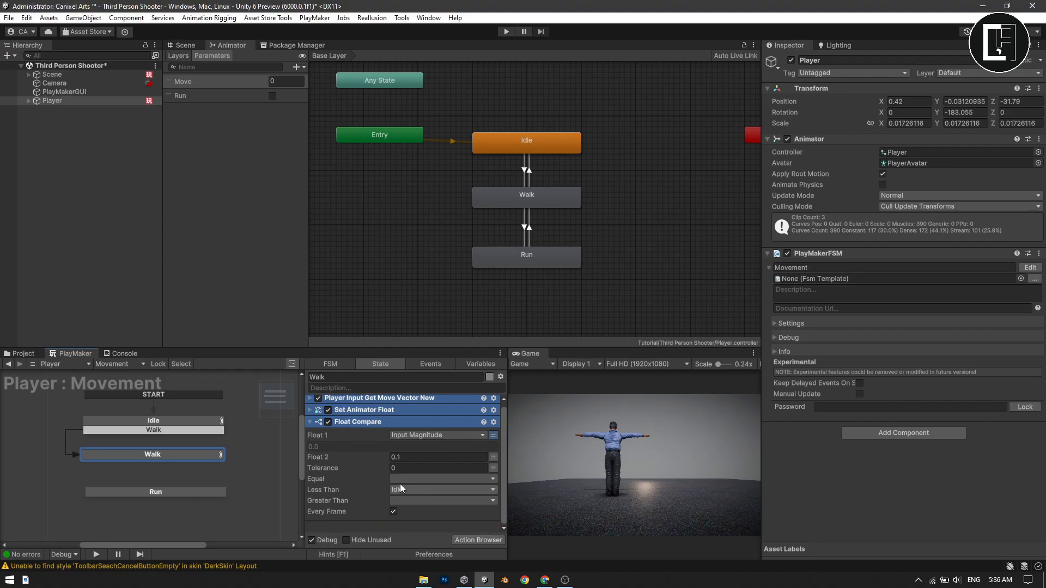
Add an Idle transition to the Walk state.
right_click(182, 460)
mouse_move(312, 477)
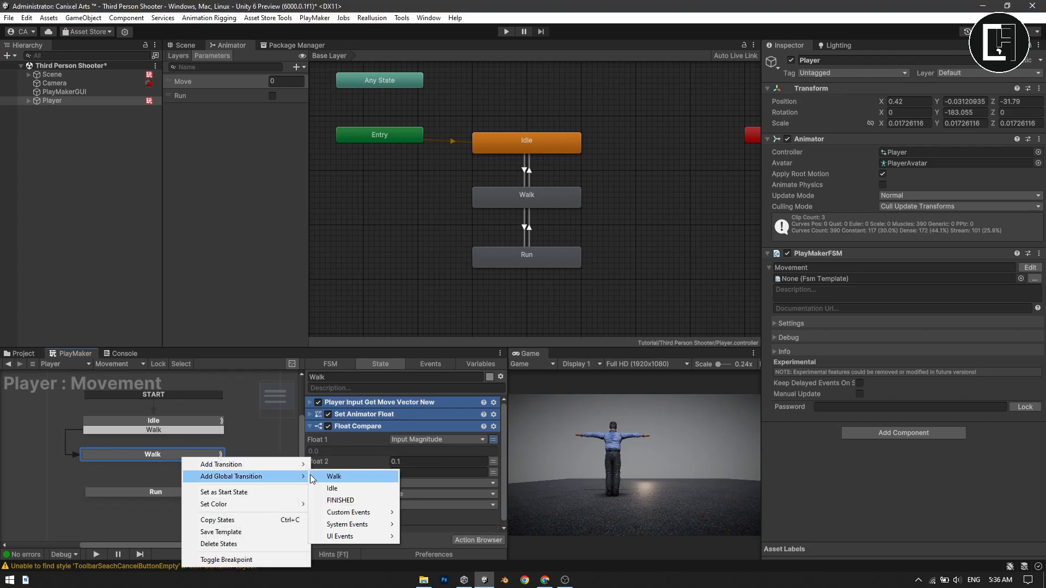
left_click(334, 476)
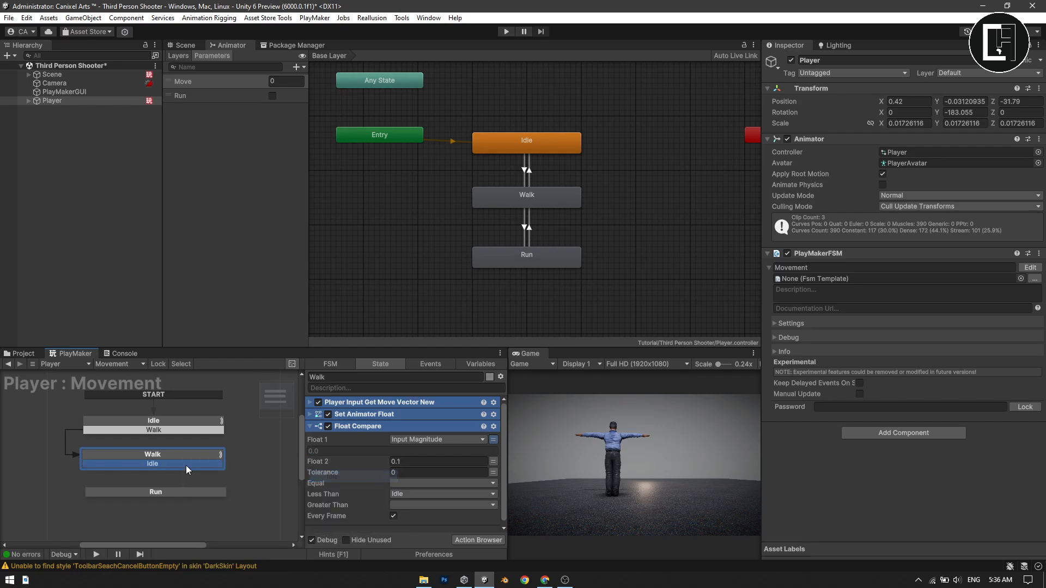
Link the Walk state's Idle transition to the Idle state and check the animator's Walk-to-Idle transition conditions.
left_click_drag(187, 463, 202, 426)
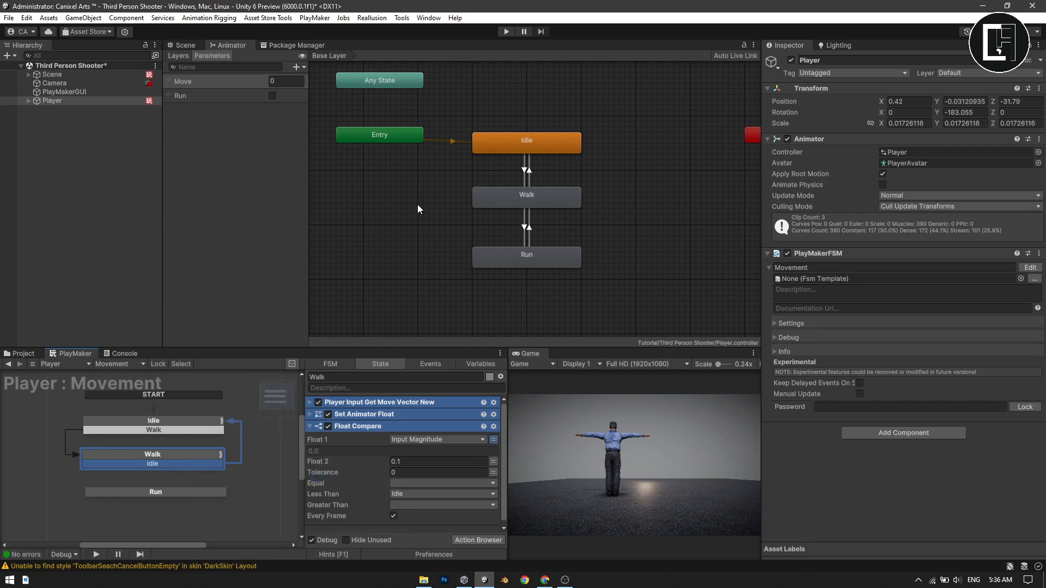
left_click(529, 171)
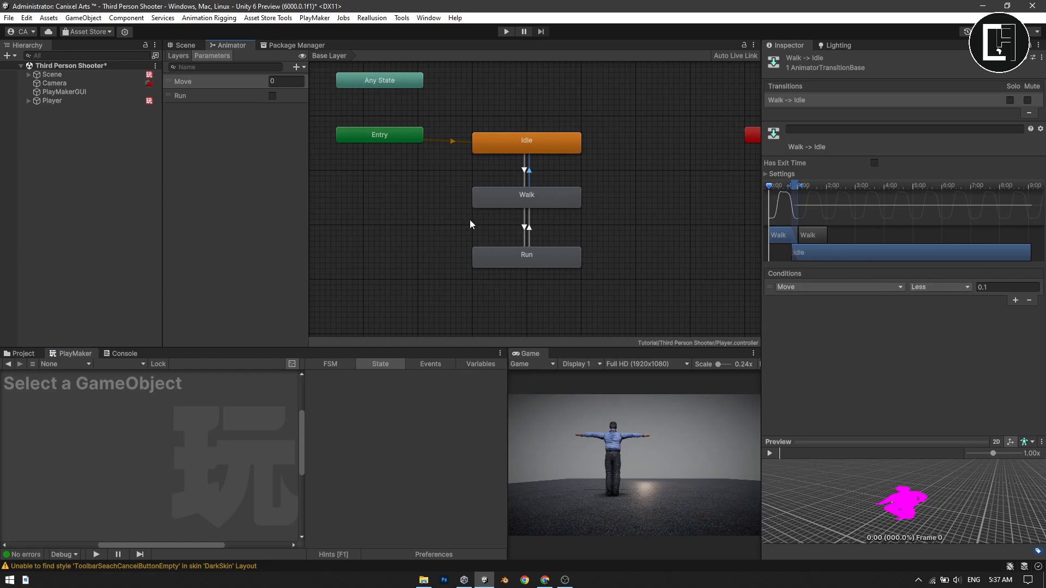
left_click(58, 100)
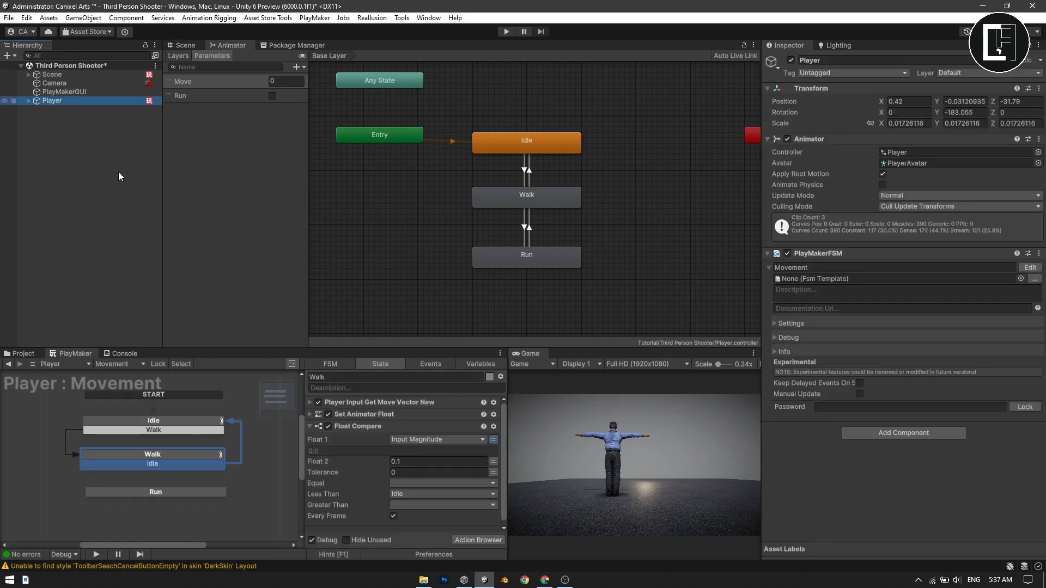
Examine the input actions available for the Run Action Reference in the Walk state's Player Input Get Move Vector New action.
left_click(198, 454)
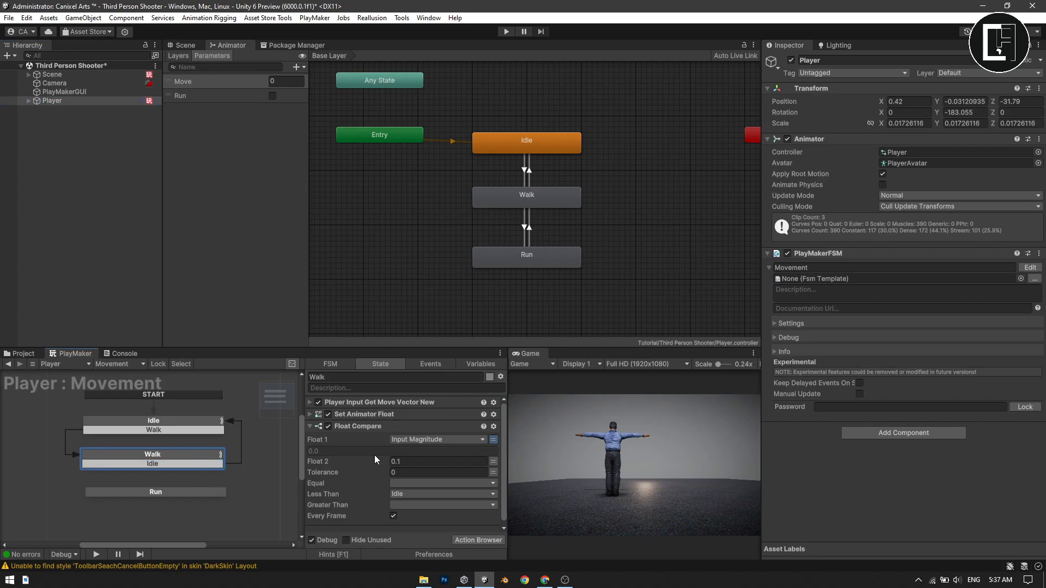
left_click(311, 427)
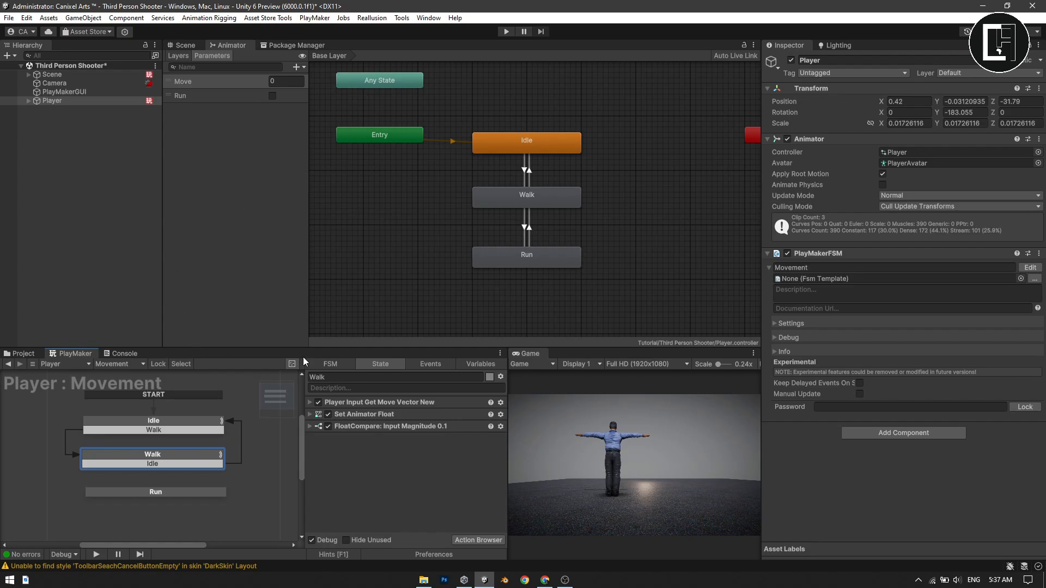
left_click(309, 402)
scroll(378, 437, "down", 2)
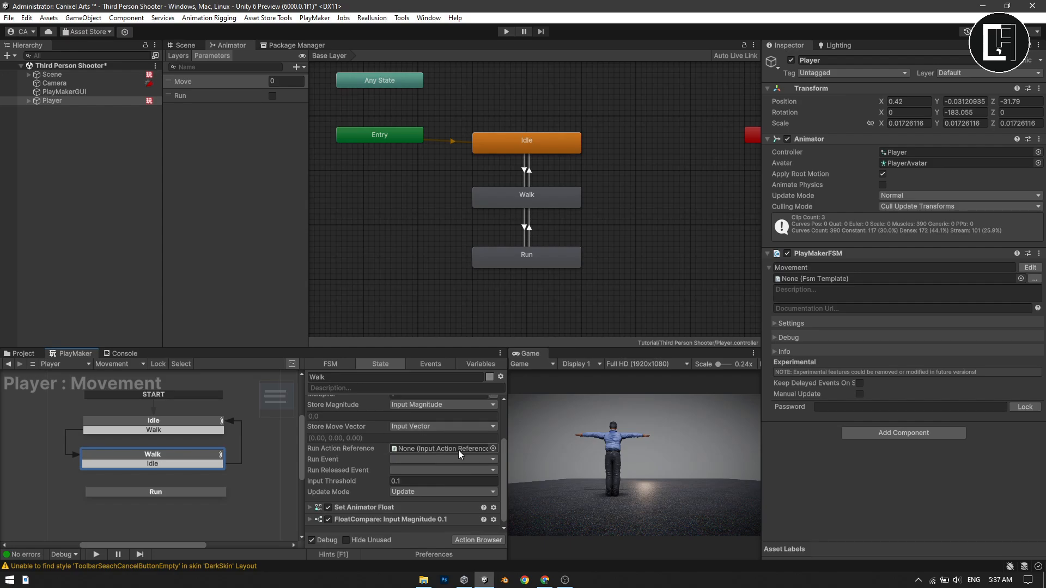
left_click(493, 449)
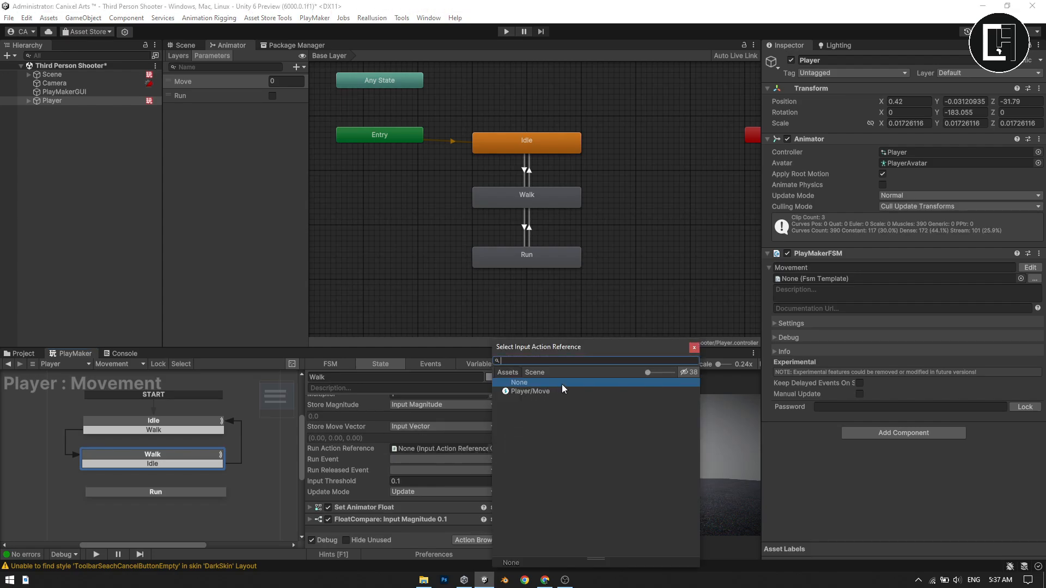
left_click(694, 348)
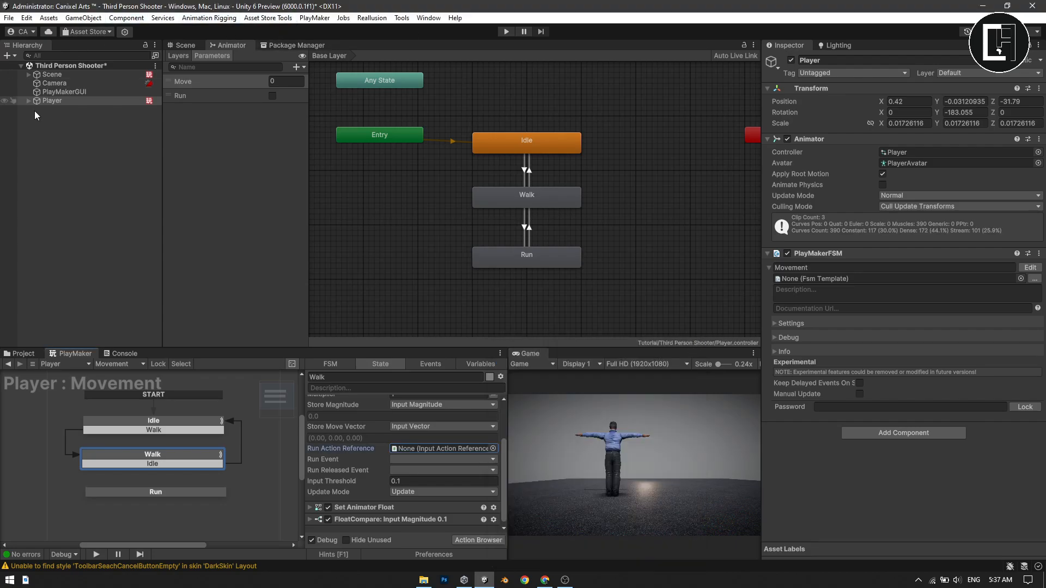
Open the Input Actions asset in the Third Person Shooter folder and add an action named Run to the Player map.
left_click(23, 354)
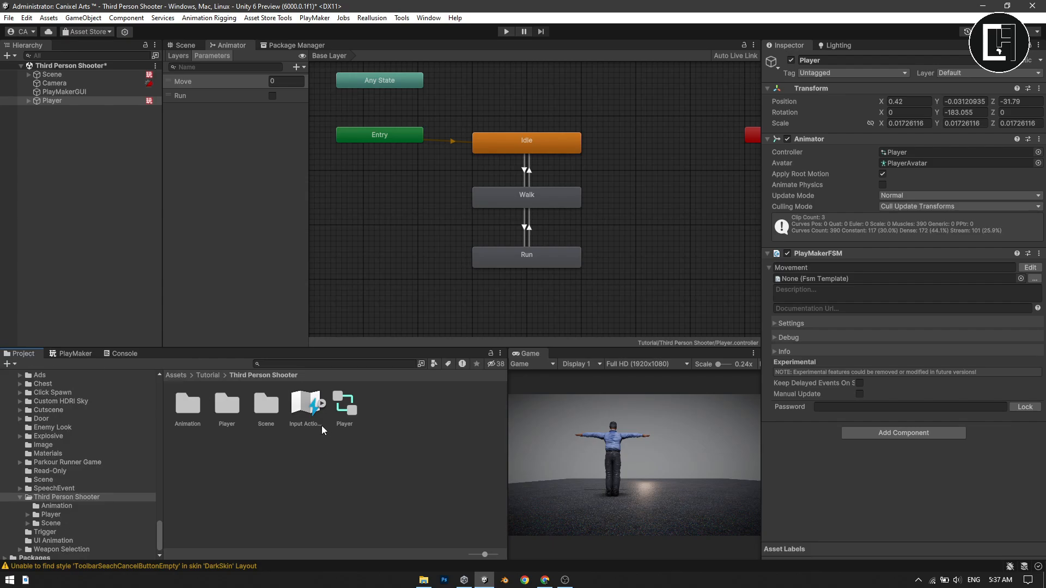
double_click(304, 414)
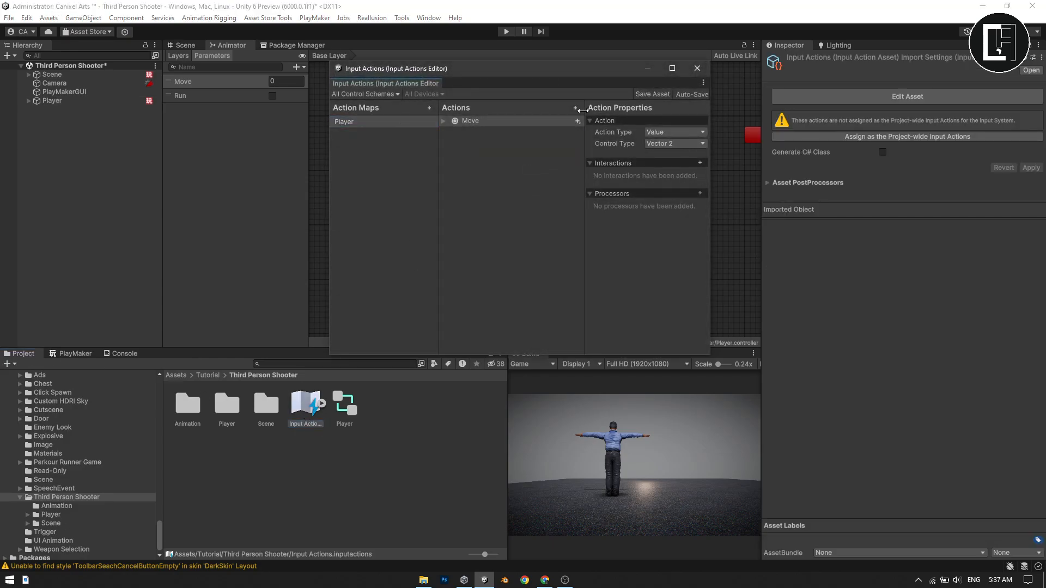
left_click(575, 108)
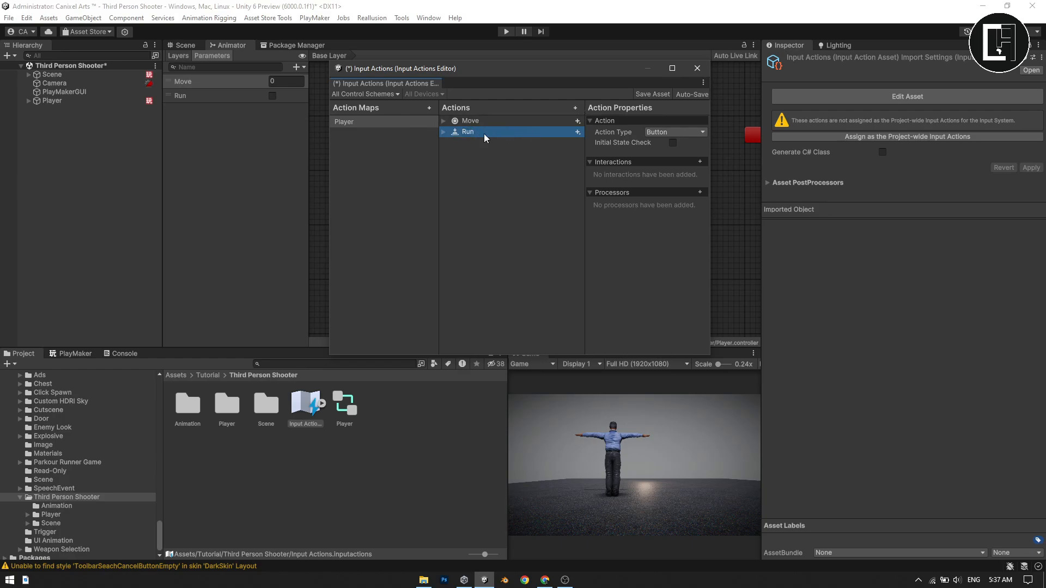
Bind the Run action to Left Shift [Keyboard] and enable its Keyboard and Mouse control scheme.
left_click(443, 132)
left_click(523, 142)
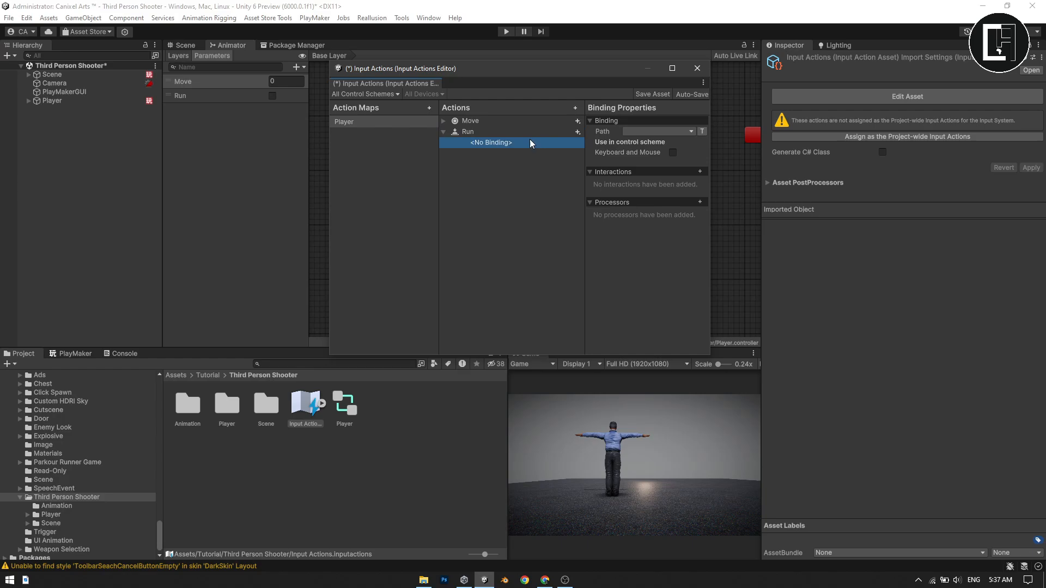
left_click(657, 131)
type("lef")
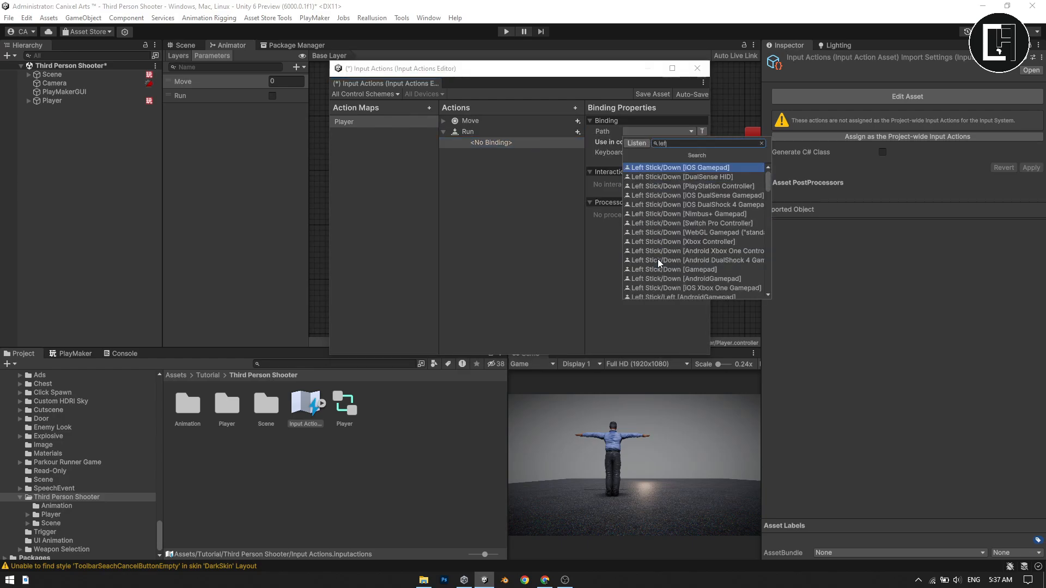
type("t shi")
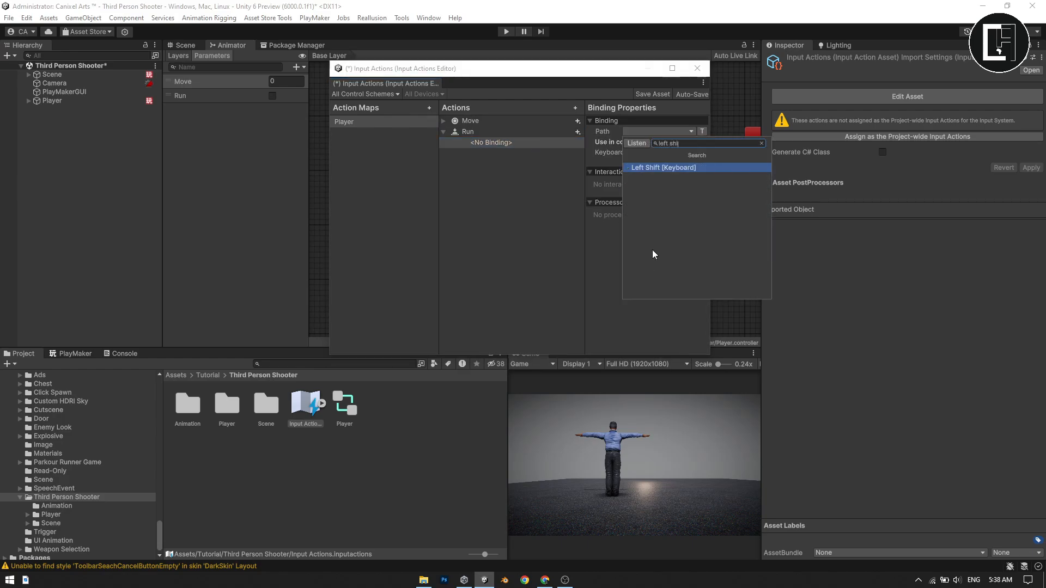
left_click(667, 167)
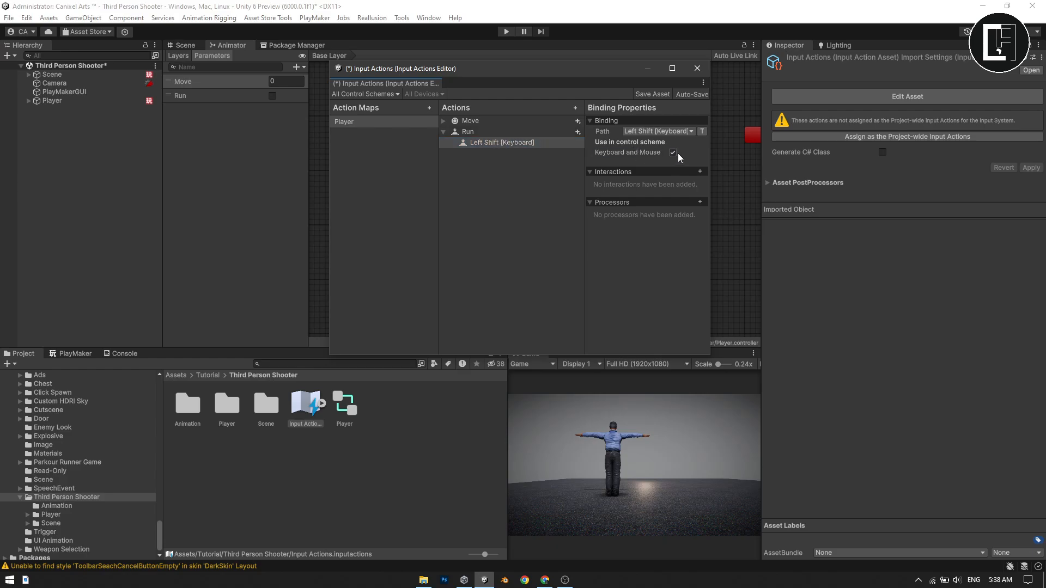
Enable the Keyboard and Mouse control scheme for the Move action's W, S, A and D bindings.
left_click(448, 121)
left_click(445, 121)
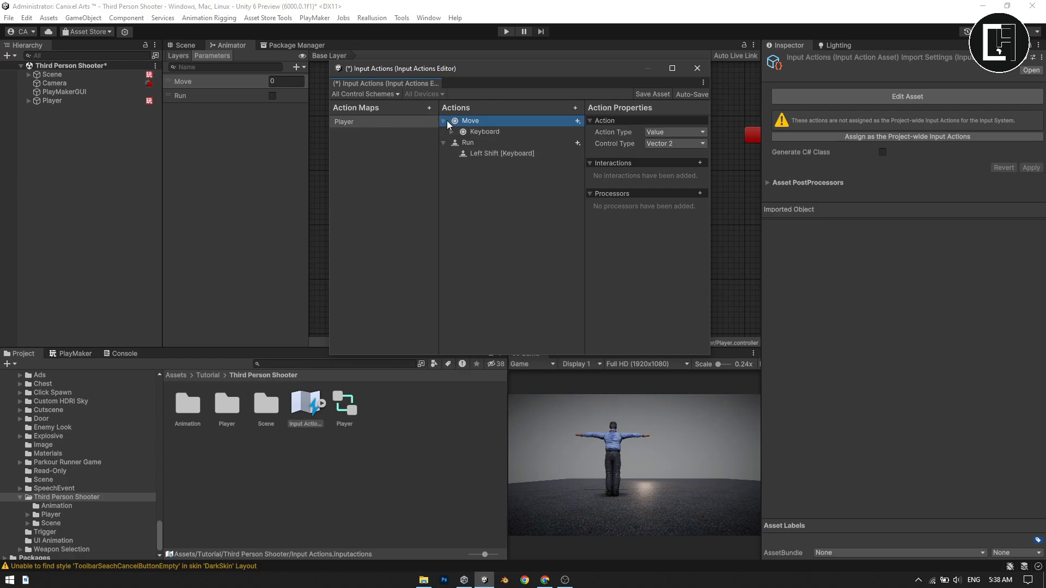
left_click(500, 131)
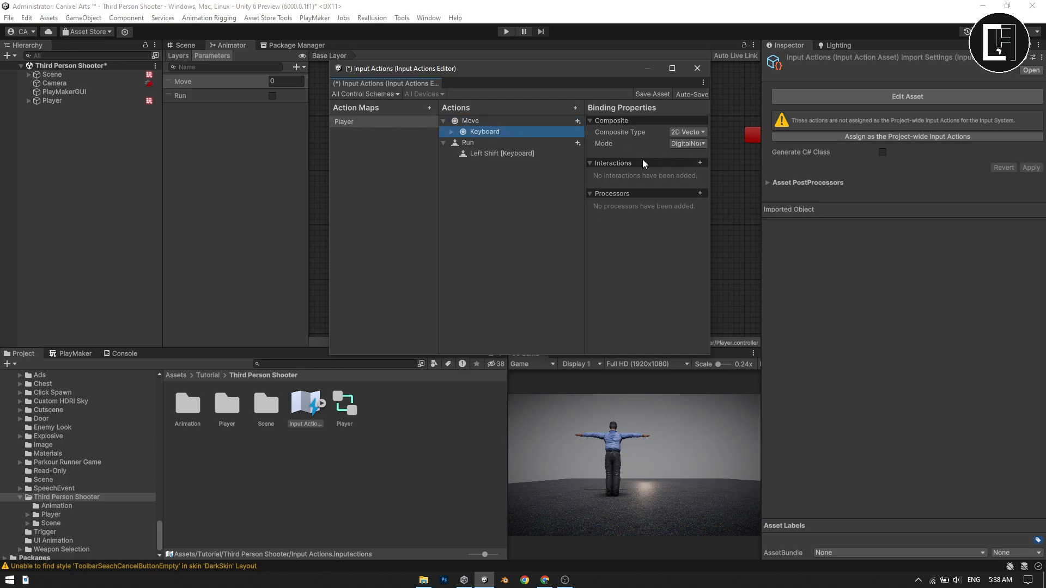
left_click(452, 132)
left_click(492, 143)
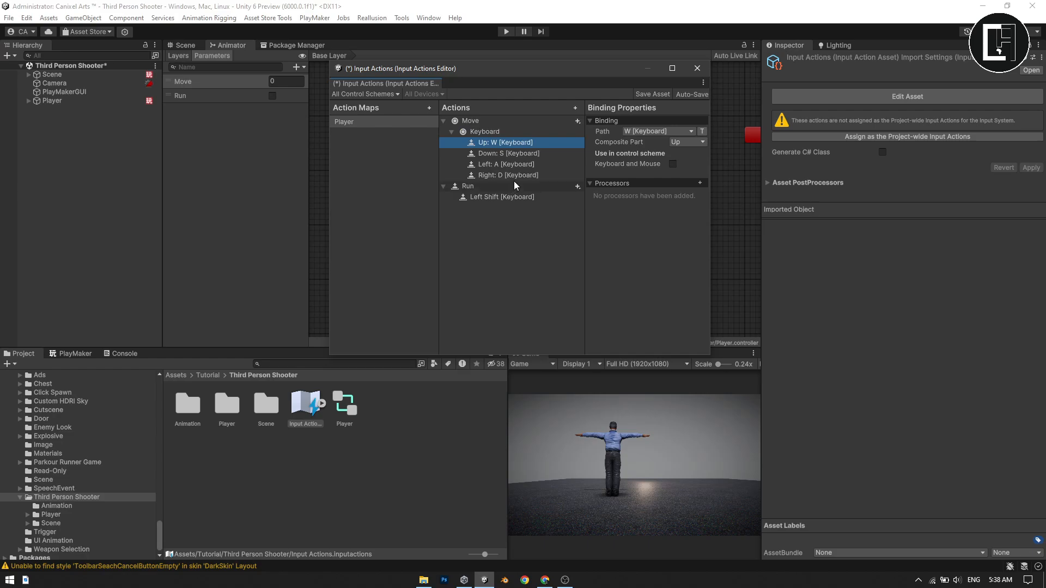
left_click(515, 174)
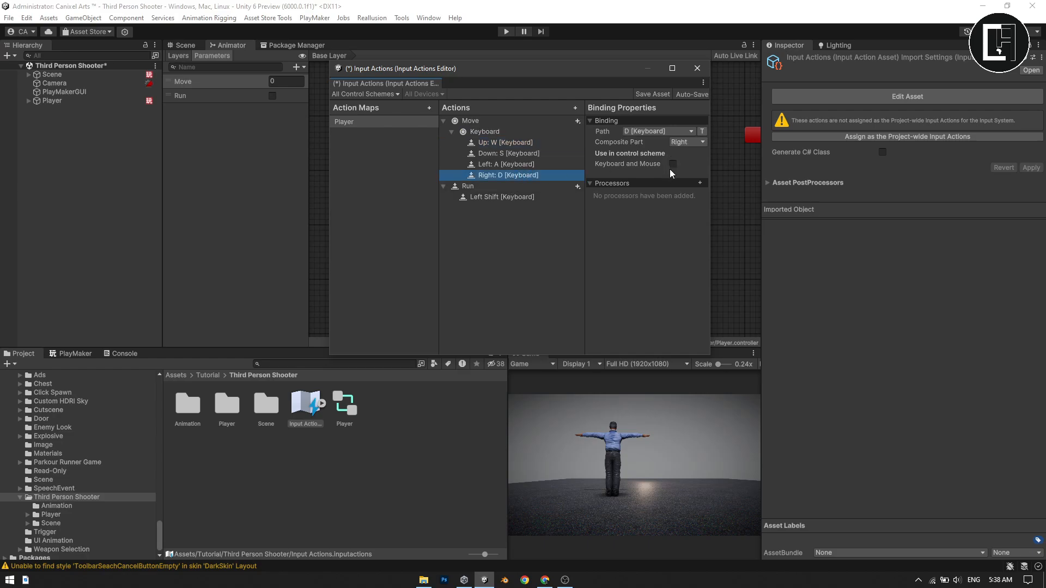
left_click(494, 164)
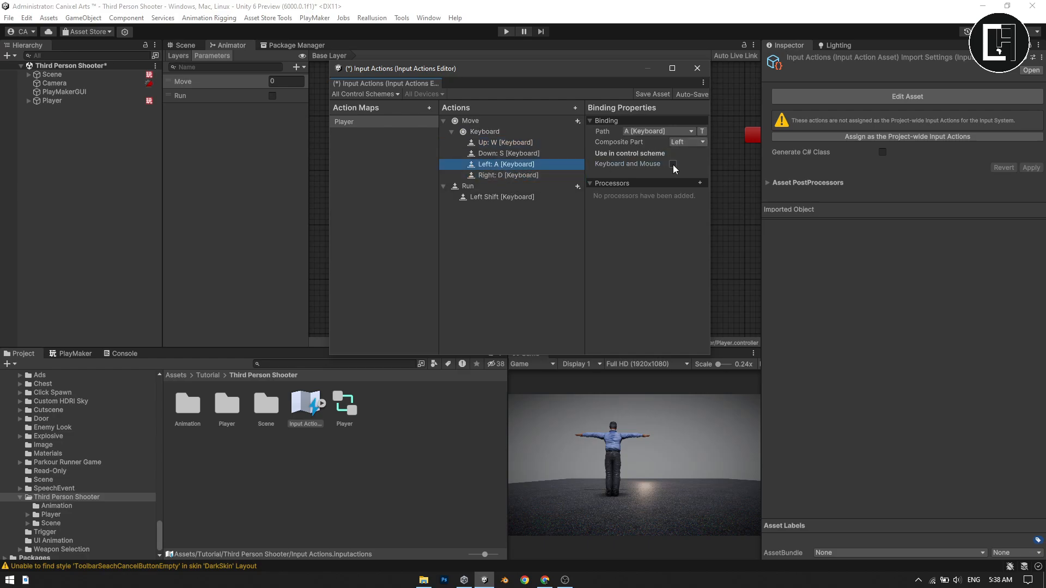
left_click(579, 154)
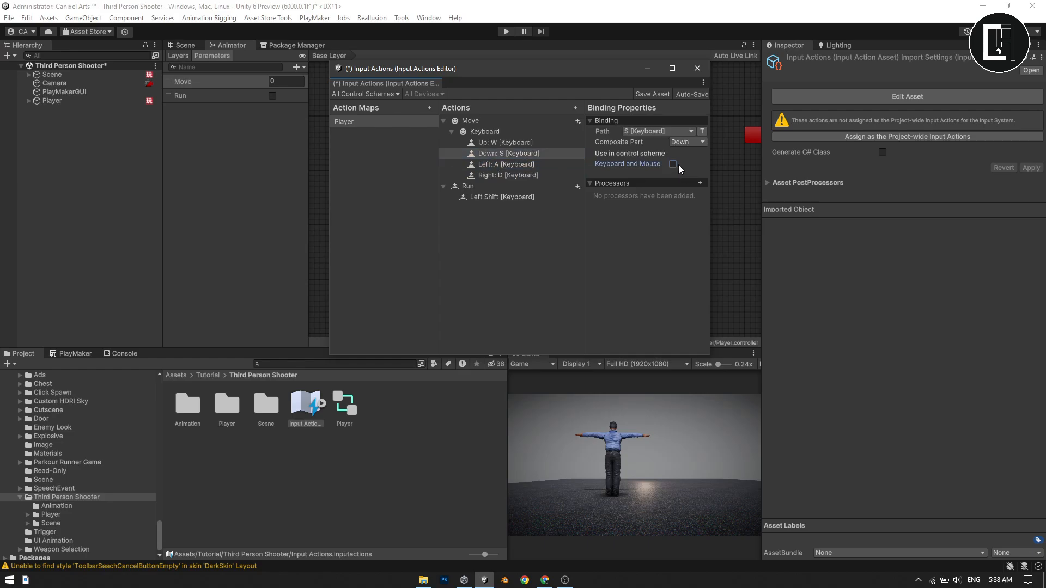
left_click(575, 144)
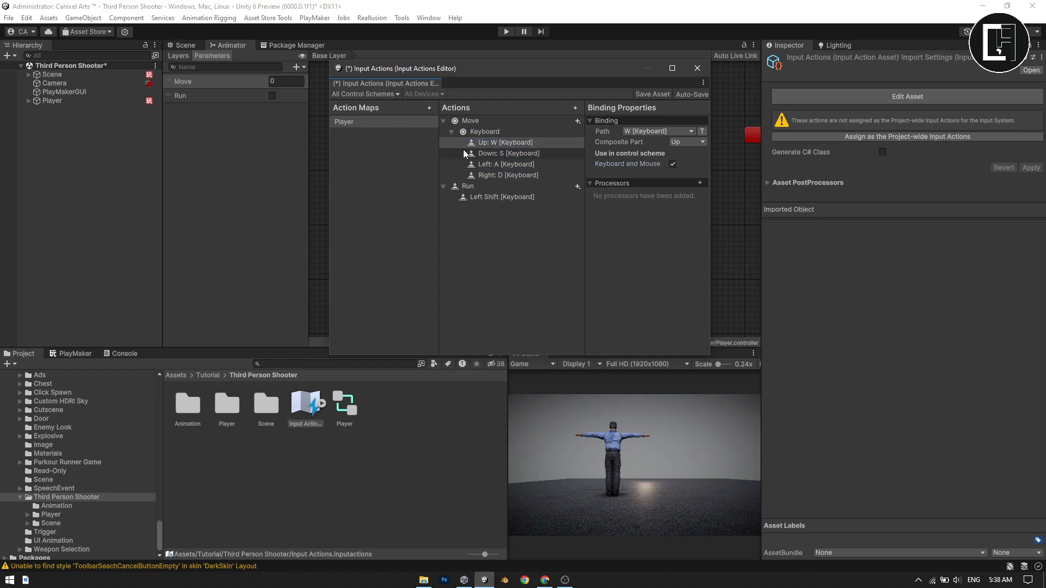
Check the Run action's Left Shift binding, then save the Input Actions asset and close its editor.
left_click(452, 132)
left_click(484, 155)
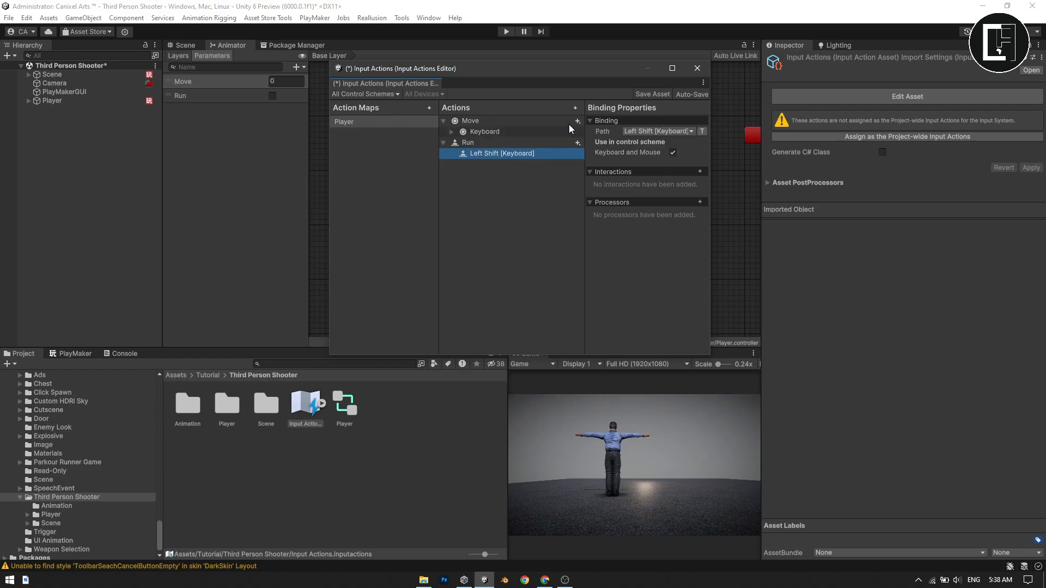
key("ctrl+s")
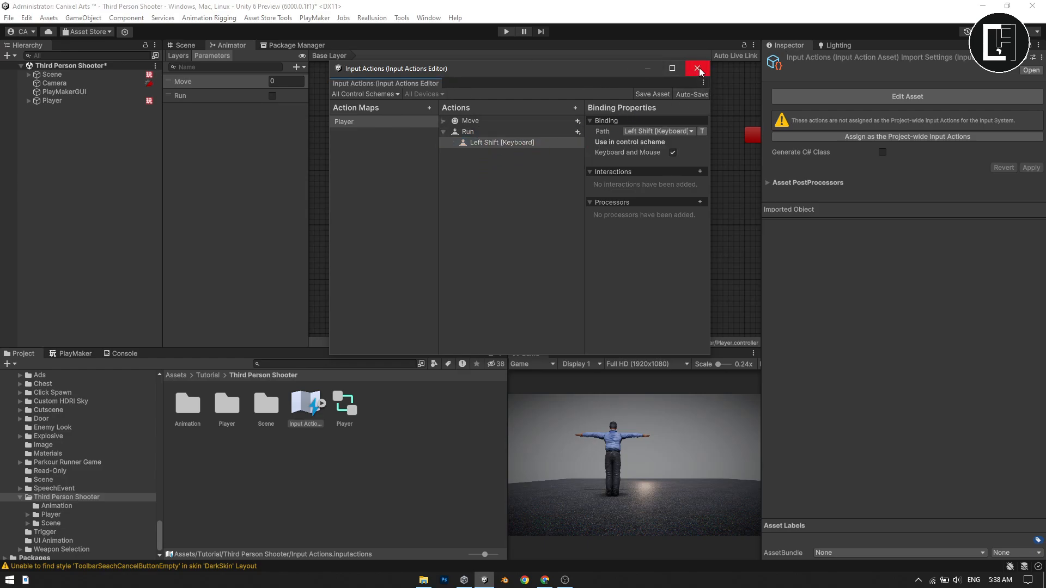
left_click(698, 68)
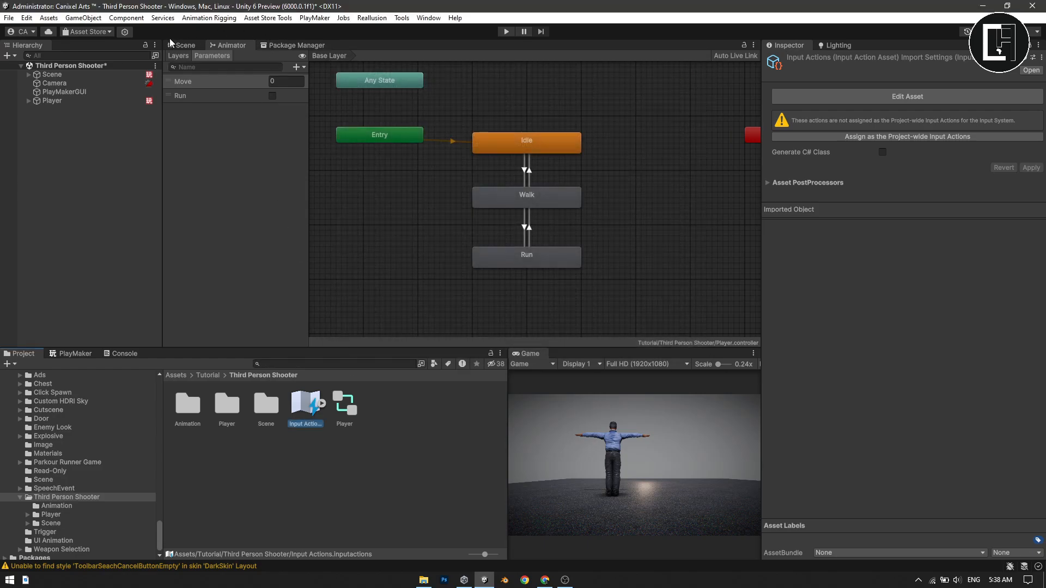
Set the Run Action Reference in the Player's Walk state to Player/Run.
left_click(183, 45)
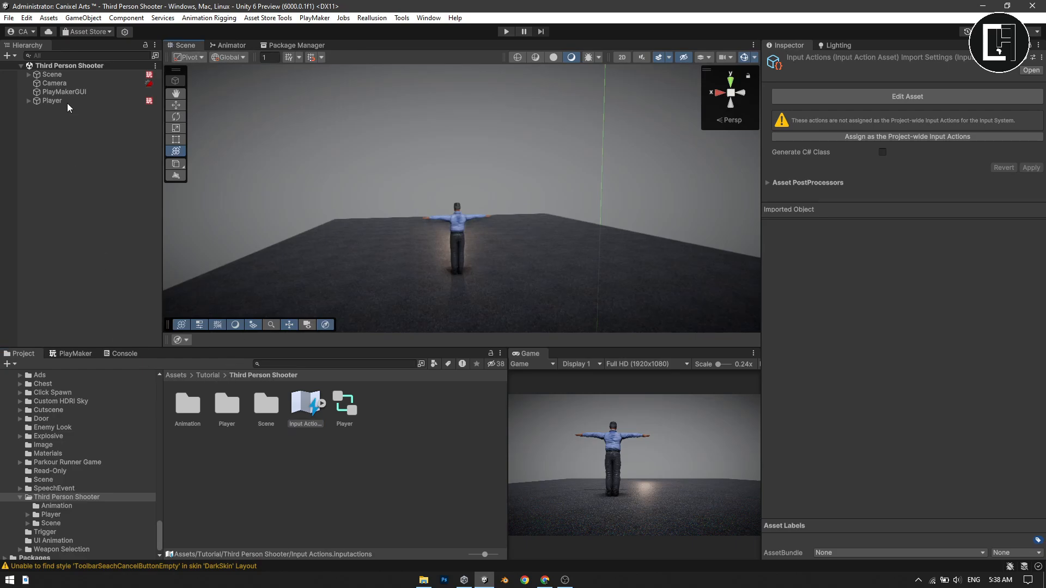
left_click(52, 101)
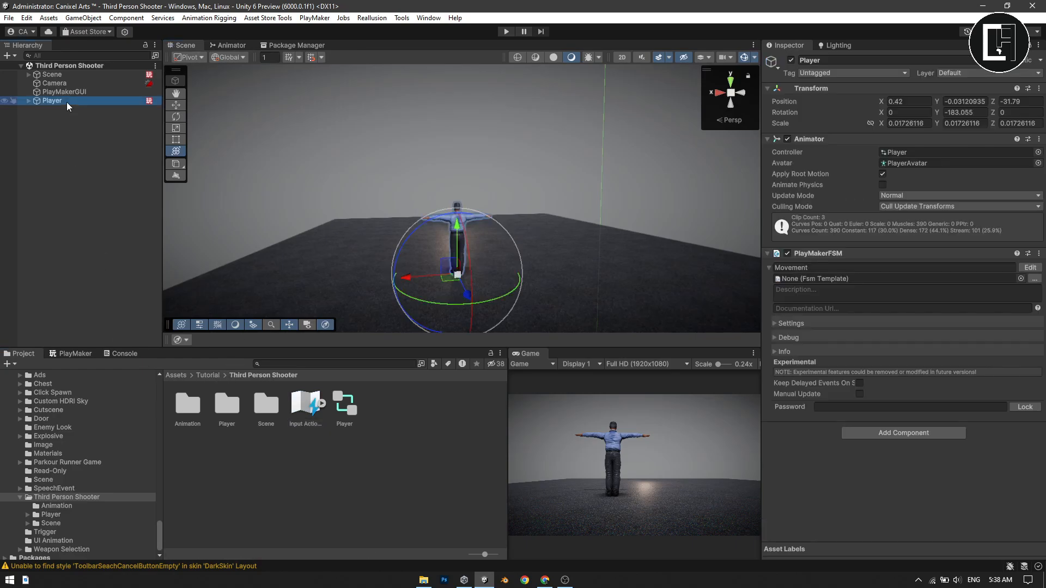
left_click(73, 354)
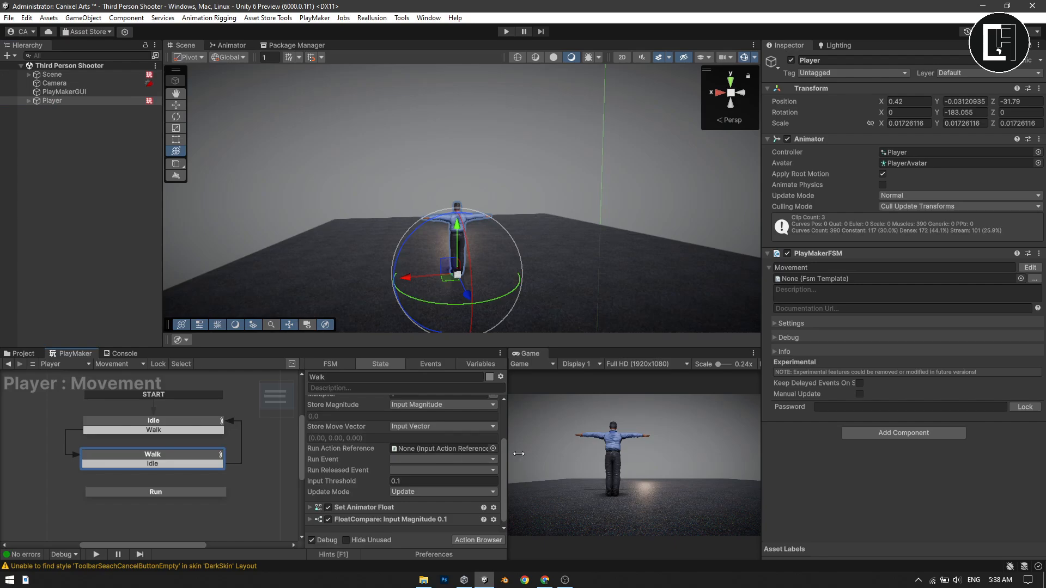
left_click(492, 449)
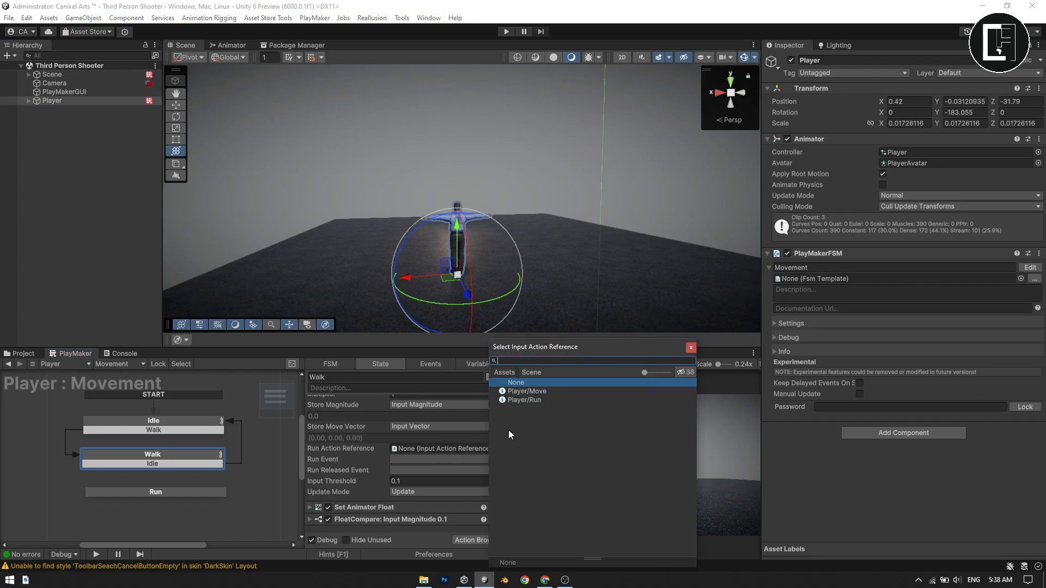
double_click(518, 401)
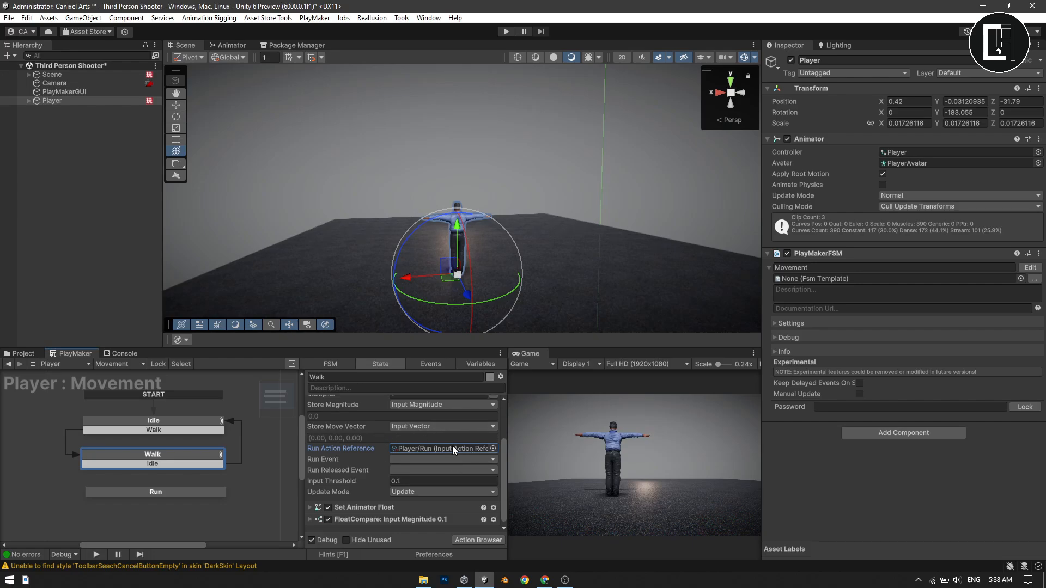
Create a new event named Run and assign it as the Walk state's Run Event.
left_click(415, 459)
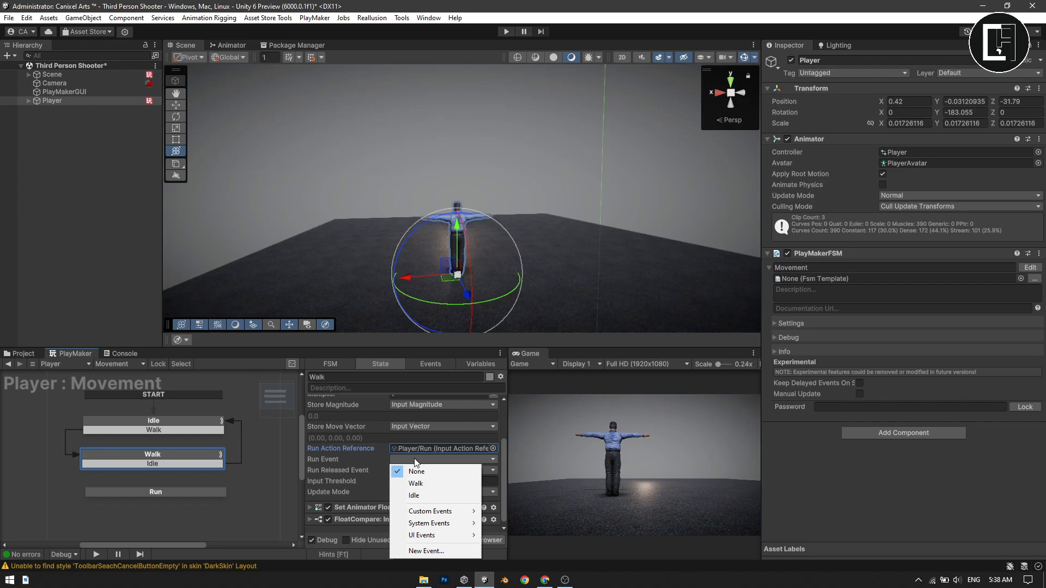
left_click(426, 551)
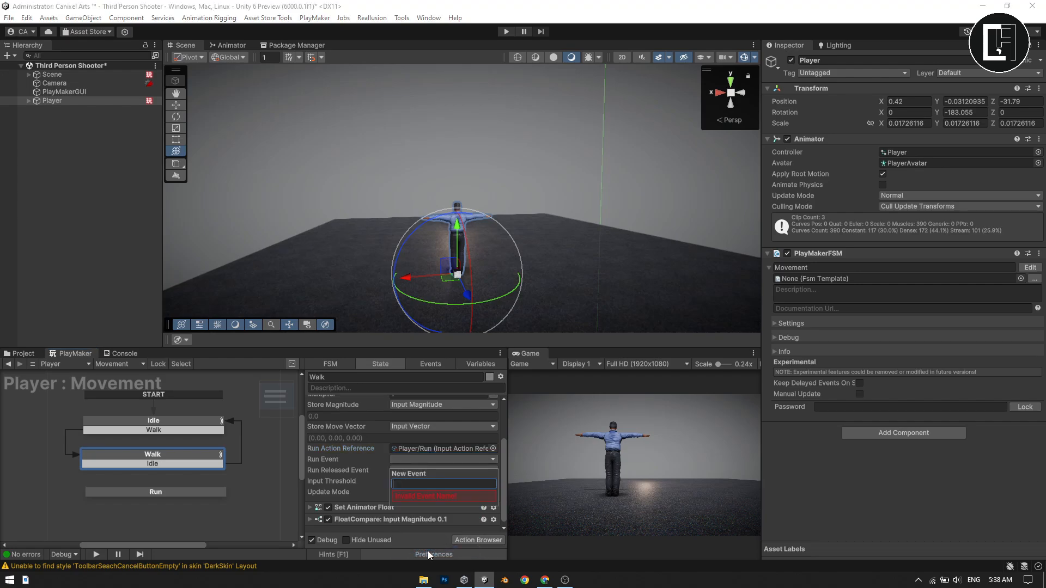
type("Run")
key("Return")
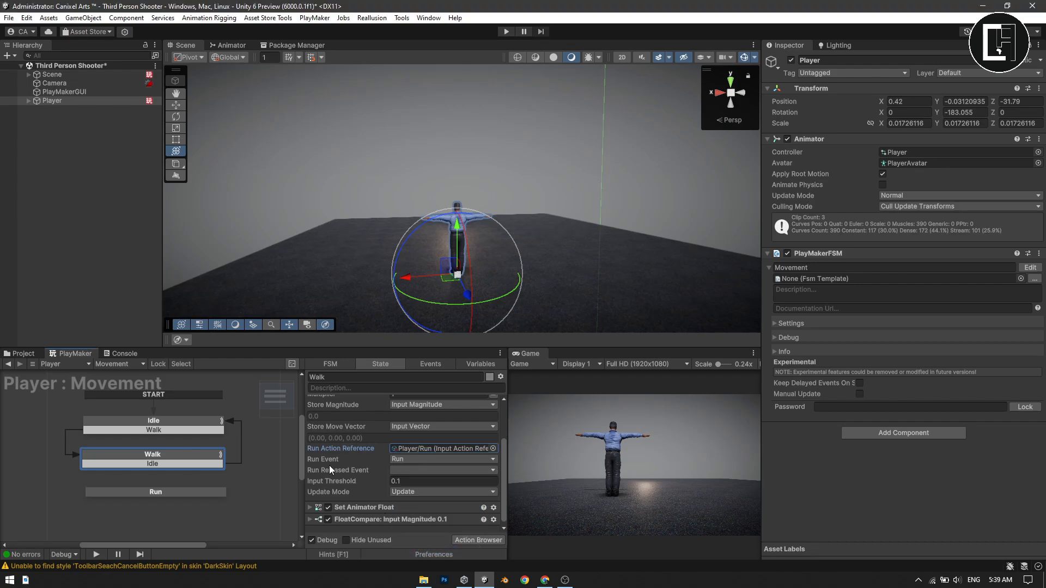
Add a Run transition to the Walk state in the Movement FSM.
right_click(177, 455)
mouse_move(266, 463)
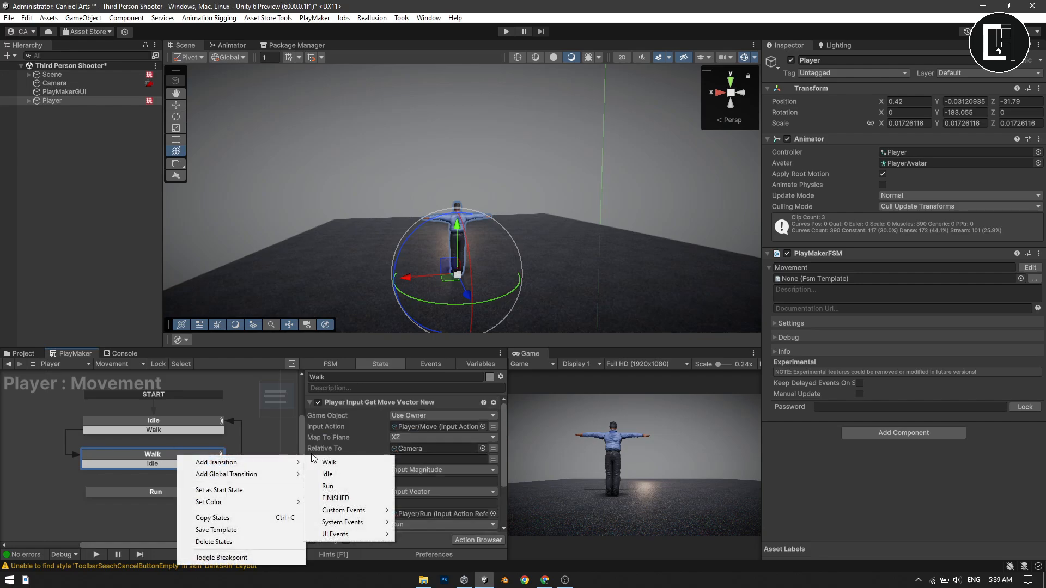
left_click(324, 492)
left_click(212, 464)
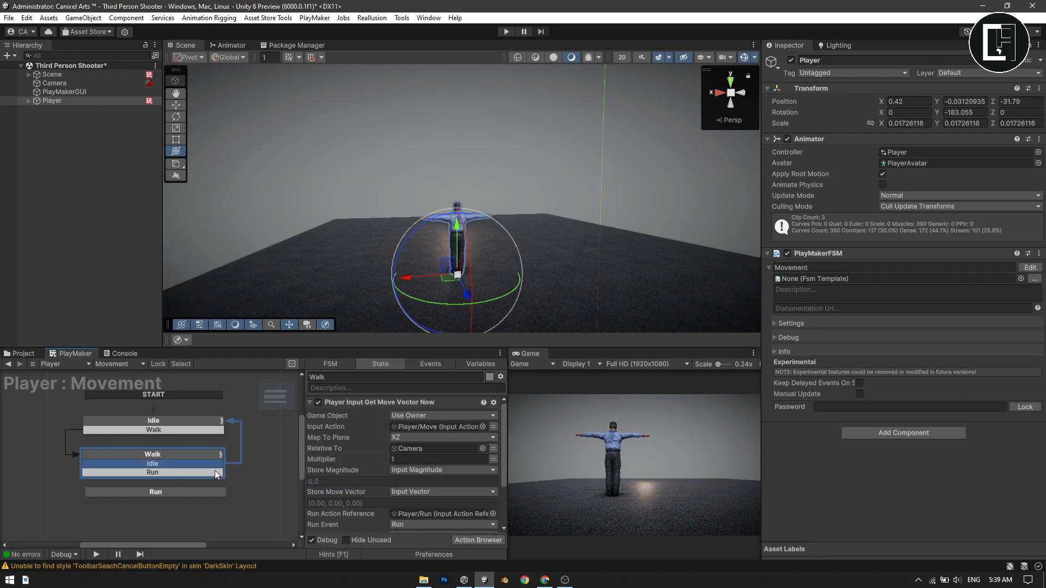
Connect the Walk state's Run transition to the Run state in the Movement FSM.
left_click_drag(204, 473, 211, 501)
left_click(211, 464)
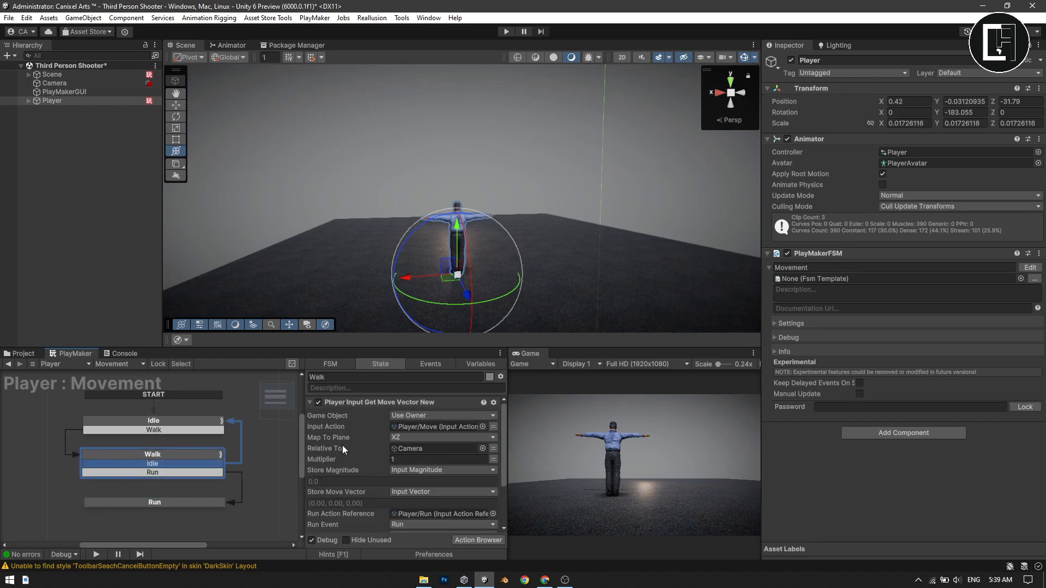
scroll(342, 446, "down", 3)
scroll(370, 460, "up", 3)
left_click(310, 402)
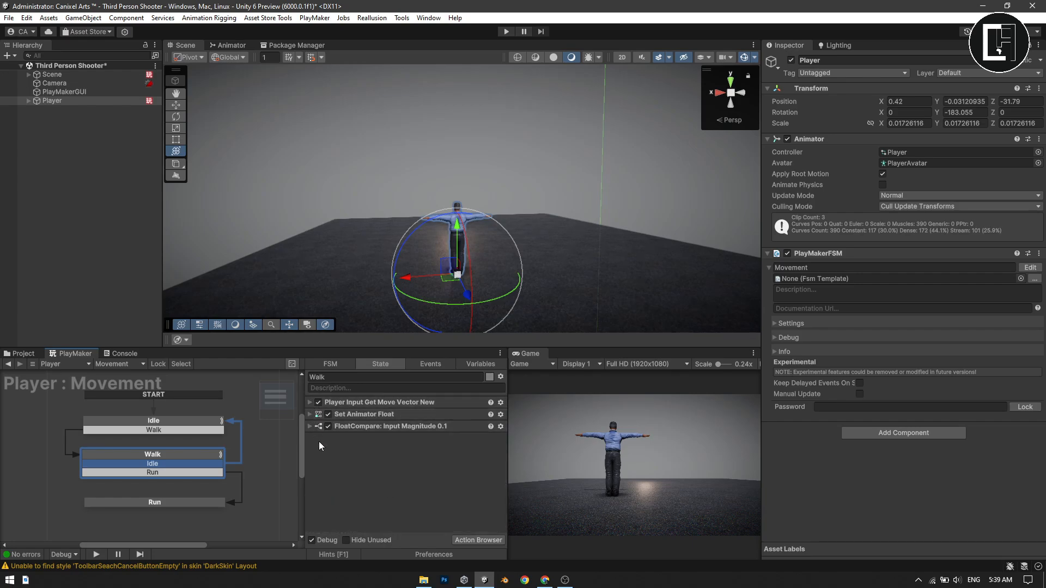
Check the Run parameter in the Animator and add a Set Animator Bool action to the FSM's Run state.
left_click(198, 504)
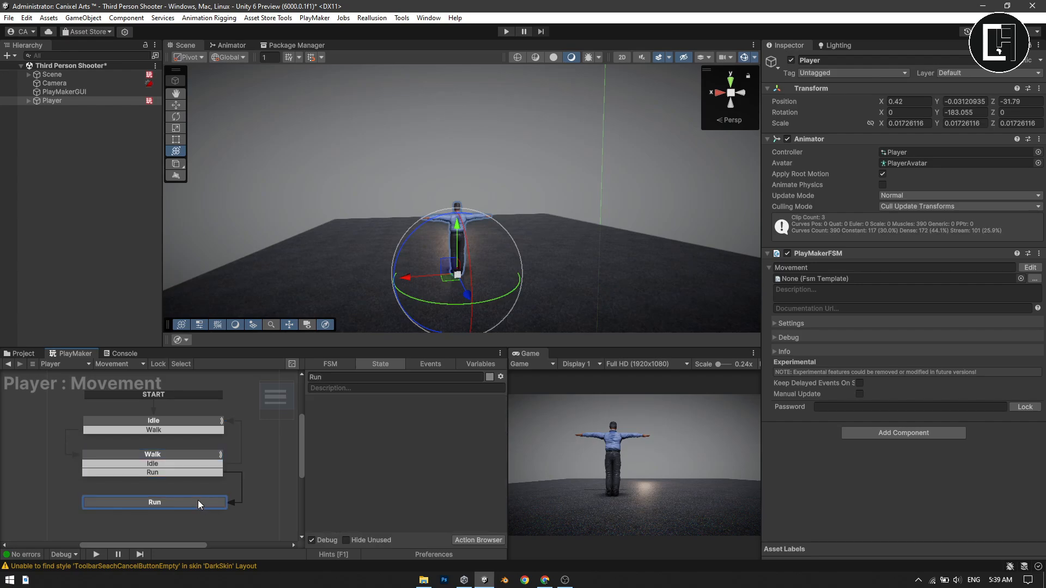
left_click(230, 46)
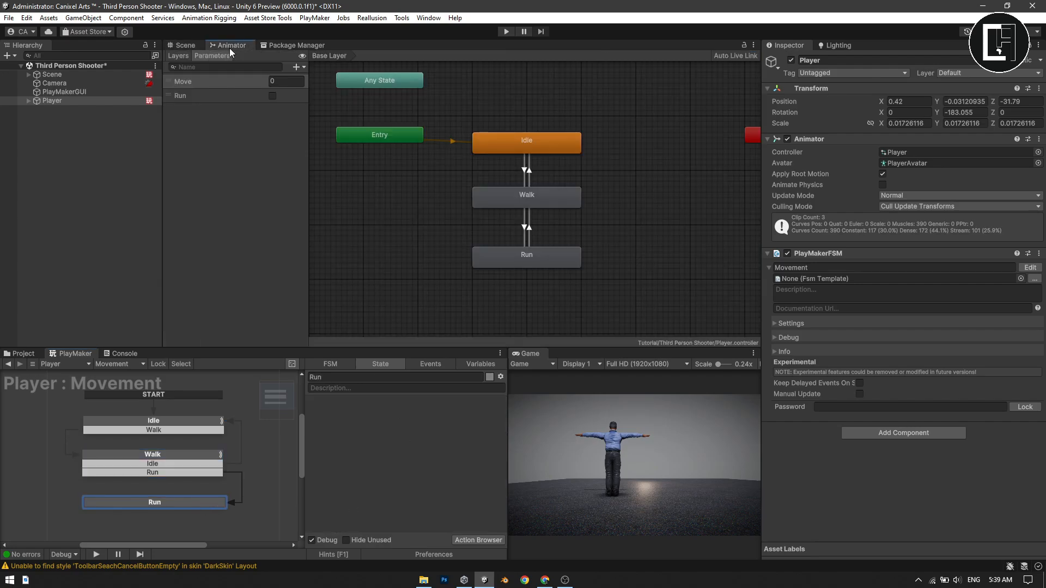
left_click(246, 96)
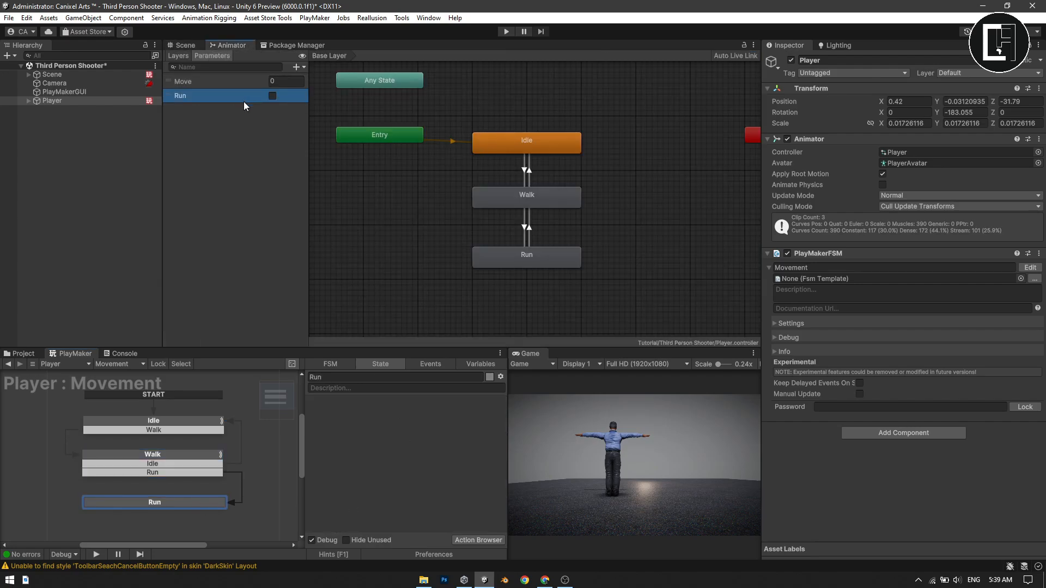
left_click(496, 543)
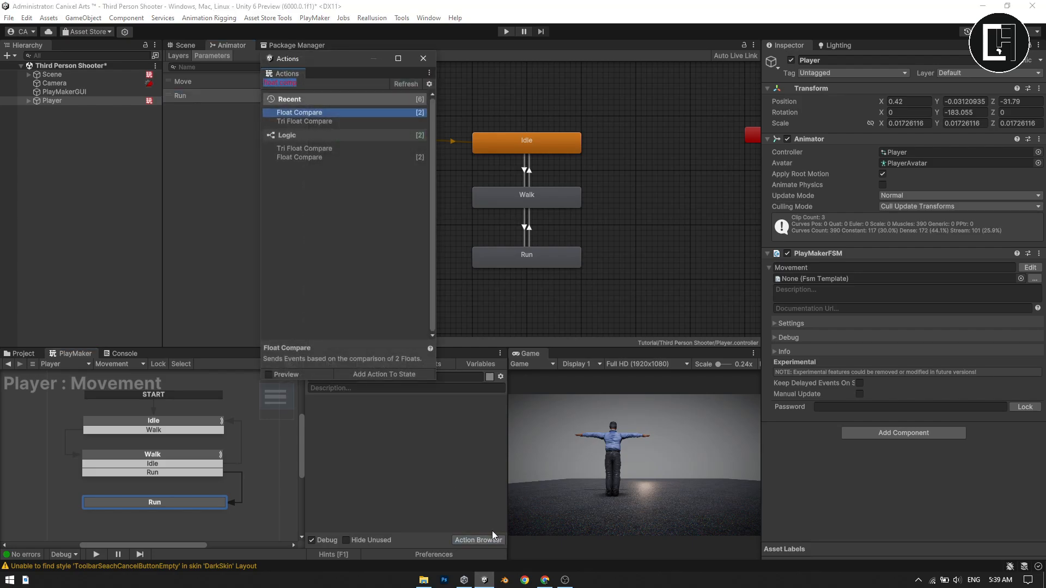
type("set anim")
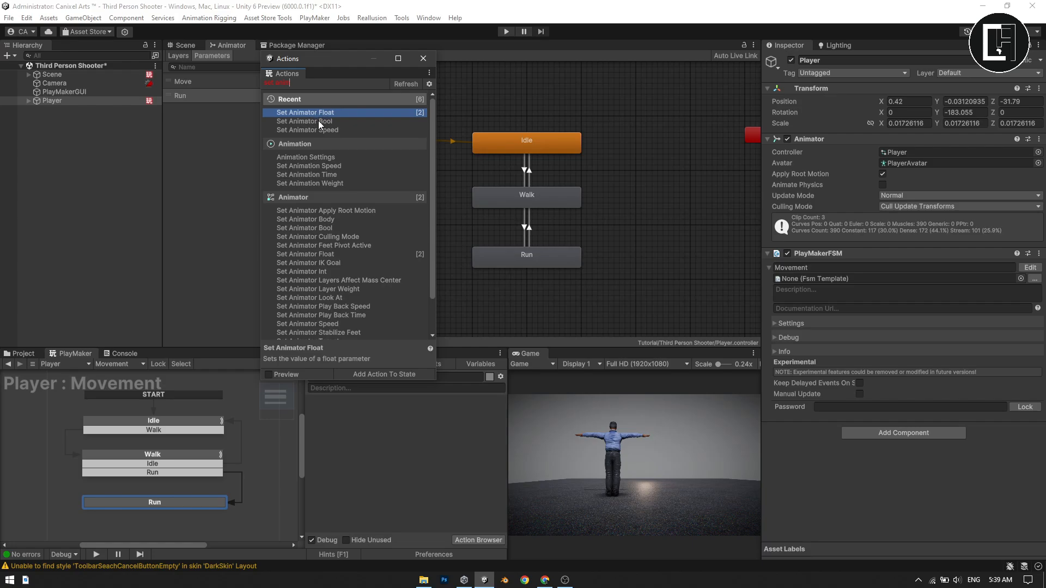
double_click(318, 120)
left_click(423, 58)
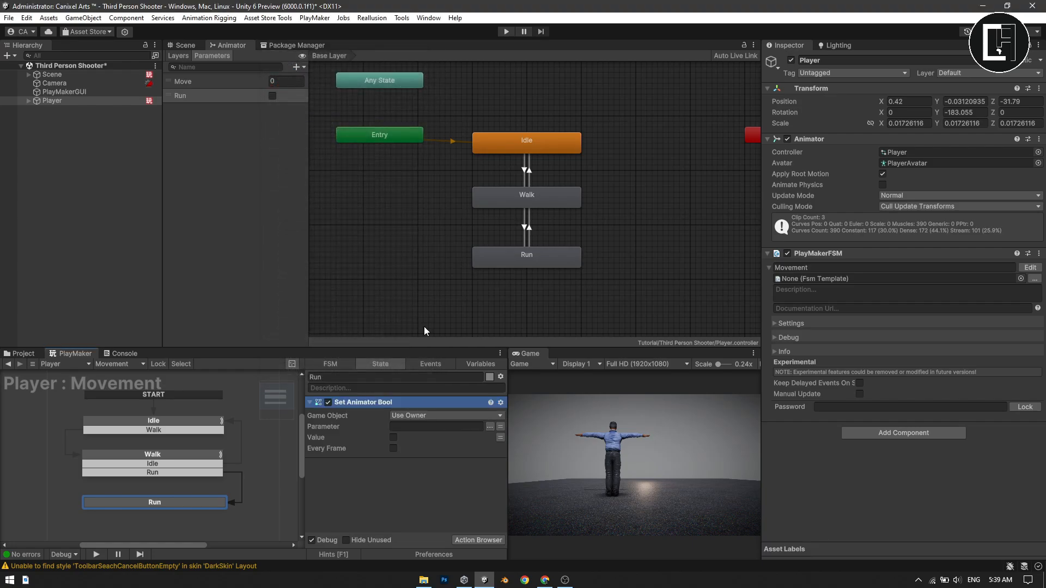
Set the Run state's Set Animator Bool to parameter Run with Value and Every Frame enabled.
left_click(490, 427)
left_click(501, 441)
left_click(393, 448)
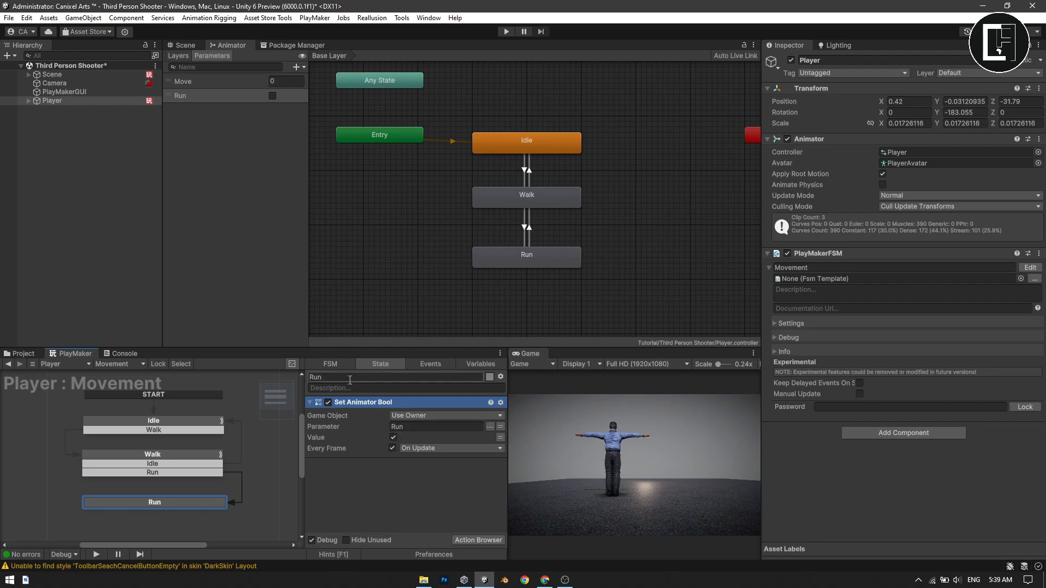
Copy the Set Animator Bool action into the Walk state and disable its Value and Every Frame options.
left_click(151, 462)
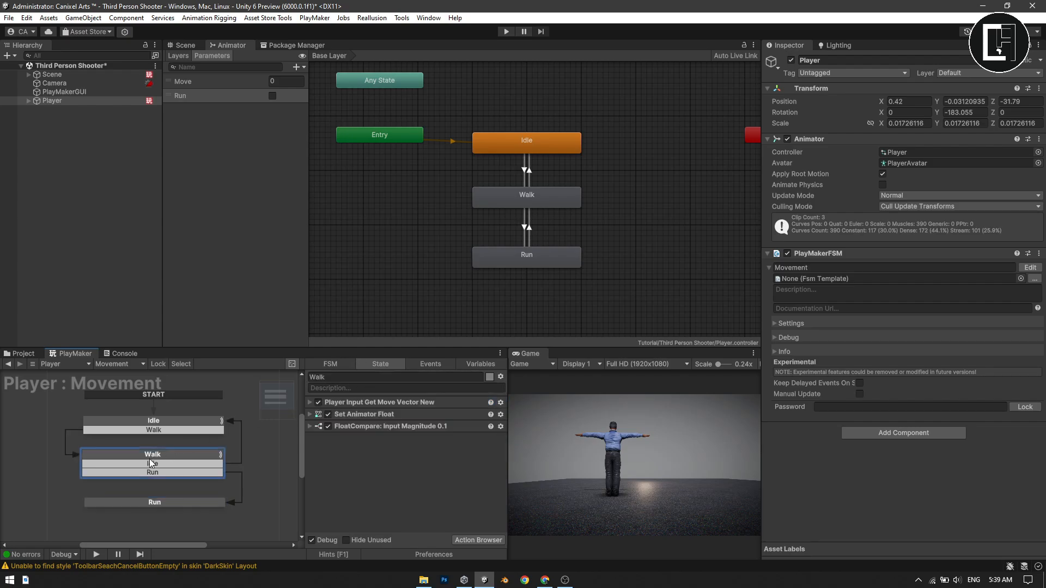
key("ctrl+v")
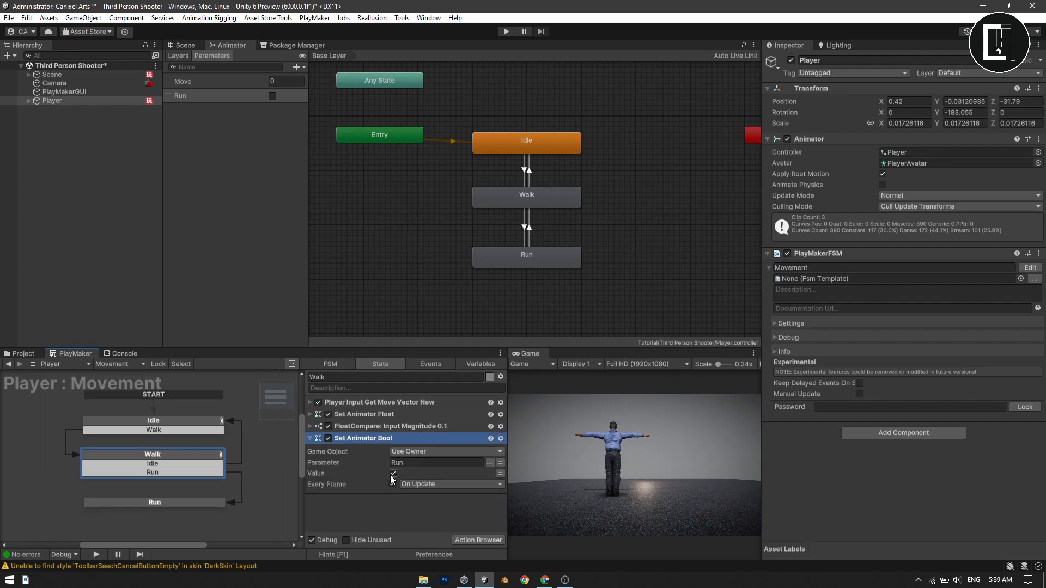
left_click(393, 484)
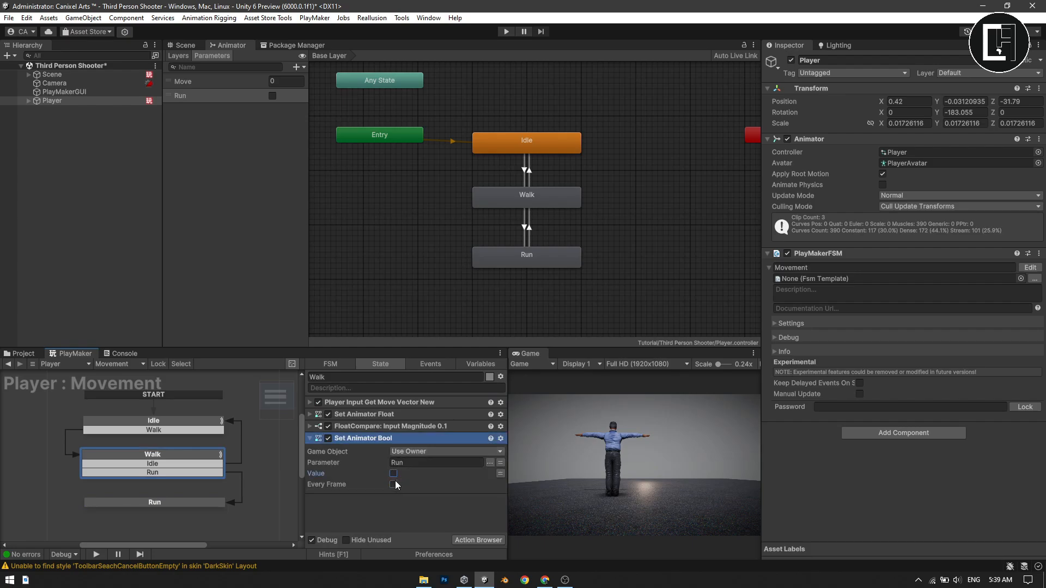
left_click(309, 439)
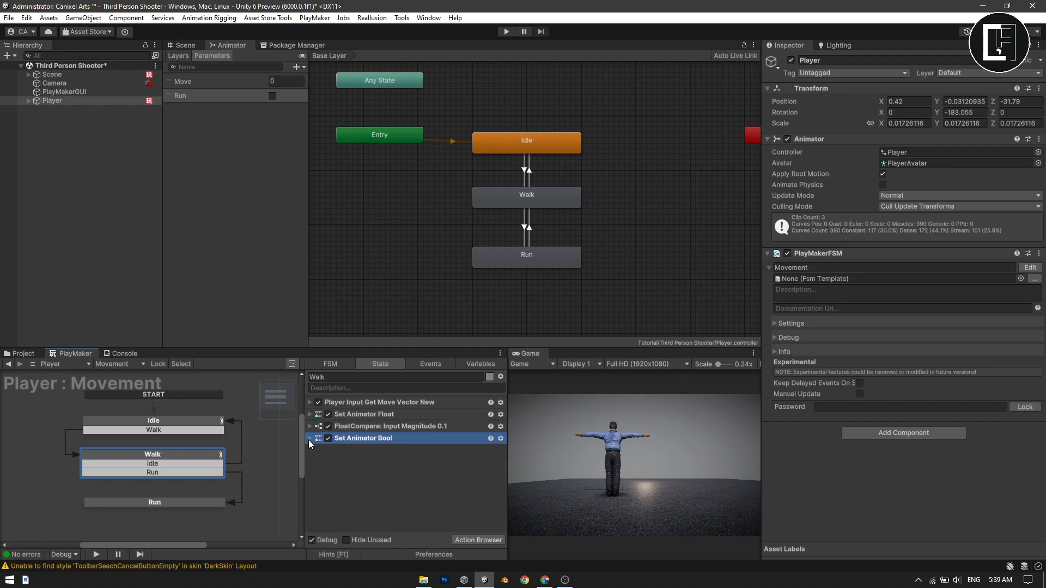
Copy the Walk state's Set Animator Bool action into the Idle state and check its Run parameter settings.
left_click(185, 421)
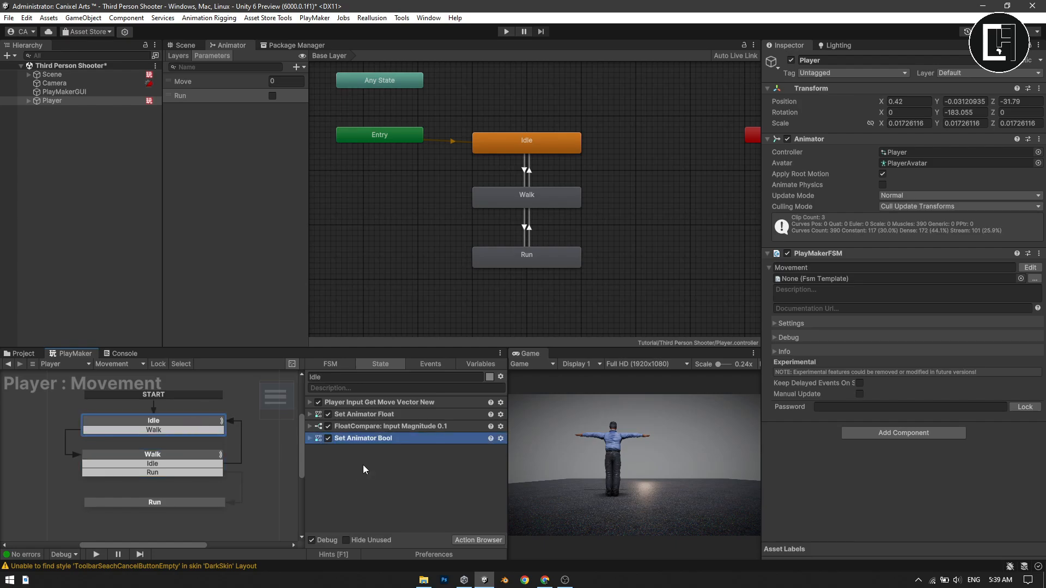
left_click(309, 440)
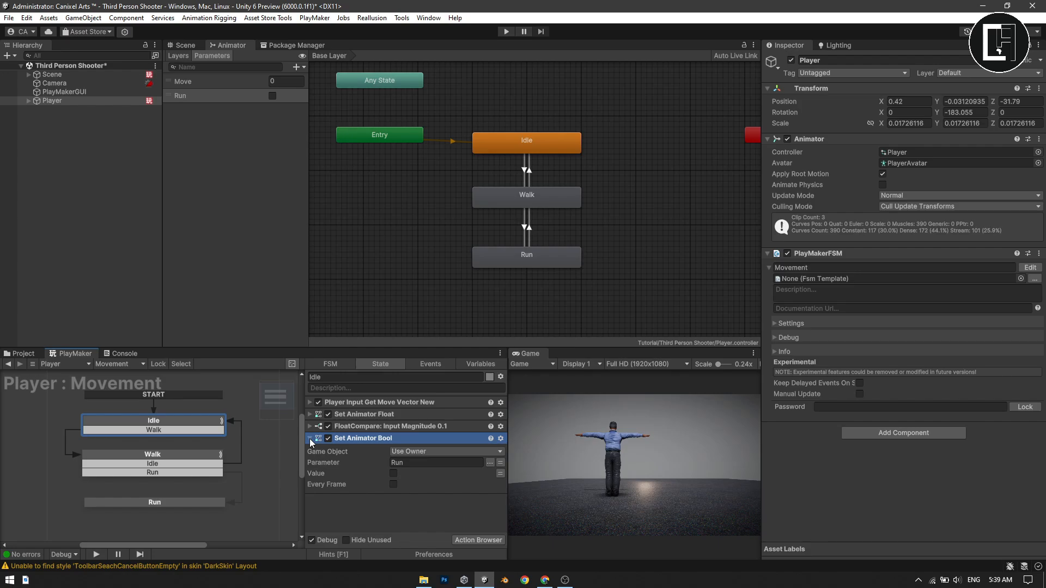
left_click(310, 439)
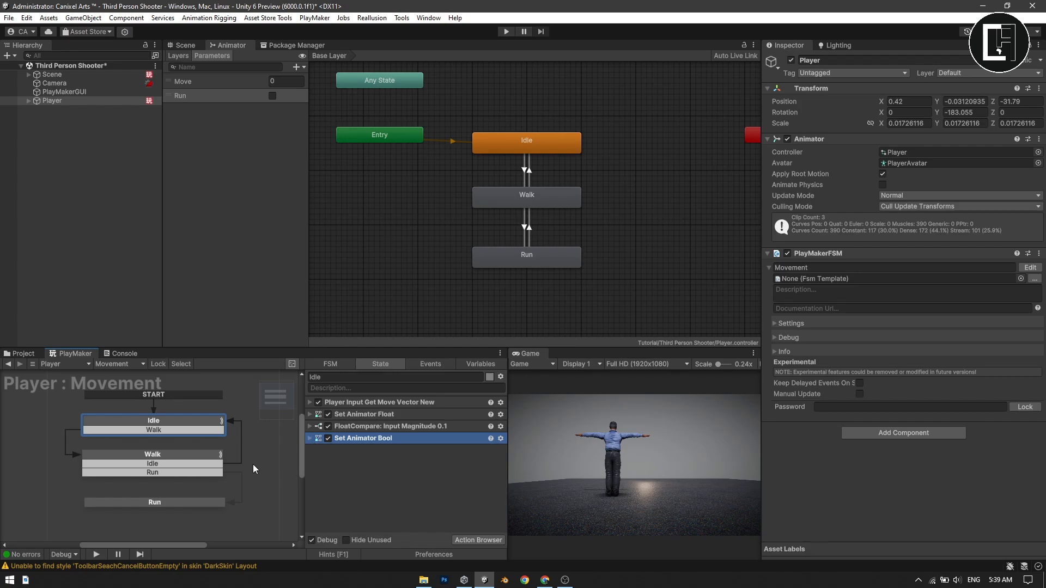
Copy the Player Input Get Move Vector New action from the Walk state into the Run state and enable it.
left_click(168, 502)
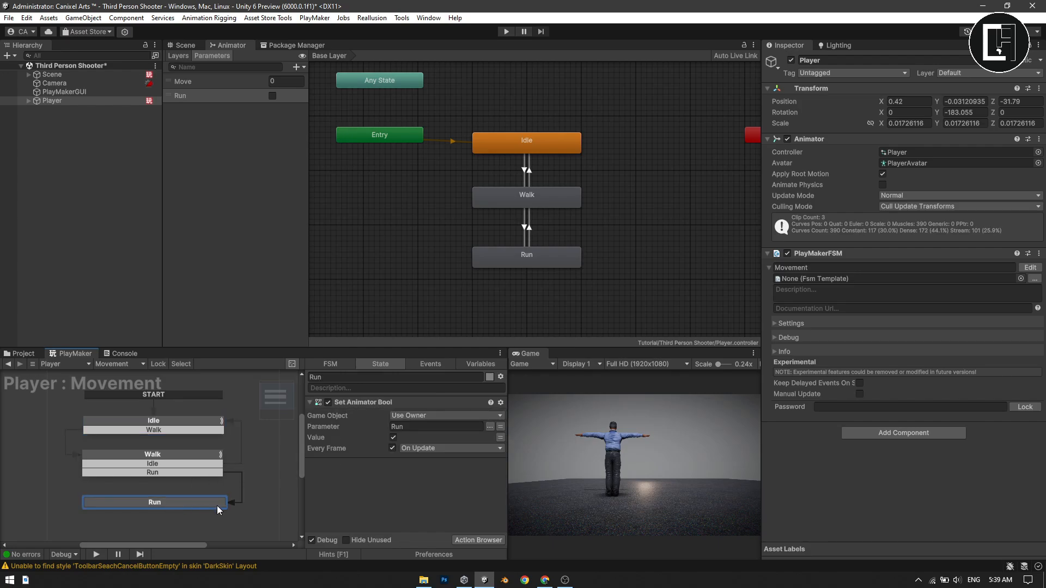
left_click(309, 403)
left_click(192, 470)
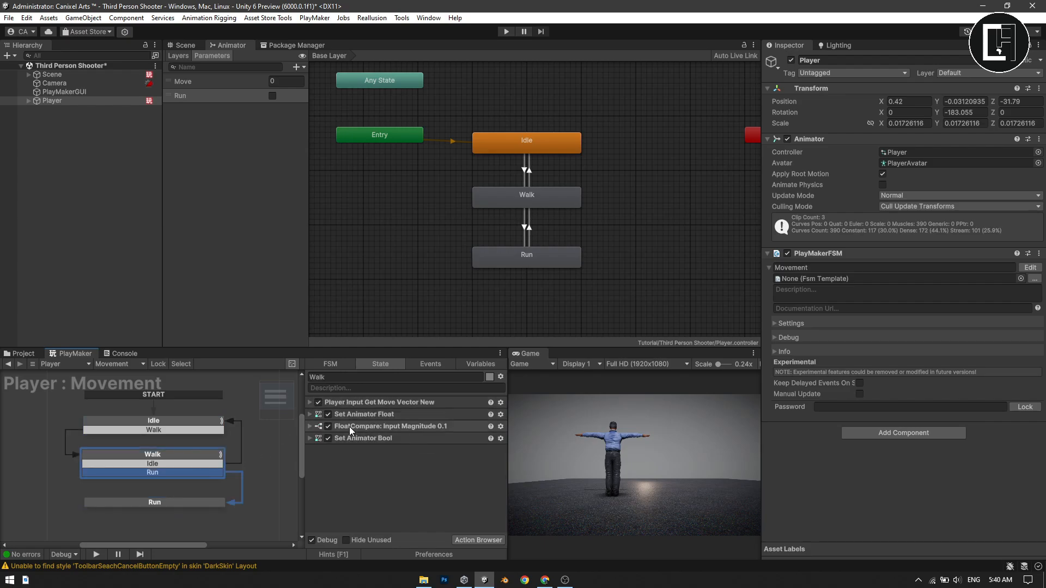
left_click(311, 402)
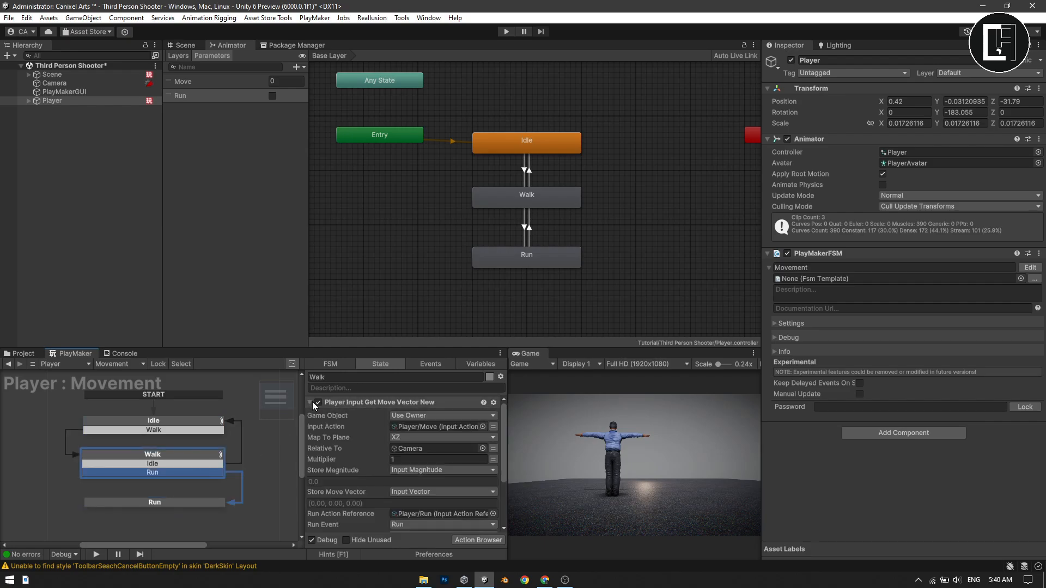
left_click(313, 401)
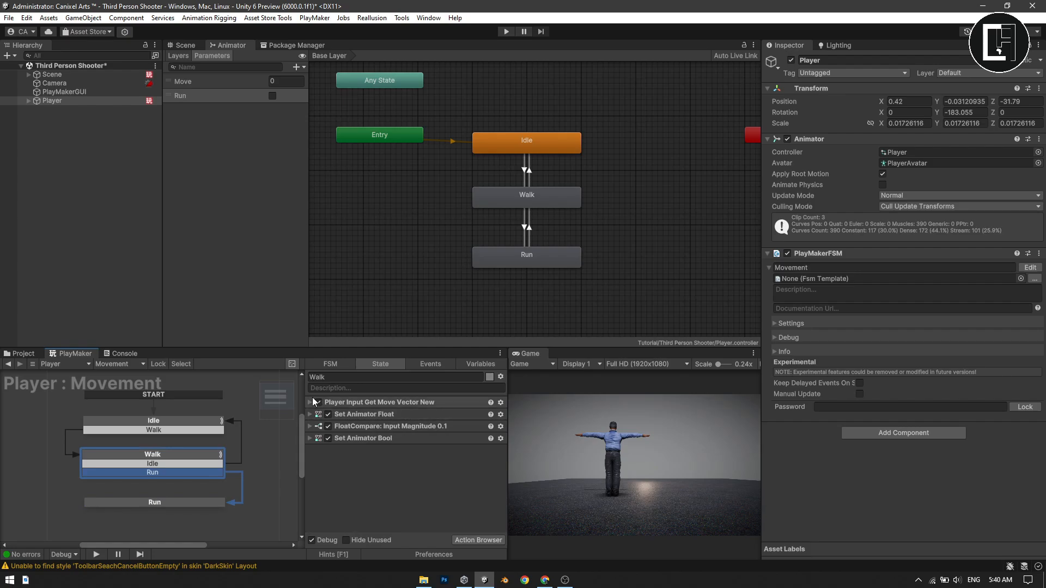
left_click(359, 403)
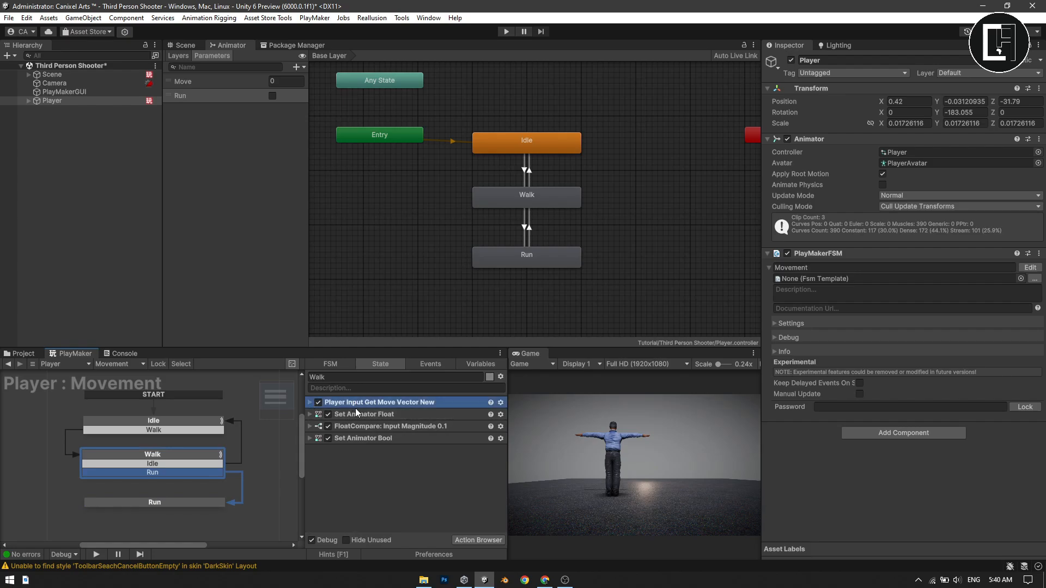
left_click(154, 503)
key("ctrl+v")
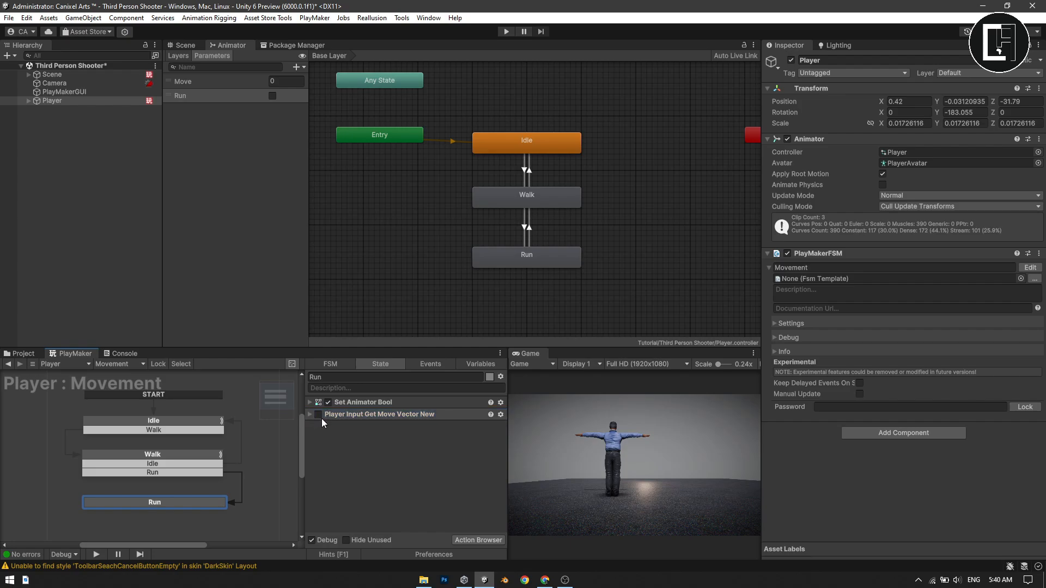
left_click(318, 415)
Set the Run Event of the Run state's Player Input Get Move Vector New action to None.
left_click(310, 415)
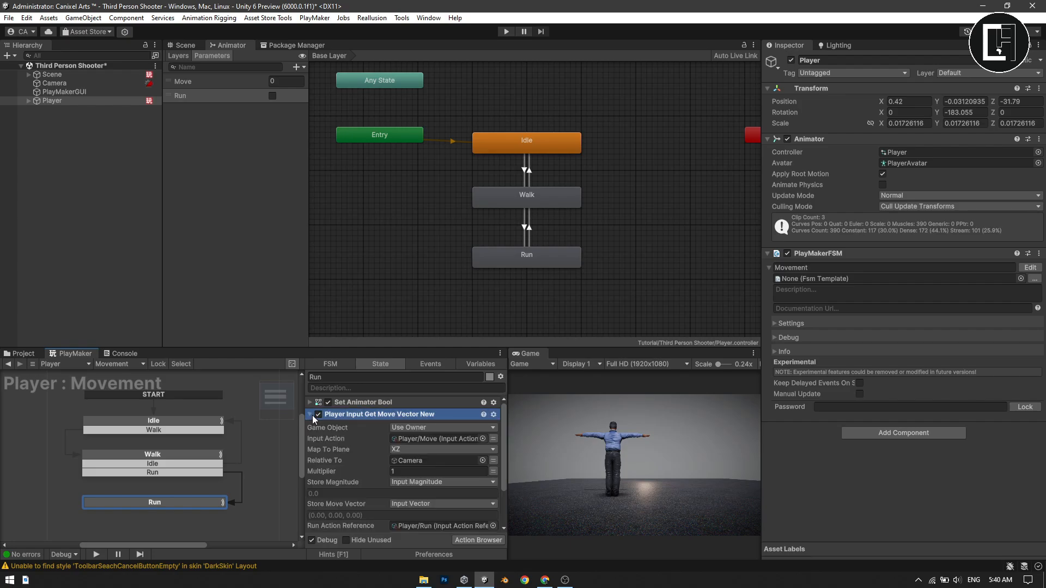
scroll(338, 447, "down", 3)
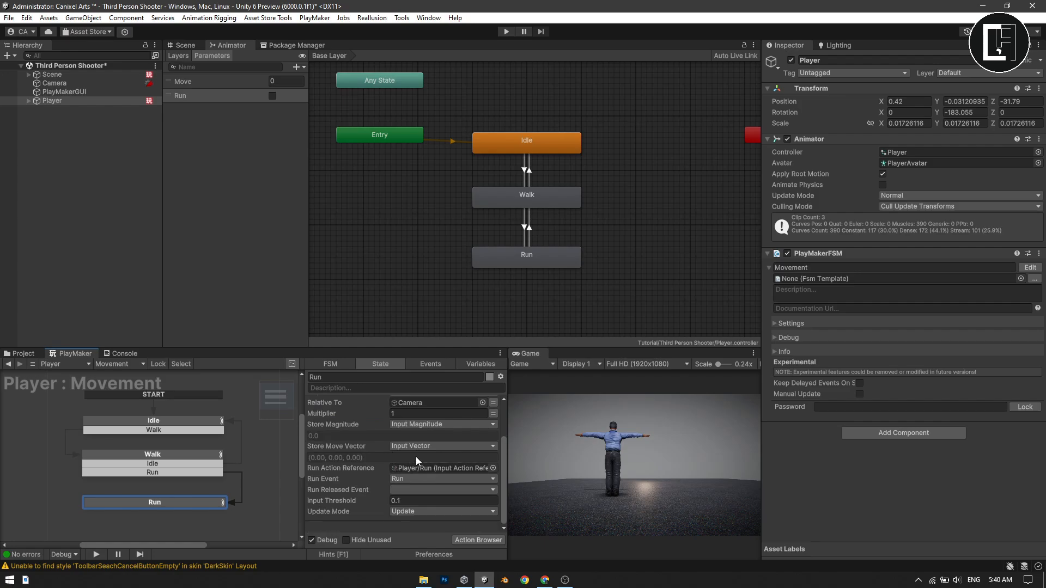
scroll(396, 423, "up", 3)
scroll(417, 468, "down", 3)
left_click(404, 475)
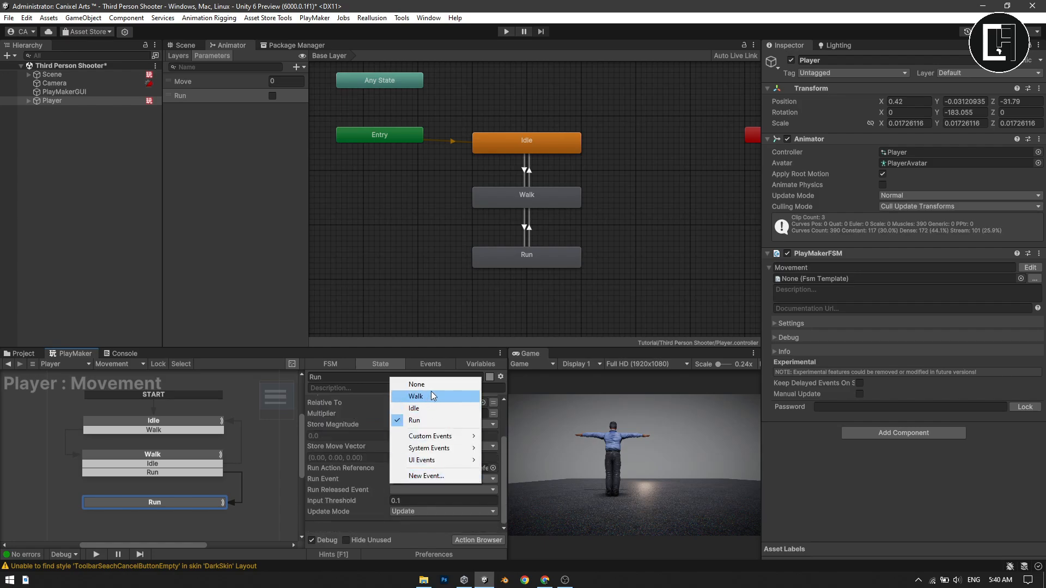
left_click(440, 385)
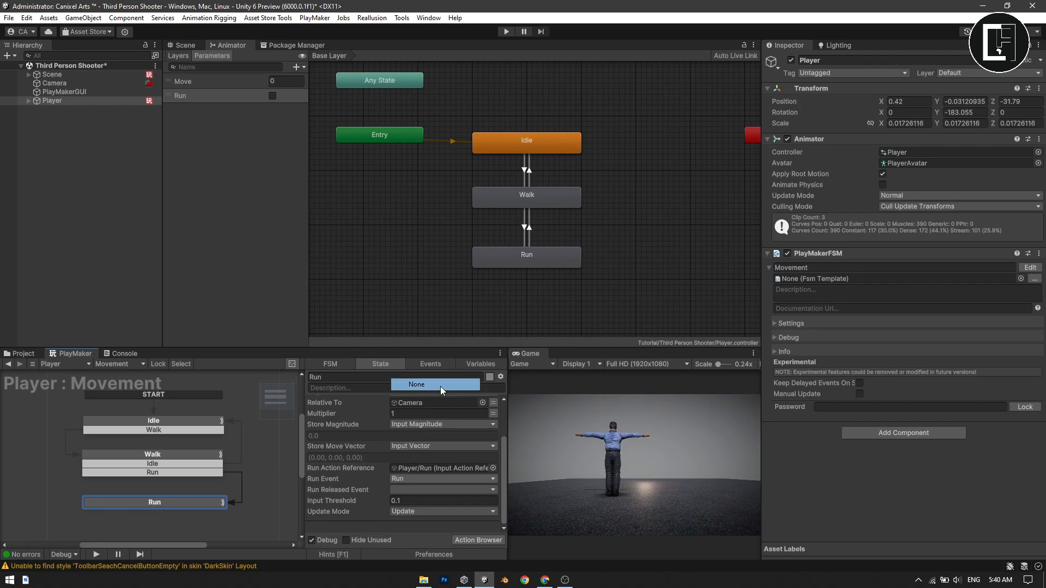
left_click(423, 481)
Set the Run Released Event of the Run state's move vector action to Walk.
left_click(409, 491)
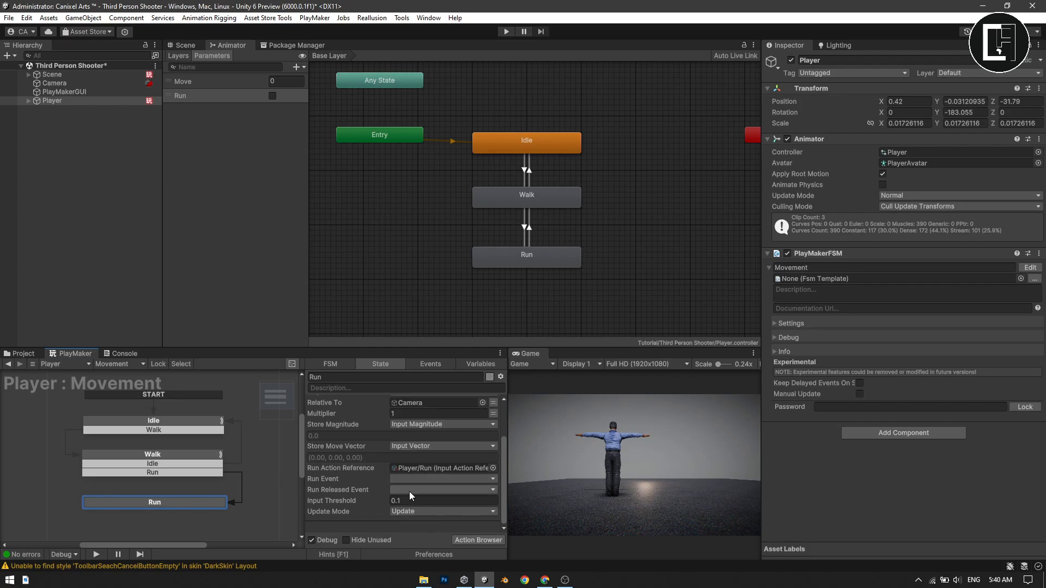
left_click(406, 488)
left_click(404, 489)
left_click(405, 490)
left_click(404, 490)
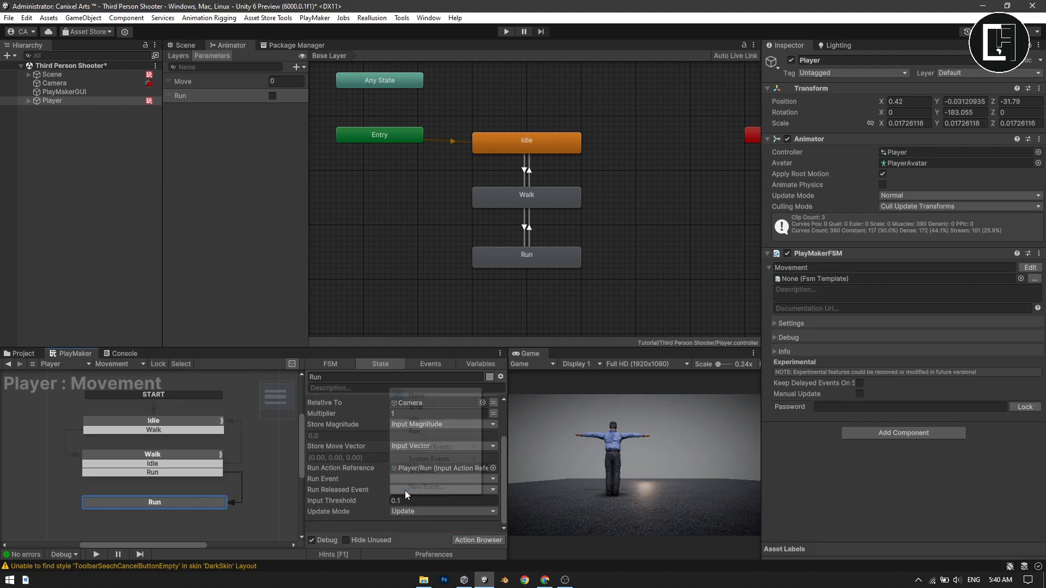
left_click(414, 408)
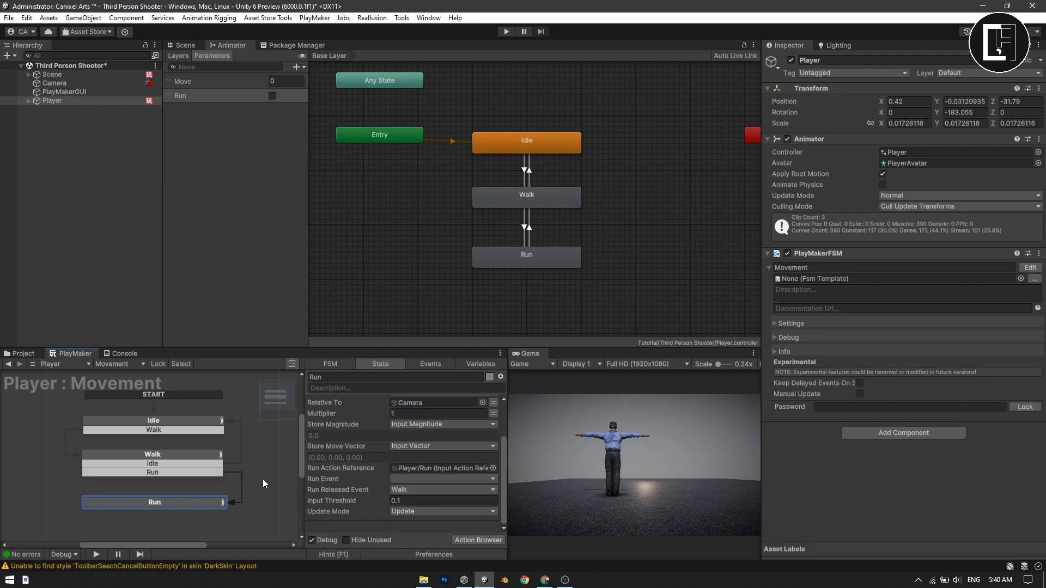
Add a Walk transition to the Run state, connect it to the Walk state and review the move vector settings.
right_click(195, 503)
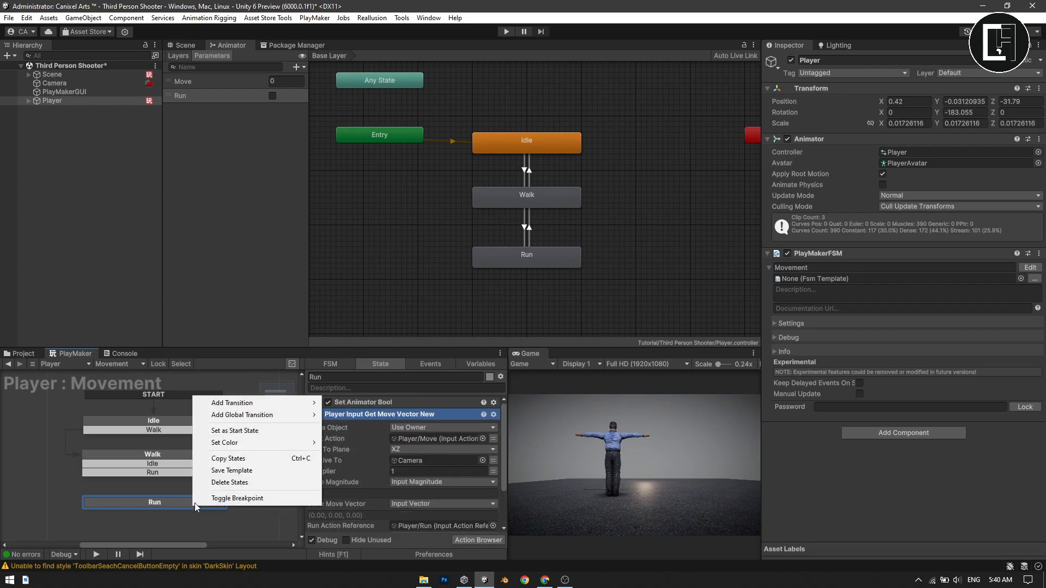
mouse_move(306, 403)
left_click(358, 404)
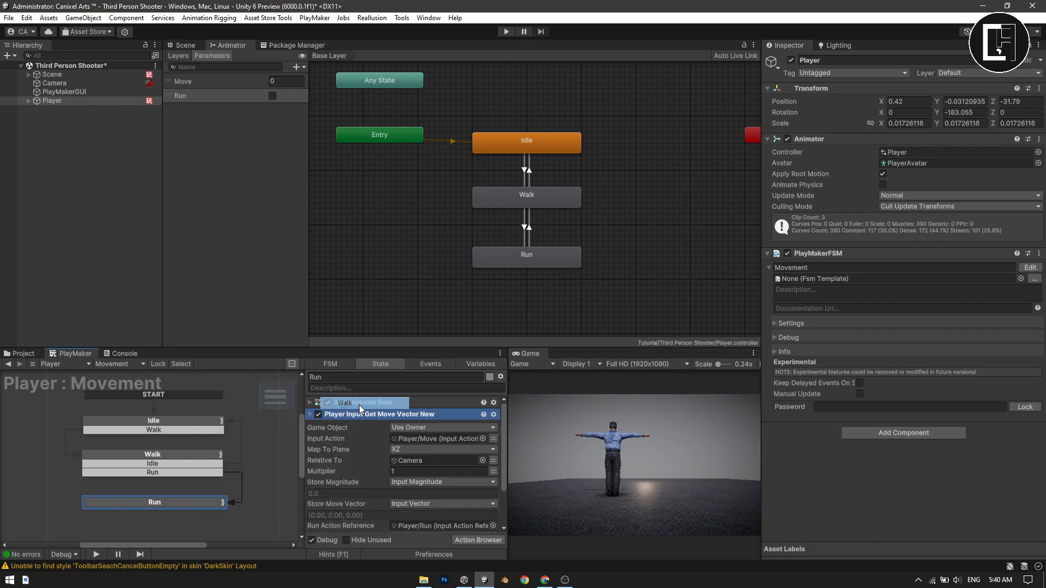
left_click_drag(204, 515, 131, 463)
scroll(335, 478, "down", 3)
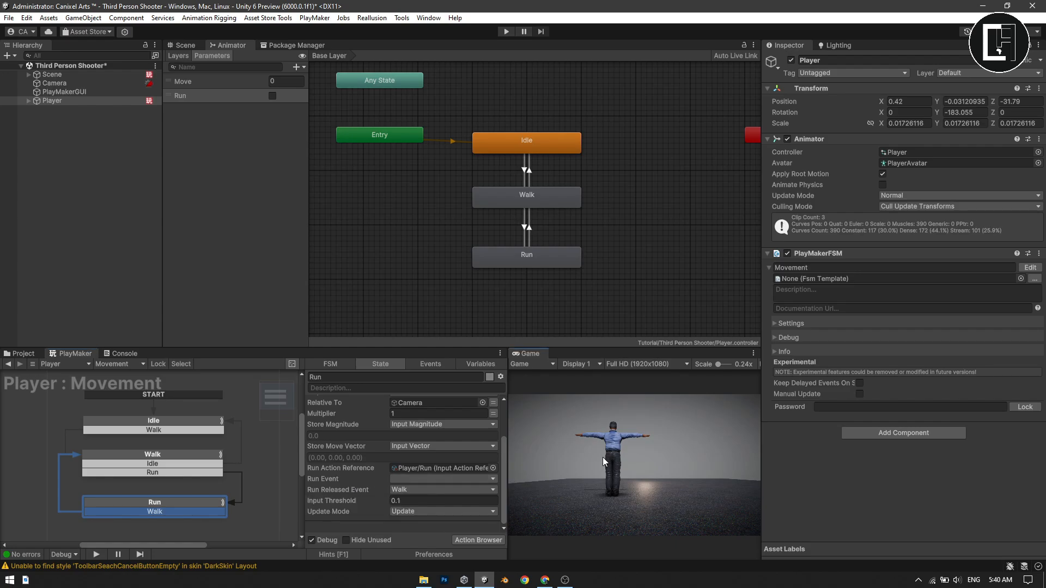
Play-test the character in the maximized Game view, then stop play mode.
key("shift+space")
left_click(506, 31)
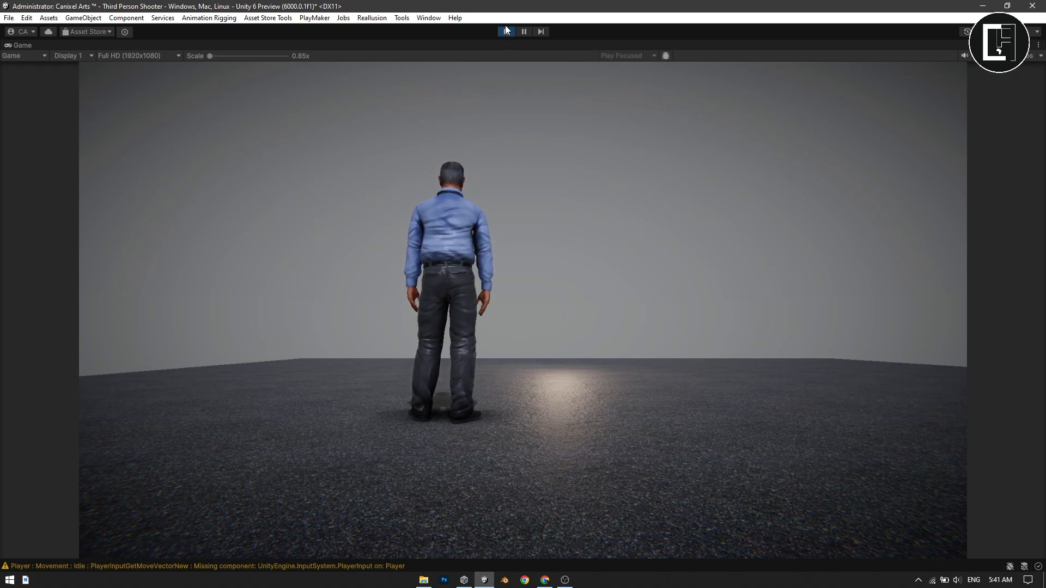
left_click(506, 29)
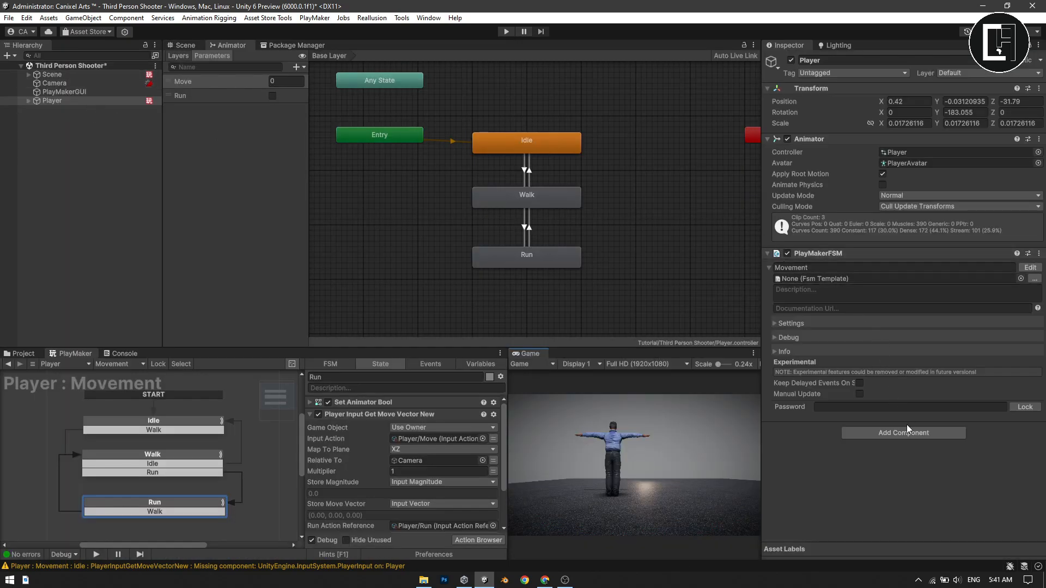
left_click(928, 430)
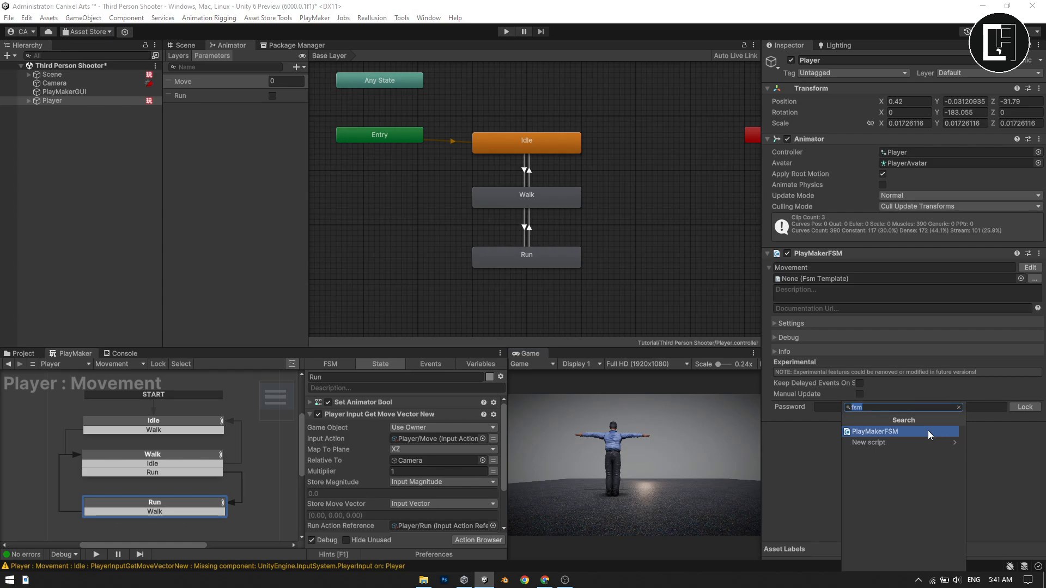
type("player")
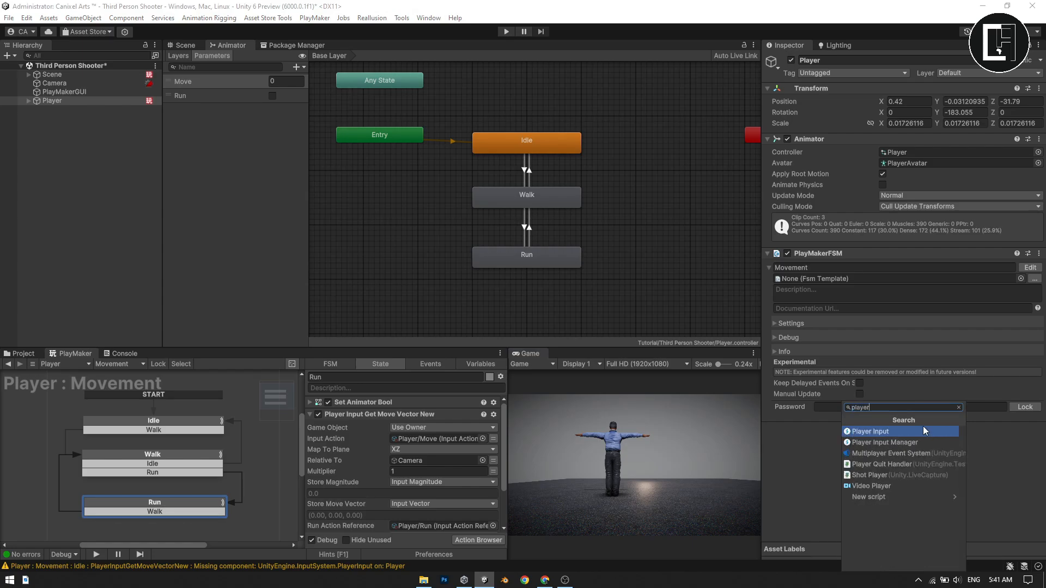
left_click(895, 441)
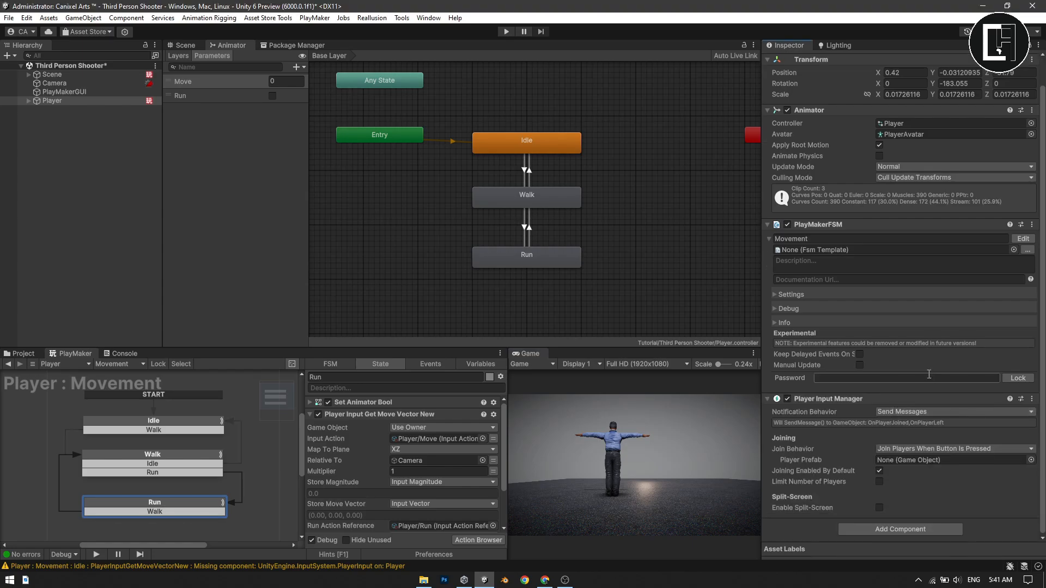
key("ctrl+z")
Add a Player Input component to the Player and assign the Input Actions asset as its Actions.
left_click(904, 431)
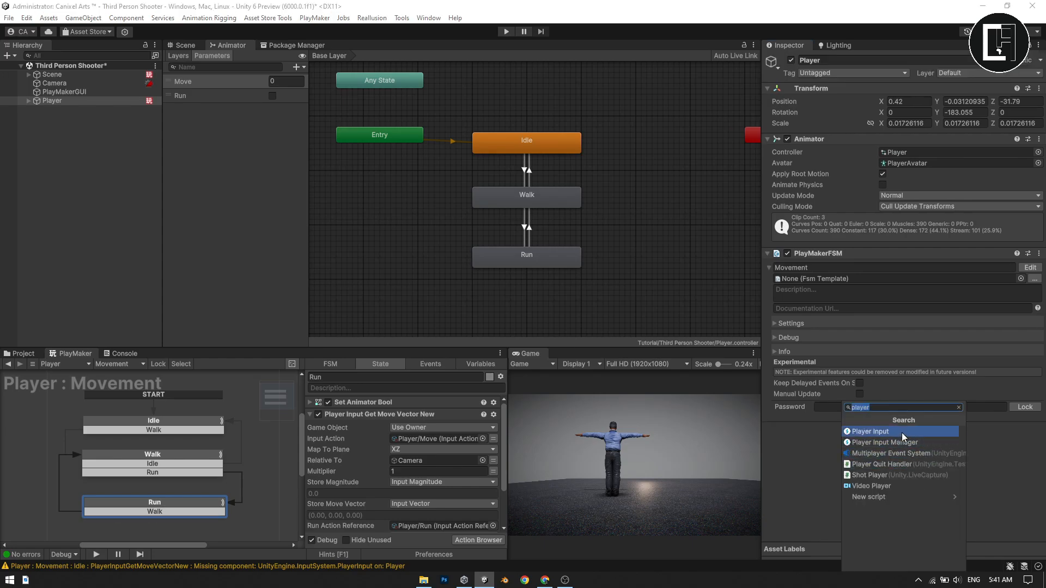
left_click(901, 433)
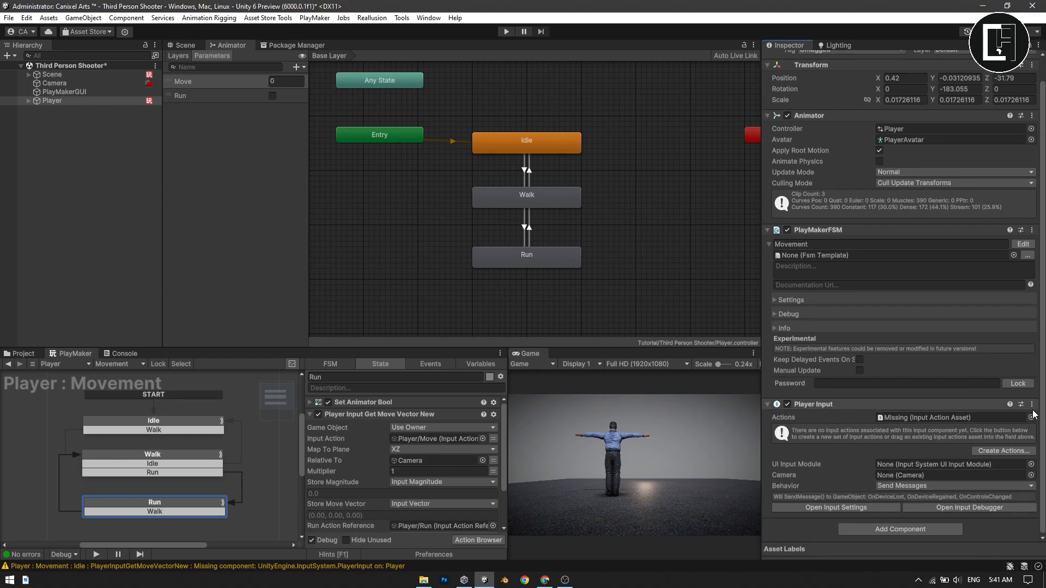
scroll(909, 455, "up", 1)
scroll(926, 454, "down", 1)
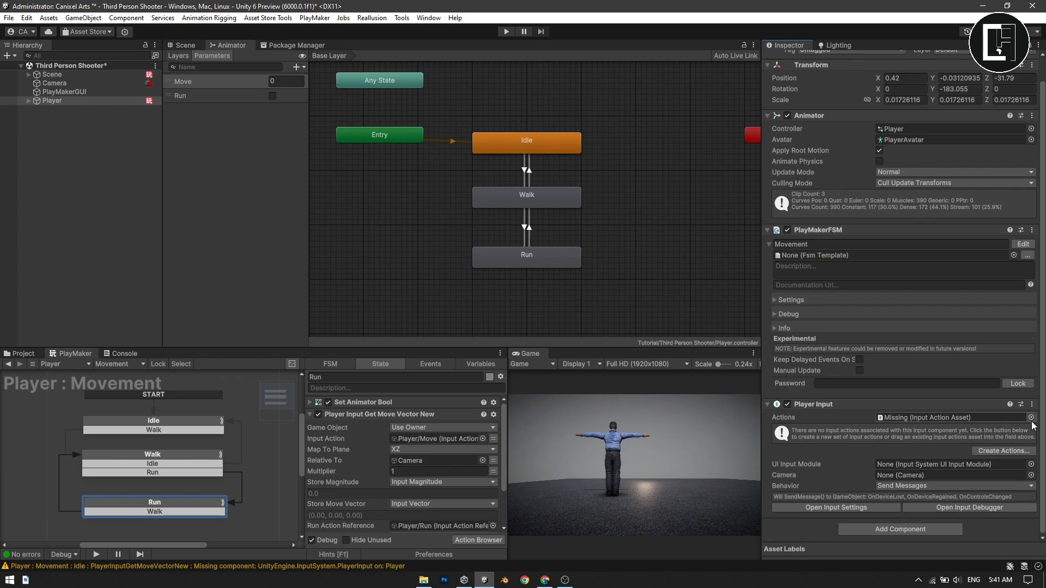
left_click(1031, 417)
double_click(946, 336)
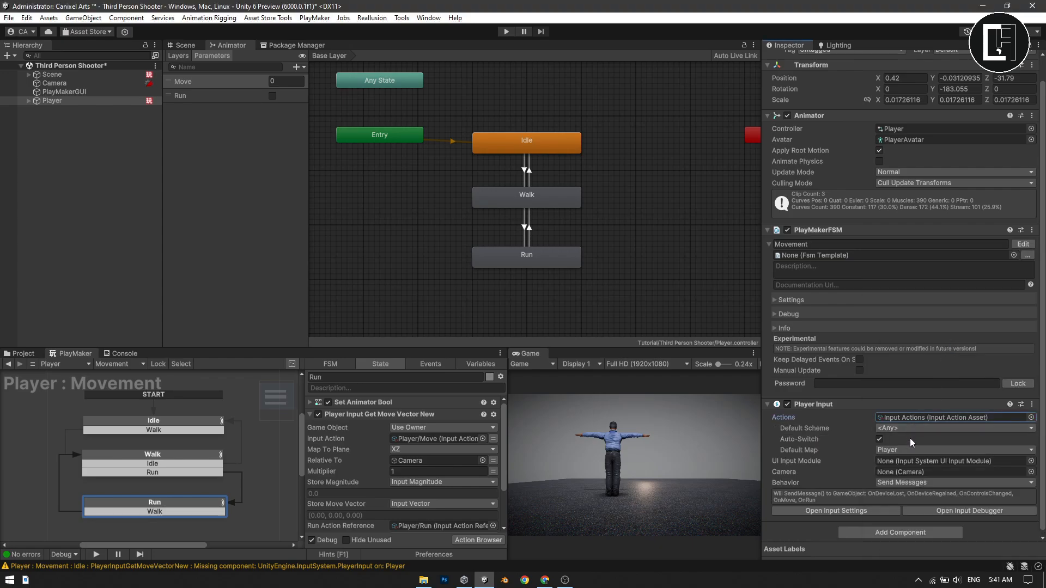
left_click(769, 406)
Play-test the character's forward movement in the maximized Game view, then stop play mode.
key("shift+space")
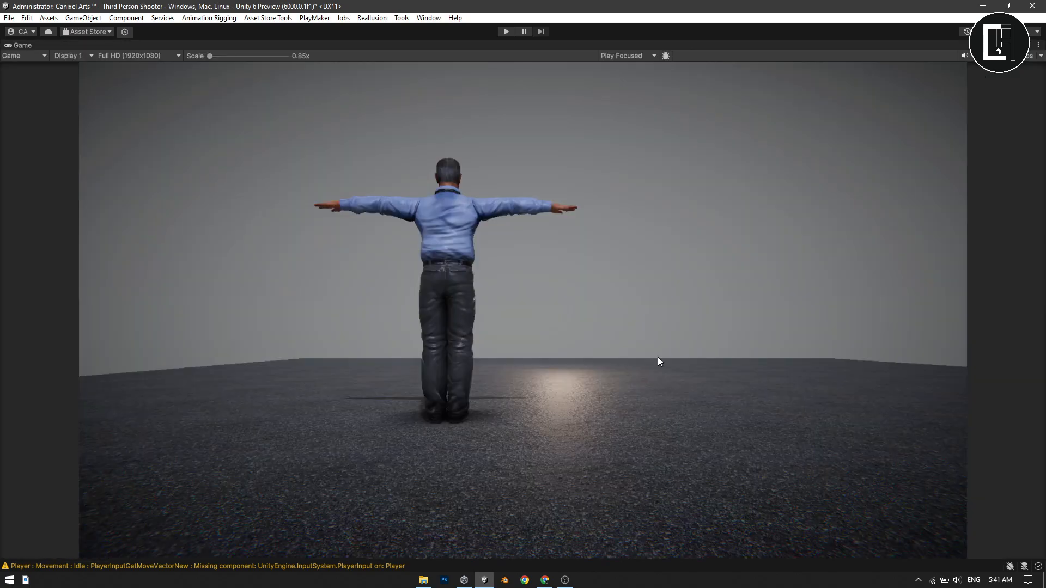
left_click(506, 31)
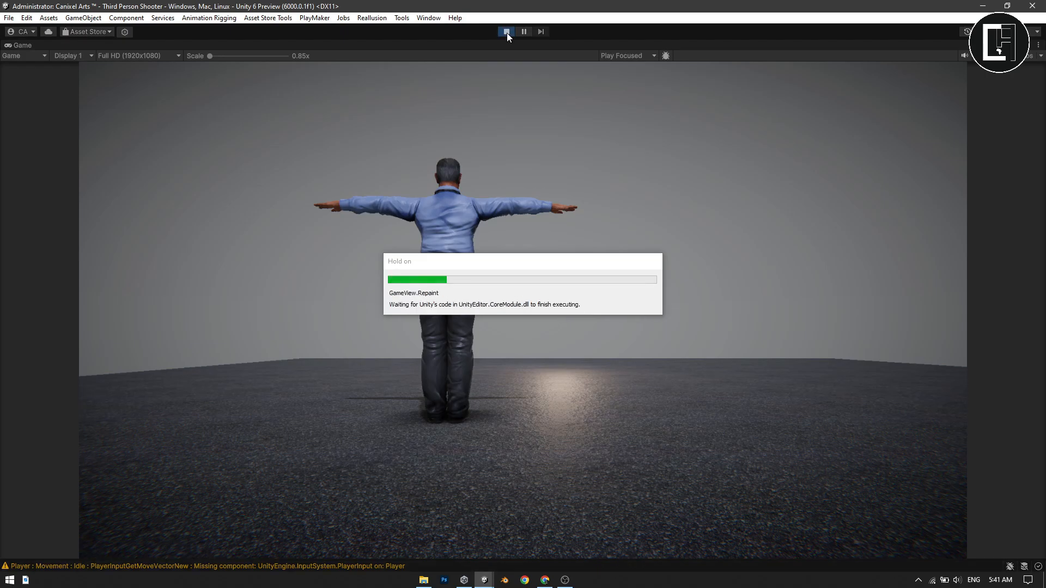
key("w")
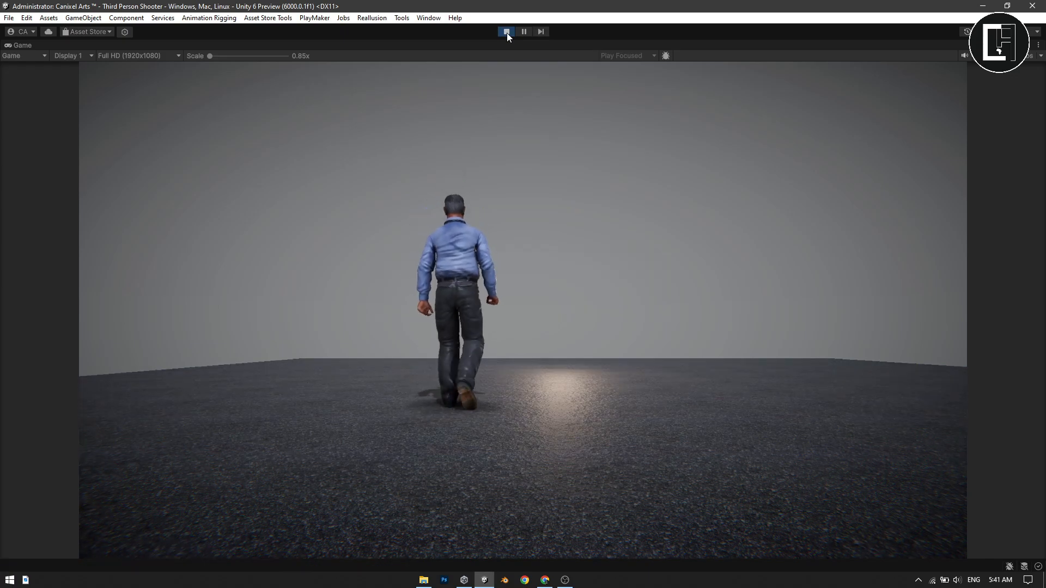
key("w")
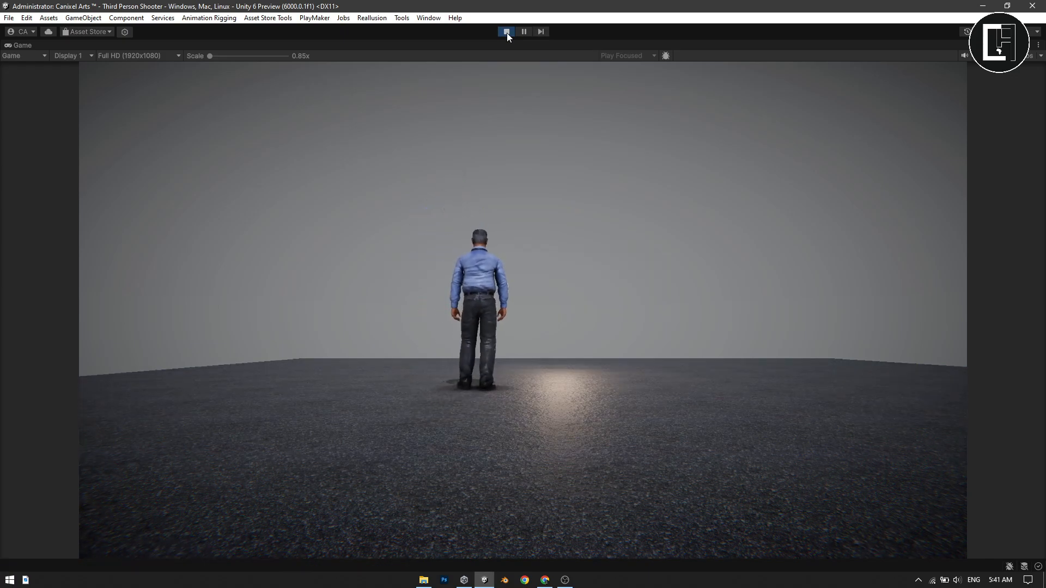
key("w")
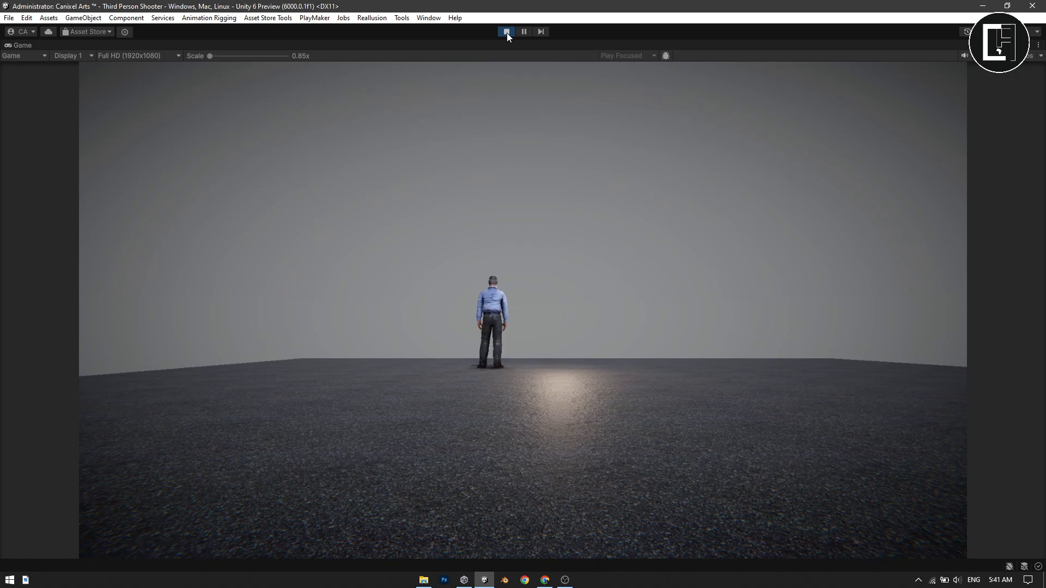
key("w")
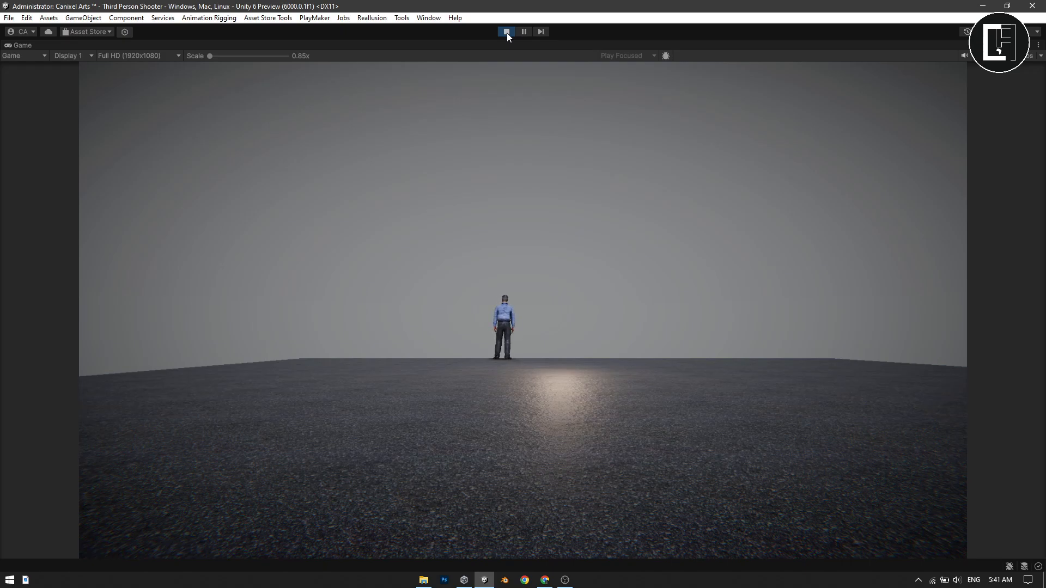
left_click(507, 31)
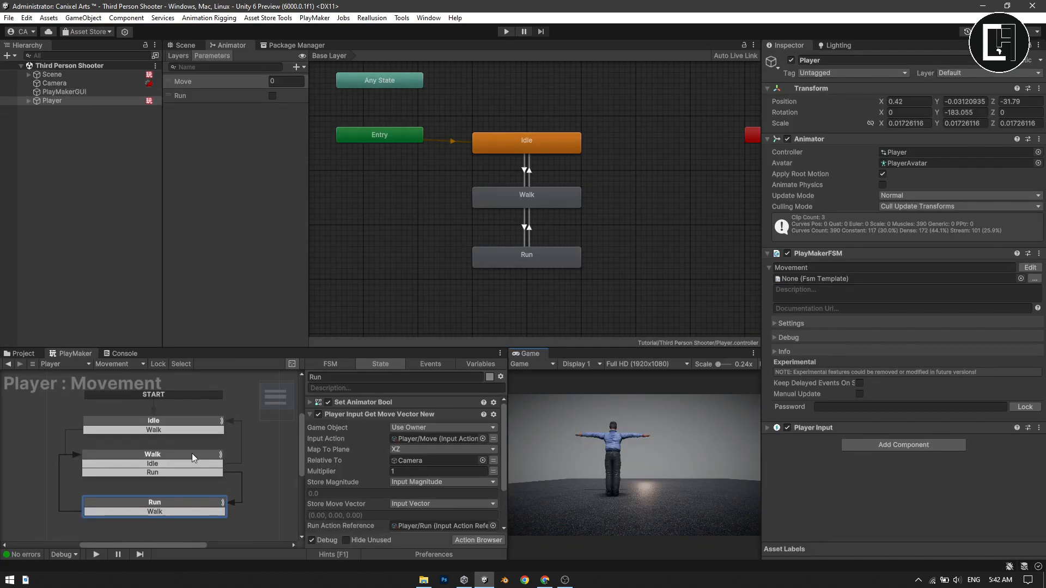
Add a Smooth Look At Direction action to the Walk state of the Player's Movement FSM.
left_click(188, 462)
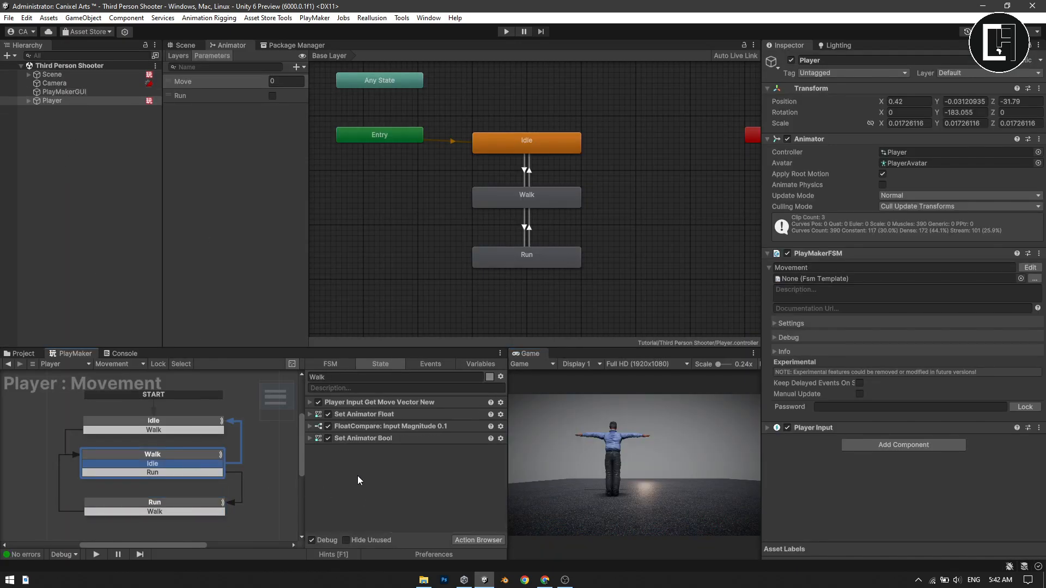
left_click(477, 541)
type("smoo")
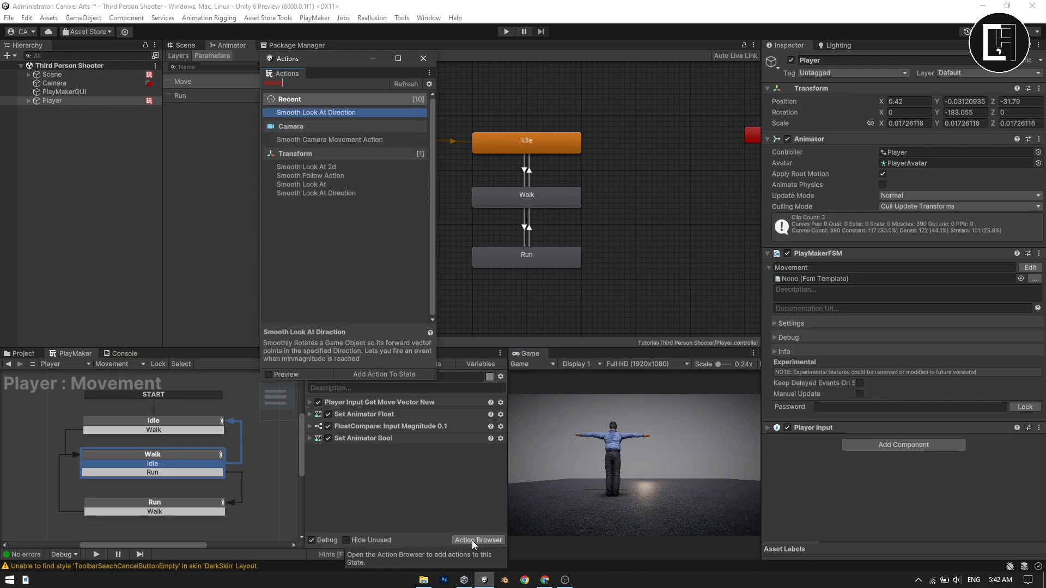
type("t")
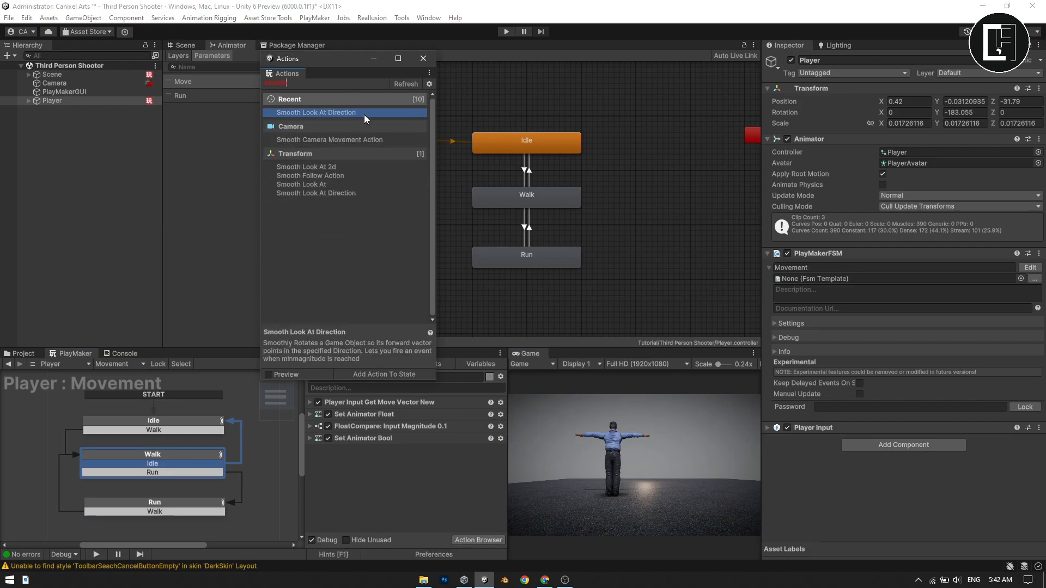
double_click(364, 115)
left_click(422, 59)
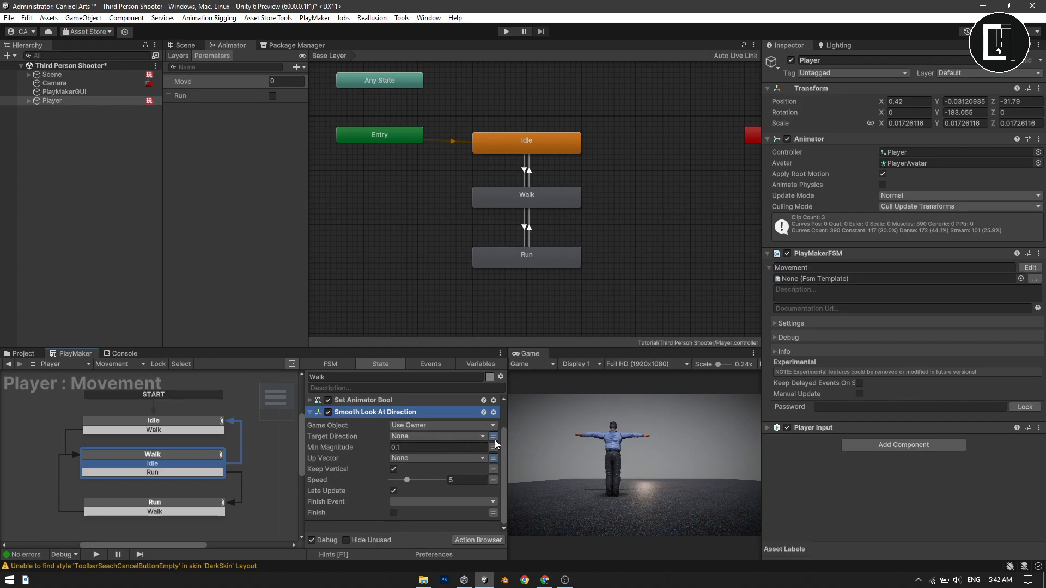
Set the Target Direction of the Walk state's Smooth Look At Direction action to Input Vector and collapse the action.
left_click(470, 438)
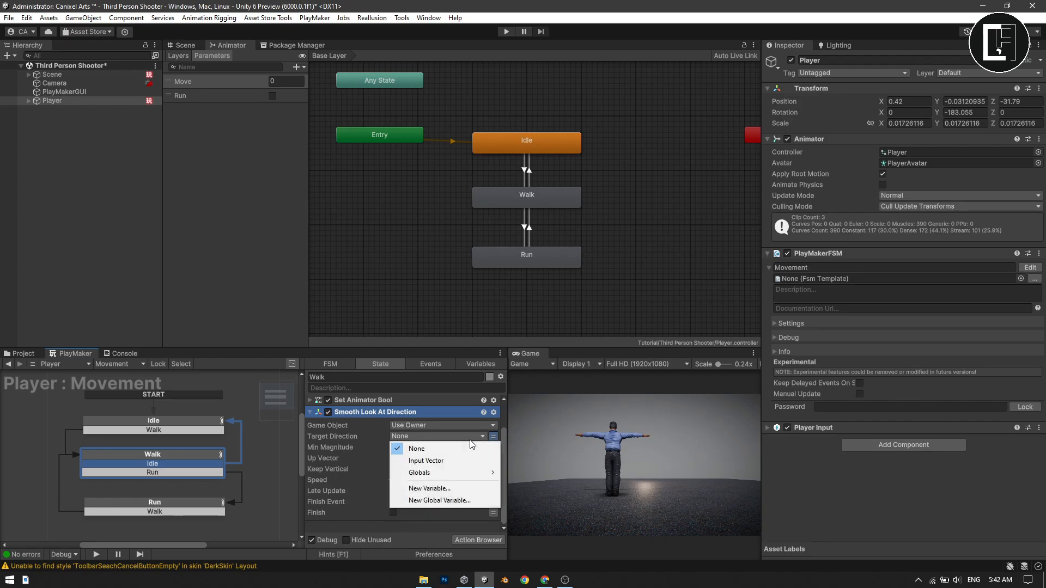
left_click(451, 462)
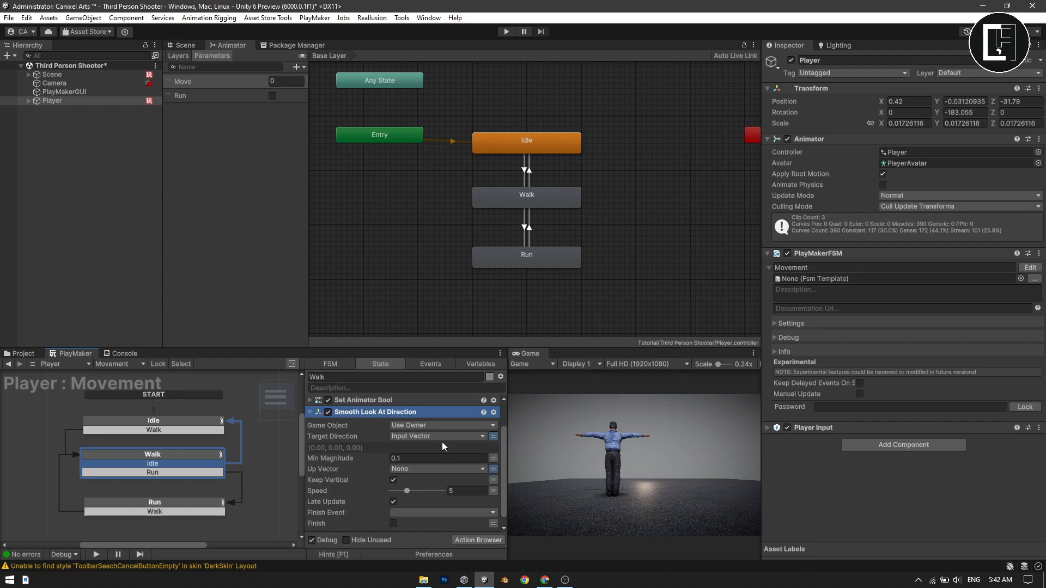
scroll(414, 473, "down", 1)
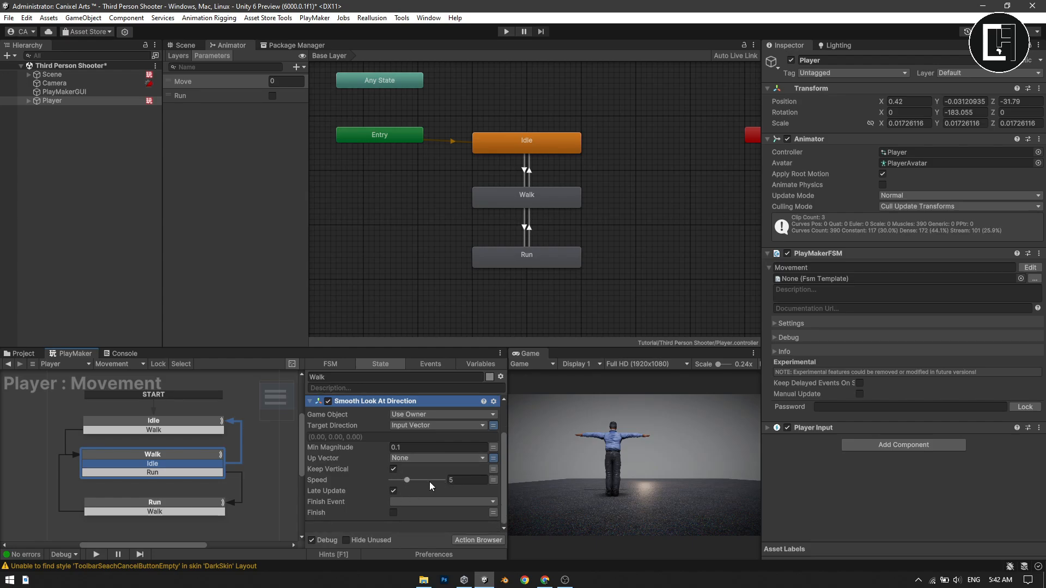
left_click(310, 402)
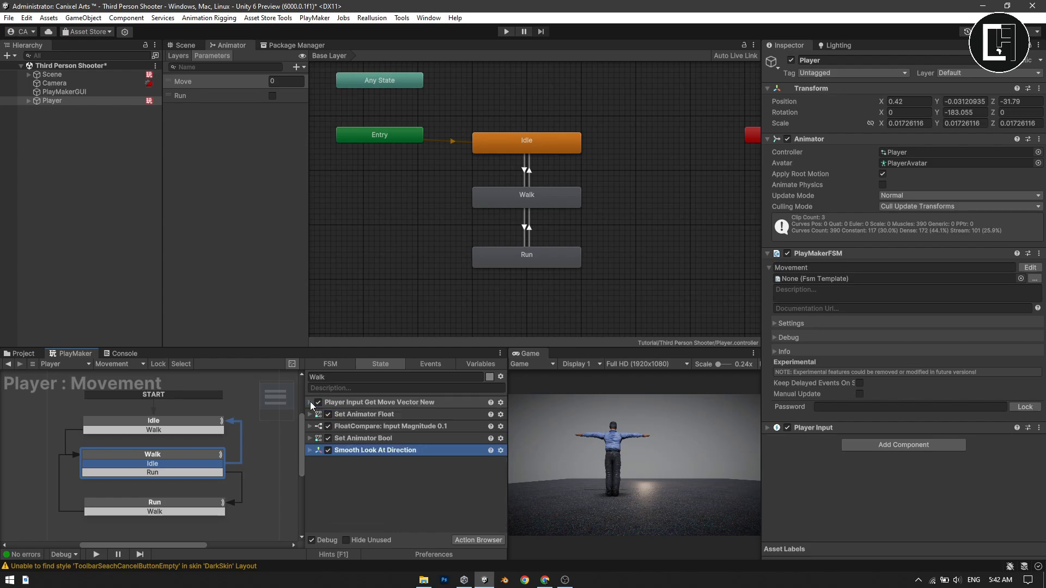
Paste a copy of the Walk state's Smooth Look At Direction action into the Run state, below the move vector action.
left_click(152, 512)
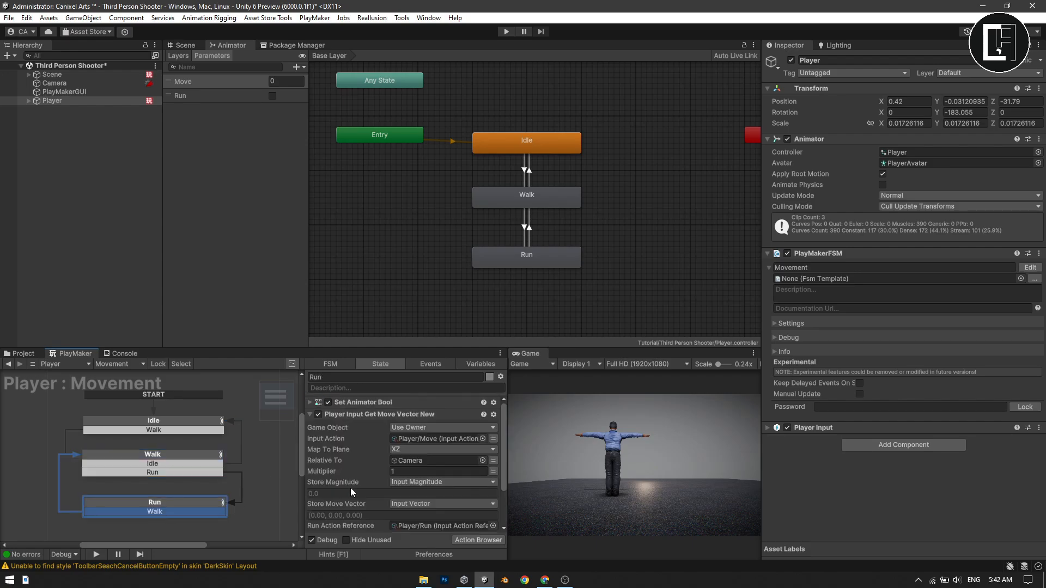
left_click(310, 414)
key("ctrl+v")
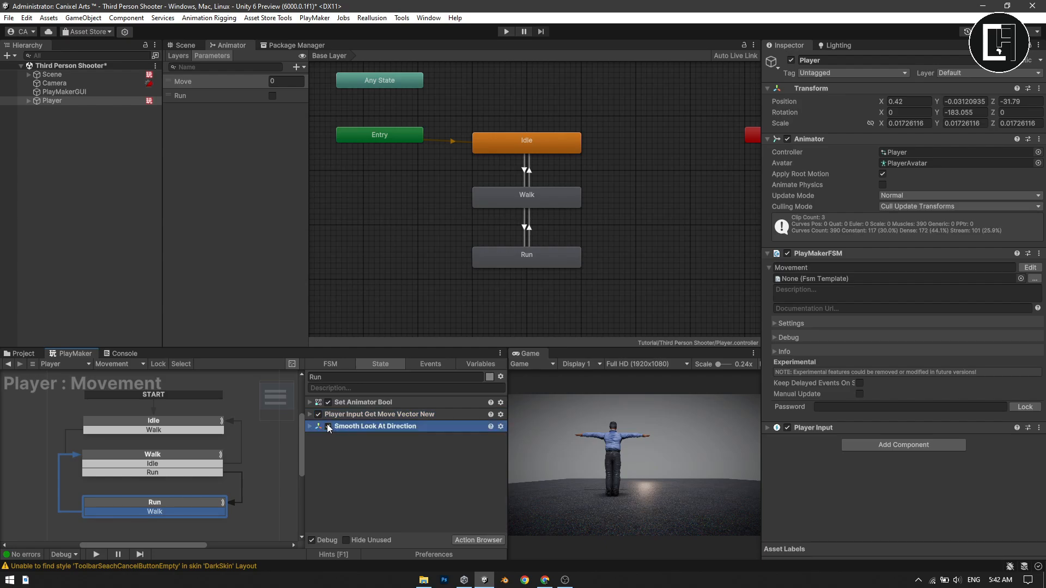
Save the scene, play-test the character's turning in the maximized Game view, then stop play mode.
left_click(668, 456)
key("ctrl+s")
key("shift+space")
left_click(505, 32)
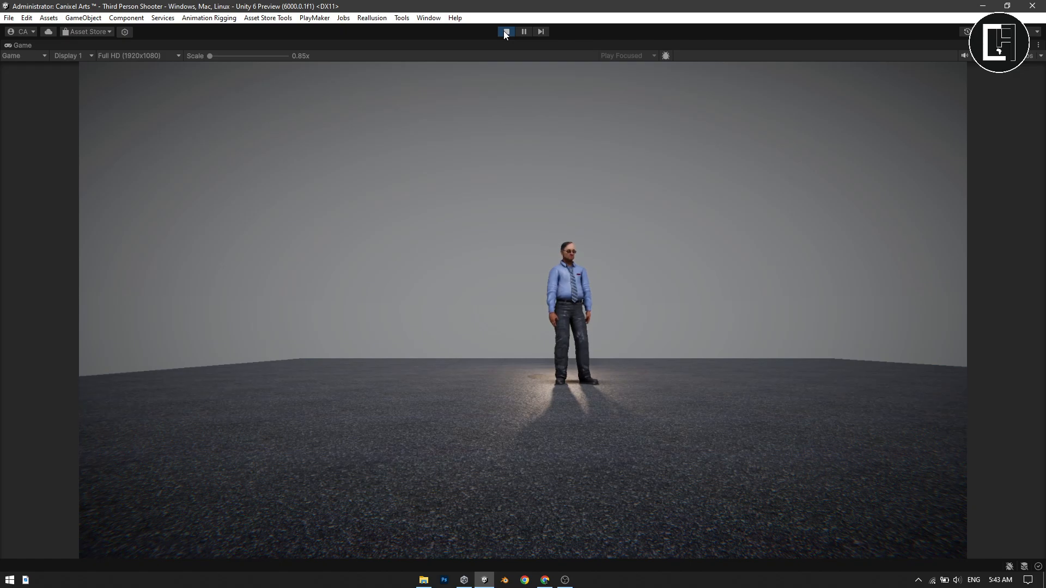
left_click(505, 32)
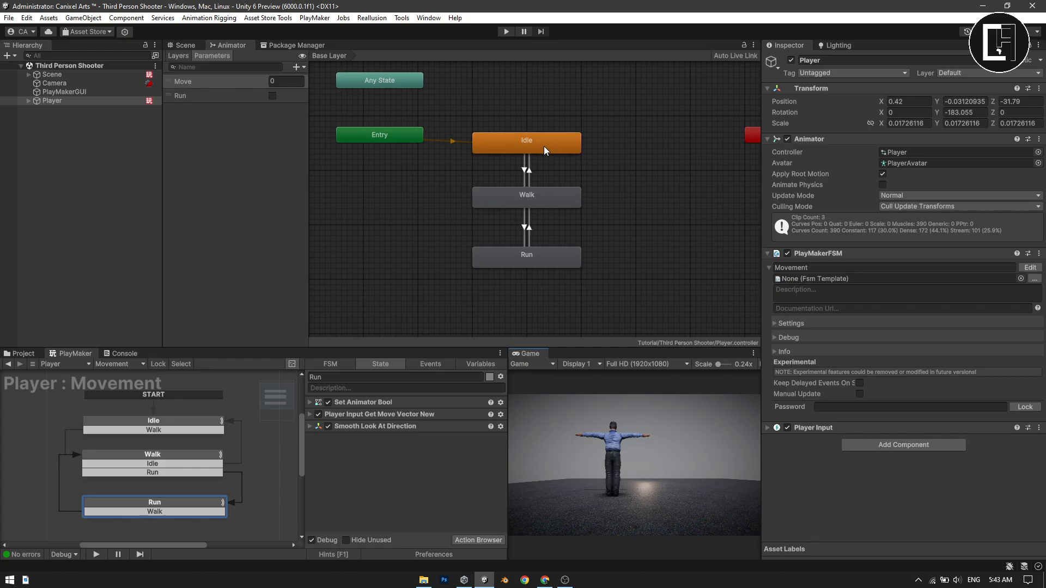
Create an empty child object under Player and name it Camera Follow.
left_click(191, 44)
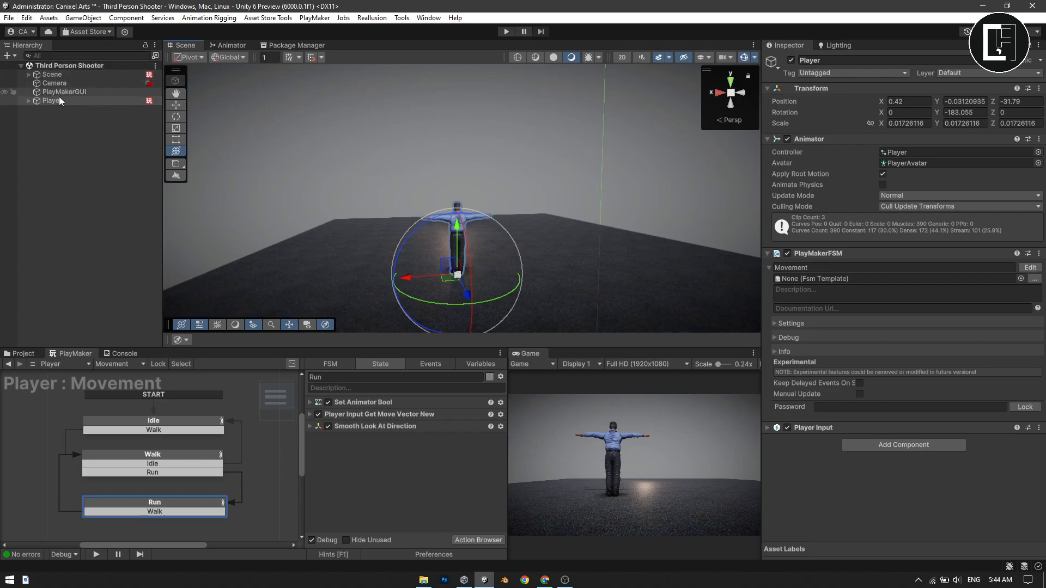
left_click(32, 99)
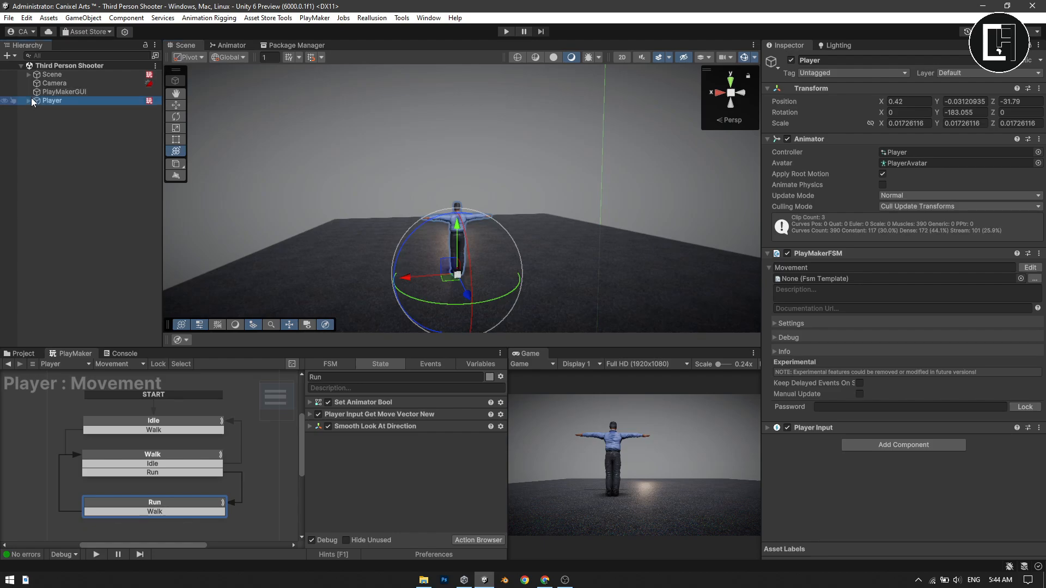
right_click(43, 100)
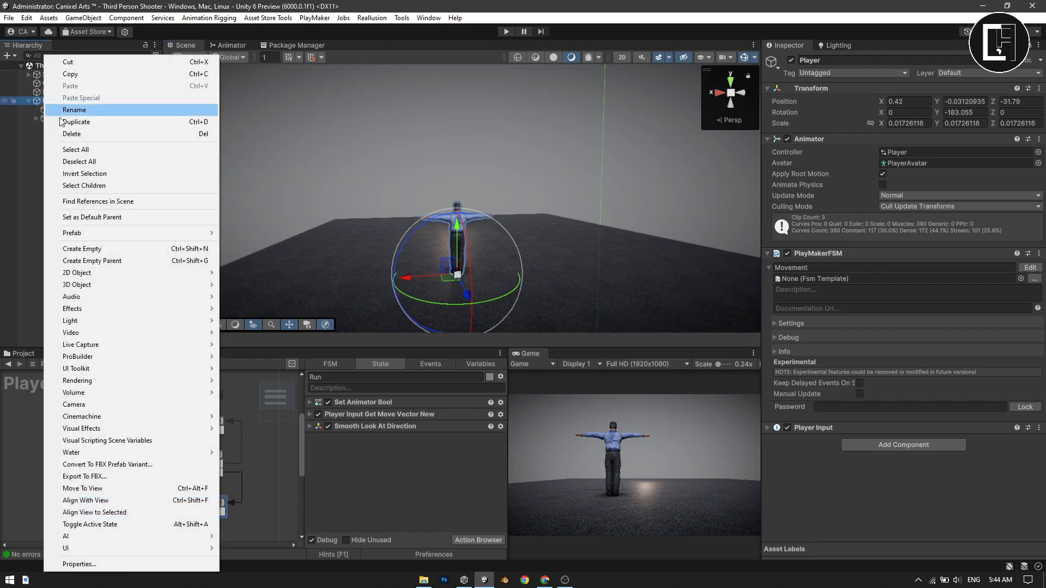
left_click(132, 249)
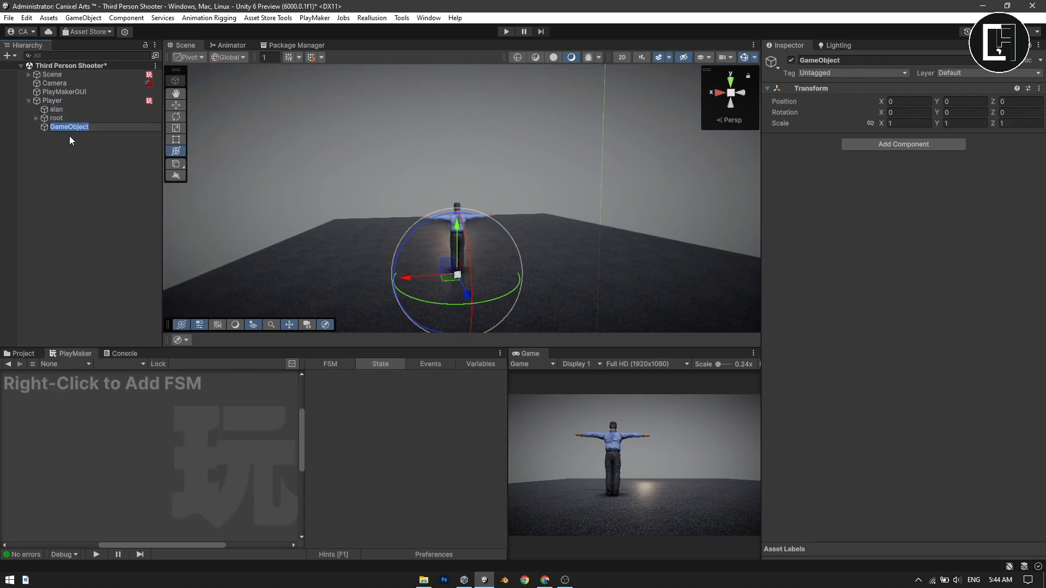
type("Camera Follow")
key("Return")
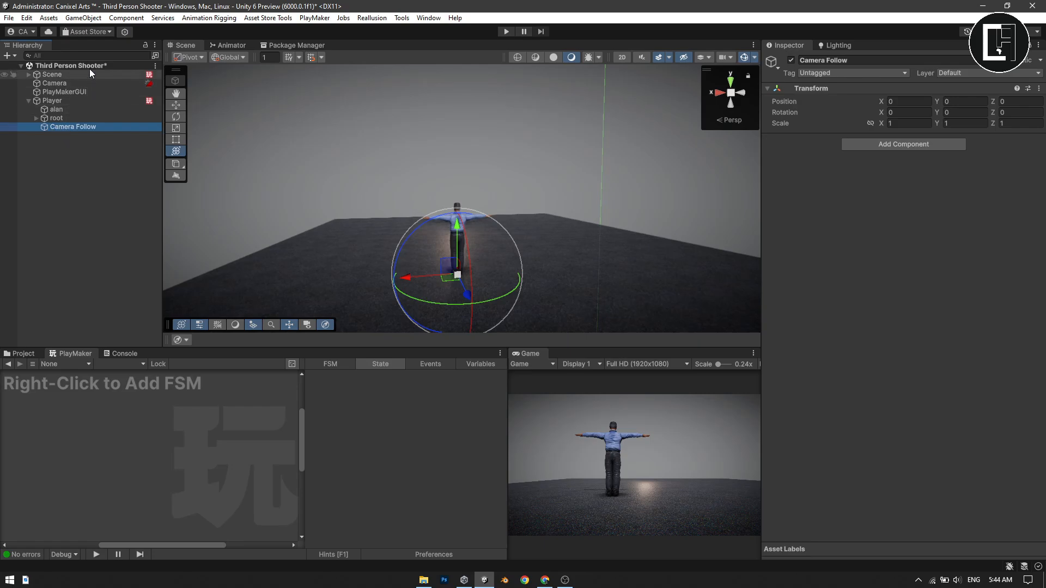
Raise the Camera Follow object along the Y axis to about 56.8, around the character's waist.
scroll(473, 234, "up", 2)
mouse_move(490, 218)
right_mouse_down()
mouse_move(486, 234)
mouse_move(474, 231)
right_mouse_up()
key("w")
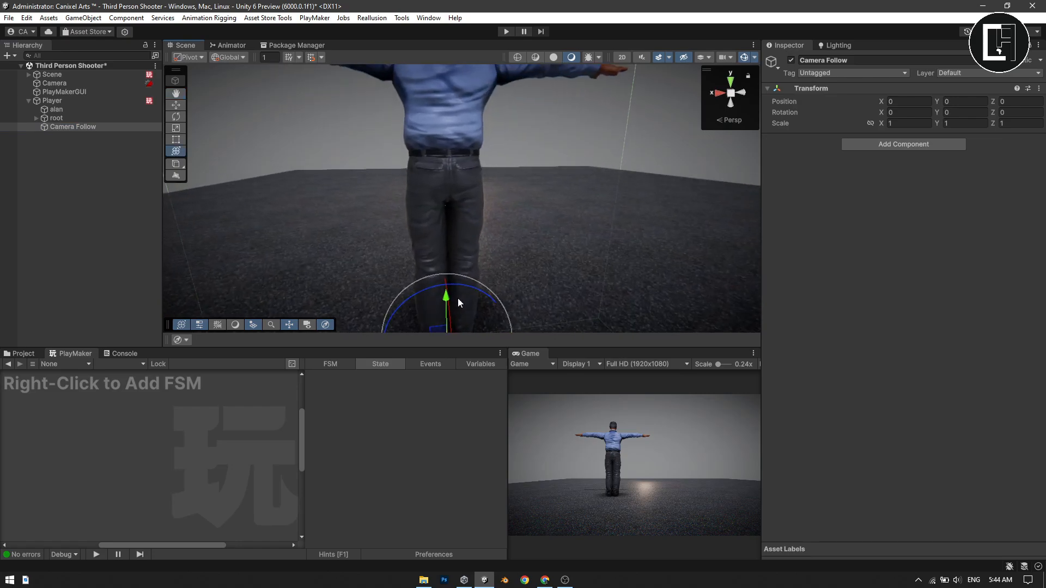
left_click_drag(443, 302, 456, 118)
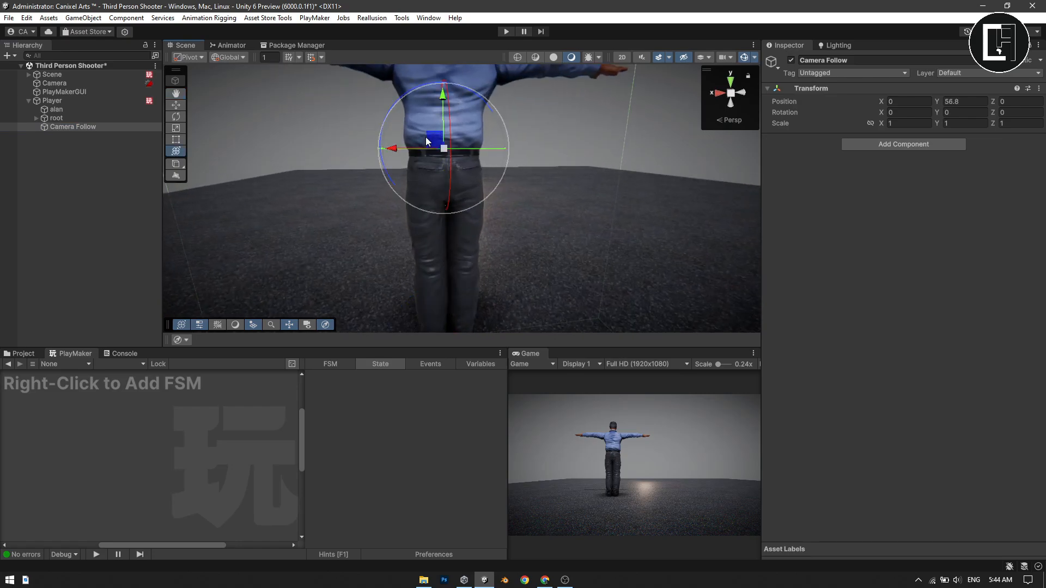
right_click_drag(457, 120, 463, 173)
Create an empty object at the root of the scene and name it Camera Controller.
left_click(105, 168)
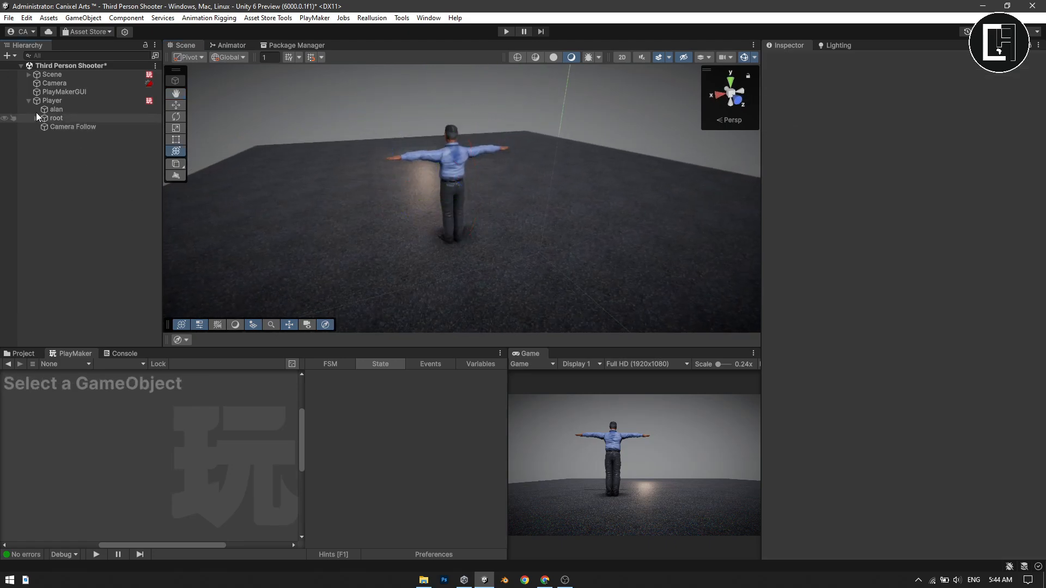
left_click(29, 100)
right_click(58, 136)
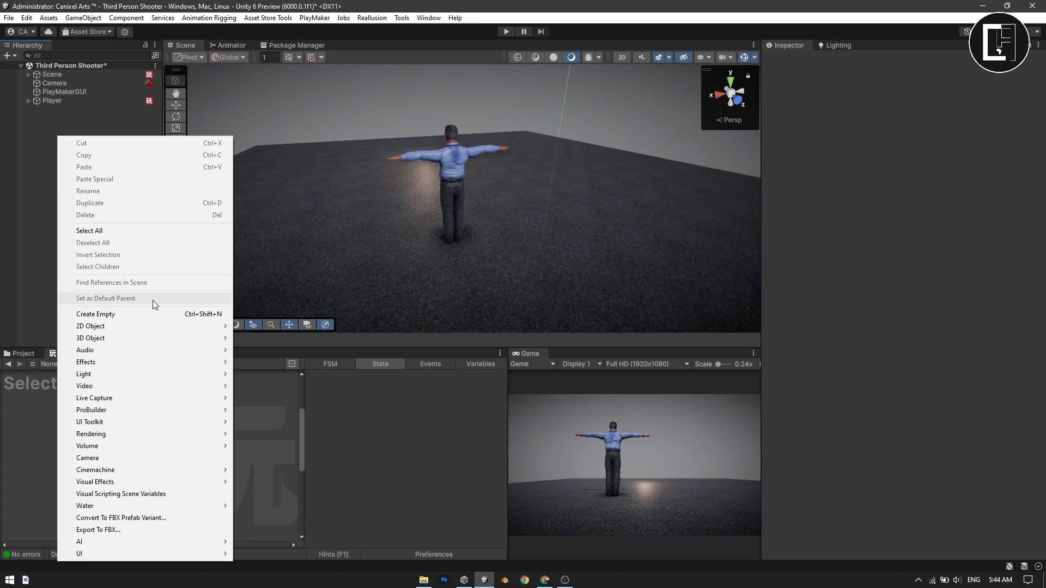
left_click(139, 314)
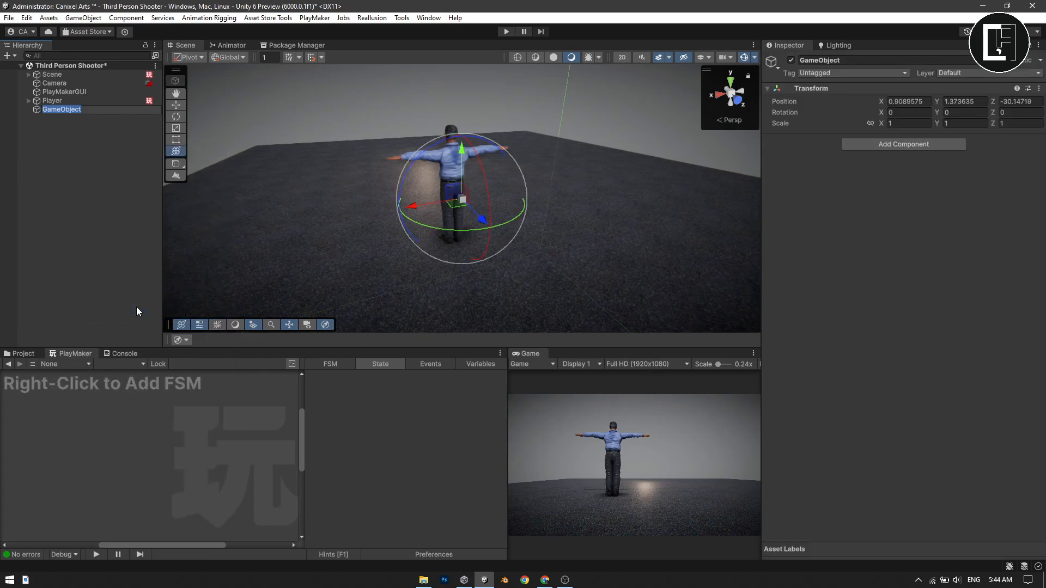
type("Camera Controller")
key("Return")
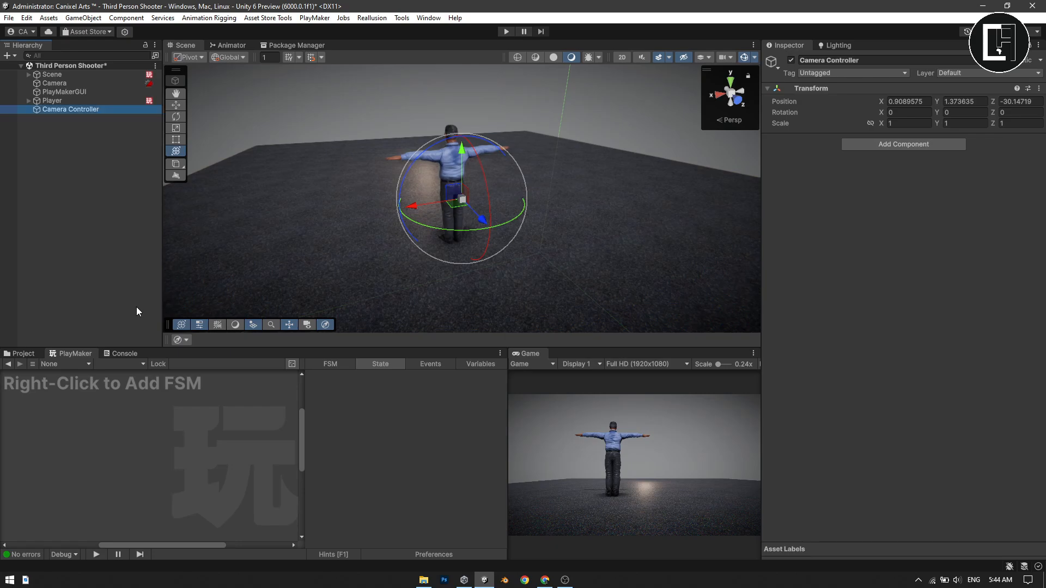
left_click(27, 100)
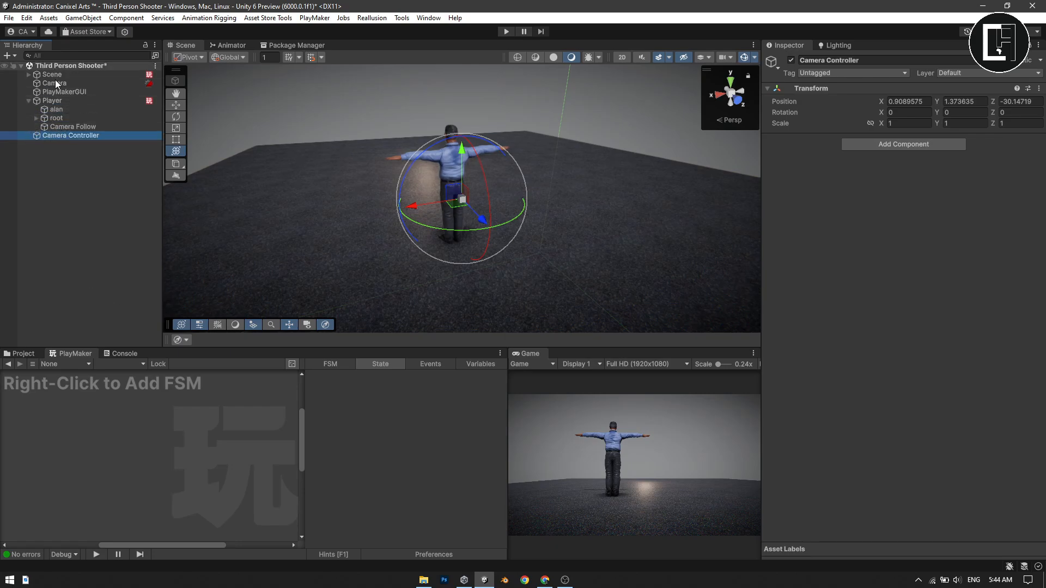
left_click(66, 127)
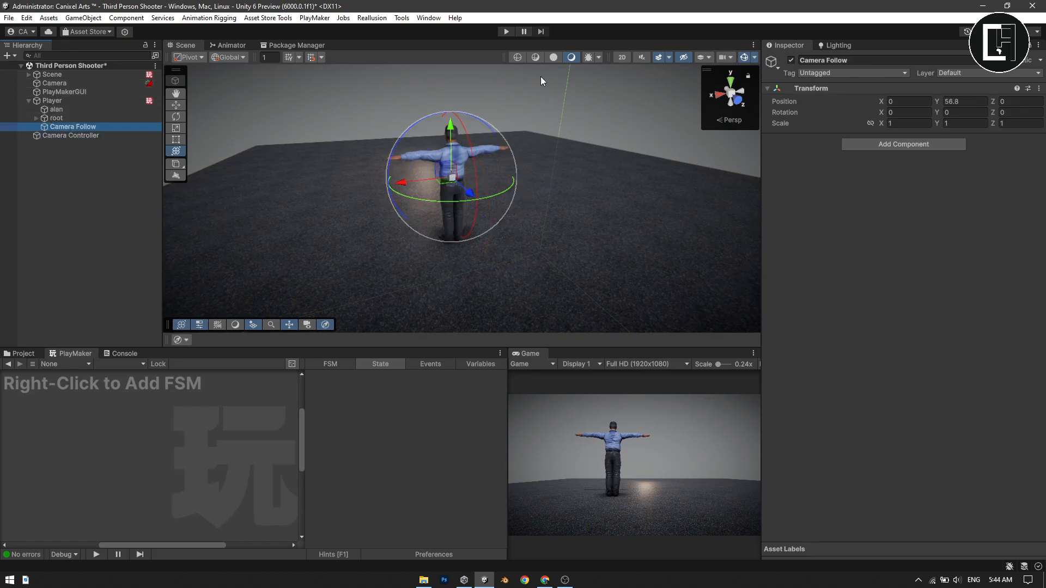
left_click(1038, 88)
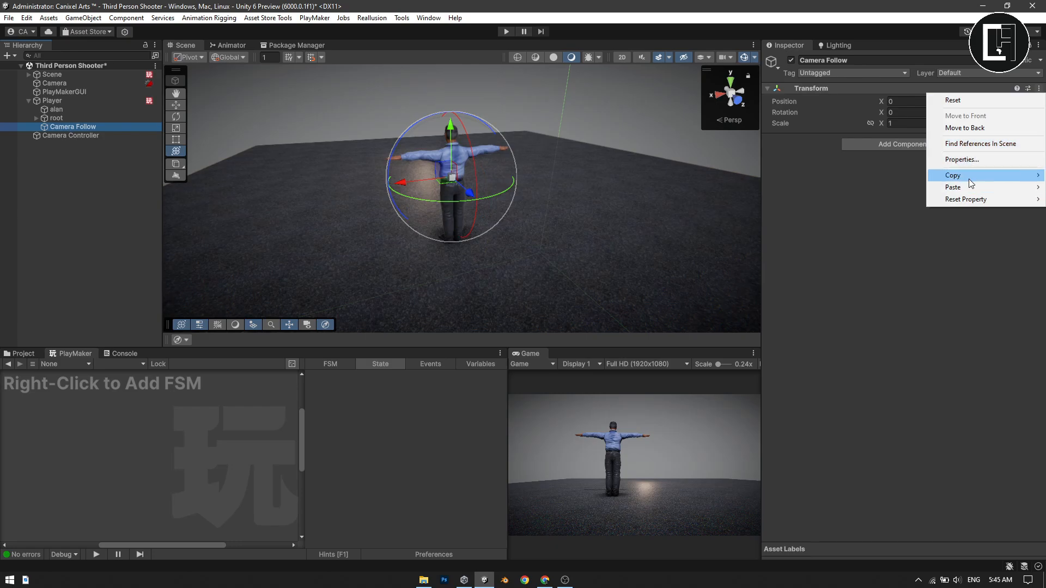
mouse_move(969, 180)
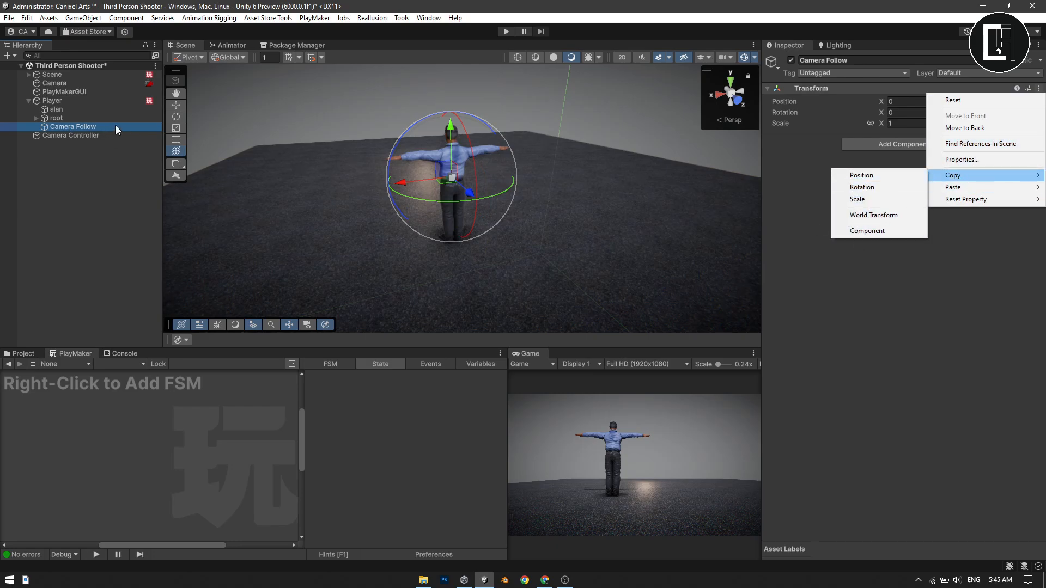
left_click(67, 136)
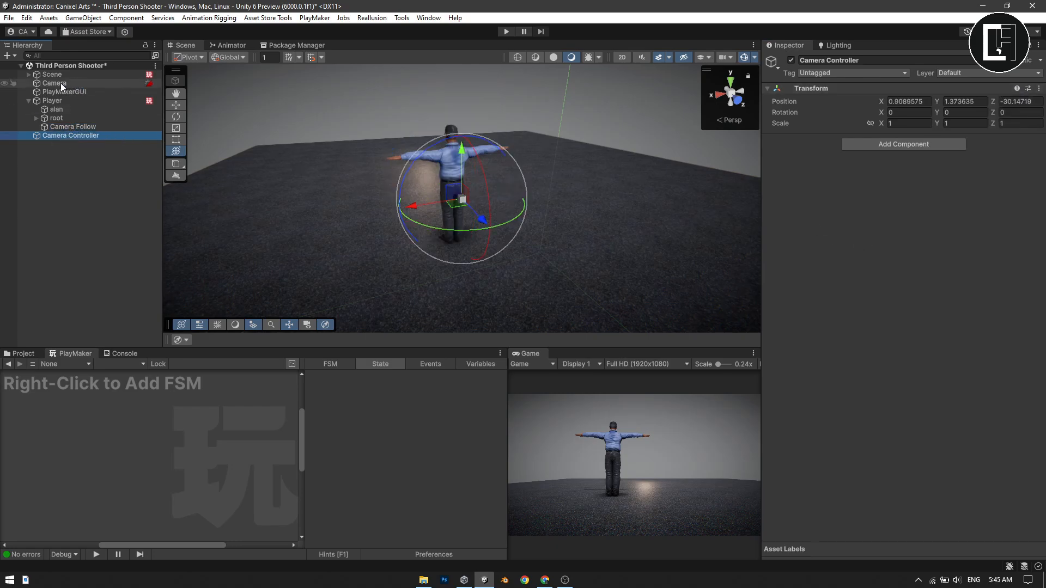
Make Camera a child of Camera Controller and align it with a Scene view framing the player from behind.
left_click_drag(60, 83, 76, 135)
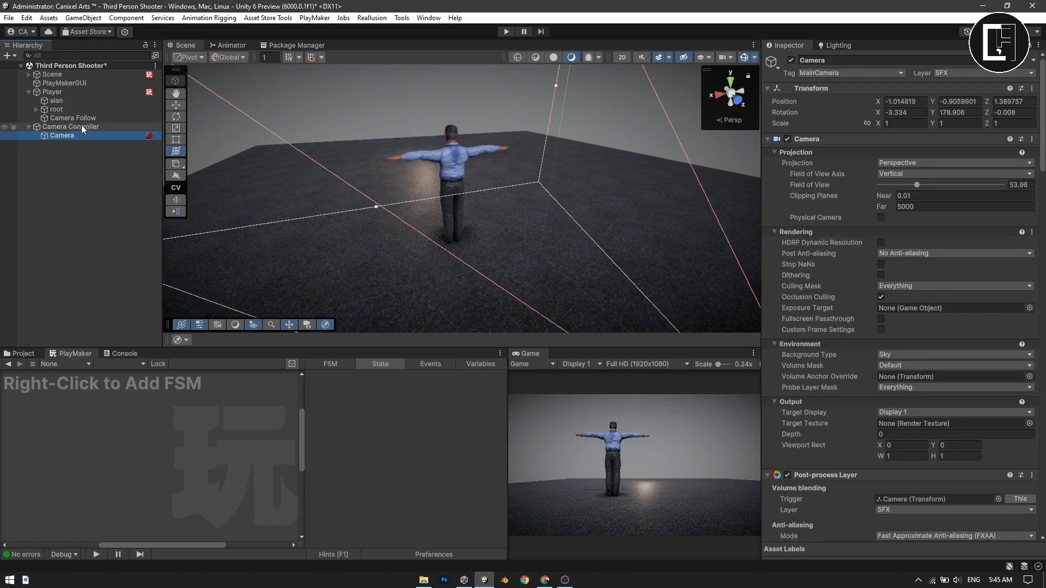
left_click(81, 126)
right_click_drag(536, 177, 460, 147)
key("d")
key("w")
key("s")
key("w")
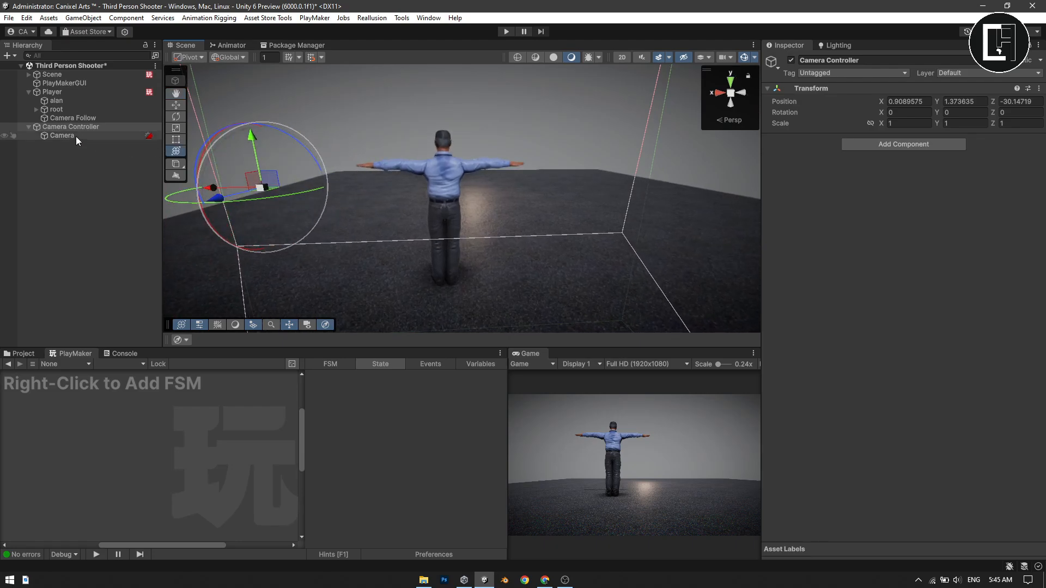
left_click(76, 137)
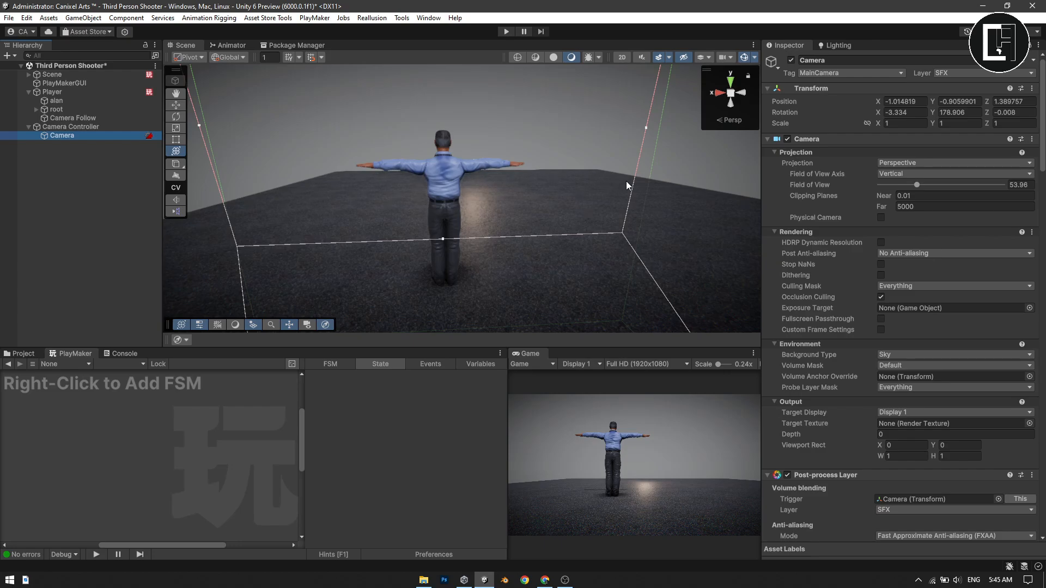
key("ctrl+shift+f")
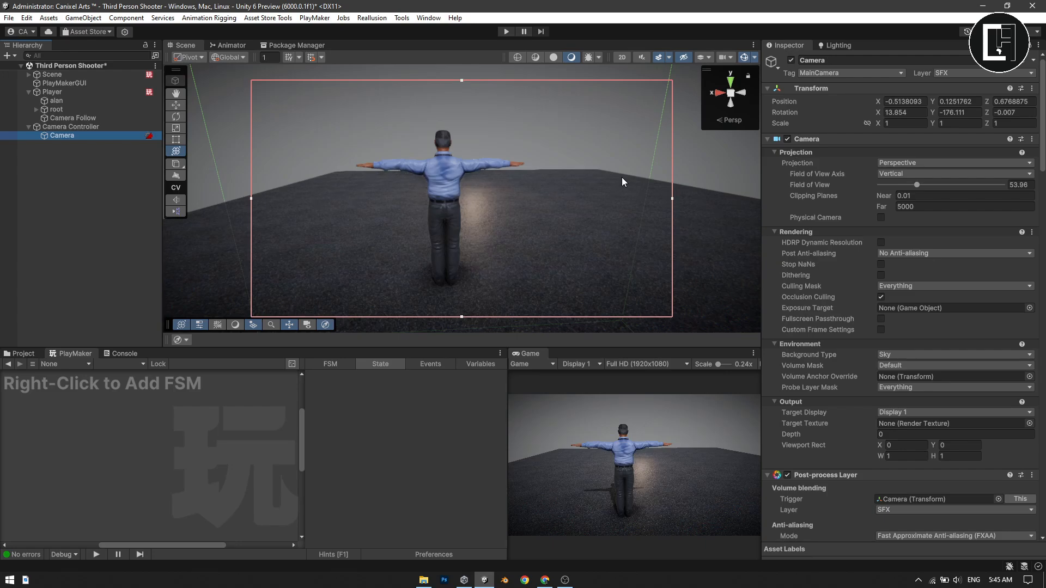
left_click_drag(622, 177, 514, 229, "alt")
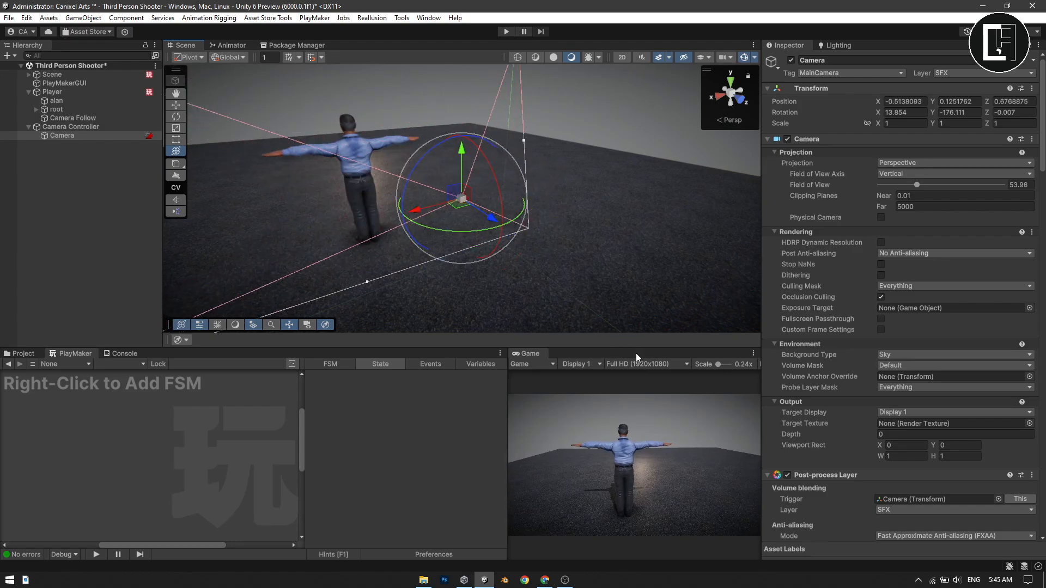
key("shift+space")
key("shift+space")
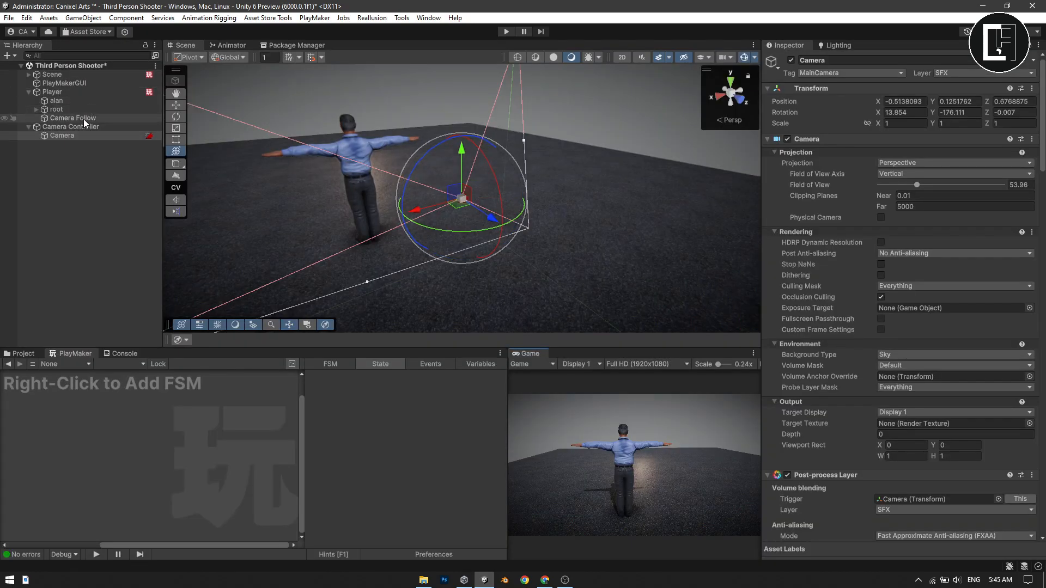
Add a PlayMaker FSM to the Camera Controller object and name the FSM Camera Controller.
left_click(71, 126)
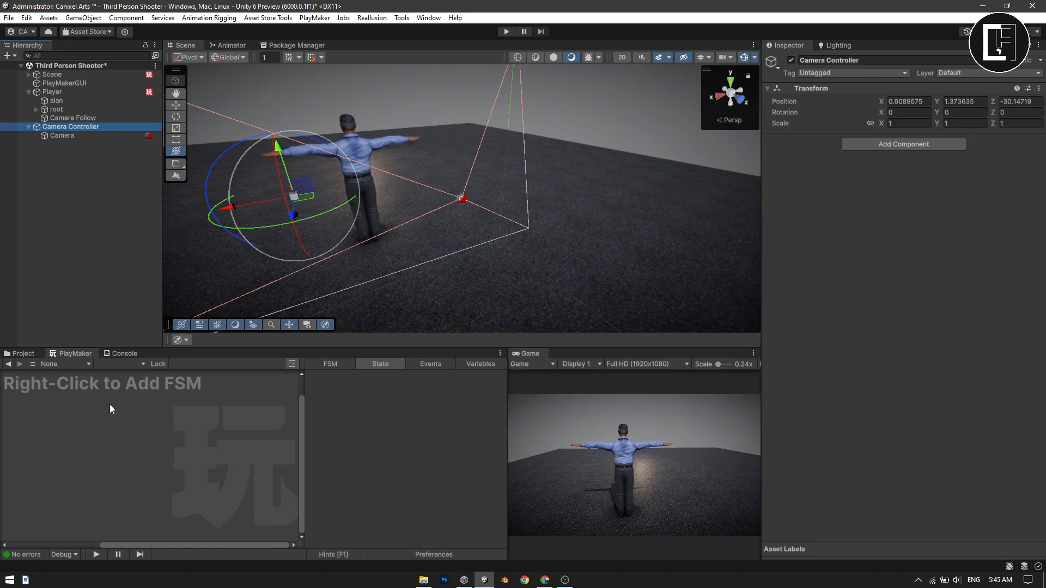
right_click(102, 433)
left_click(120, 439)
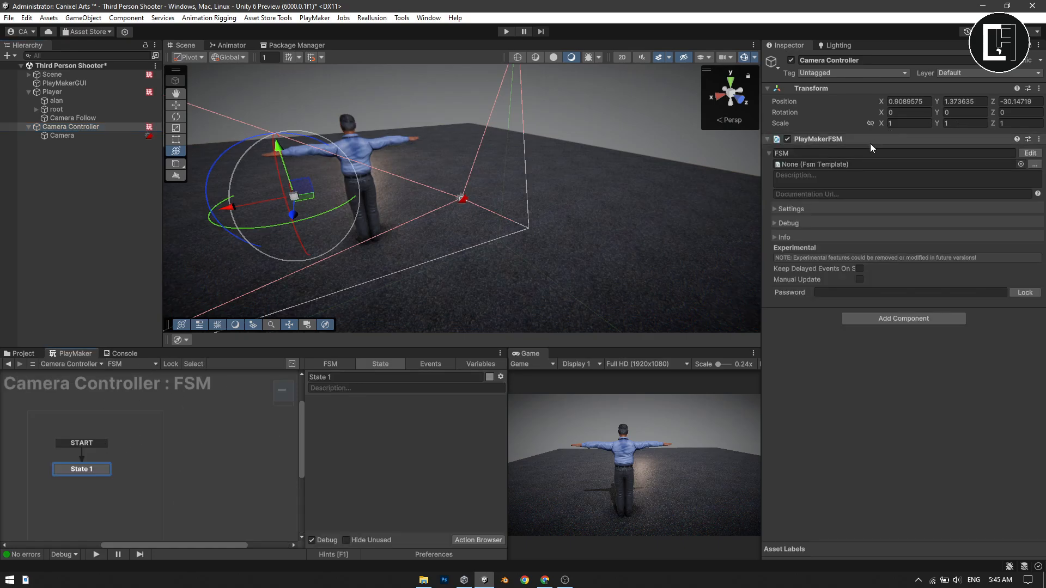
left_click(842, 155)
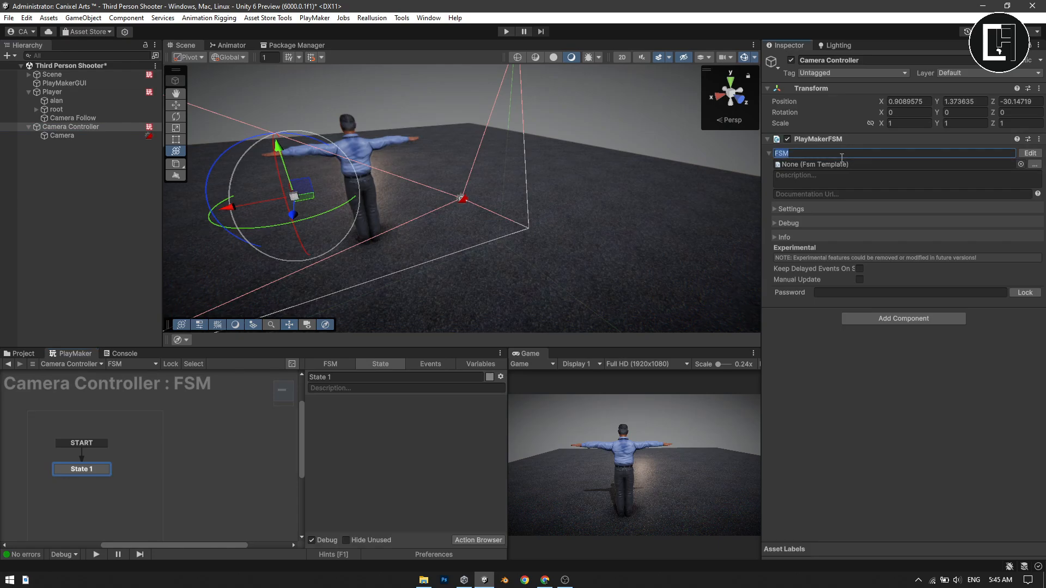
type("Camera Controller")
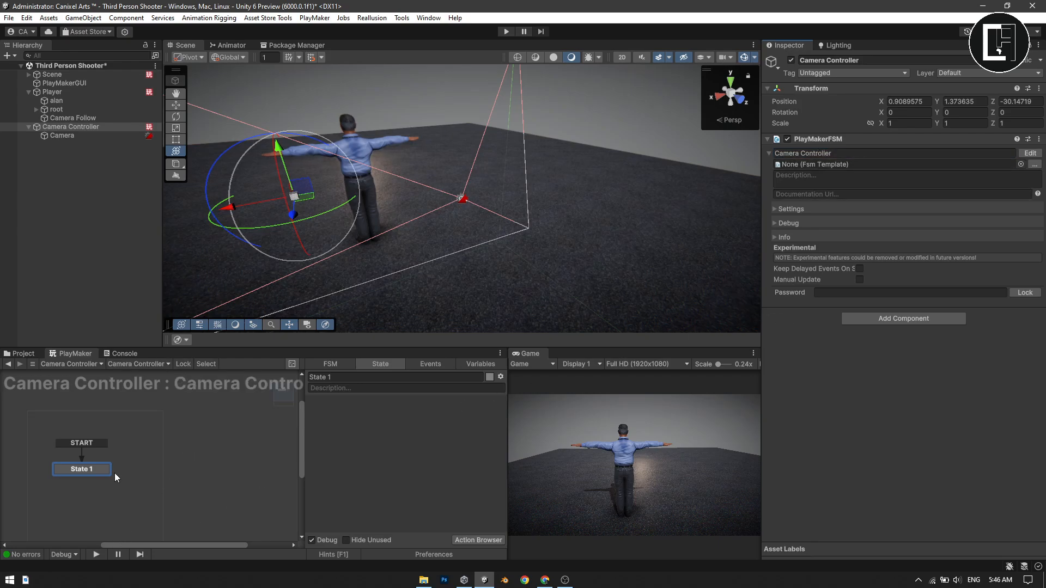
Rename the start state of the Camera Controller FSM to Camera.
left_click(357, 376)
type("C")
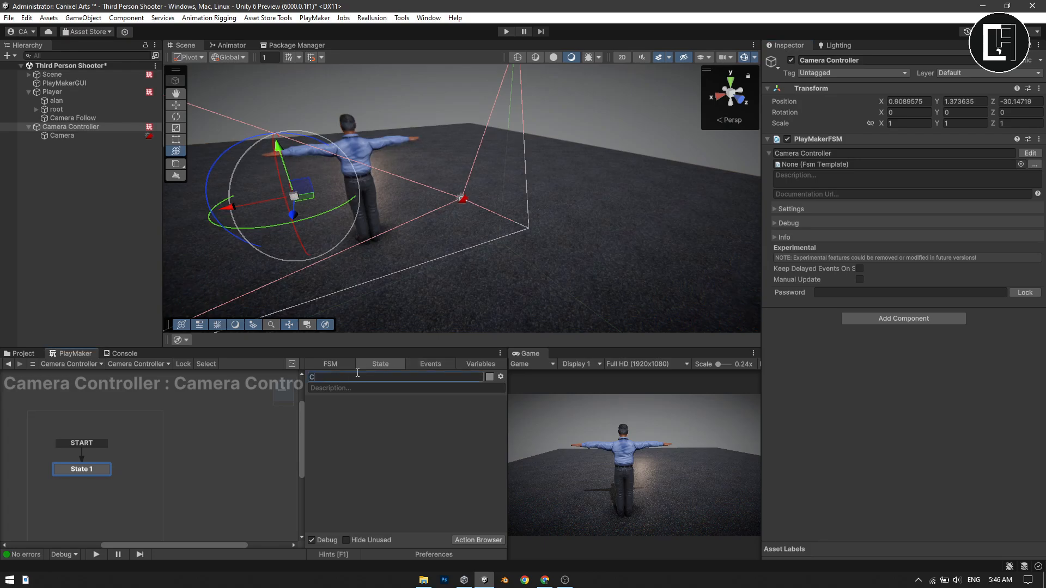
type("amera")
key("Return")
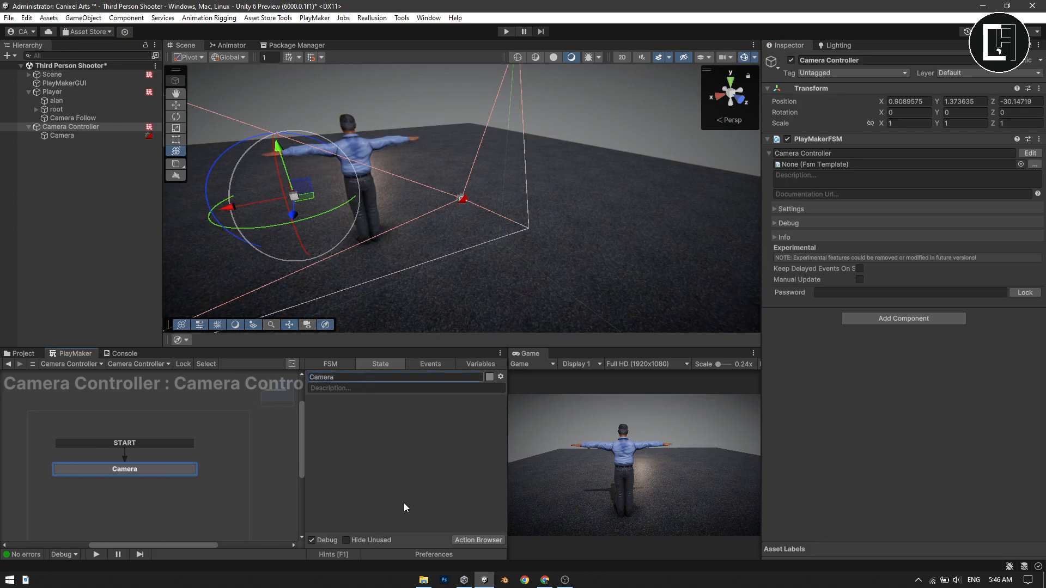
Find the Move Towards action and add it to the Camera state.
left_click(479, 536)
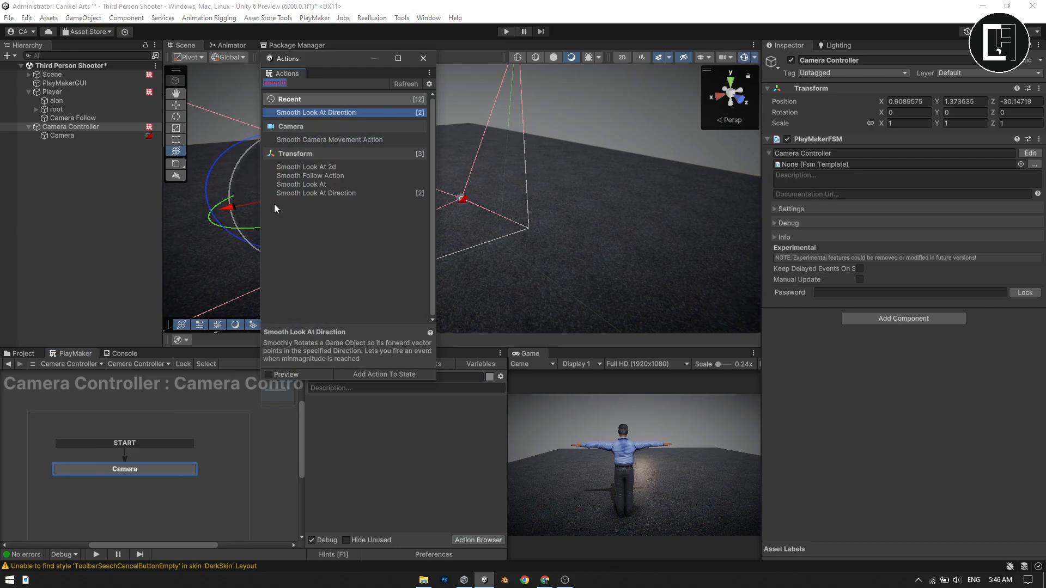
key("BackSpace")
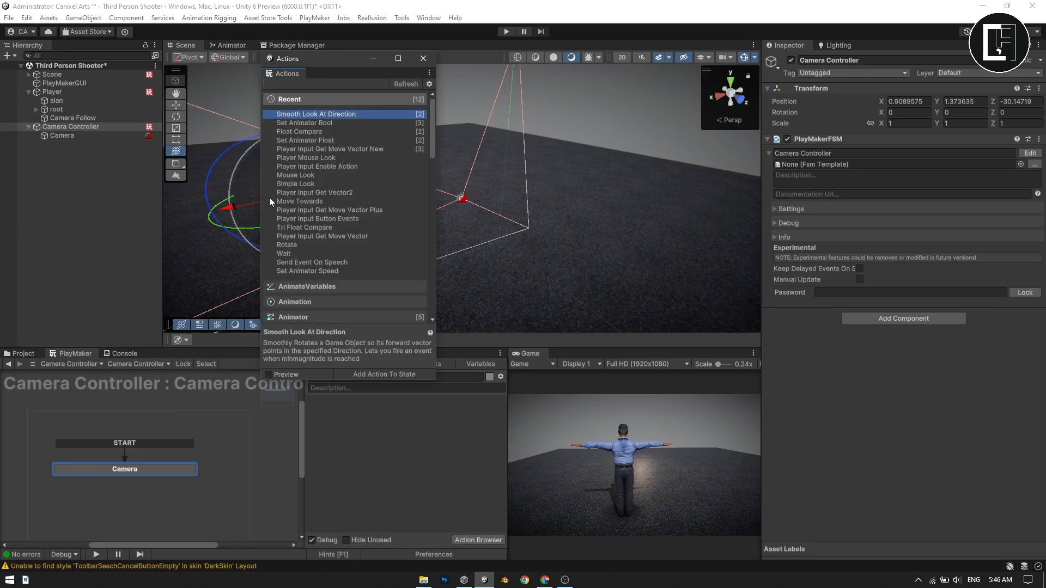
type("move")
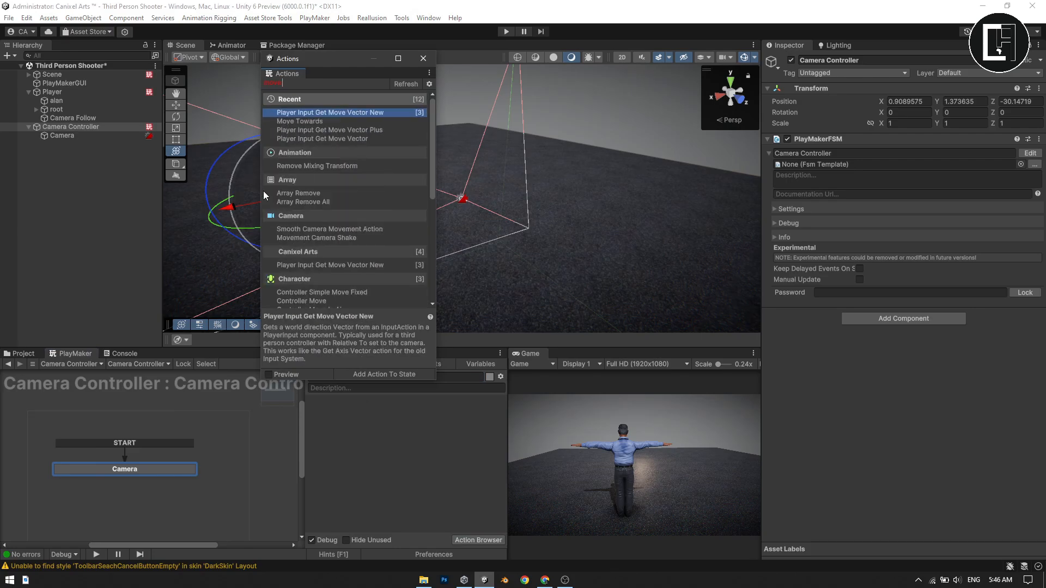
type(" towa")
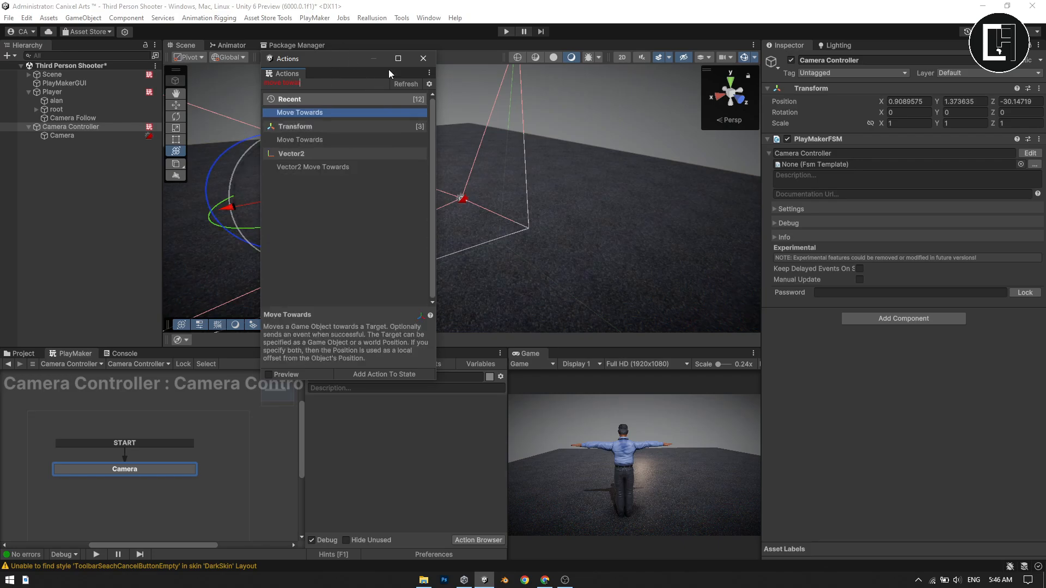
key("Return")
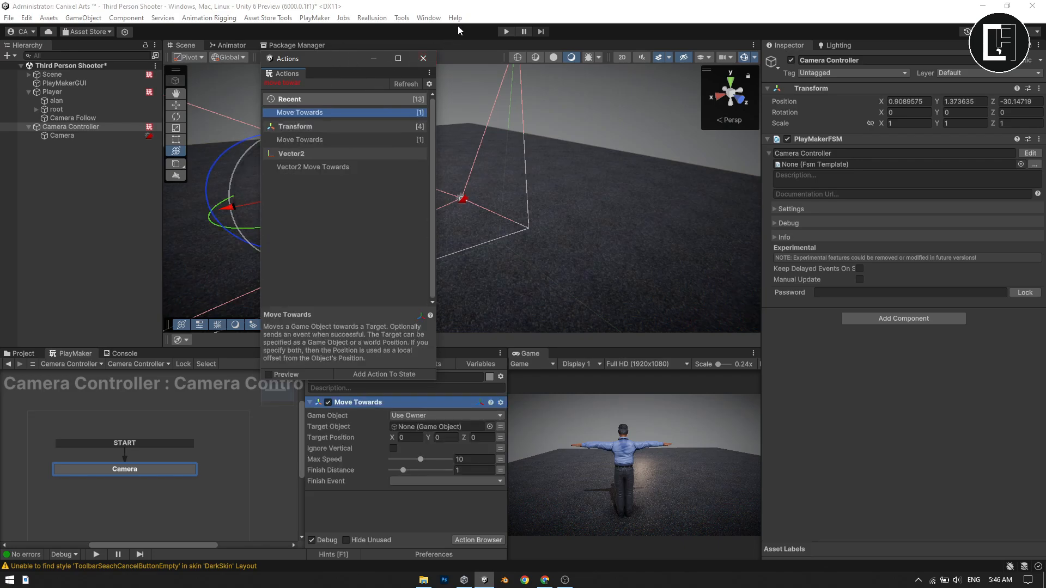
left_click(424, 58)
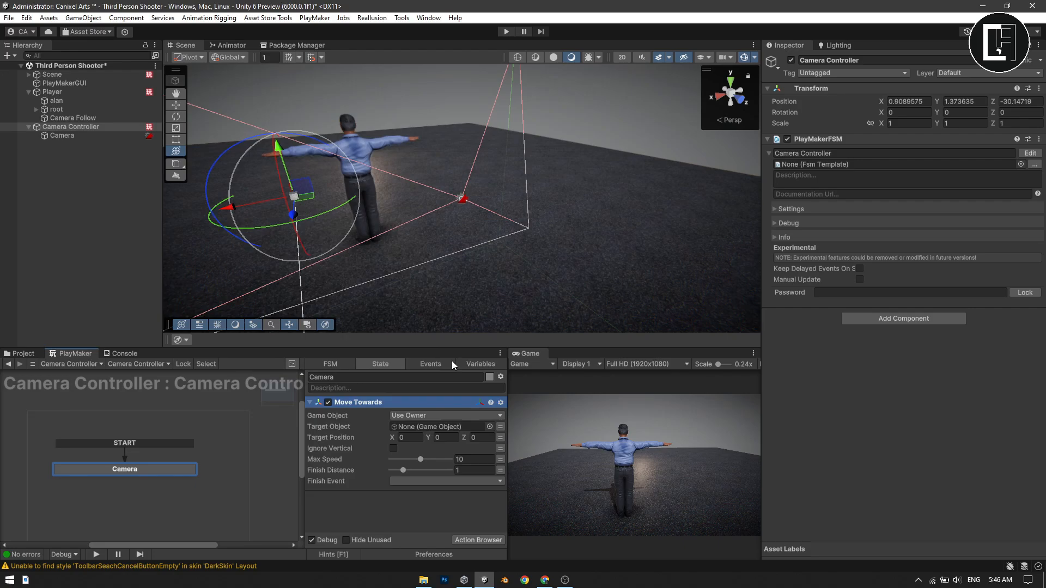
Configure Move Towards with Camera Follow as target object, None as target position and a finish distance of 0.
left_click(420, 416)
left_click(423, 427)
left_click(73, 119)
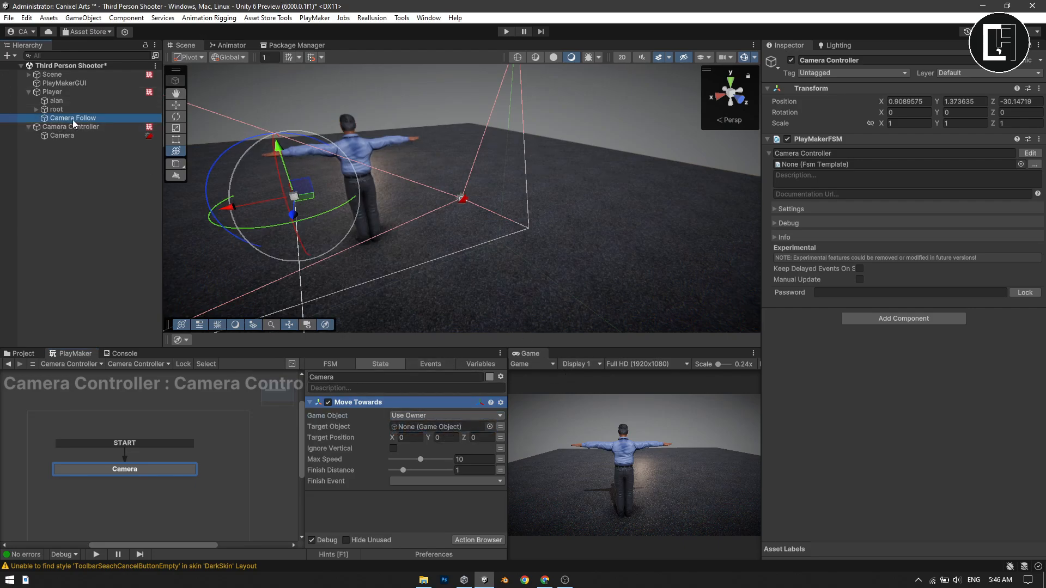
left_click_drag(73, 124, 468, 428)
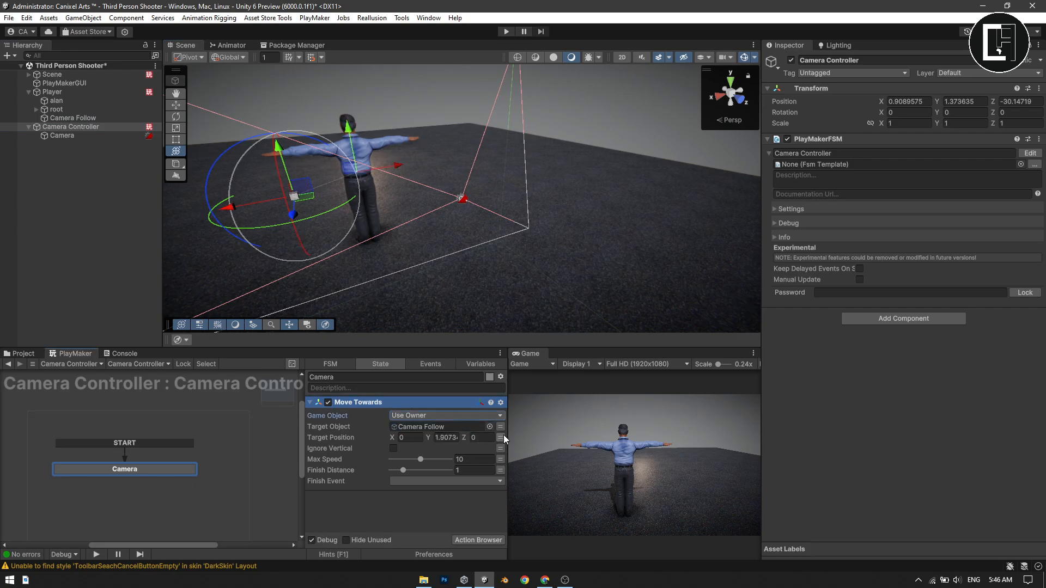
left_click(501, 438)
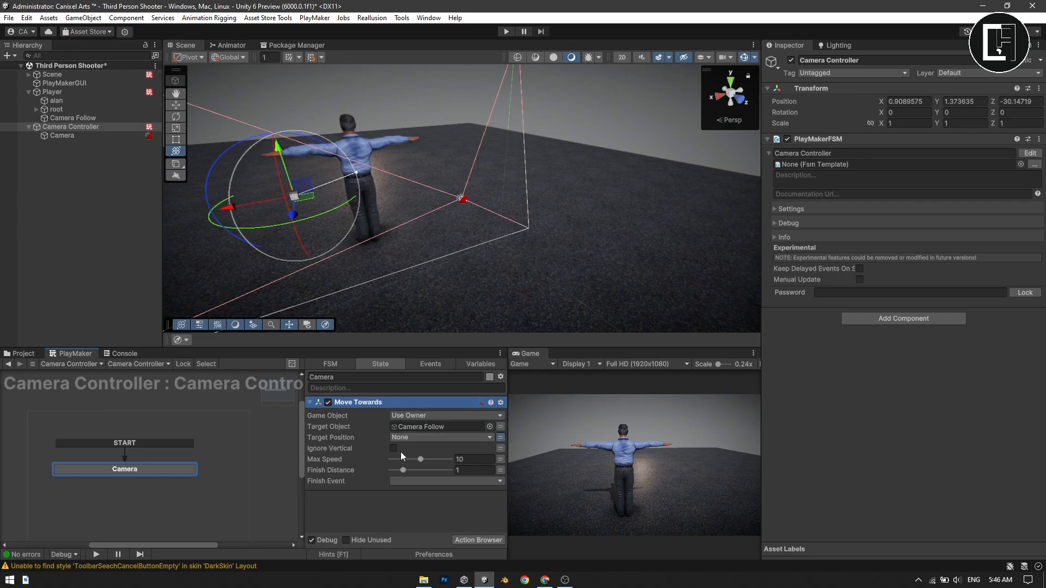
left_click_drag(404, 470, 362, 457)
Add the Player Mouse Look action from the Canixel Arts category to the Camera state.
left_click(478, 540)
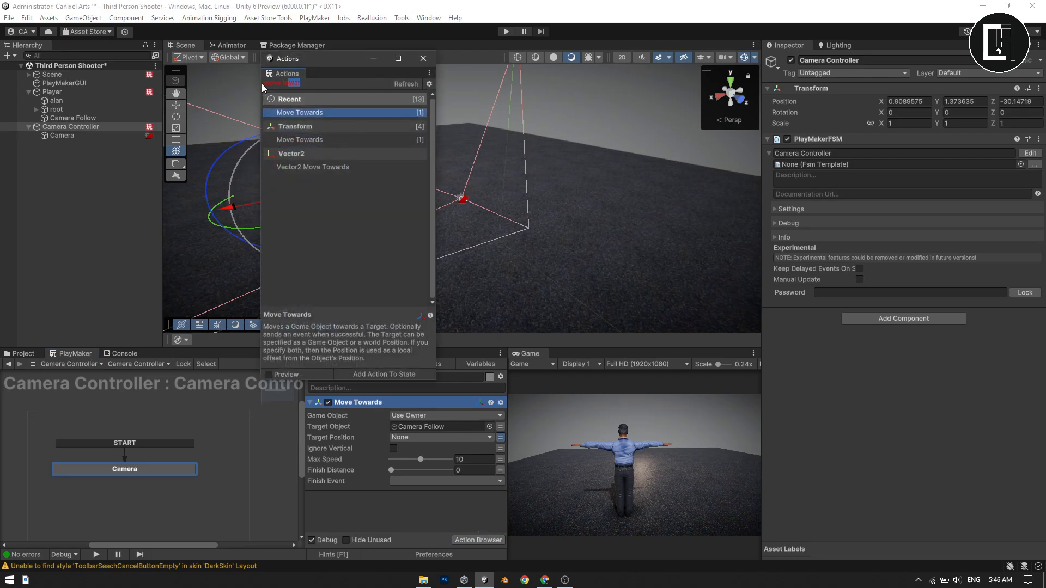
key("BackSpace")
key("BackSpace")
key("BackSpace")
key("BackSpace")
key("BackSpace")
key("BackSpace")
key("BackSpace")
key("BackSpace")
key("BackSpace")
scroll(394, 164, "down", 1)
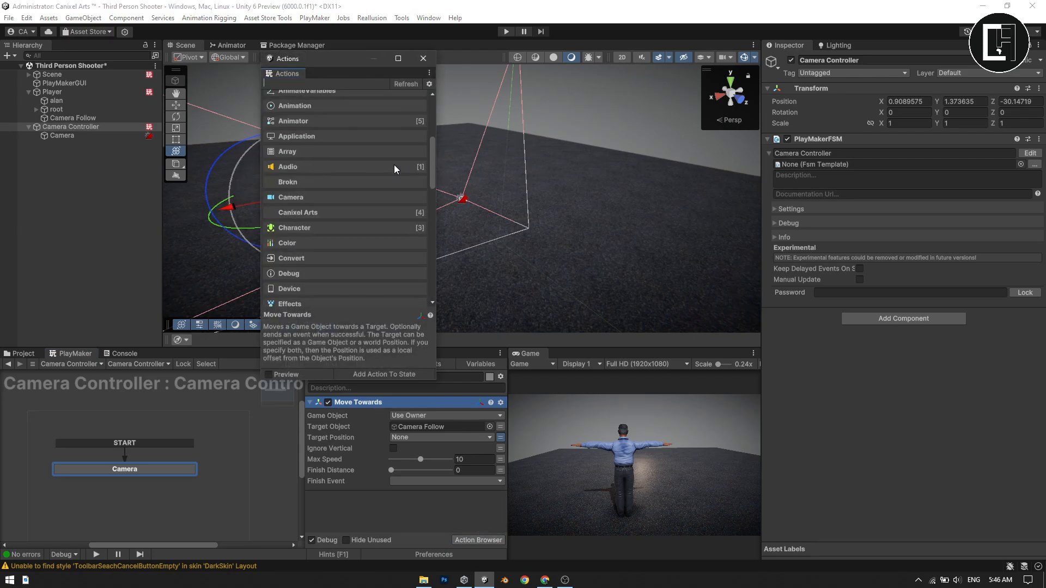
scroll(394, 164, "down", 1)
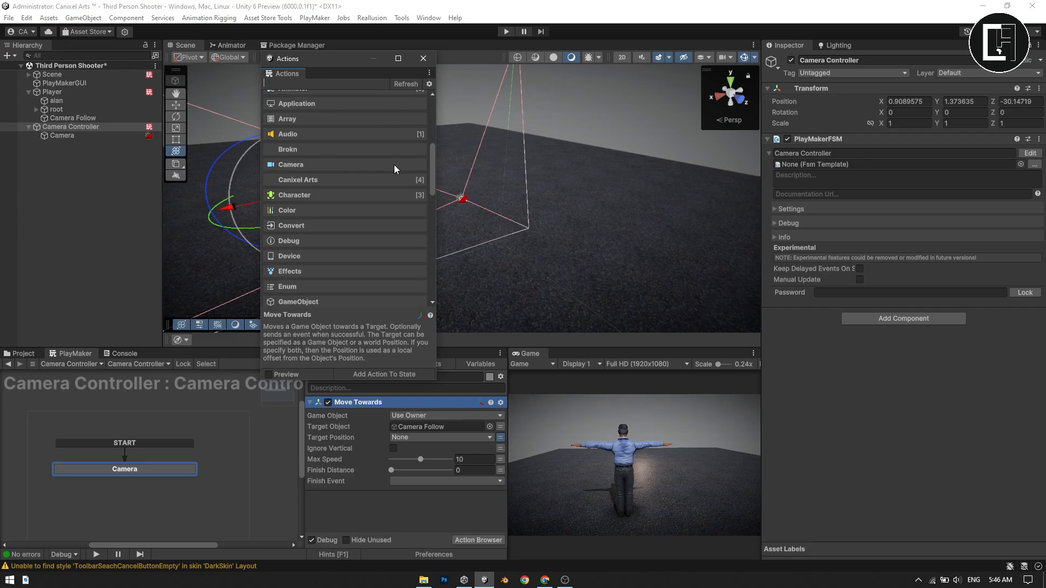
left_click(350, 179)
scroll(367, 126, "up", 1)
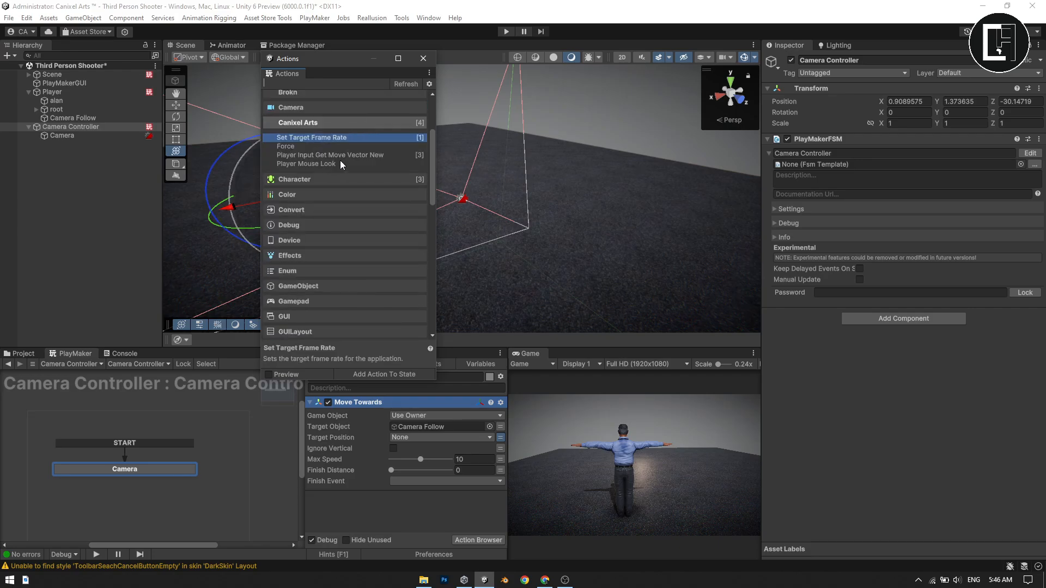
double_click(316, 163)
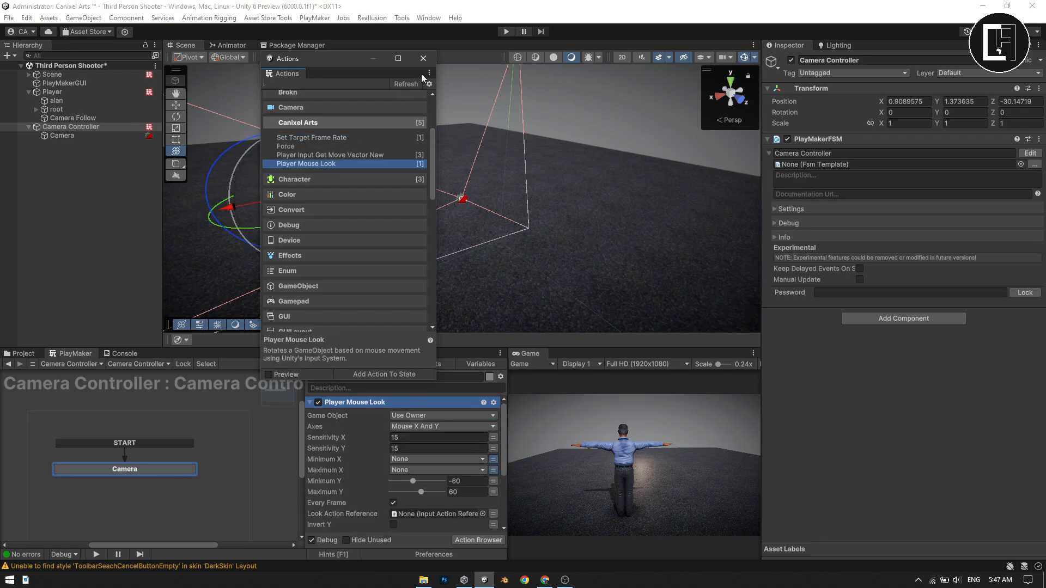
Close the action browser and check which input actions are available for the Look Action Reference.
left_click(423, 57)
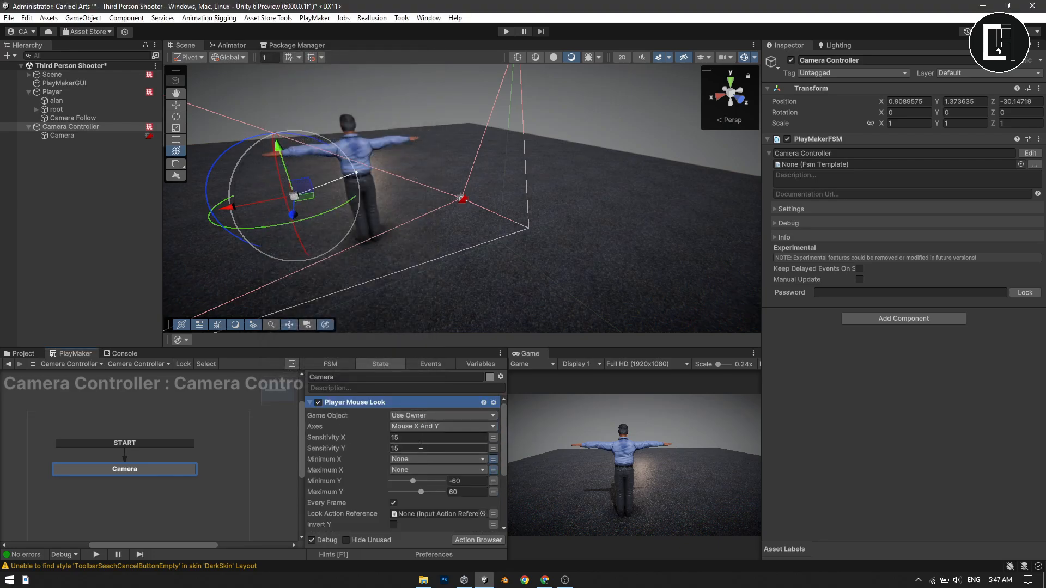
left_click(483, 515)
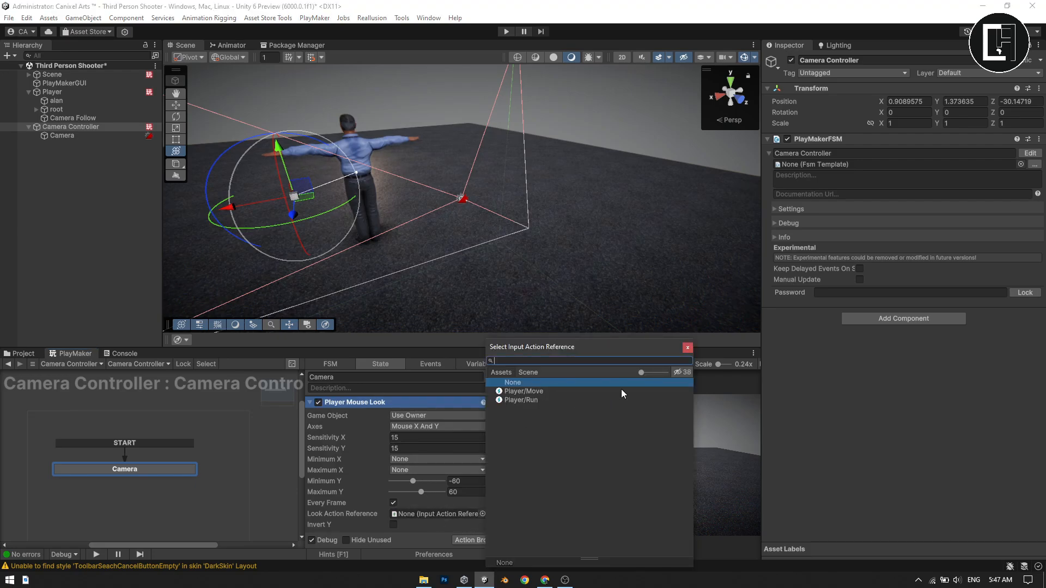
left_click(687, 347)
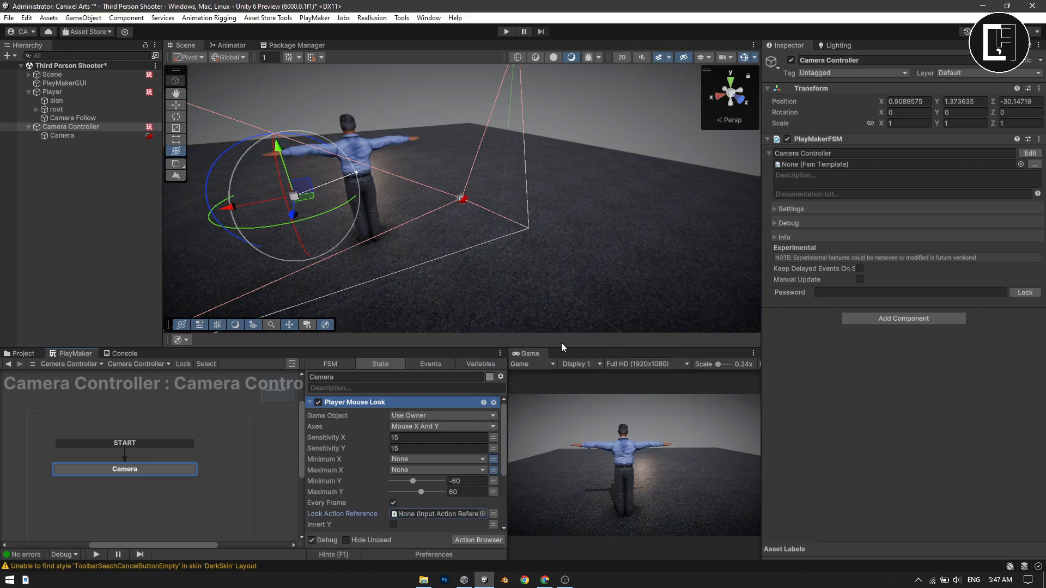
Open the Input Actions asset in the Third Person Shooter folder and add an action named Look to the Player map.
left_click(24, 354)
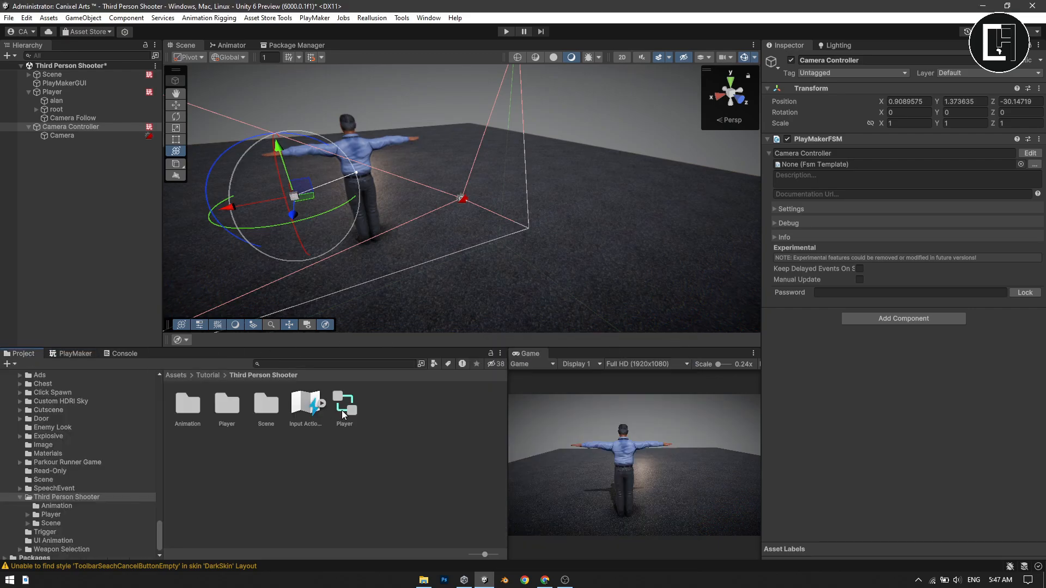
double_click(306, 407)
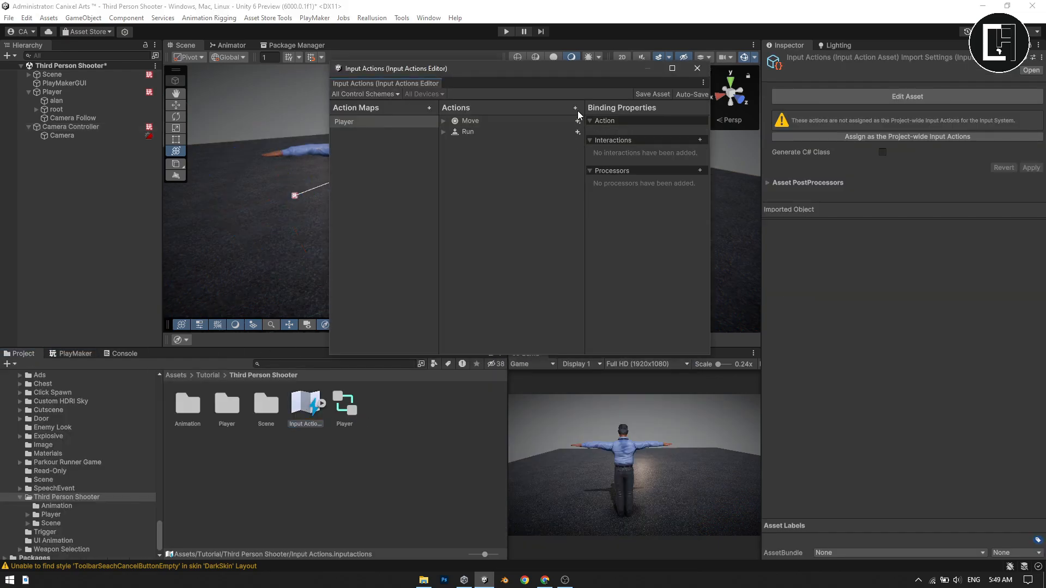
left_click(576, 109)
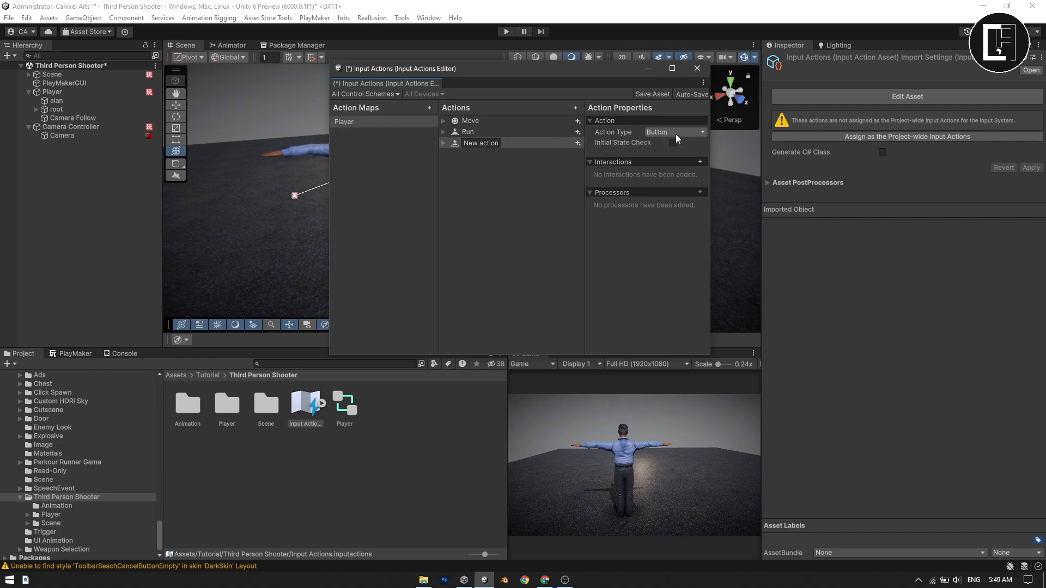
left_click(474, 141)
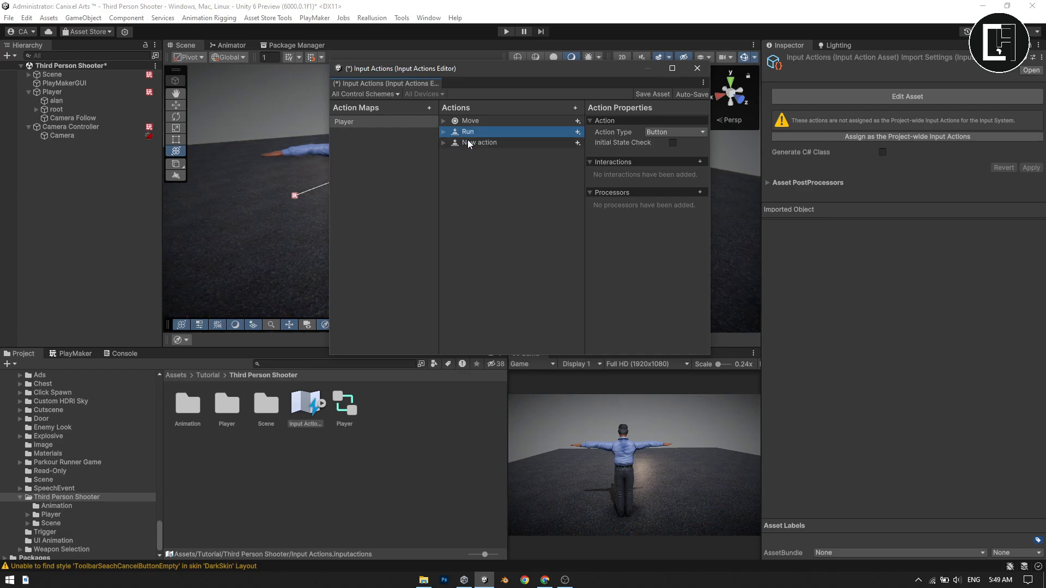
type("L")
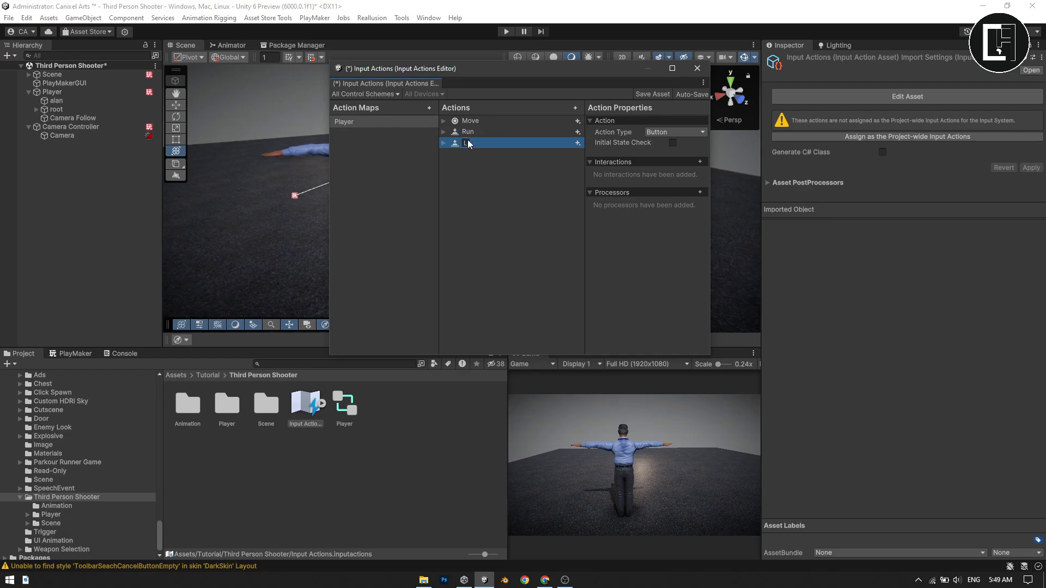
type("ook")
key("Return")
Set the Look action's type to Value and its control type to Vector 2.
left_click(668, 132)
left_click(667, 141)
left_click(664, 144)
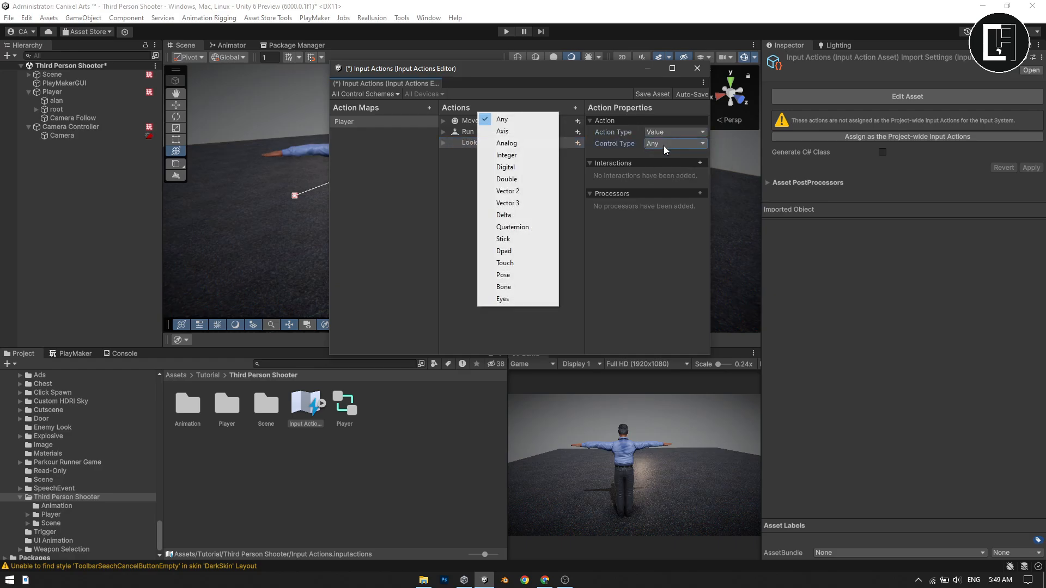
left_click(527, 191)
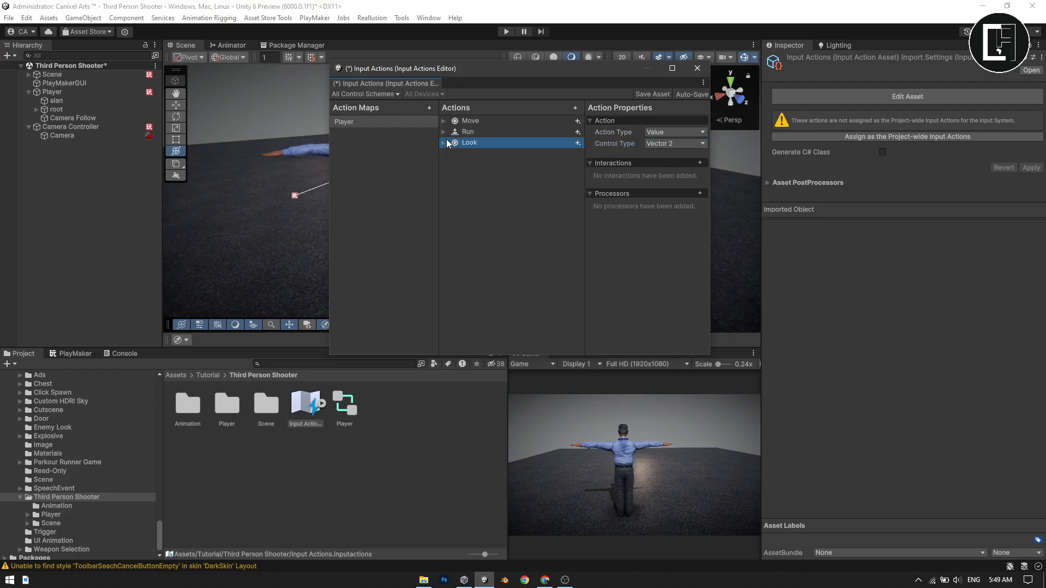
Bind the Look action to Delta [Pointer] and close the Input Actions editor.
left_click(498, 155)
left_click(669, 131)
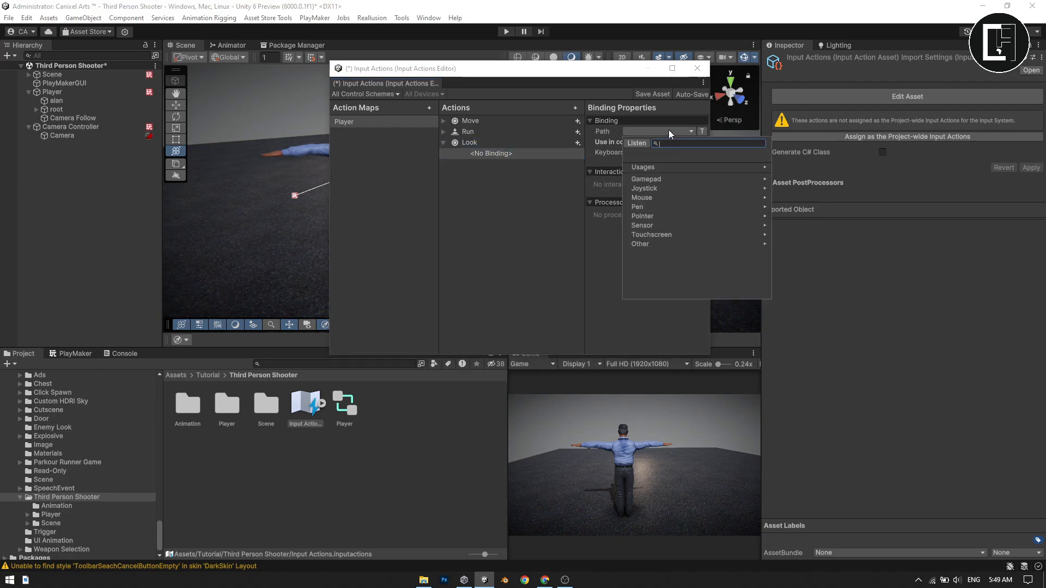
type("delta")
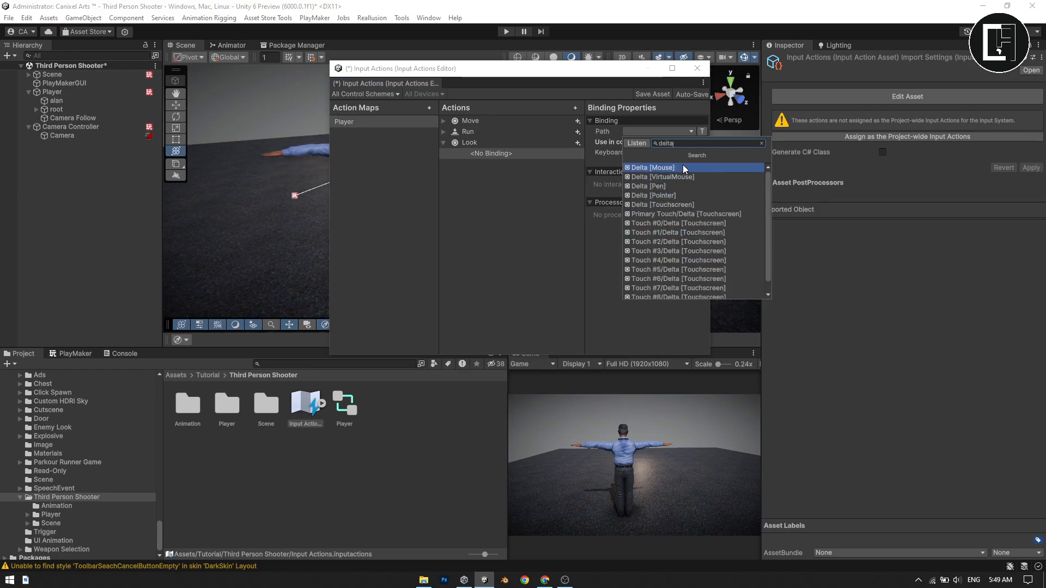
left_click(676, 194)
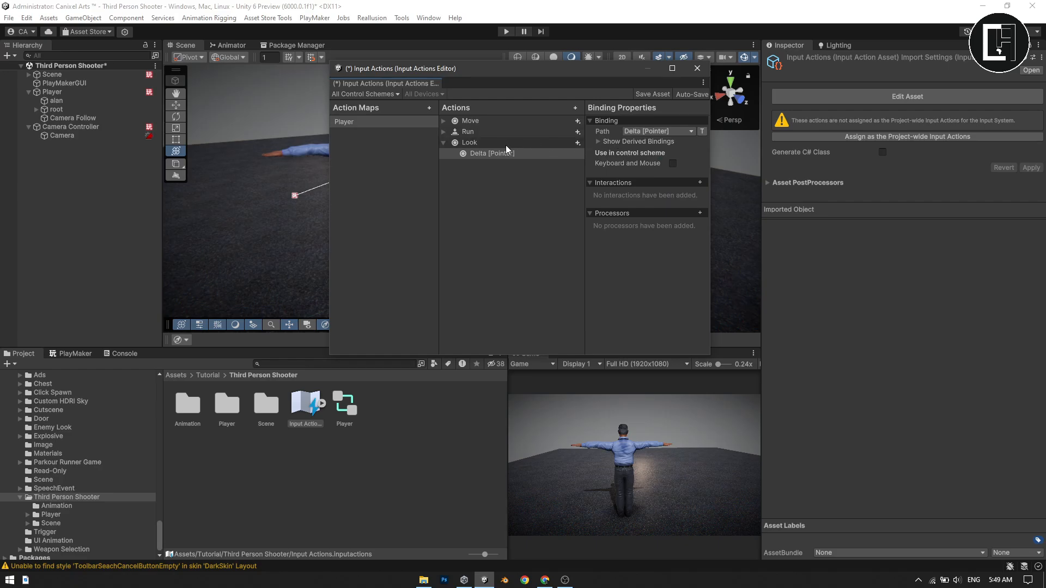
left_click(442, 143)
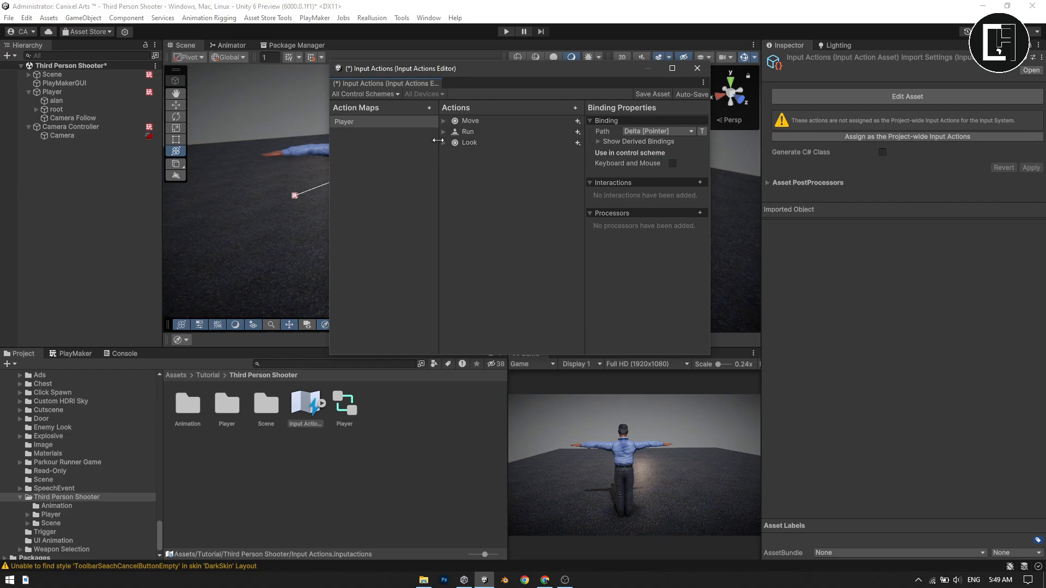
left_click(697, 68)
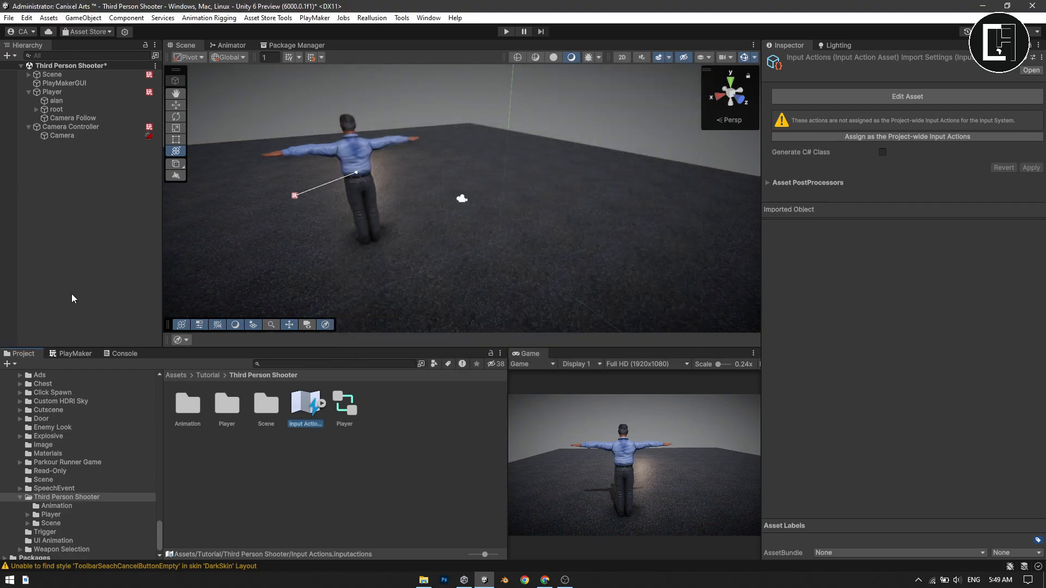
Assign Player/Look as the Look Action Reference of Player Mouse Look in the Camera Controller FSM.
left_click(70, 354)
left_click(116, 127)
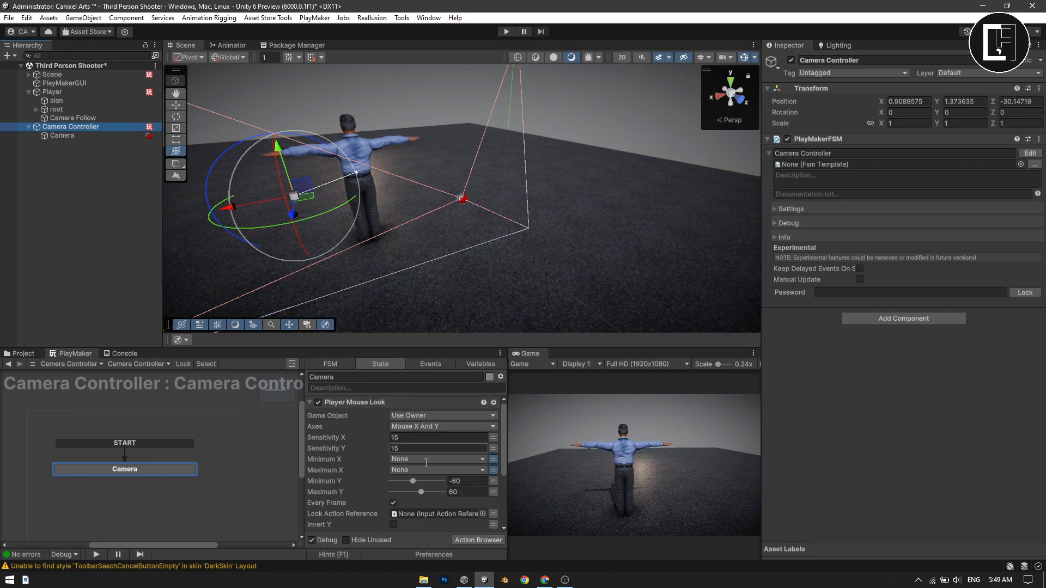
left_click(482, 516)
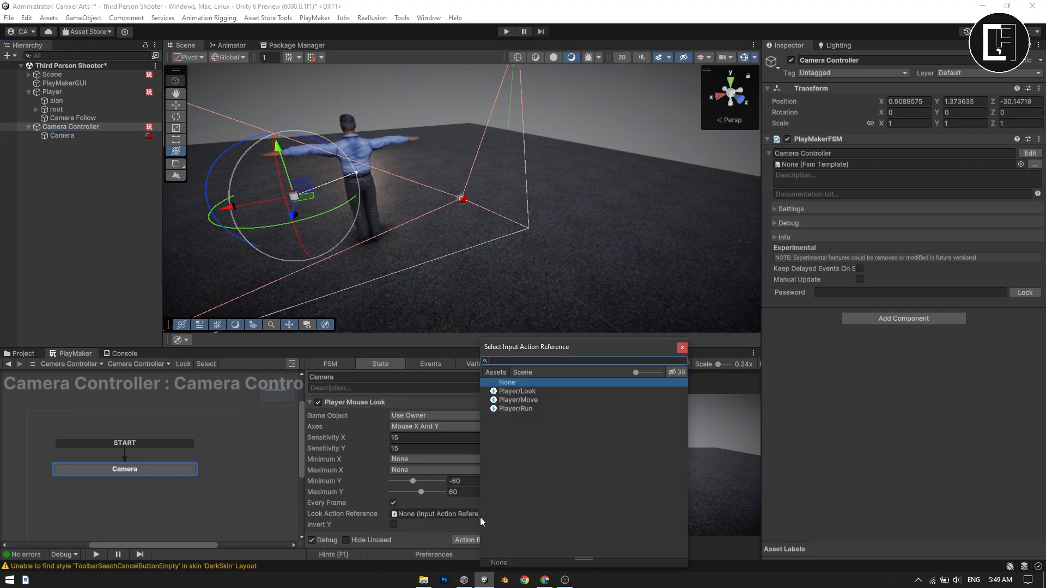
double_click(539, 390)
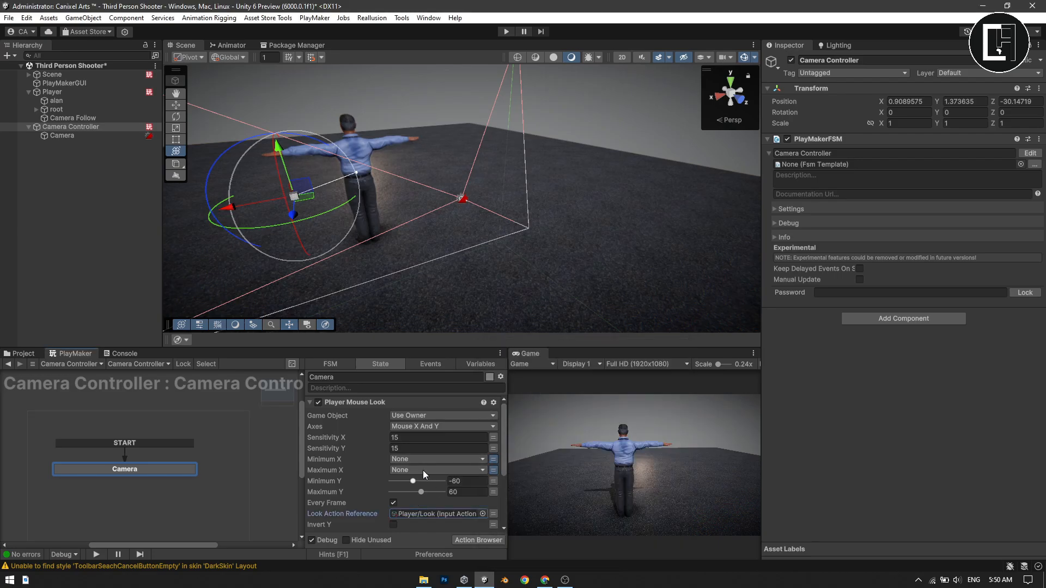
Set Player Mouse Look's Sensitivity X and Sensitivity Y to 5 and collapse the Camera state's actions.
left_click(400, 438)
type("5")
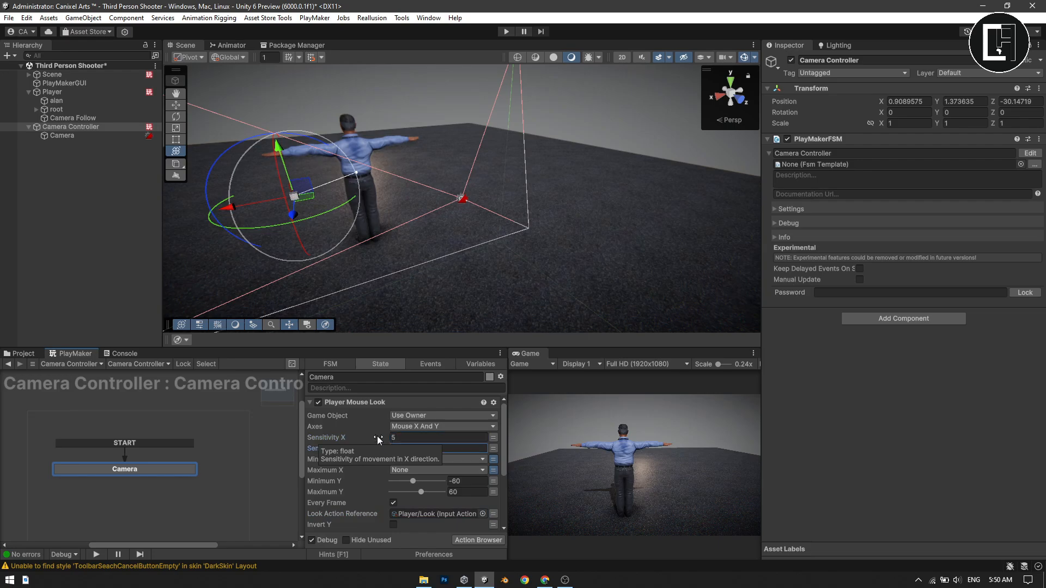
key("Tab")
type("5")
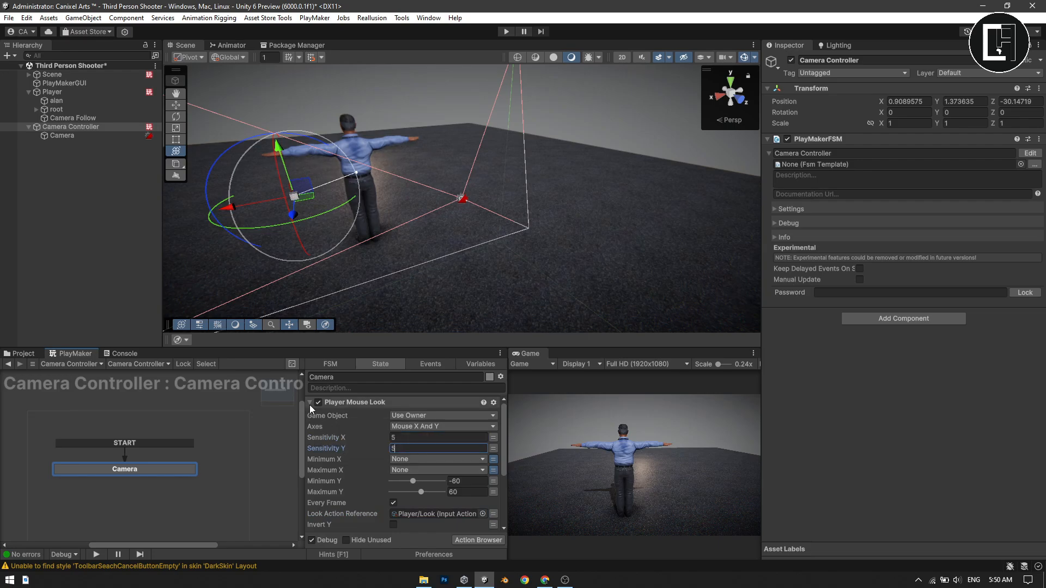
left_click(309, 403)
left_click(312, 418)
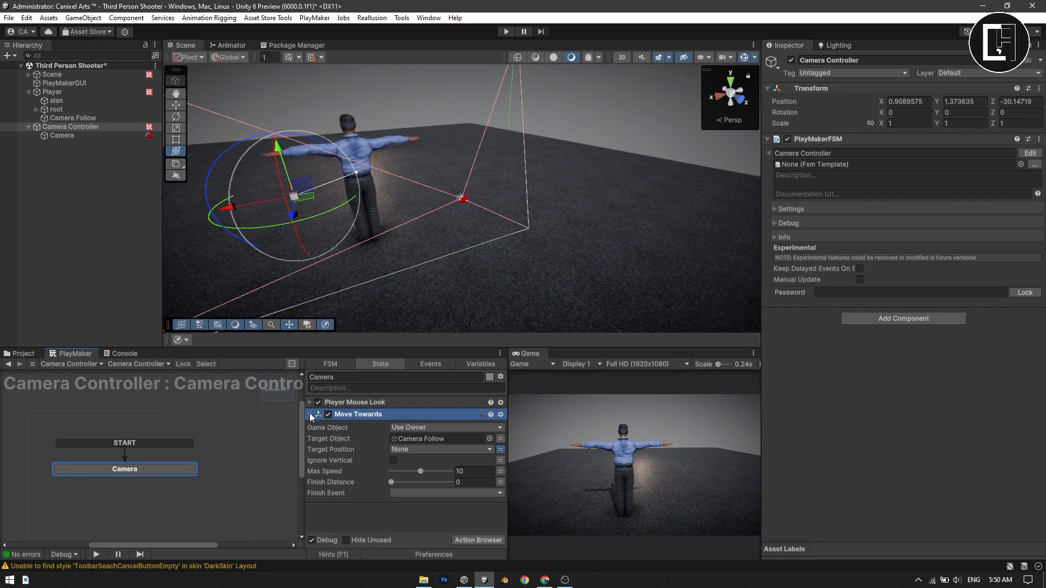
left_click(311, 415)
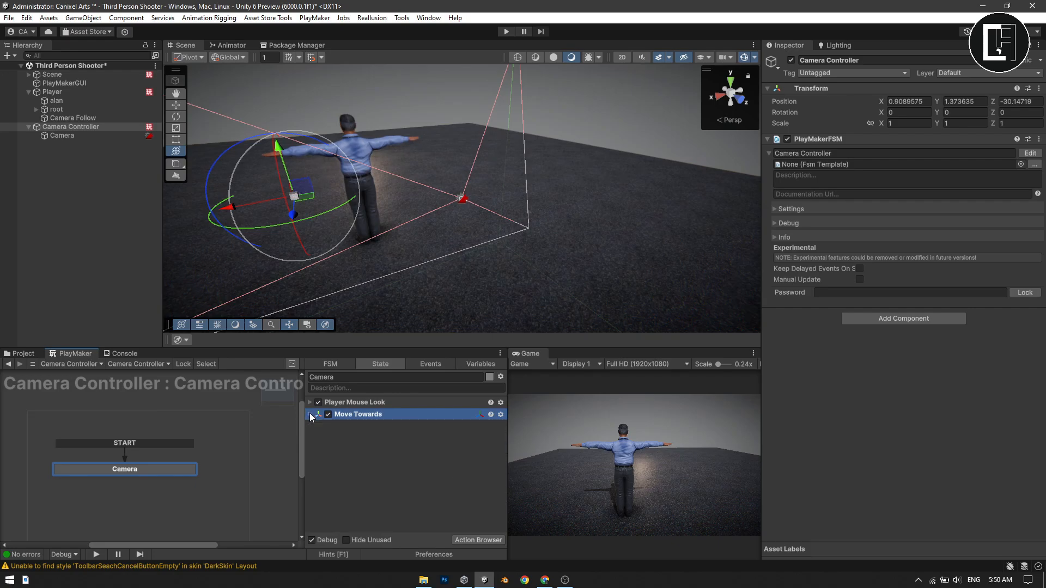
Save the scene and play-test the mouse look and player movement in a maximized Game view.
key("ctrl+s")
key("shift+space")
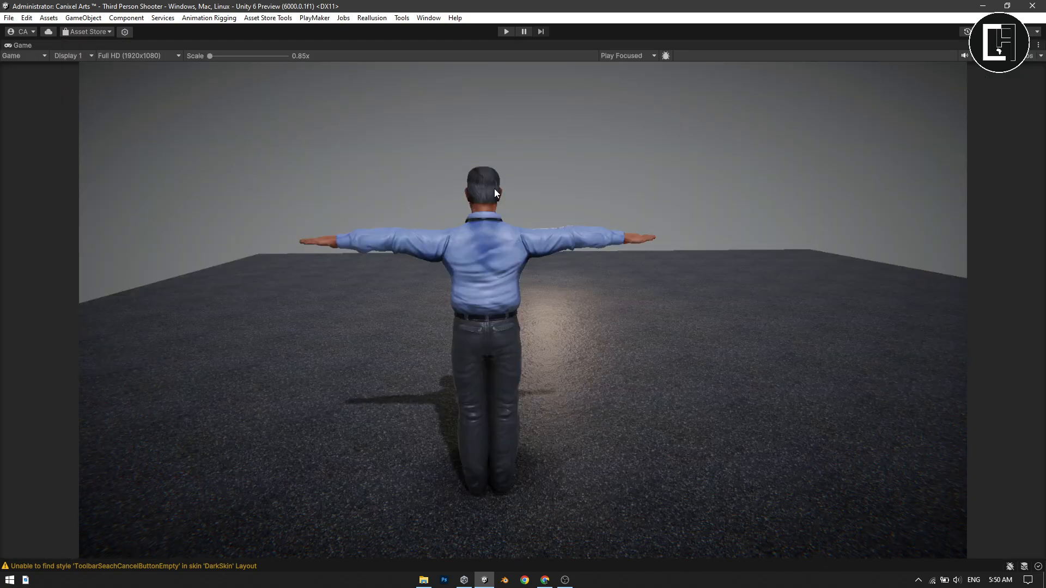
left_click(509, 35)
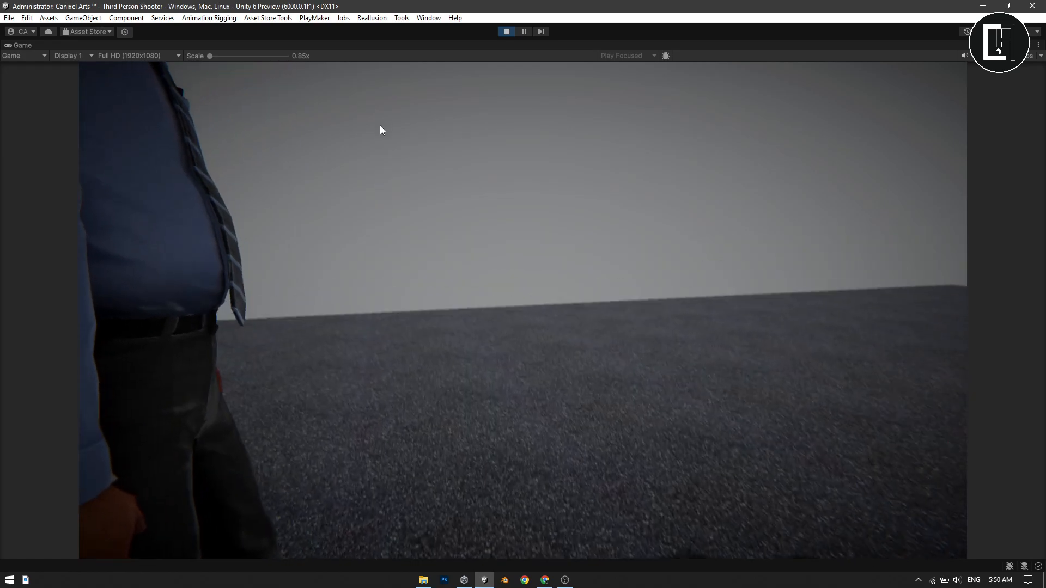
key("w")
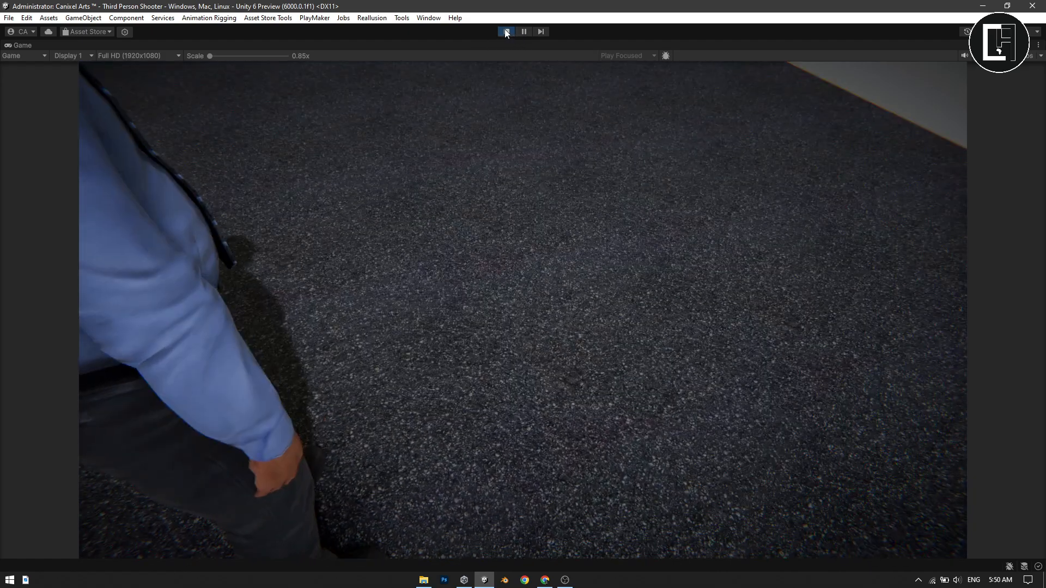
left_click(505, 32)
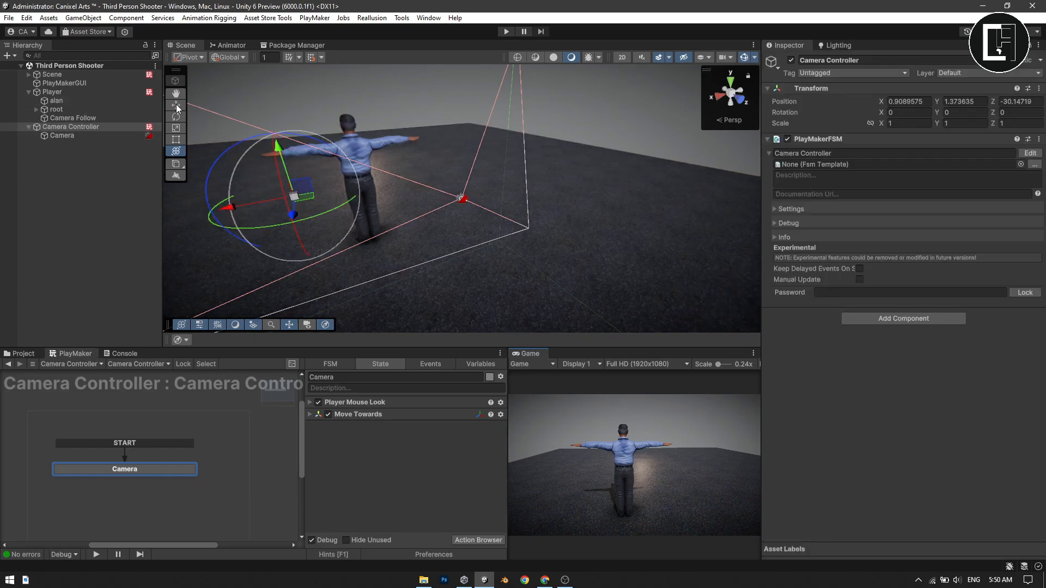
Copy the Camera Follow object's Transform component and paste its values onto the Camera Controller's Transform.
left_click(67, 118)
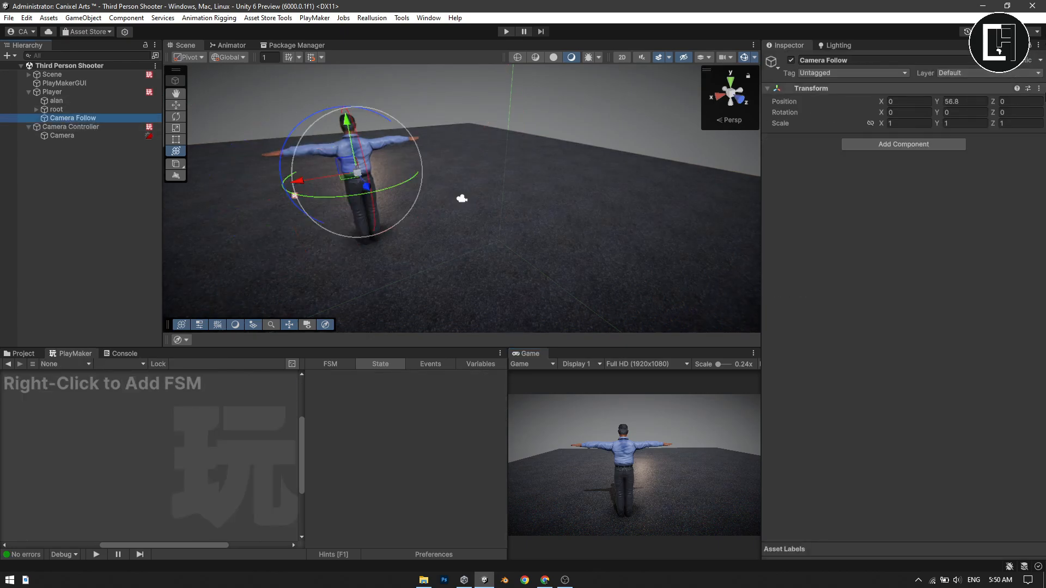
left_click(1041, 89)
left_click(1038, 88)
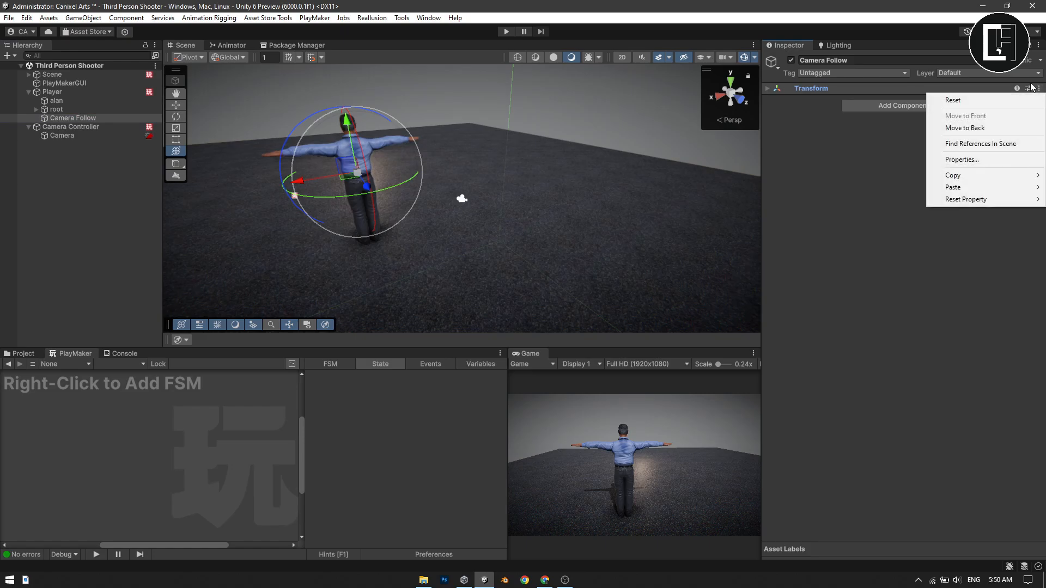
mouse_move(964, 179)
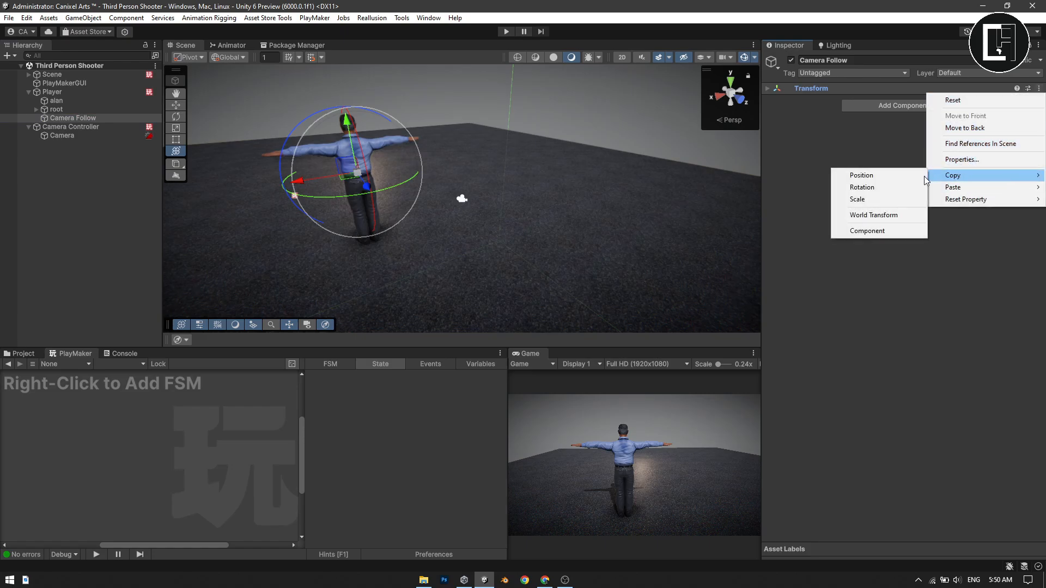
left_click(866, 231)
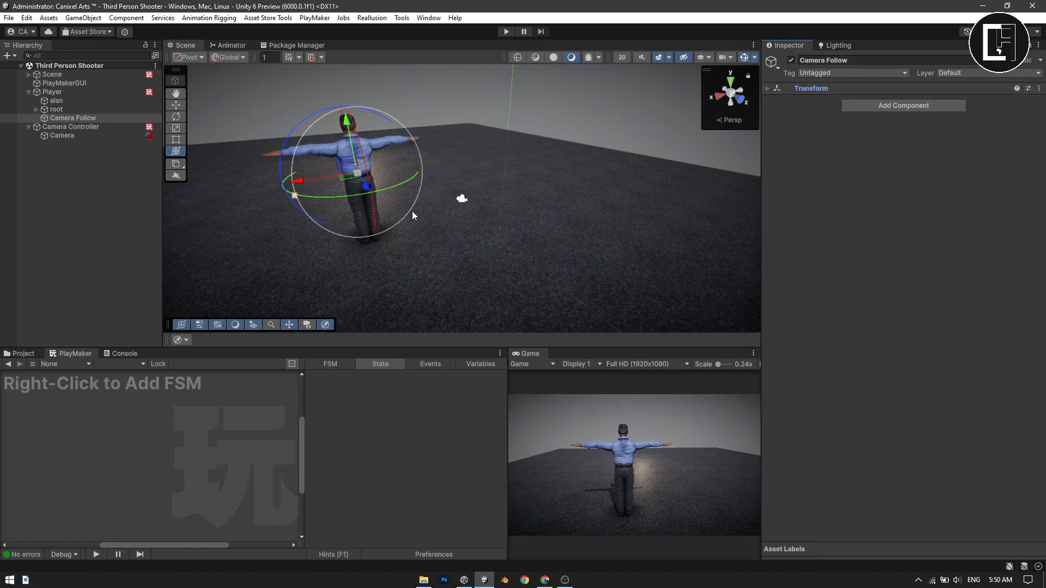
left_click(94, 128)
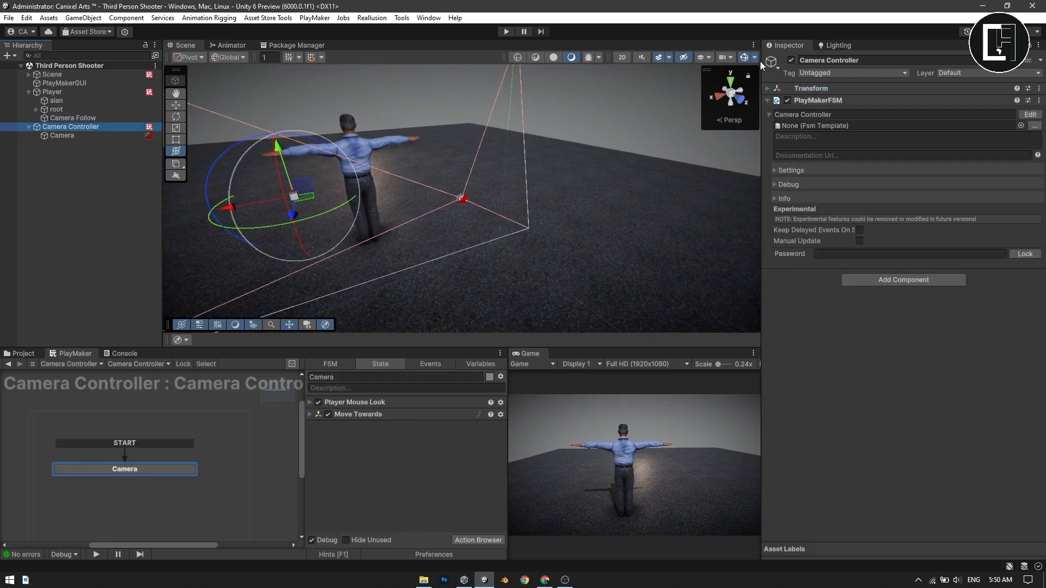
left_click(1039, 100)
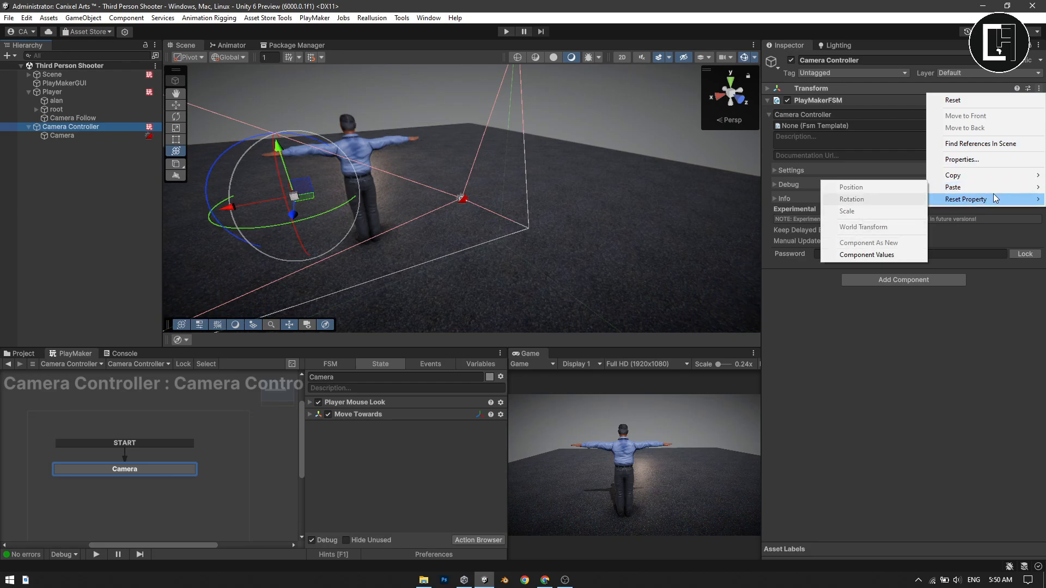
mouse_move(981, 186)
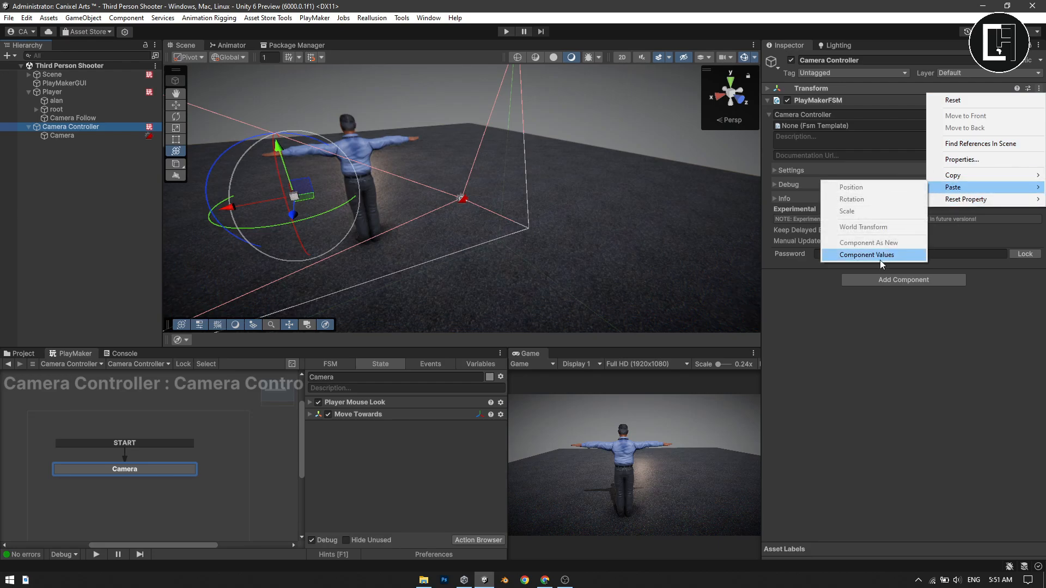
left_click(885, 257)
Reposition the Camera behind the player so the whole character is framed, and maximize the Game view.
mouse_move(518, 197)
right_mouse_down()
mouse_move(470, 166)
mouse_move(489, 206)
mouse_move(555, 260)
mouse_move(467, 292)
mouse_move(465, 224)
mouse_move(436, 180)
mouse_move(420, 201)
mouse_move(420, 152)
mouse_move(504, 187)
mouse_move(502, 208)
mouse_move(523, 217)
right_mouse_up()
key("s")
left_click(83, 134)
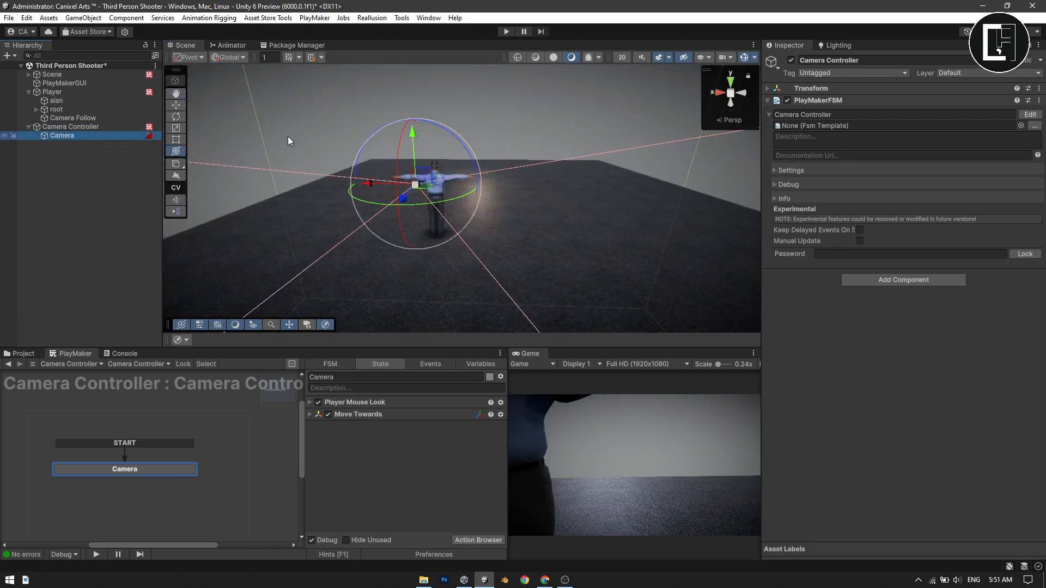
key("shift+space")
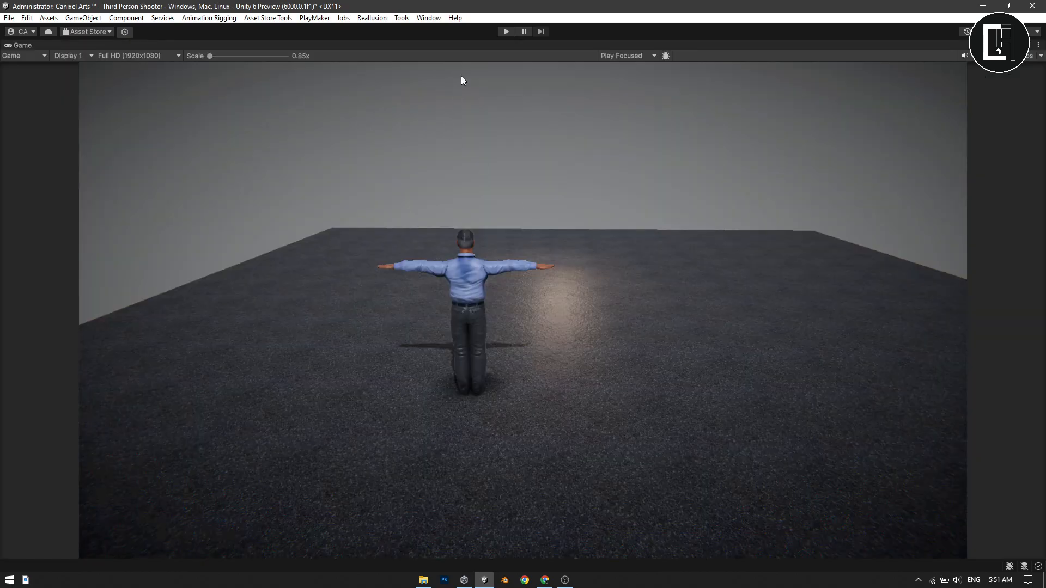
Play-test the player movement and camera orbit from the repositioned camera, and stop Play mode.
left_click(504, 31)
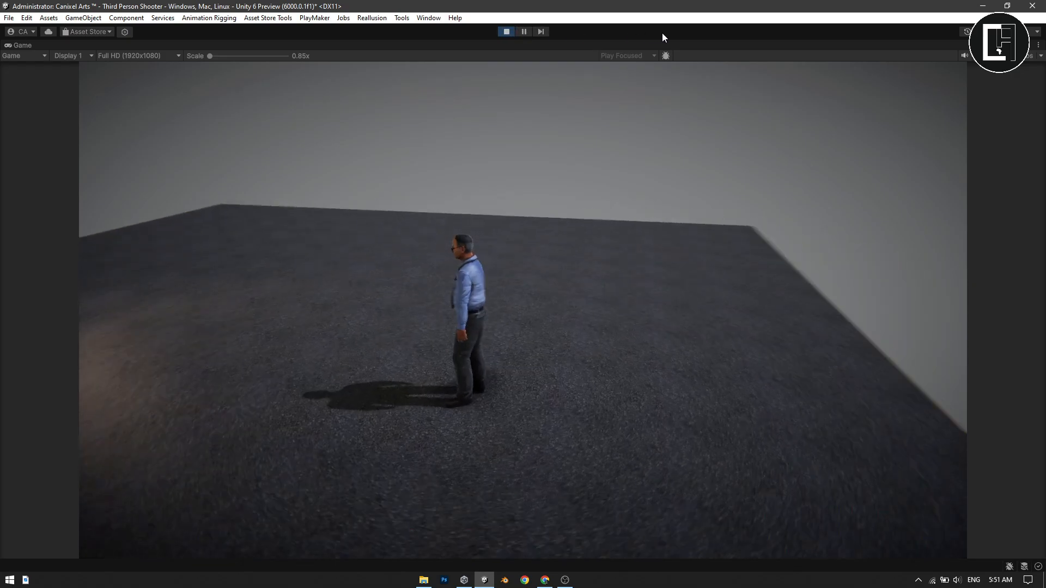
key("w")
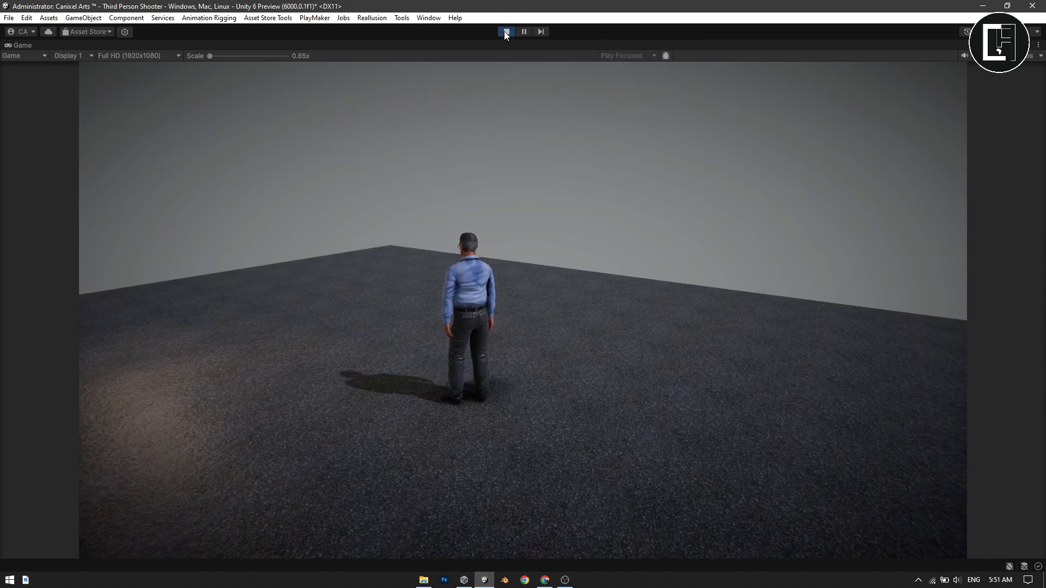
left_click(506, 32)
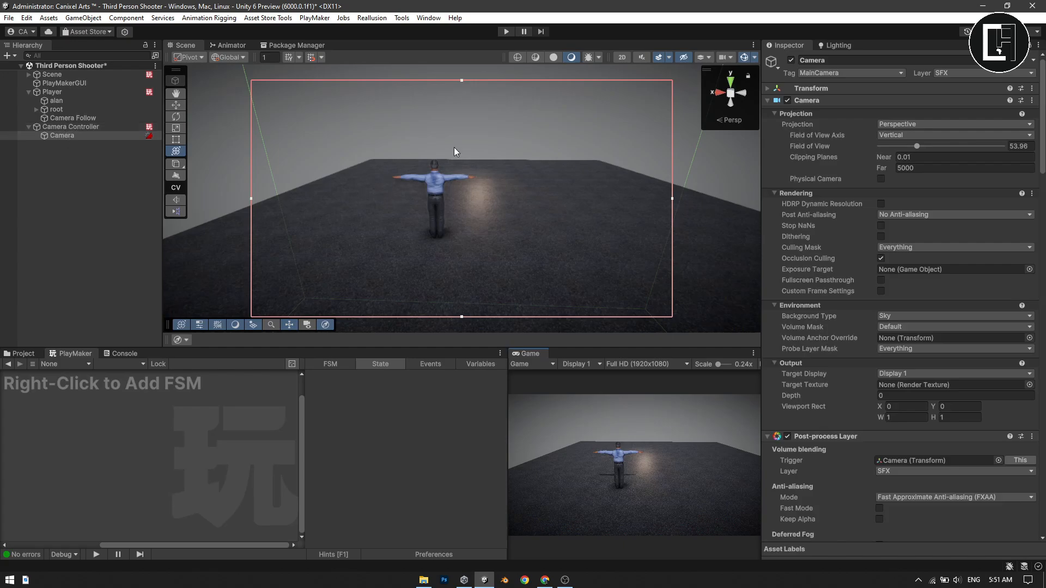
Move the Camera closer behind the player by aligning it with the Scene view, and maximize the Game view.
right_click_drag(470, 153, 492, 142)
key("w")
key("ctrl+shift+f")
key("w")
key("w")
key("ctrl+shift+f")
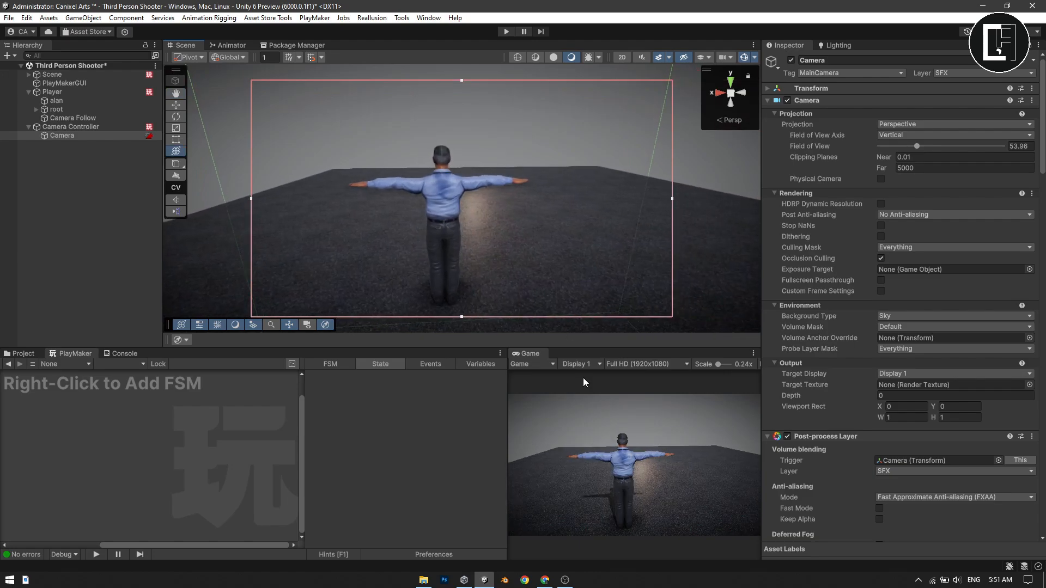
key("shift+space")
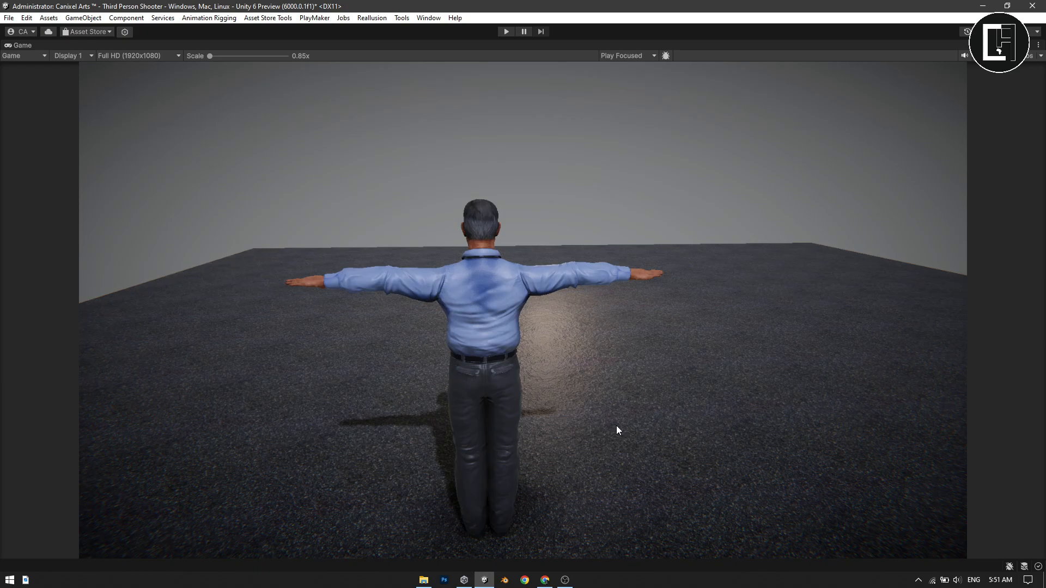
Play-test walking, running and mouse look with the closer camera, and stop Play mode.
left_click(511, 32)
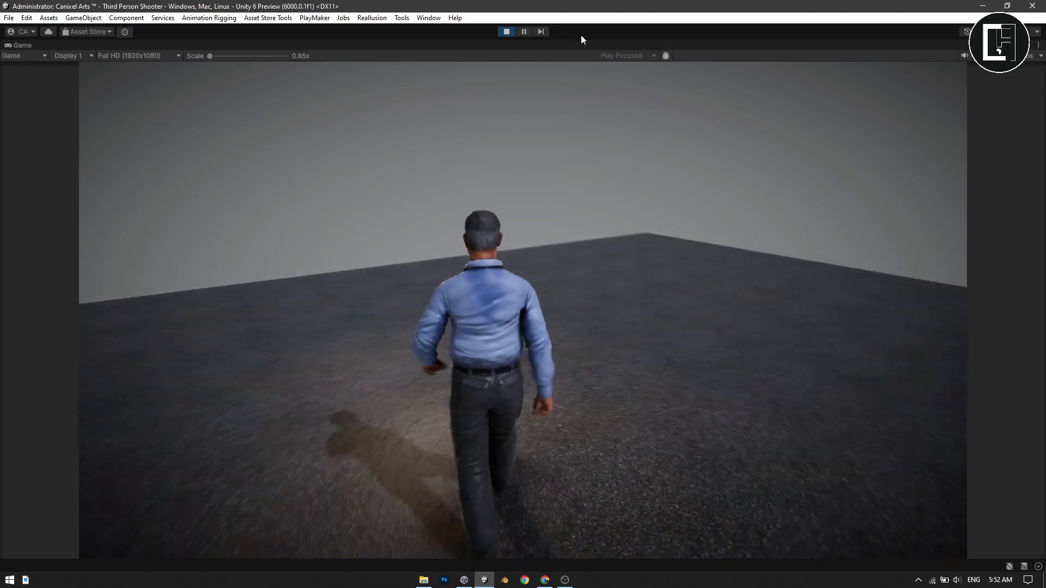
key("shift")
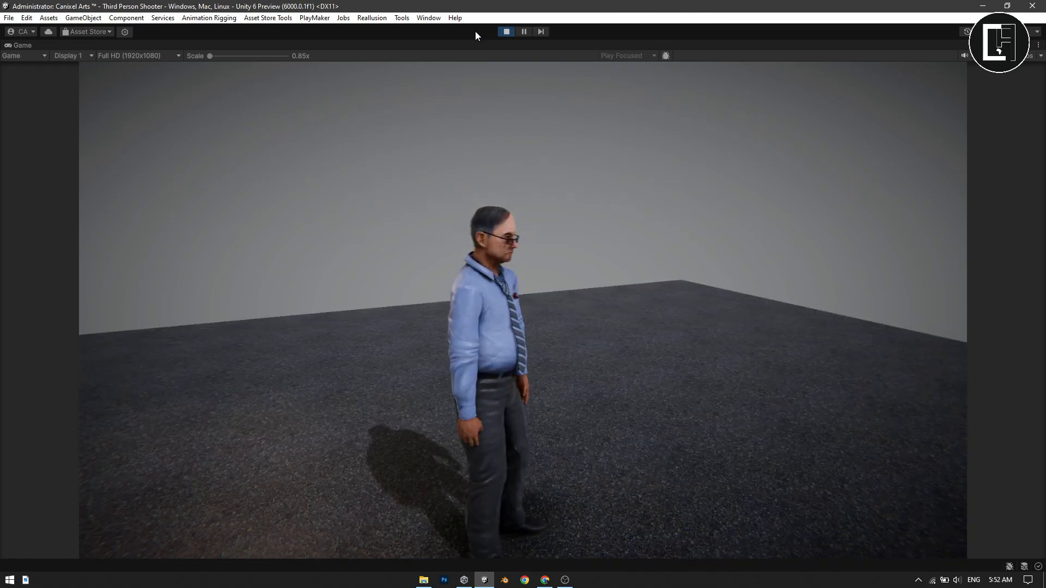
left_click(500, 30)
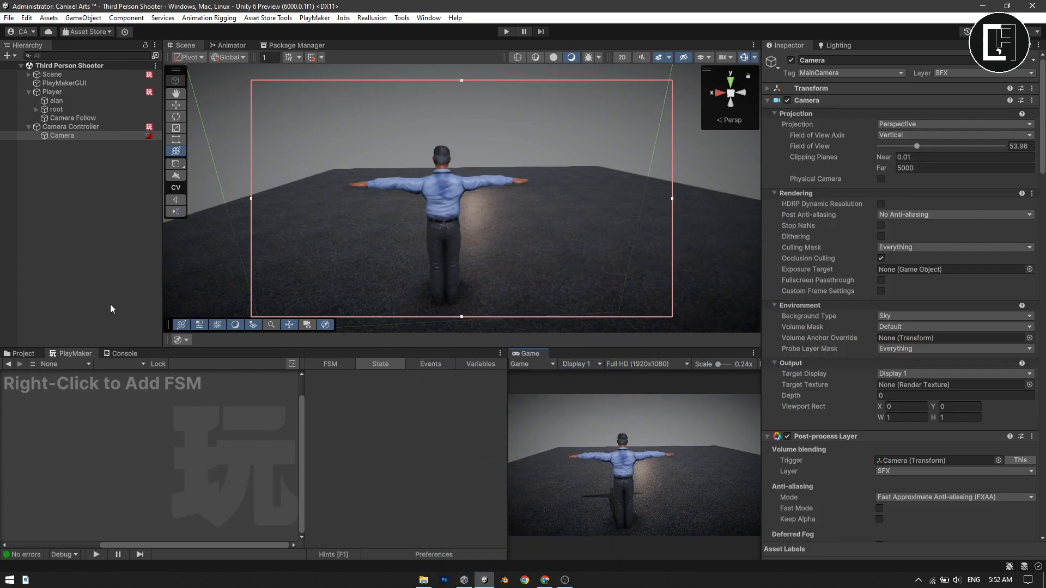
Open the Input Actions asset in the Third Person Shooter folder for editing.
left_click(27, 355)
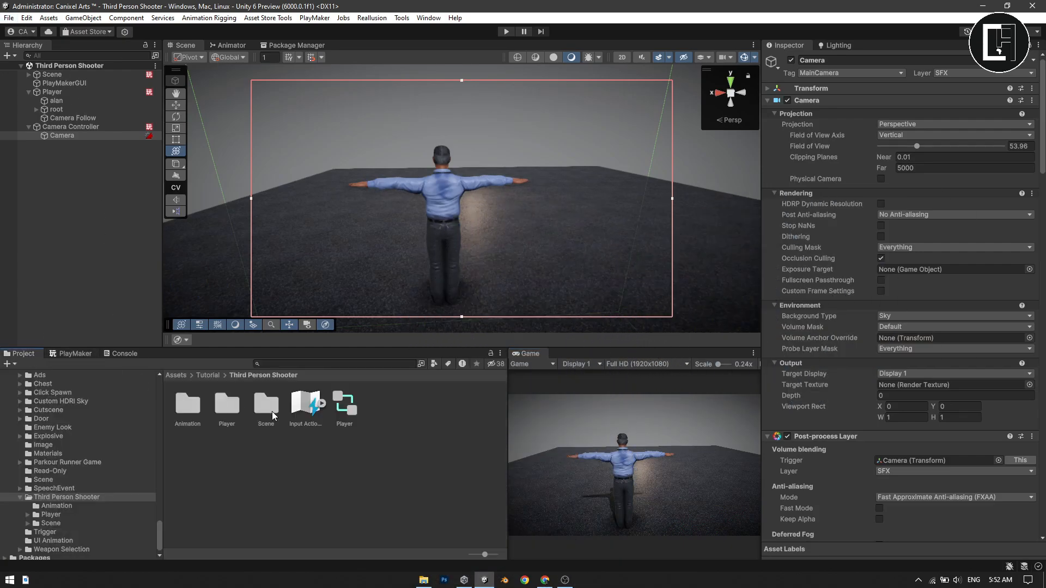
double_click(307, 412)
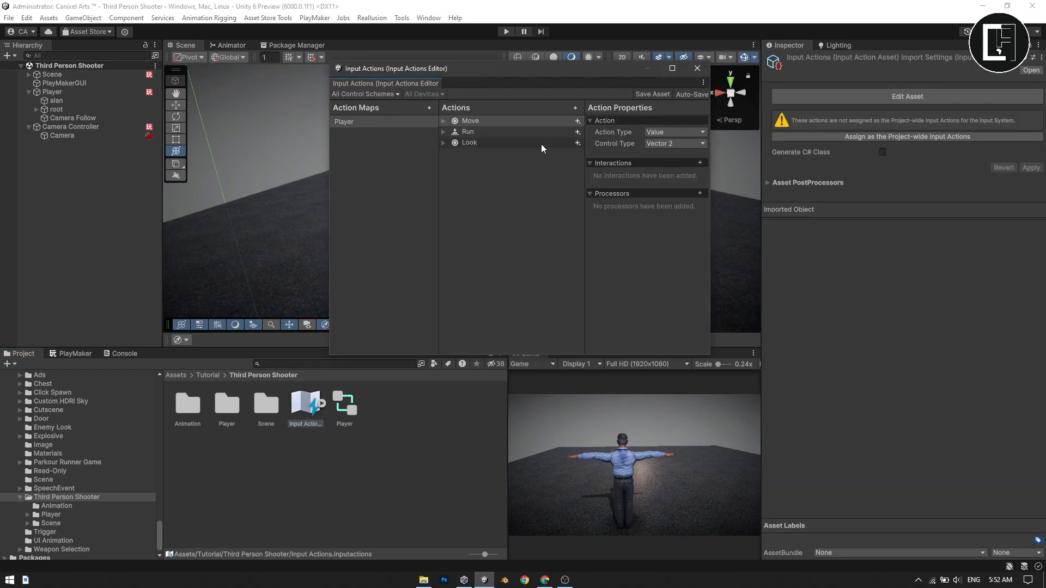
left_click(566, 581)
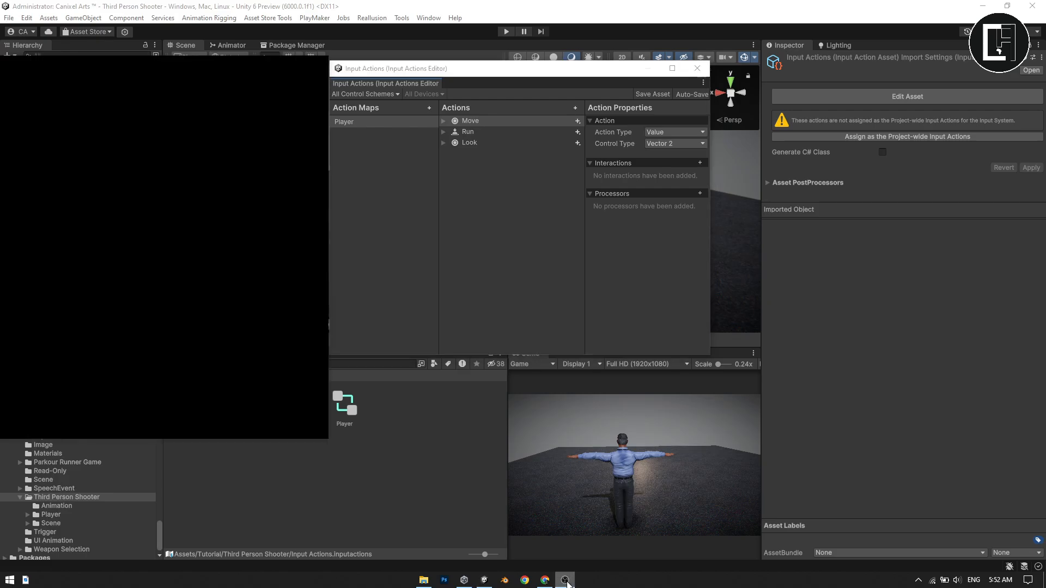
left_click(565, 580)
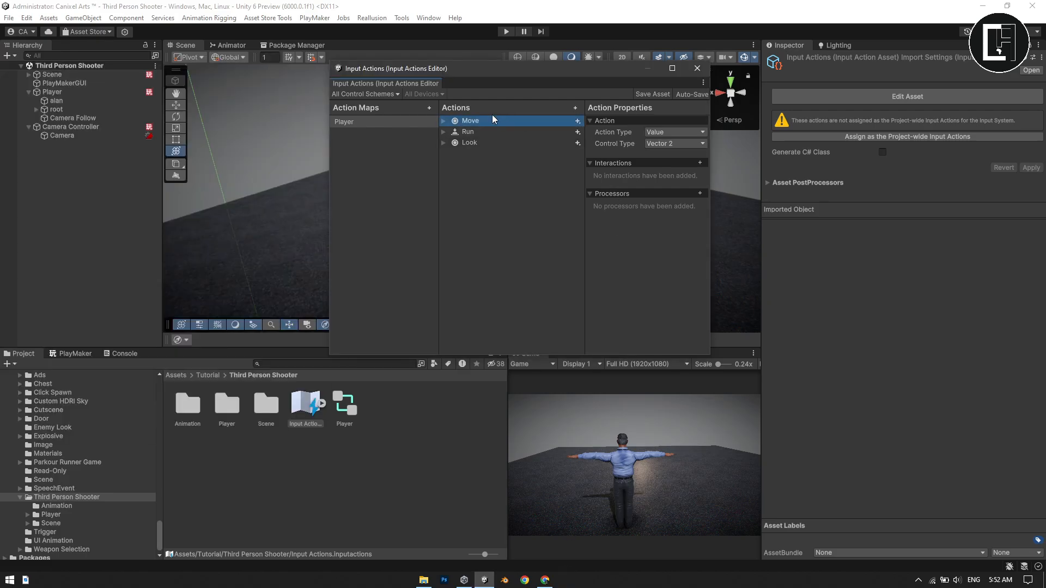
left_click(456, 120)
left_click(567, 112)
left_click(576, 109)
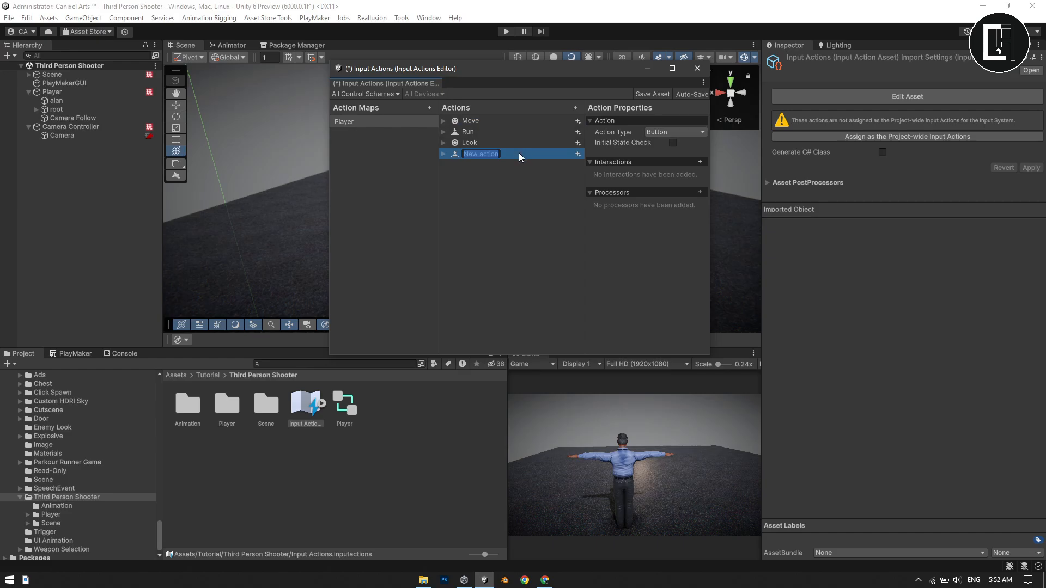
key("Return")
left_click(486, 155)
key("Delete")
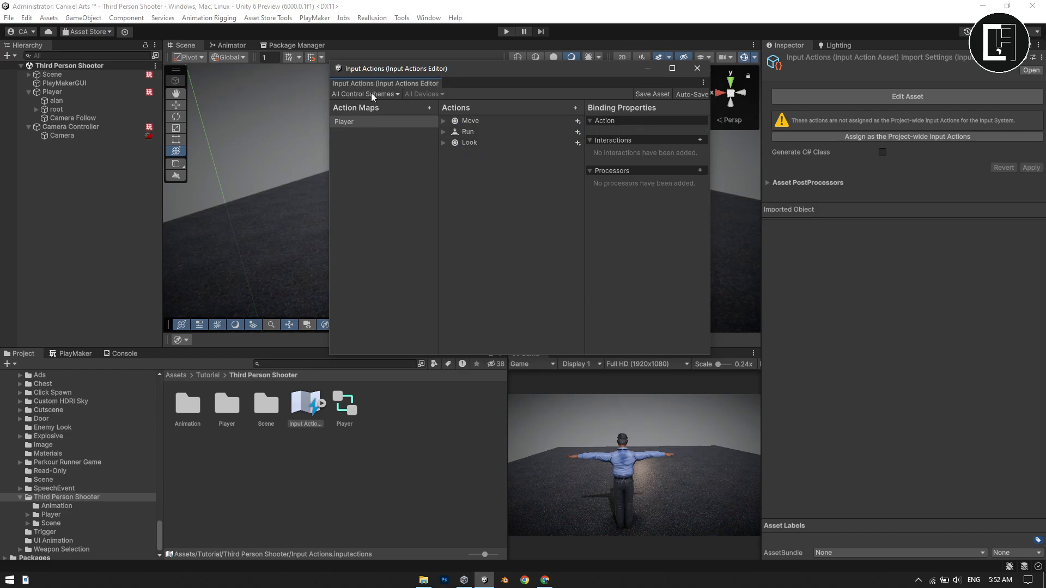
Add a control scheme named GamePad for the Gamepad device and save the Input Actions asset.
left_click(371, 94)
left_click(374, 133)
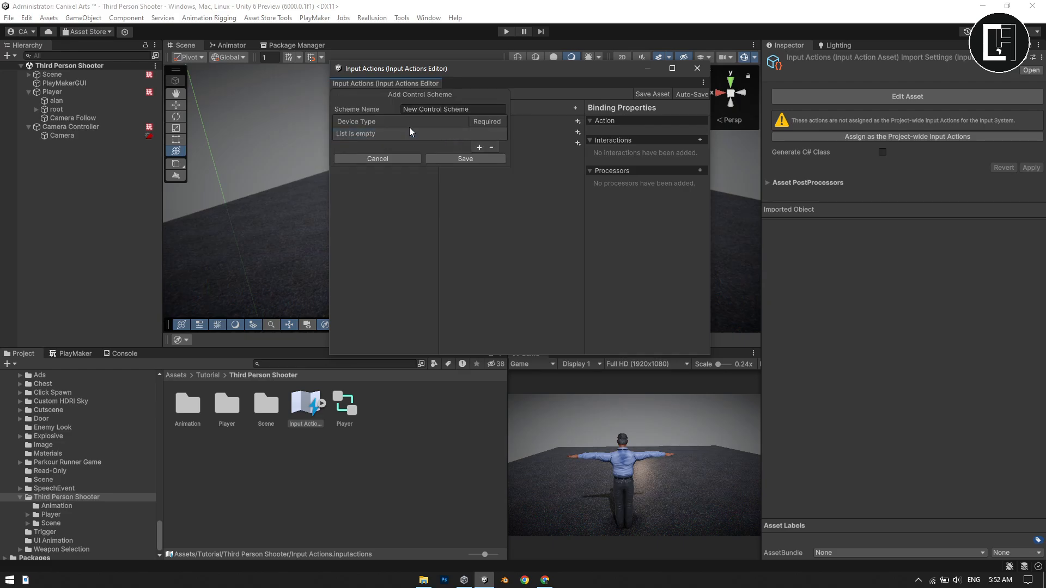
left_click(470, 111)
type("G")
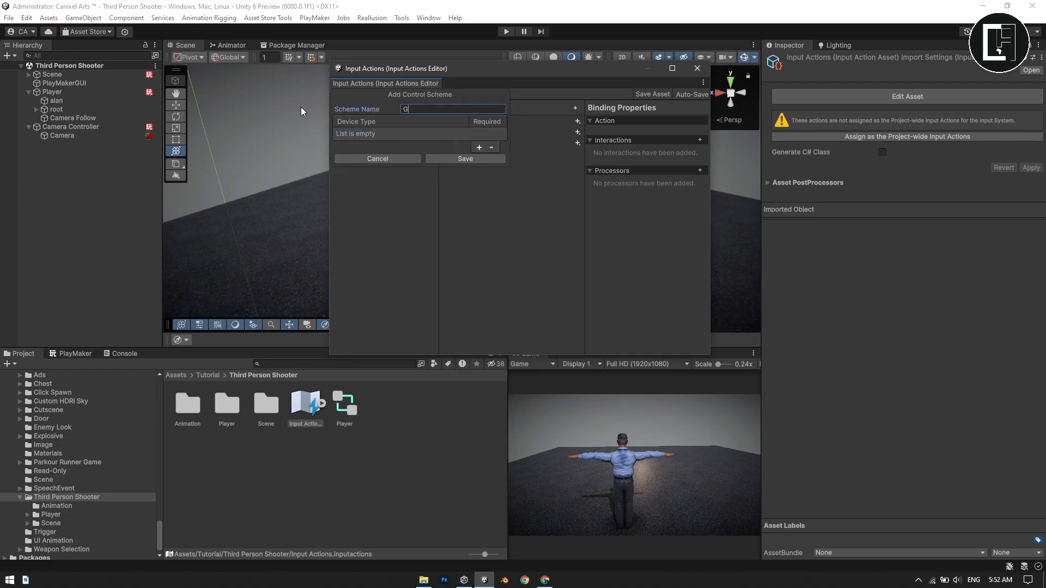
type("ame")
type("Pad")
left_click(478, 146)
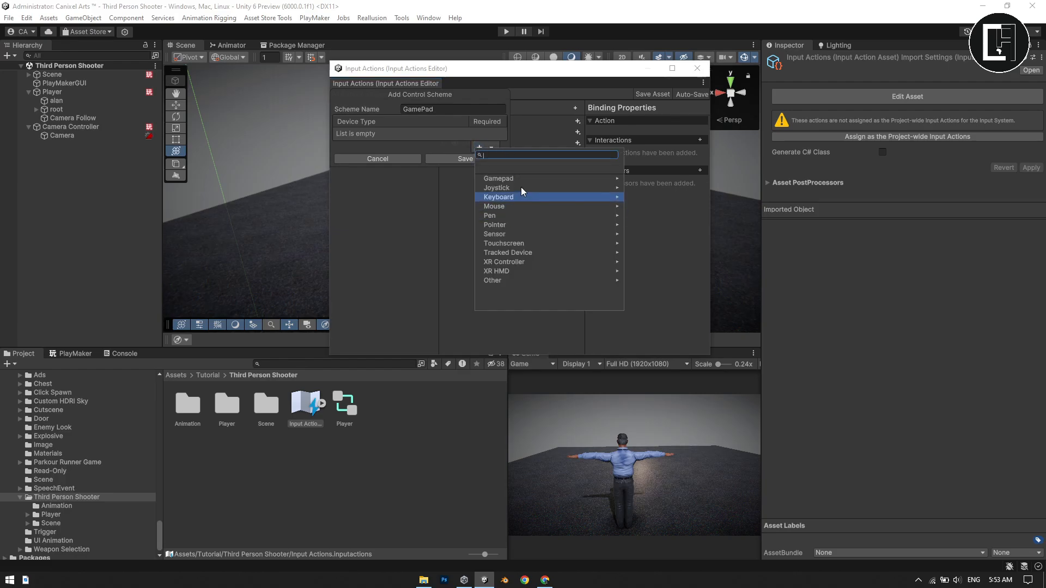
left_click(538, 178)
left_click(514, 176)
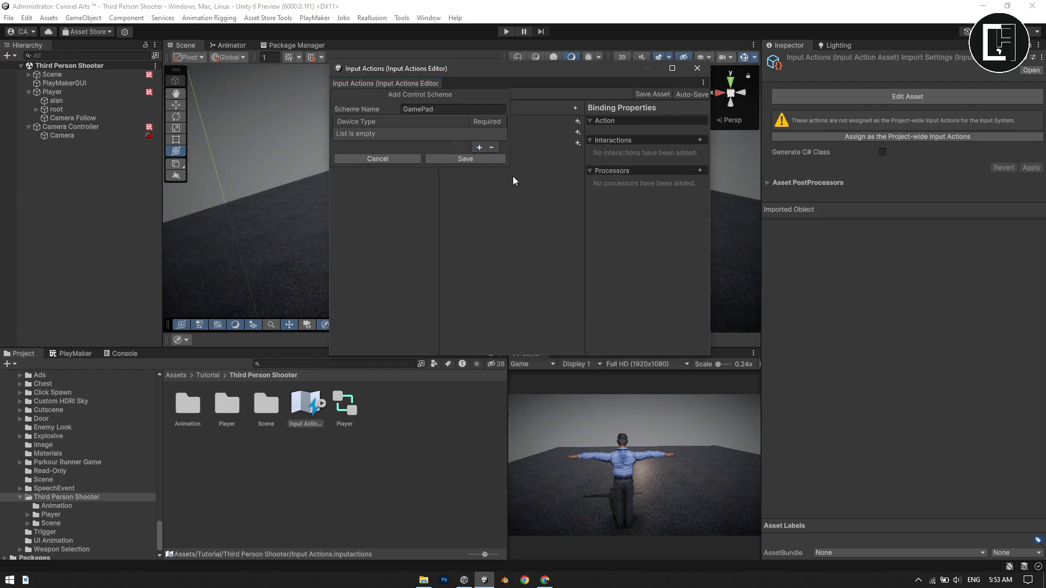
left_click(462, 158)
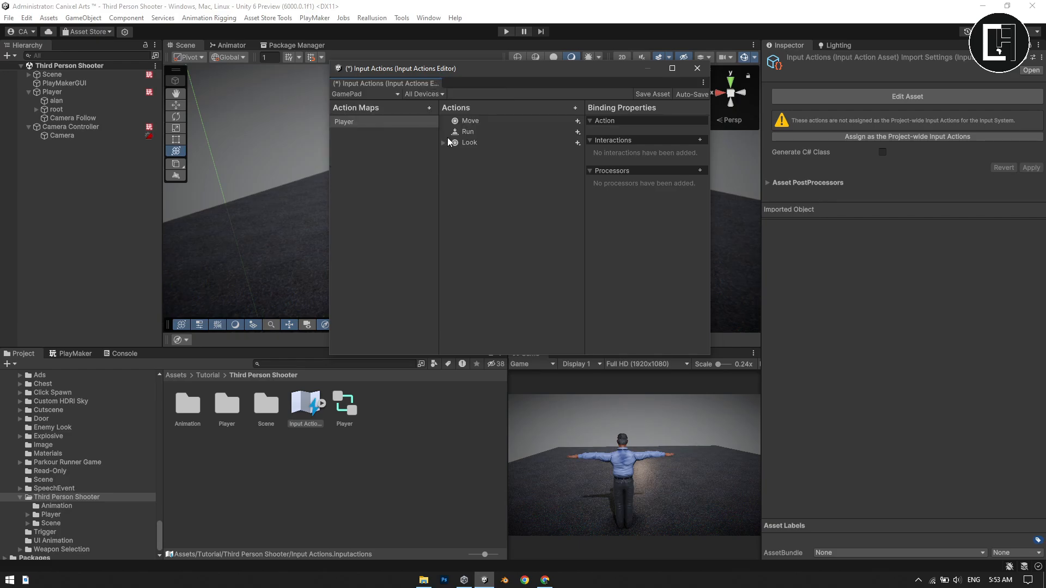
left_click(380, 93)
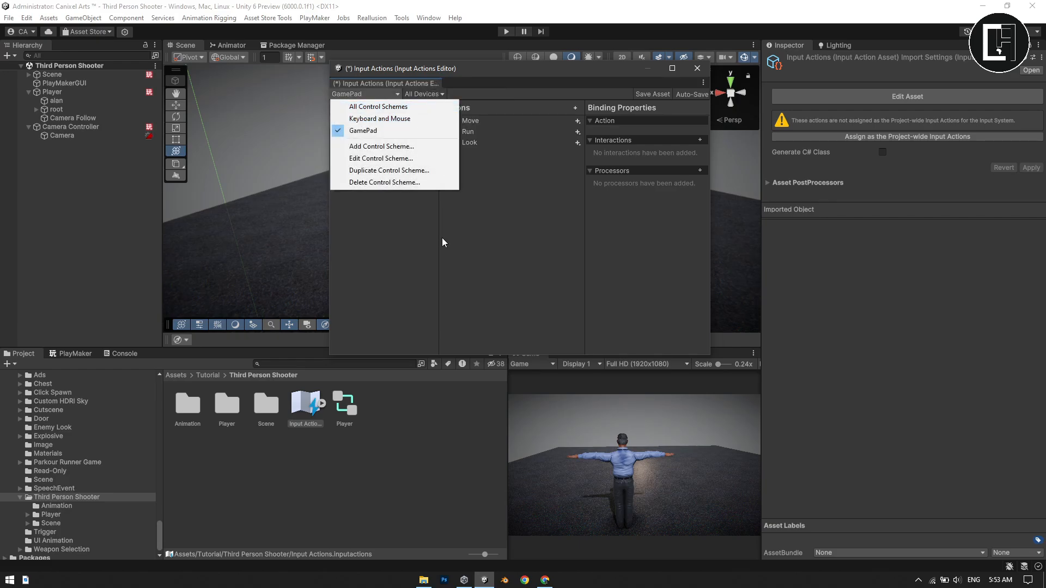
left_click(436, 271)
key("ctrl+s")
Switch the control scheme filter from GamePad to All Control Schemes and expand the Move action's bindings.
left_click(453, 120)
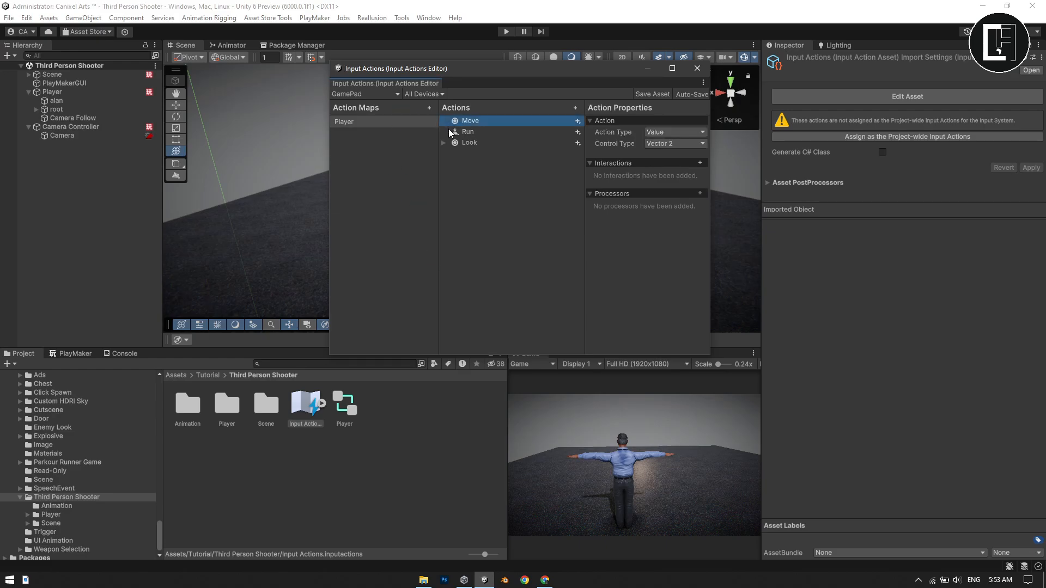
left_click(444, 143)
left_click(443, 144)
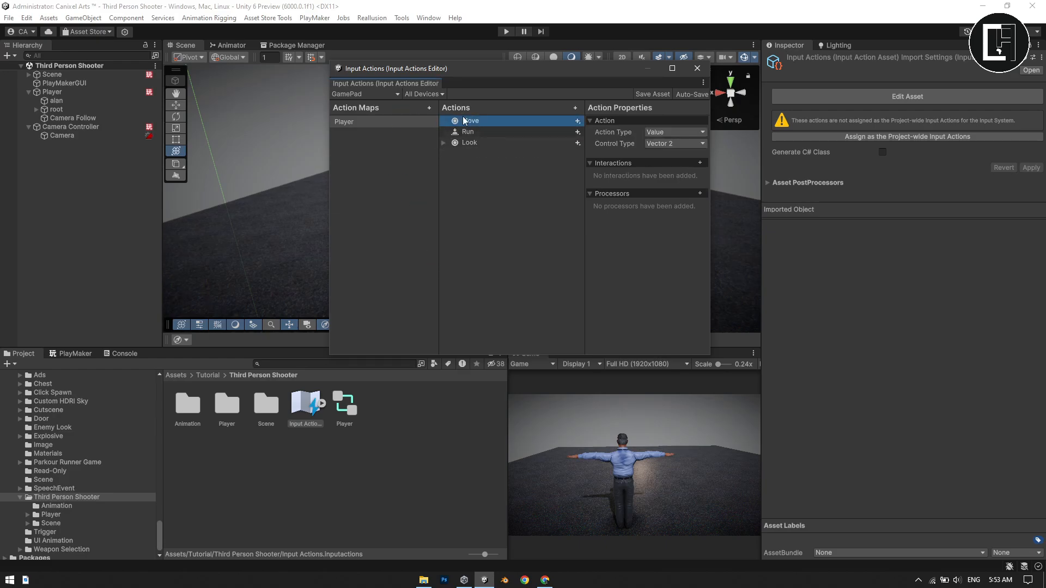
left_click(384, 91)
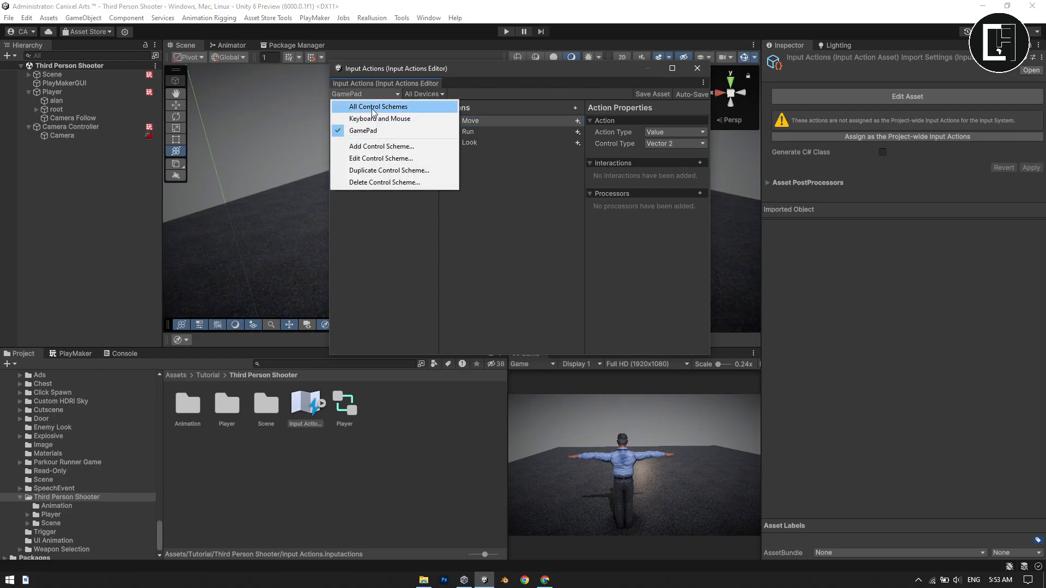
left_click(373, 107)
left_click(442, 122)
left_click(443, 122)
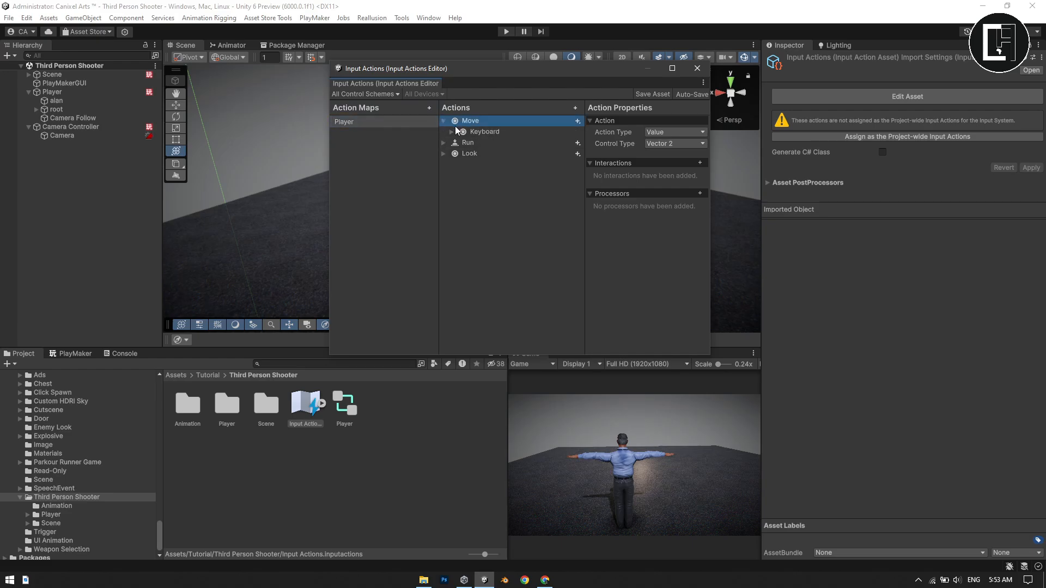
Add a binding to the Move action and set its path to Left Stick [Gamepad].
left_click(577, 121)
left_click(611, 128)
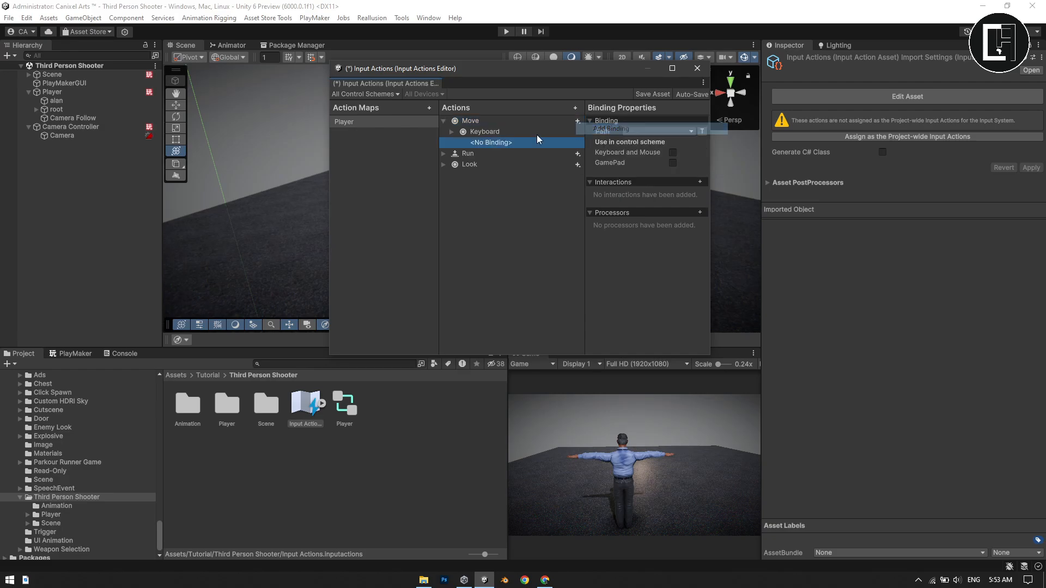
left_click(659, 132)
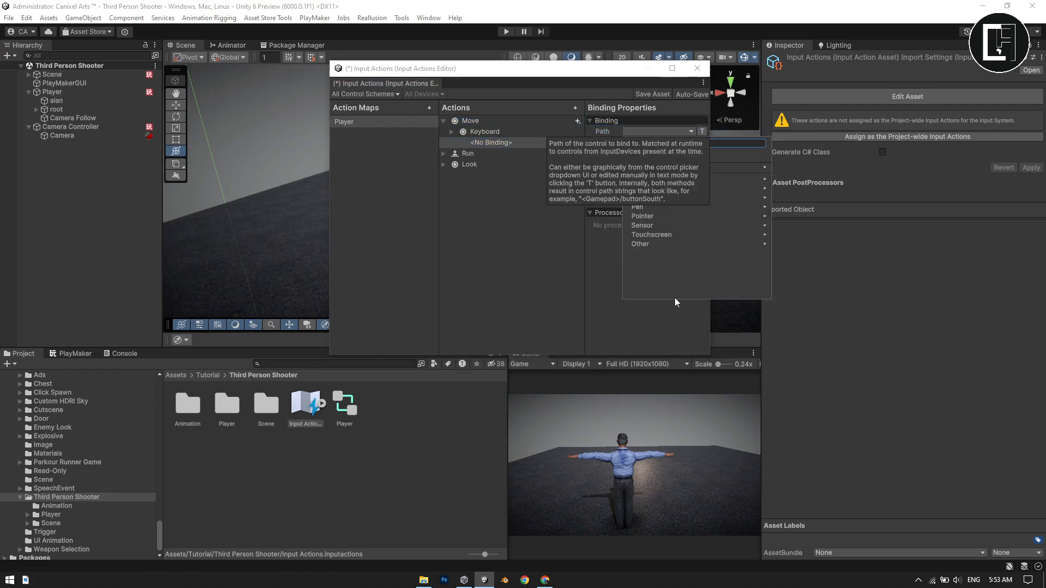
left_click(673, 179)
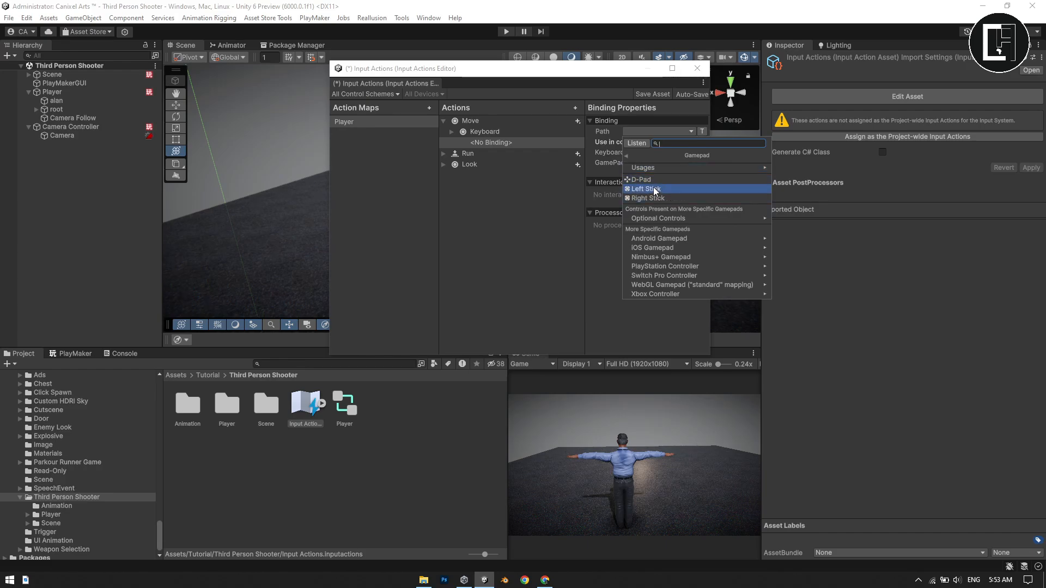
left_click(653, 188)
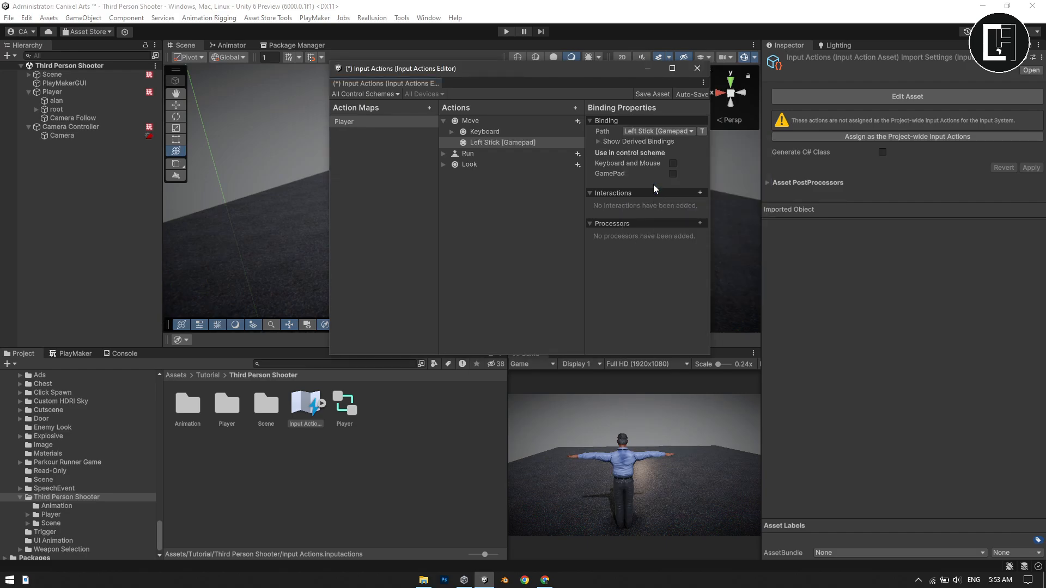
Enable the Left Stick [Gamepad] binding for the GamePad control scheme.
left_click(505, 143)
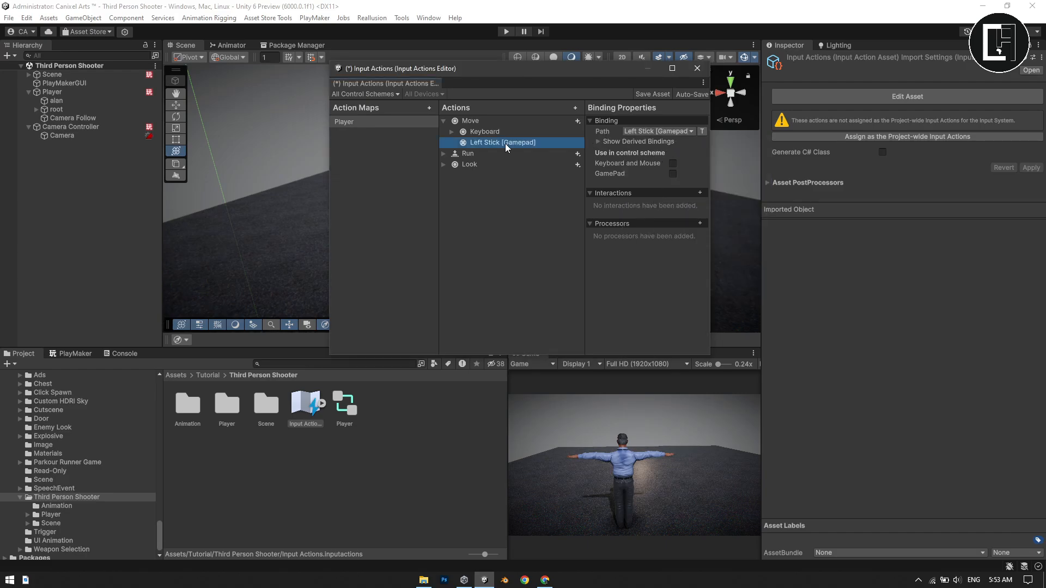
left_click(670, 131)
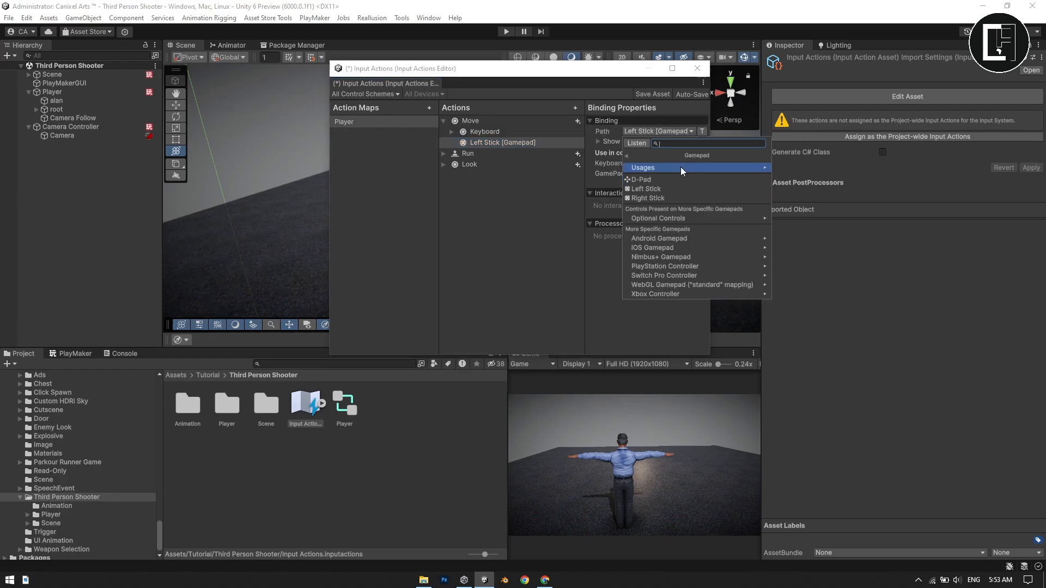
left_click(525, 145)
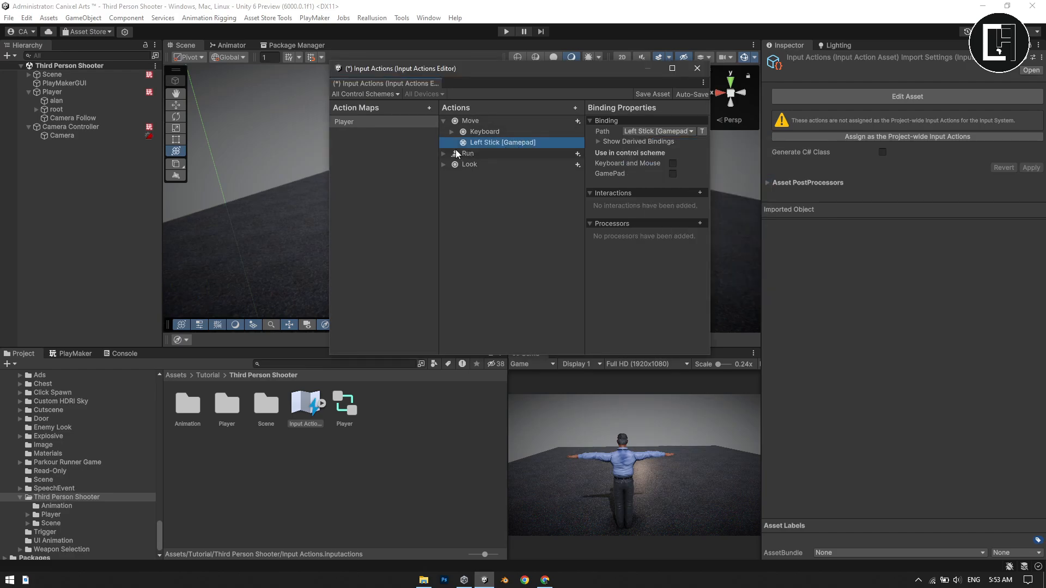
left_click(672, 174)
left_click(673, 174)
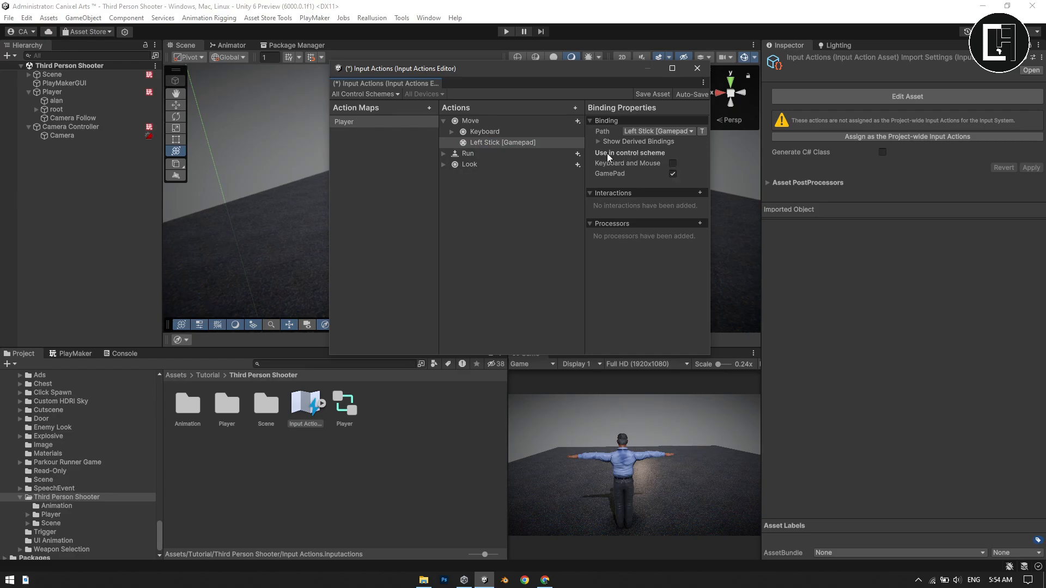
Add a Left Shoulder [Gamepad] binding to the Run action and enable it for the GamePad control scheme.
left_click(444, 148)
left_click(445, 153)
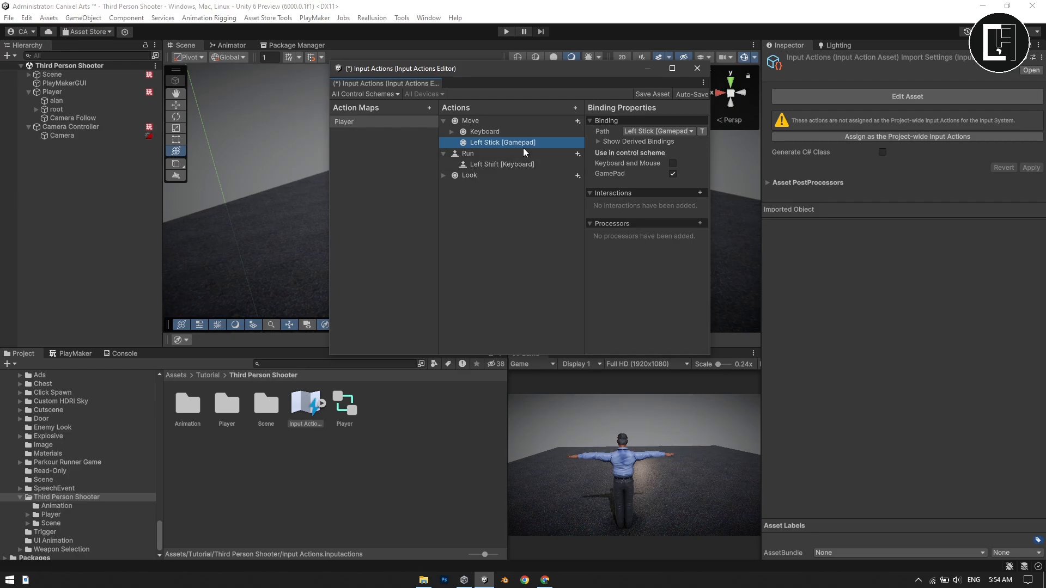
right_click(508, 151)
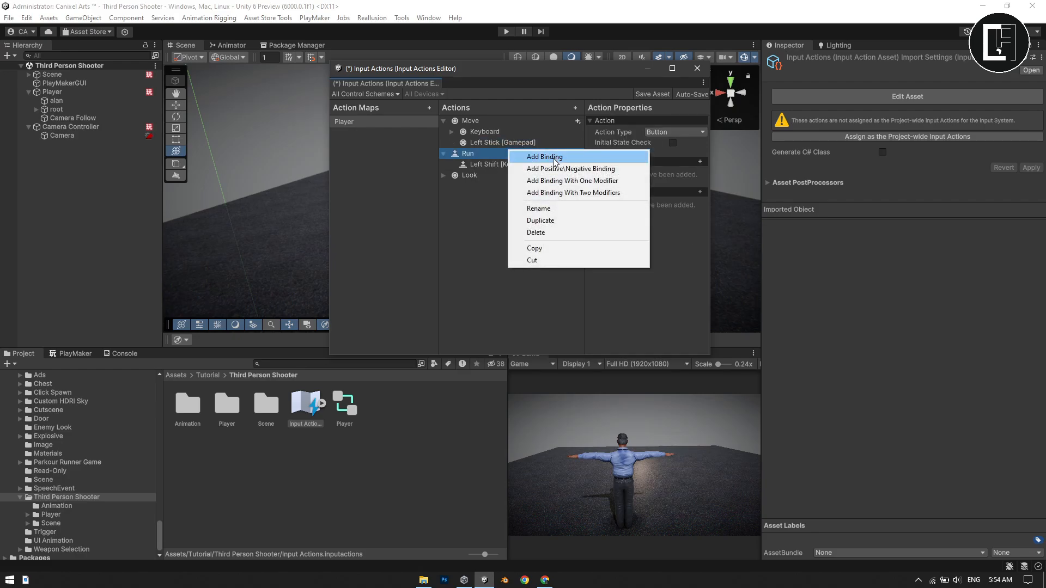
left_click(581, 154)
left_click(670, 131)
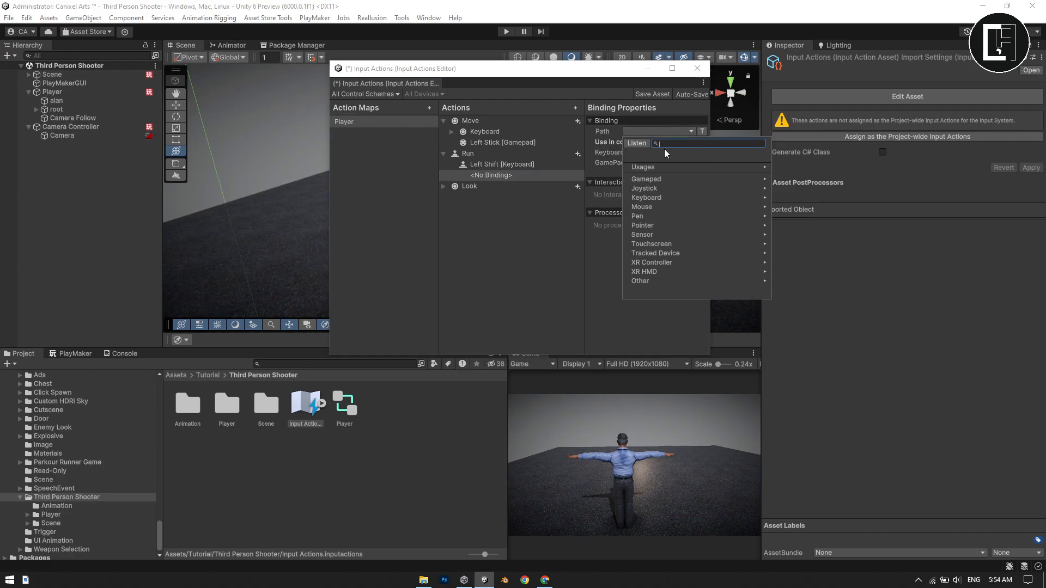
left_click(656, 179)
scroll(663, 231, "down", 3)
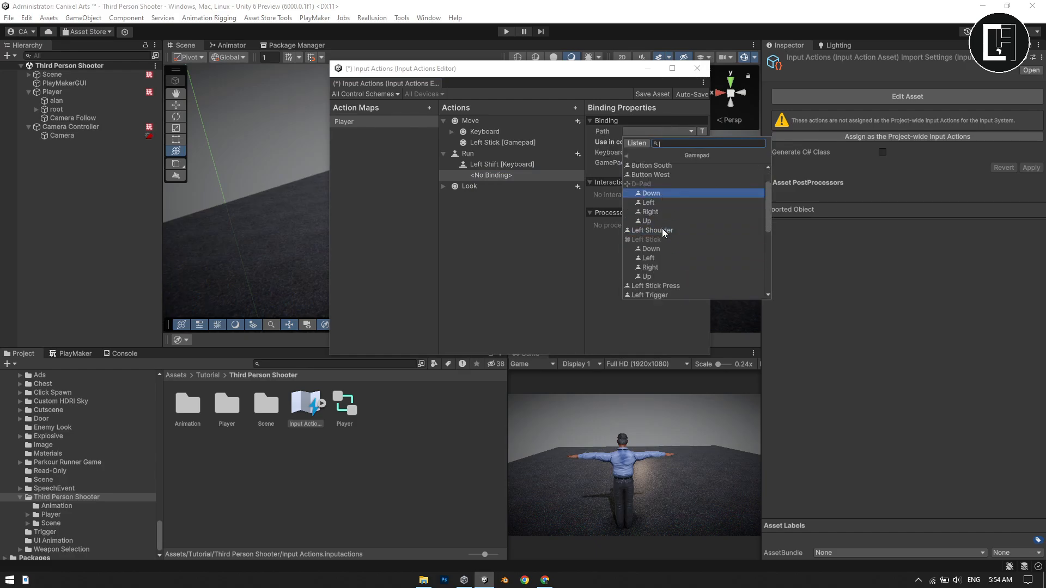
scroll(662, 228, "down", 5)
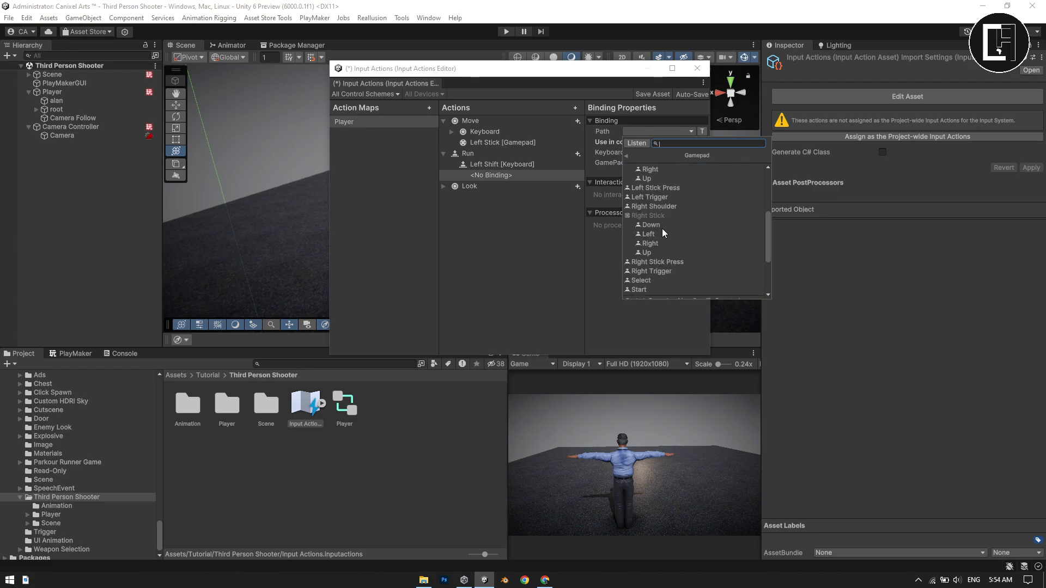
scroll(664, 228, "up", 8)
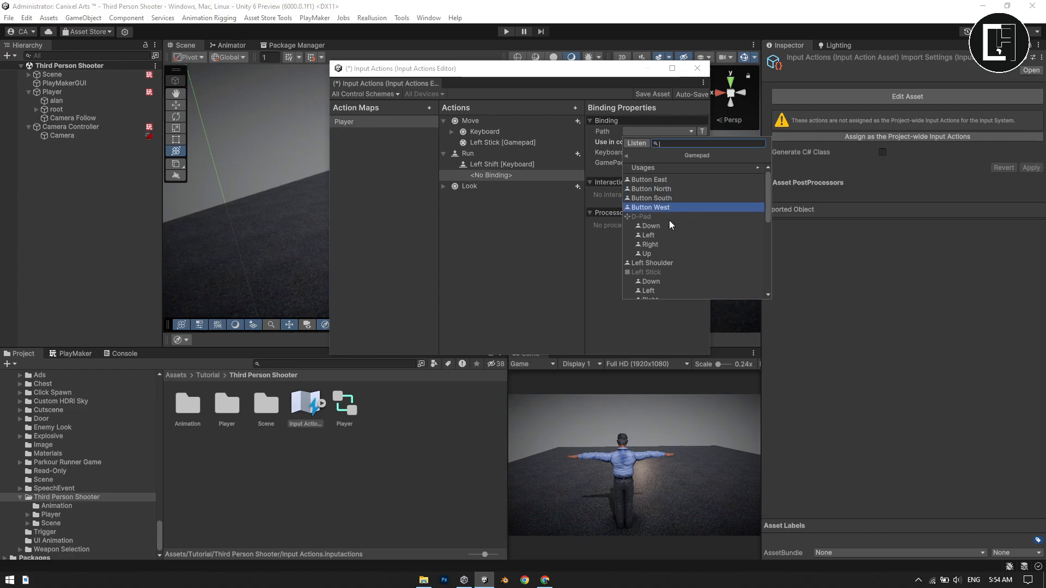
scroll(670, 230, "down", 1)
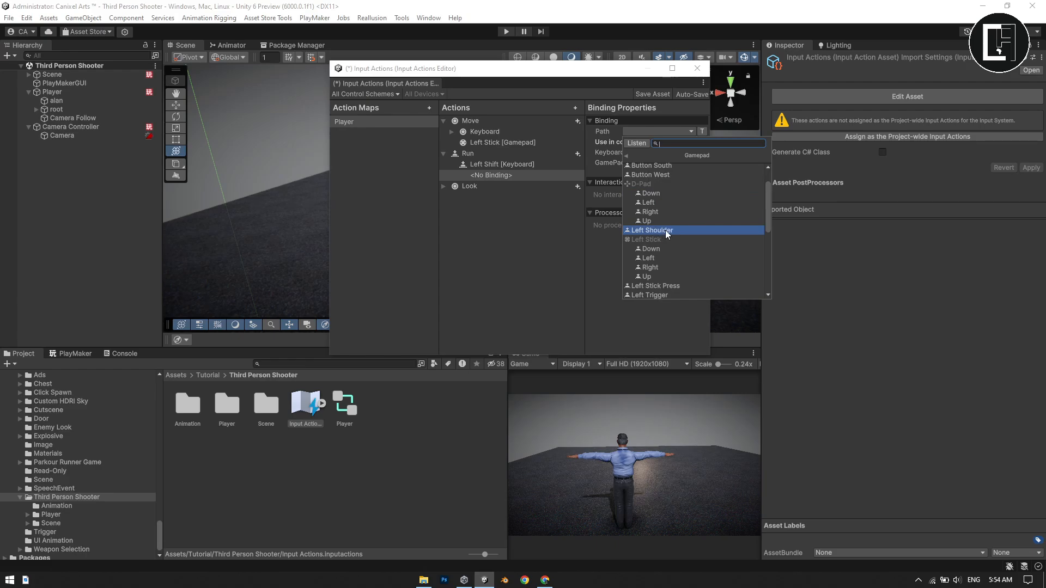
left_click(667, 231)
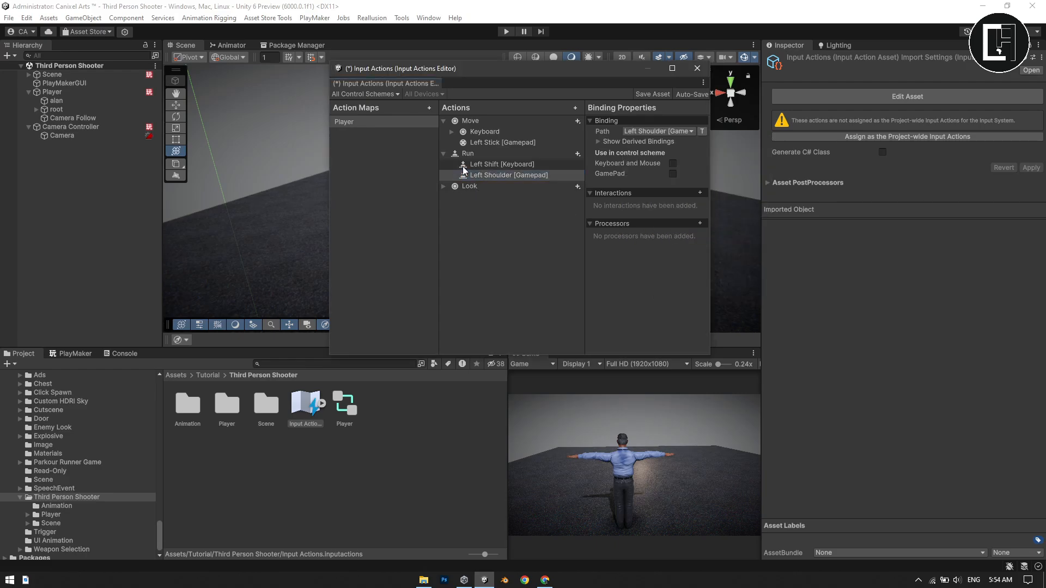
left_click(672, 174)
left_click(444, 186)
left_click(574, 186)
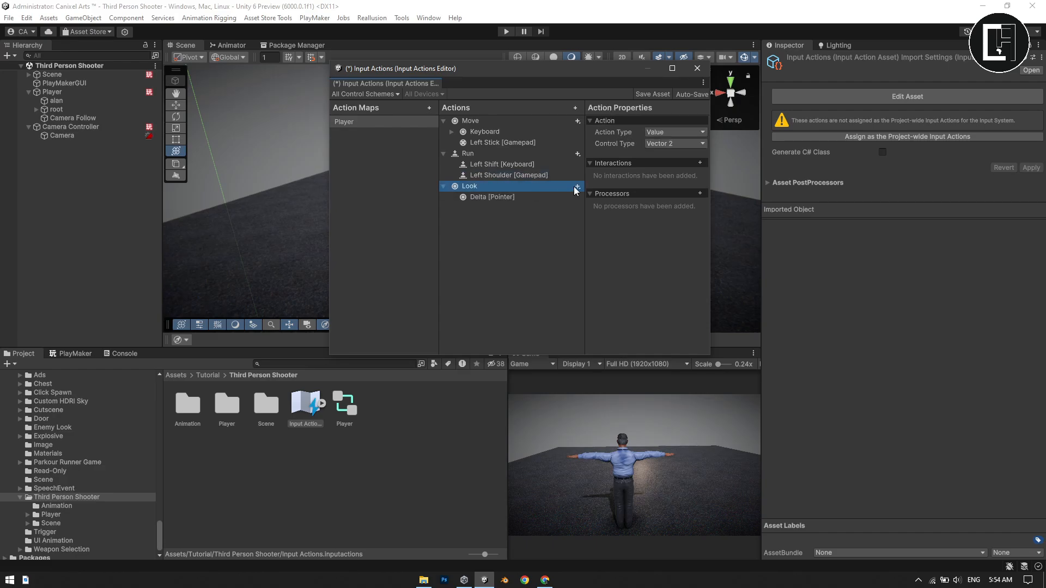
left_click(577, 186)
left_click(613, 201)
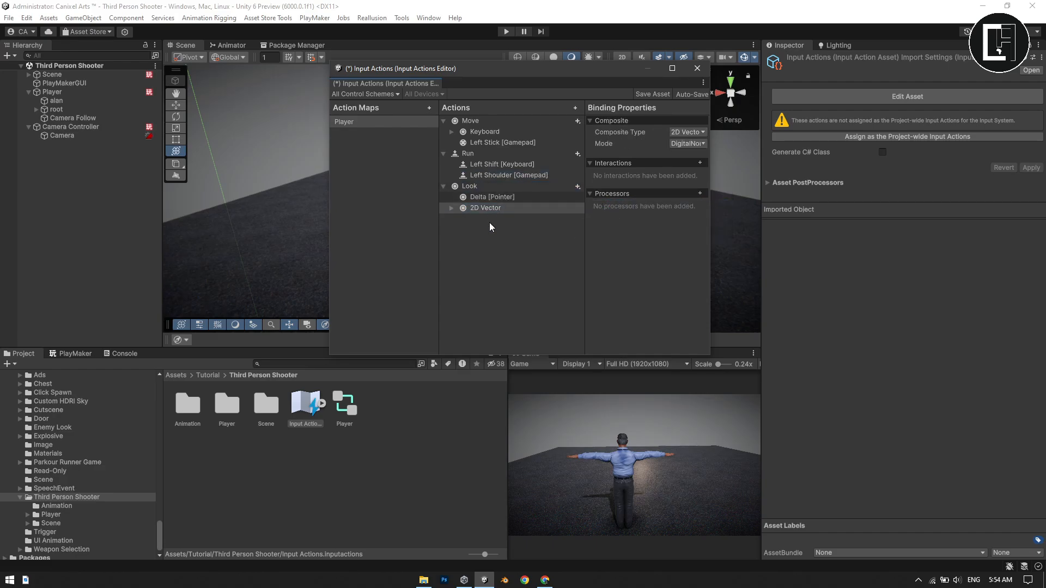
Add a Right Stick [Gamepad] binding to the Look action and enable it for the GamePad control scheme.
left_click(508, 187)
right_click(519, 186)
left_click(545, 195)
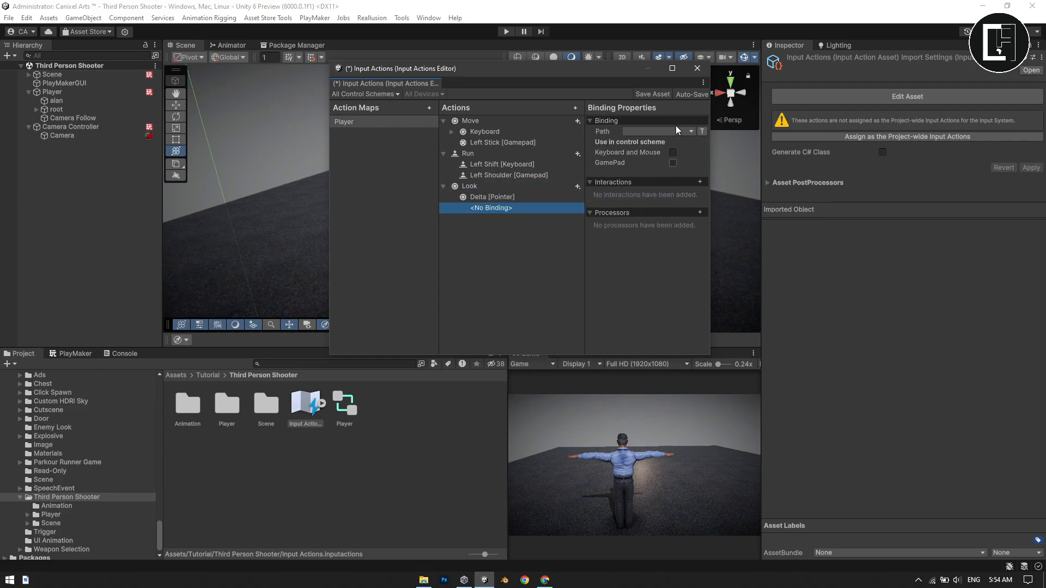
left_click(652, 131)
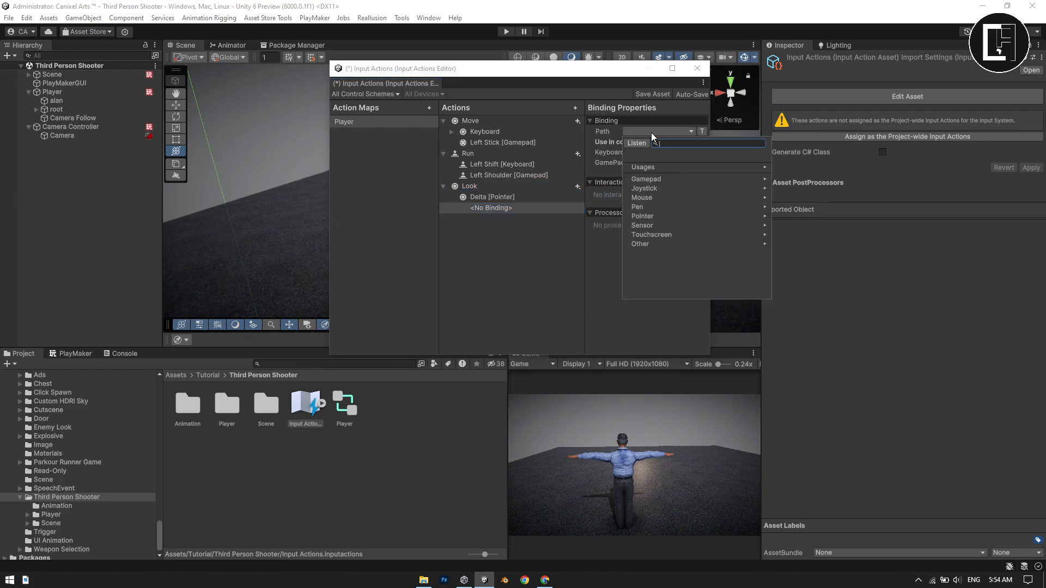
left_click(654, 179)
left_click(676, 181)
left_click(651, 196)
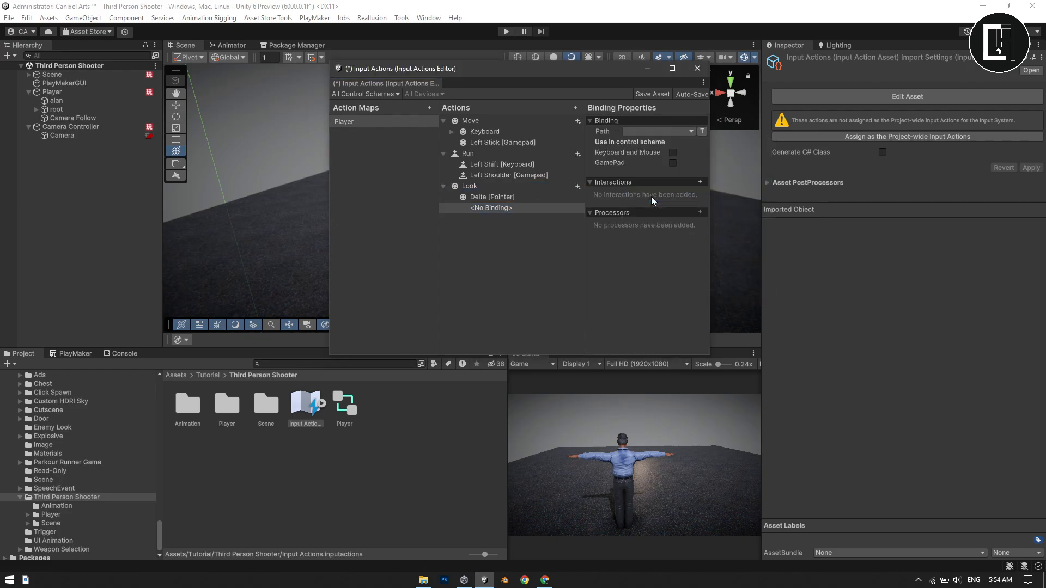
left_click(673, 174)
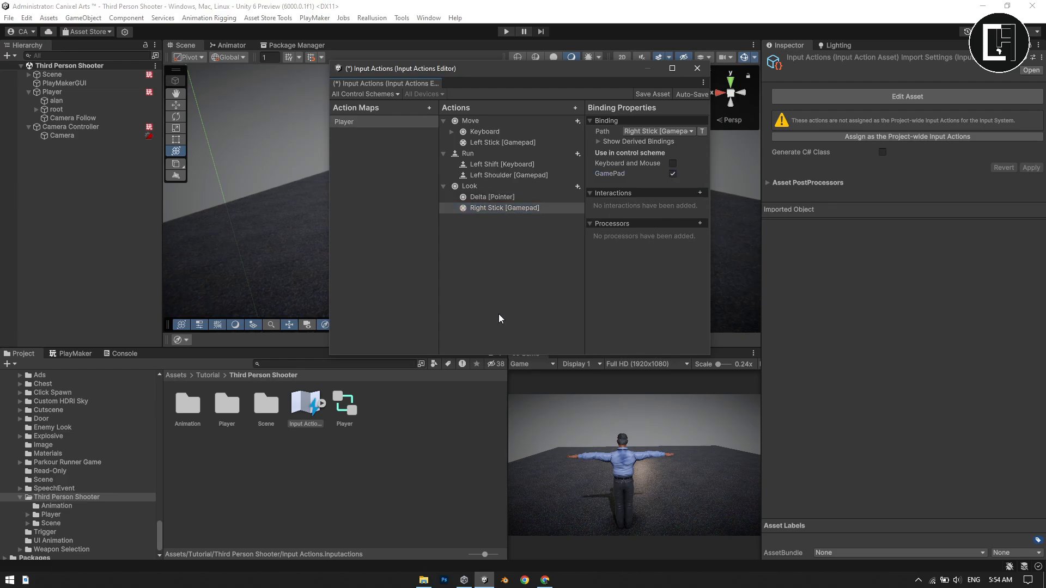
Save the Input Actions asset and close the Input Actions Editor.
key("ctrl+s")
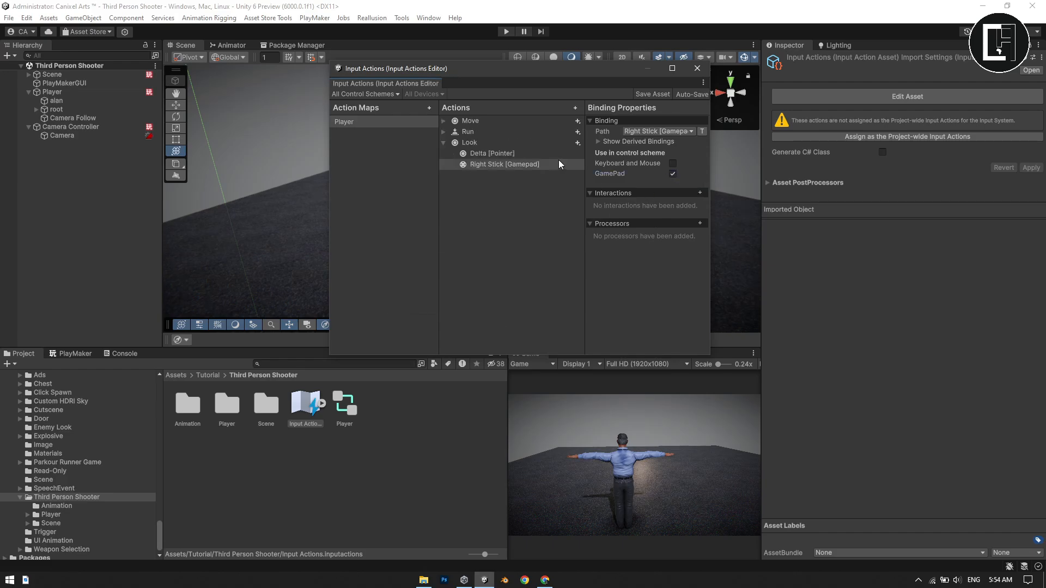
left_click(698, 68)
Play-test the character's walking, running and camera look in the maximized Game view, and stop play mode.
key("shift+space")
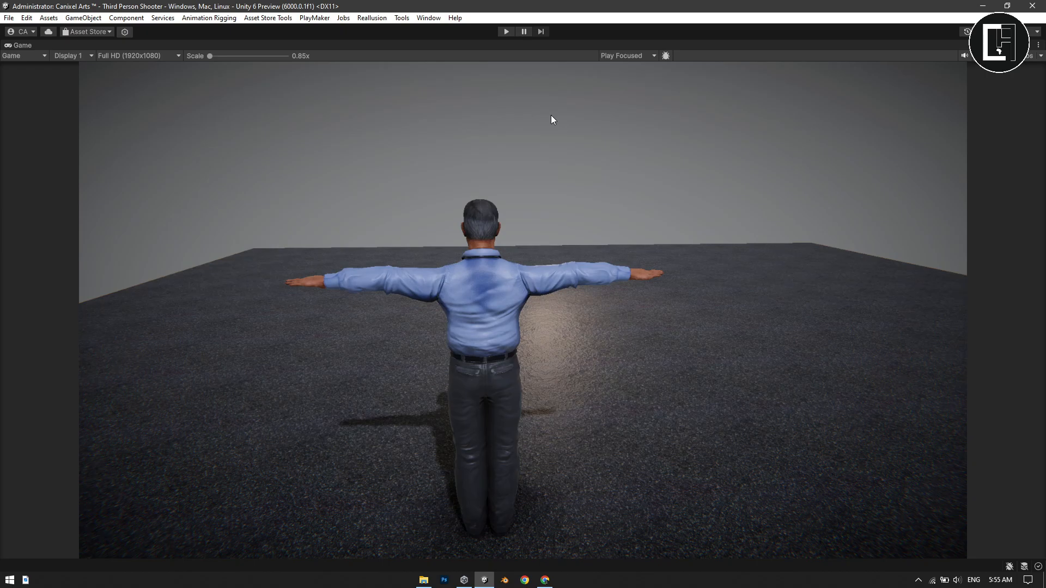
key("shift+space")
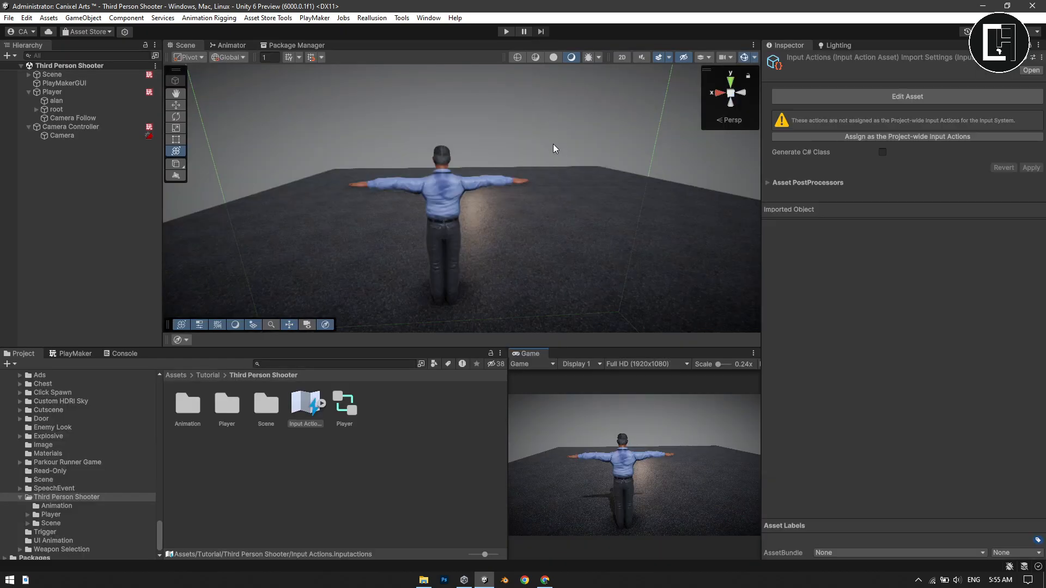
key("shift+space")
left_click(509, 36)
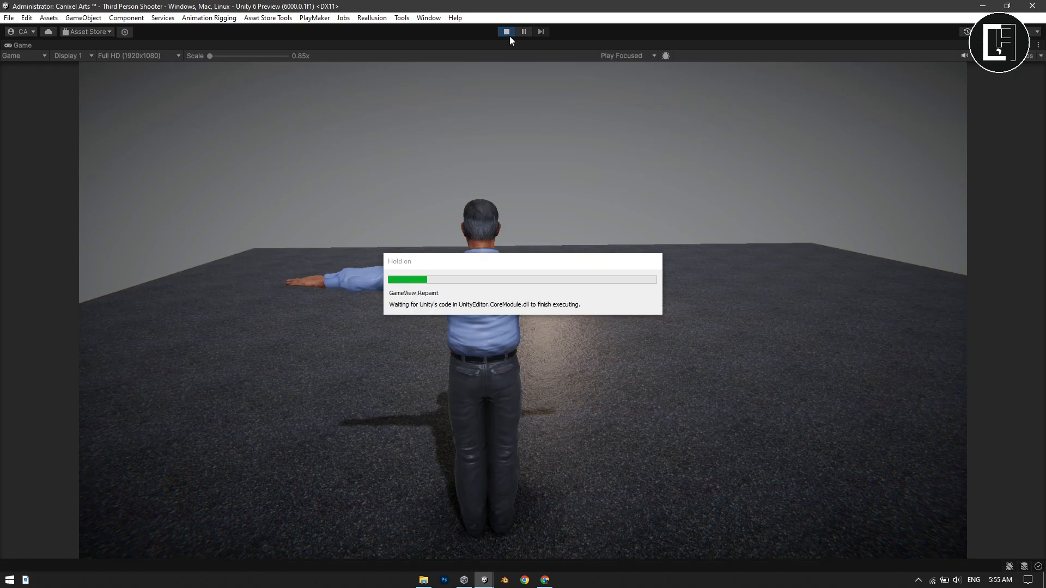
left_click(508, 36)
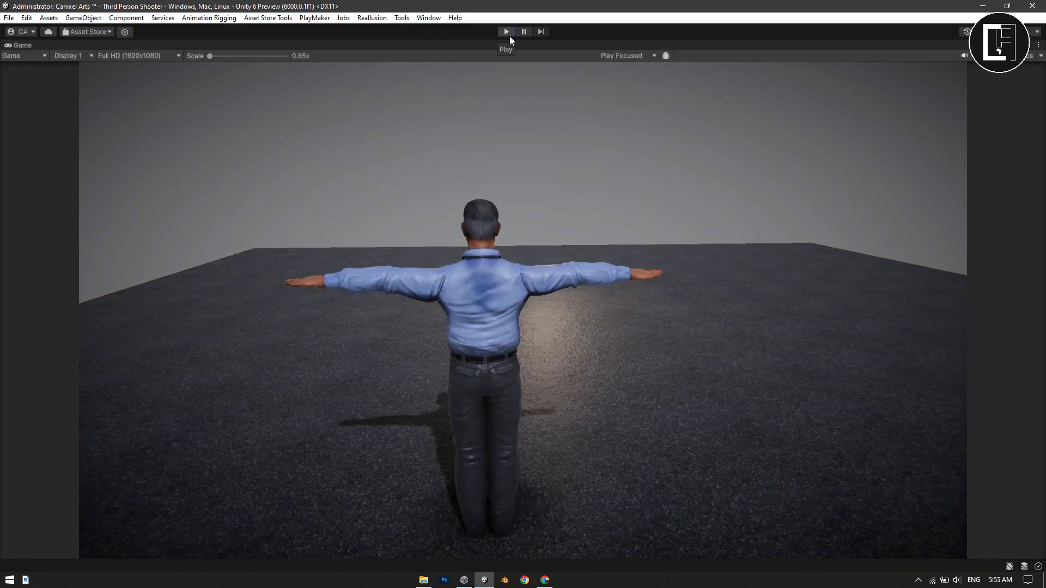
left_click(509, 36)
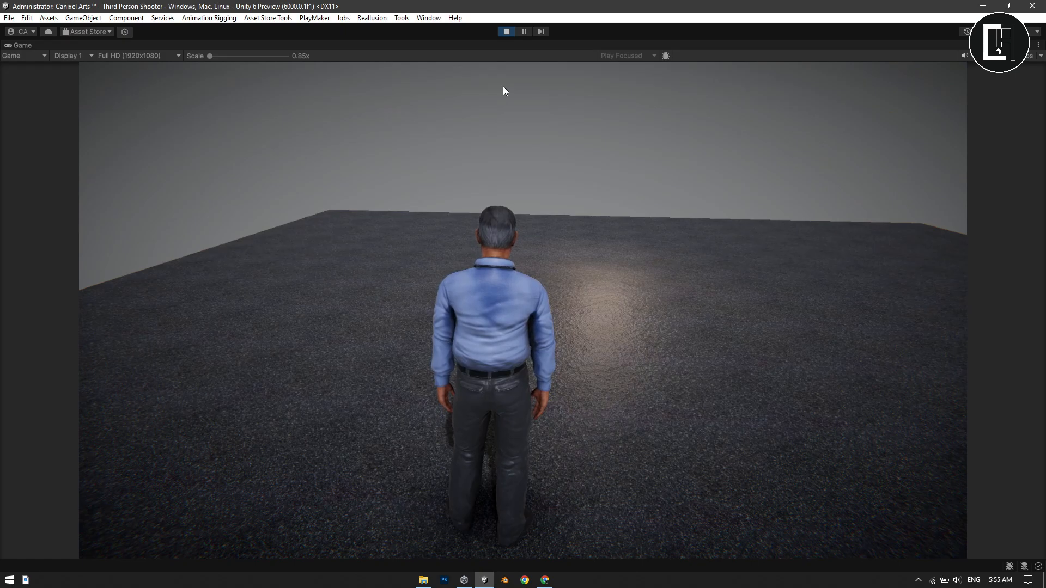
key("w")
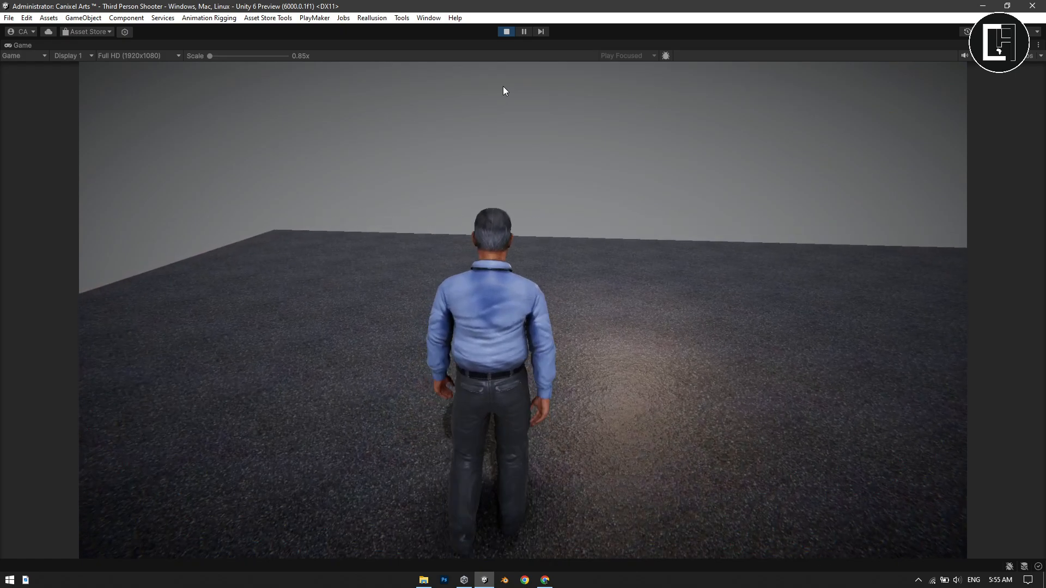
key("w")
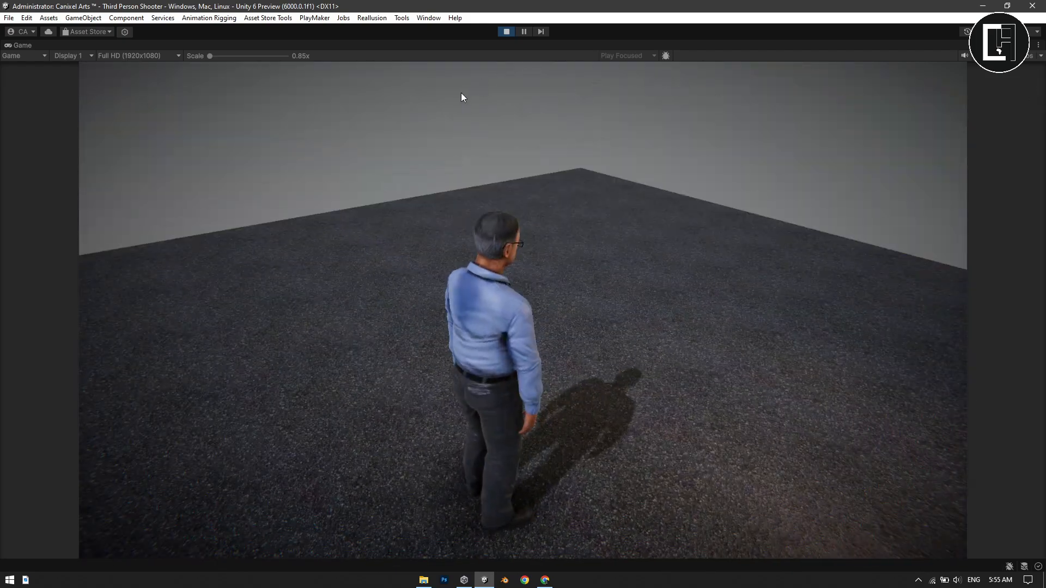
key("w")
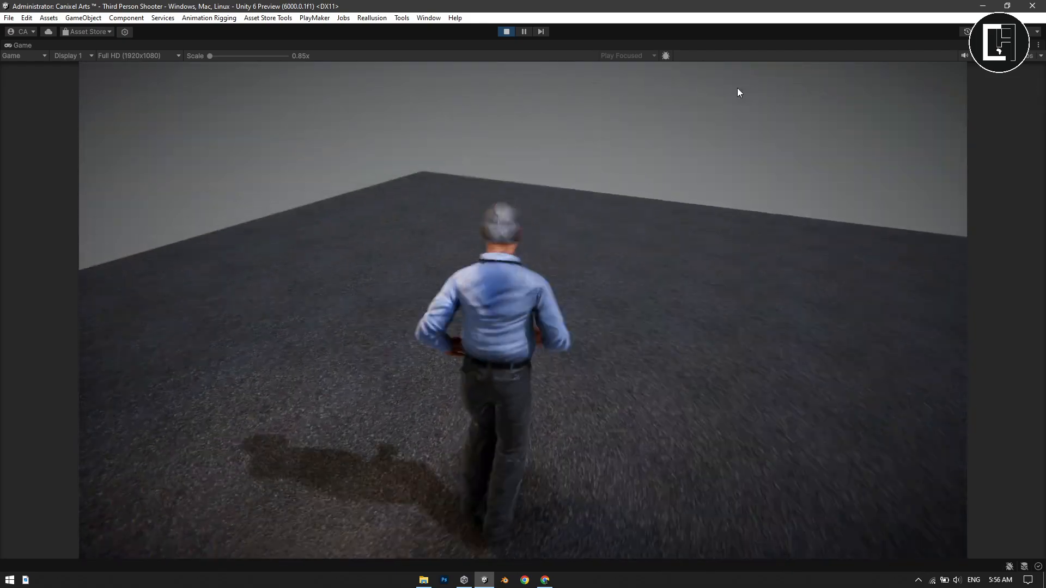
key("s")
key("shift+a")
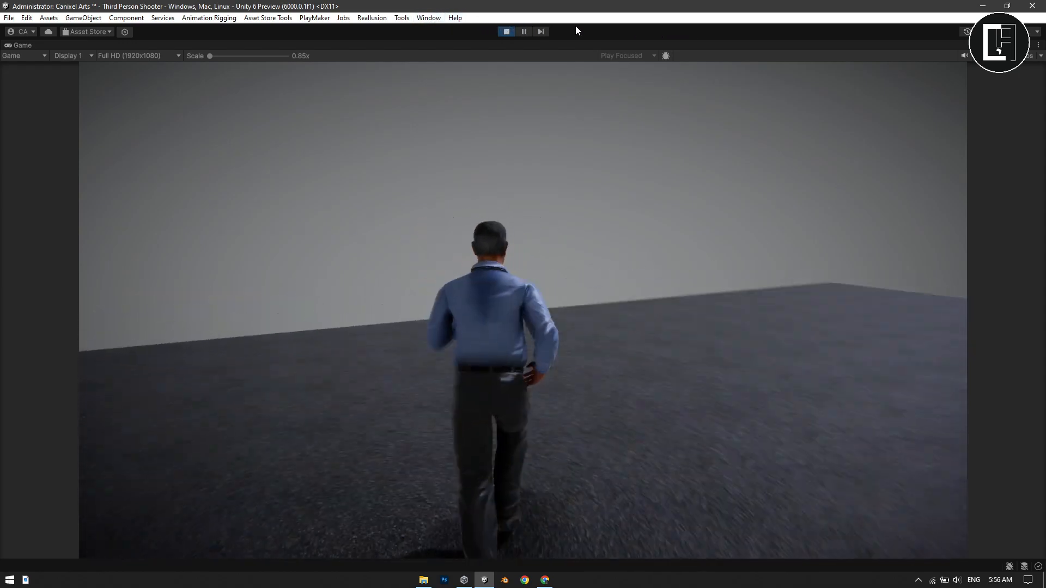
left_click(505, 31)
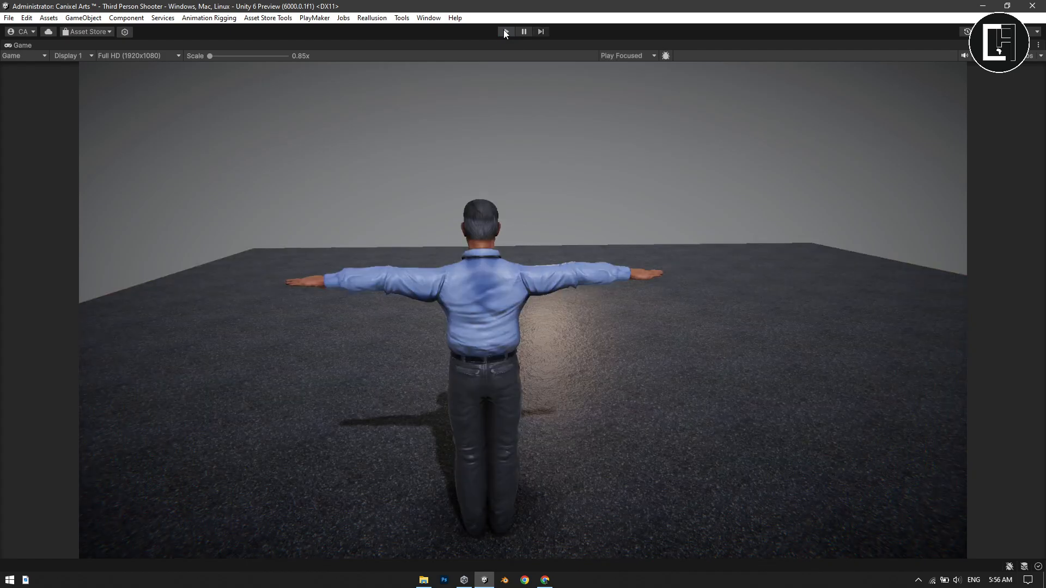